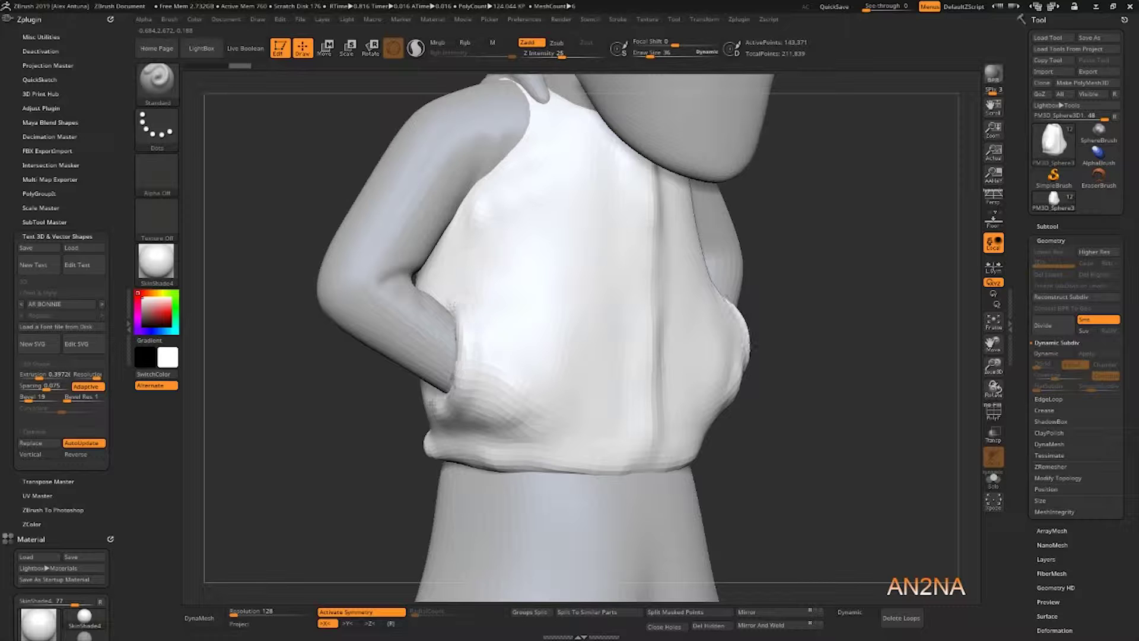
# - Build up and smooth the rim of the jacket's pocket opening beside the forearm
pyautogui.moveTo(461, 375)
pyautogui.mouseDown()
pyautogui.moveTo(462, 314)
pyautogui.moveTo(468, 341)
pyautogui.mouseUp()
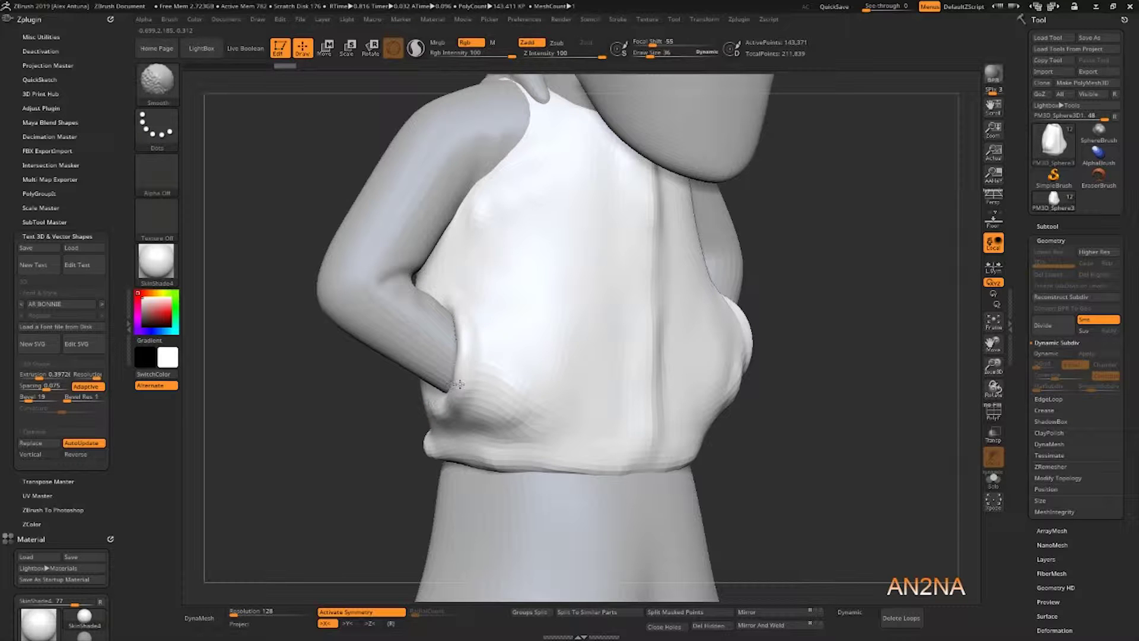
pyautogui.keyDown('shift'); pyautogui.moveTo(459, 384); pyautogui.dragTo(446, 407); pyautogui.keyUp('shift')
# - Subdivide the jacket mesh three times and show its polyframe to inspect the density
pyautogui.click(1056, 332)
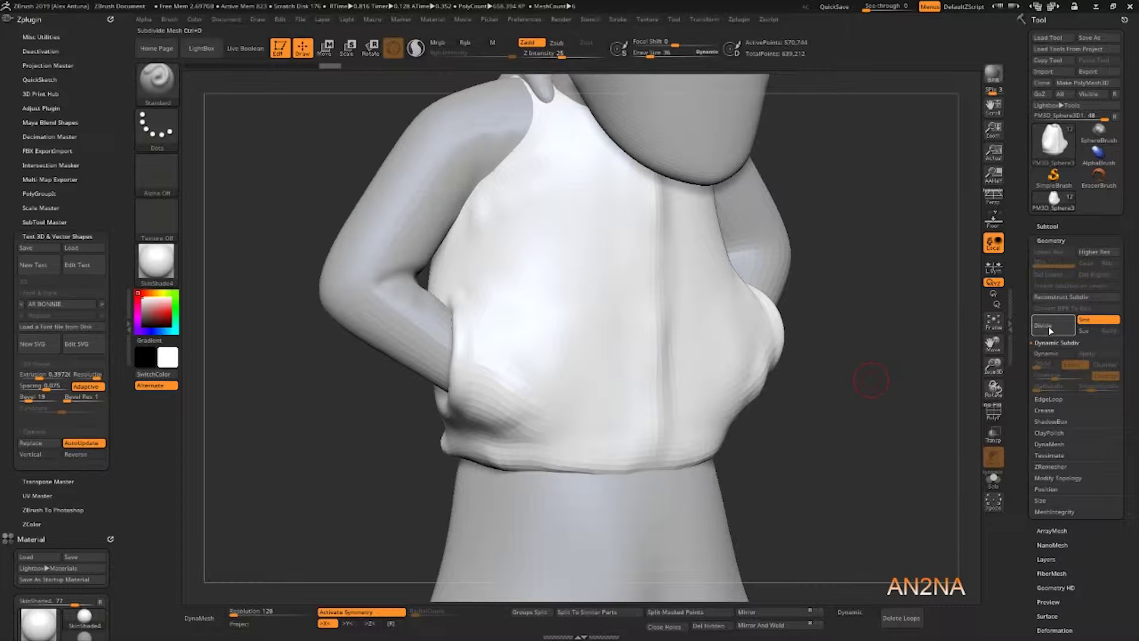
pyautogui.click(1053, 325)
pyautogui.moveTo(845, 356); pyautogui.dragTo(864, 337)
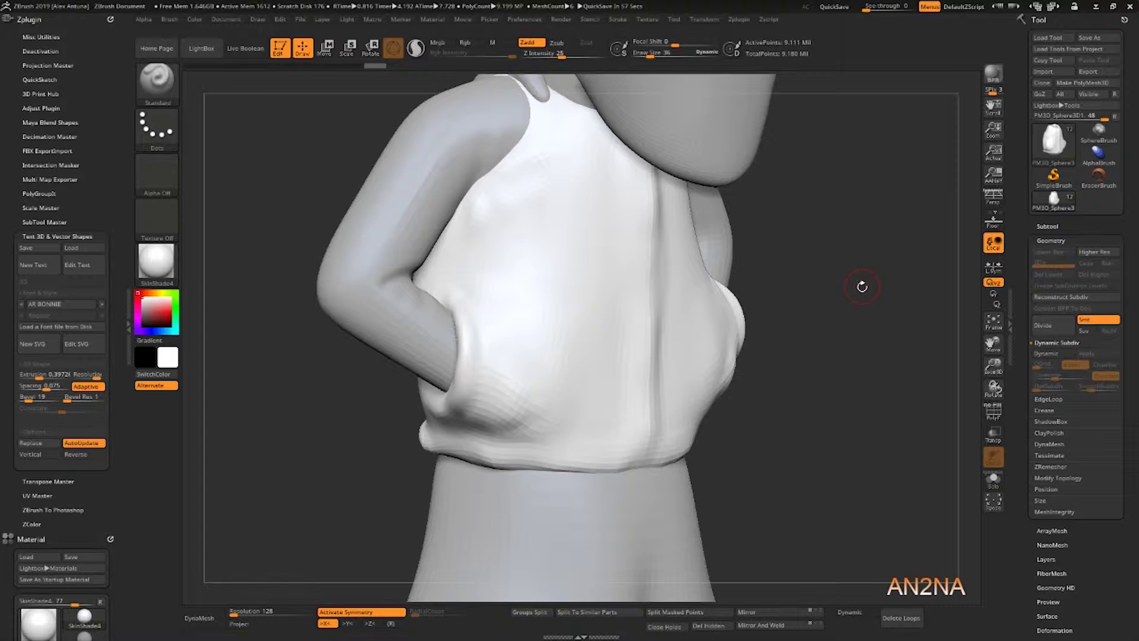
pyautogui.moveTo(862, 286); pyautogui.dragTo(846, 287)
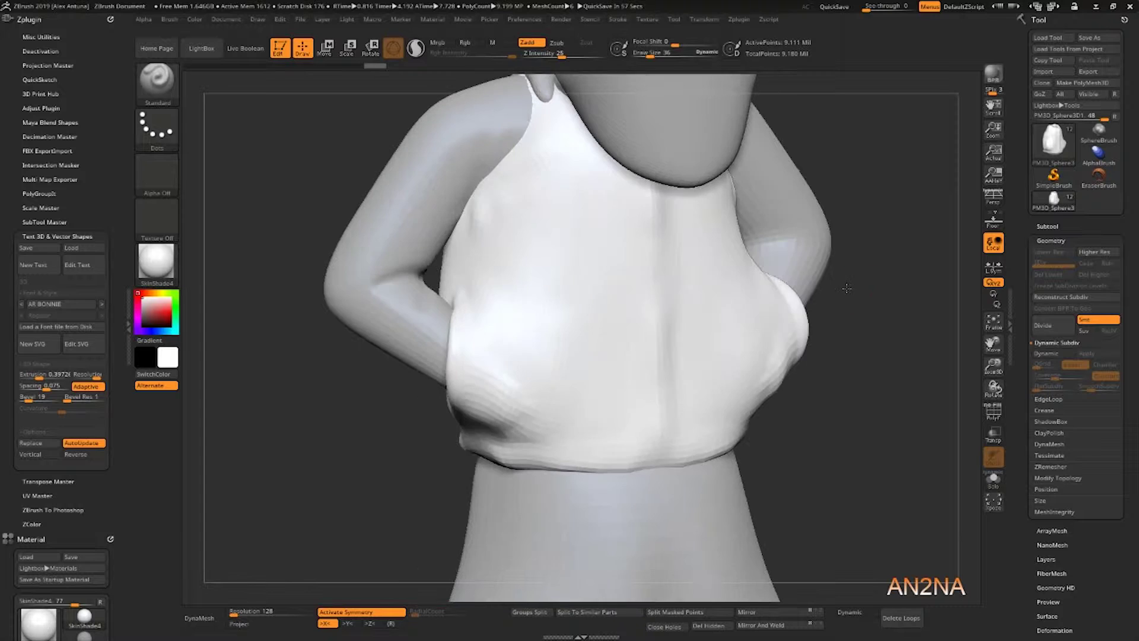
pyautogui.click(993, 411)
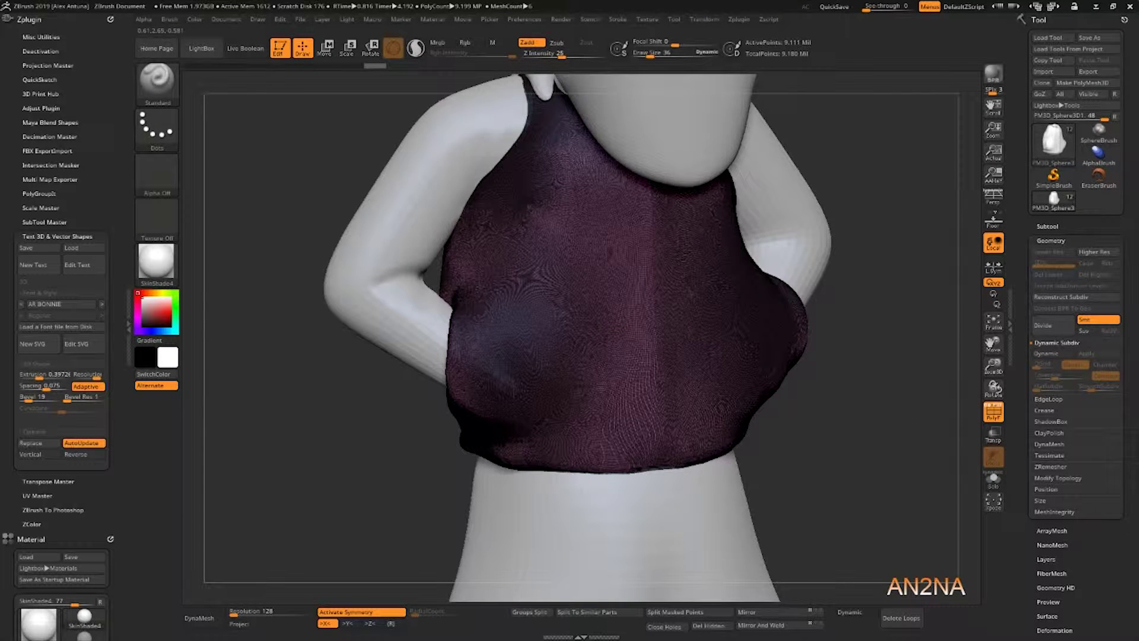
pyautogui.keyDown('ctrl'); pyautogui.moveTo(758, 370); pyautogui.dragTo(758, 326, button='right'); pyautogui.keyUp('ctrl')
pyautogui.moveTo(758, 325)
pyautogui.mouseDown()
pyautogui.moveTo(734, 331)
pyautogui.moveTo(765, 333)
pyautogui.mouseUp()
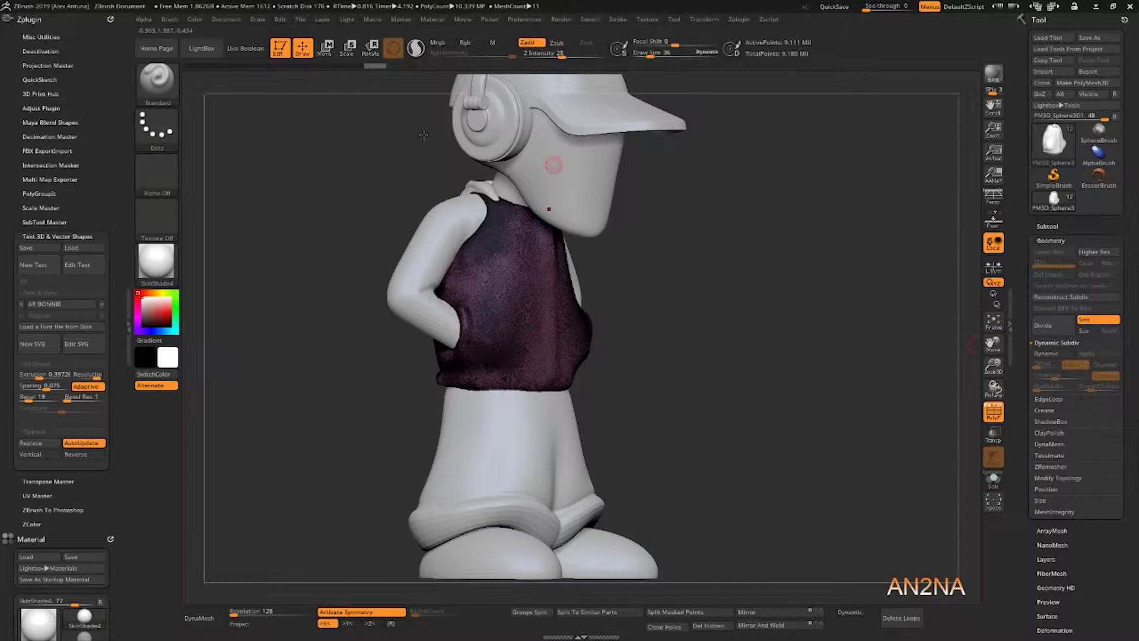
# - Roll the jacket's undo history back to its original low-resolution mesh and hide all other subtools
pyautogui.moveTo(374, 66); pyautogui.dragTo(229, 64)
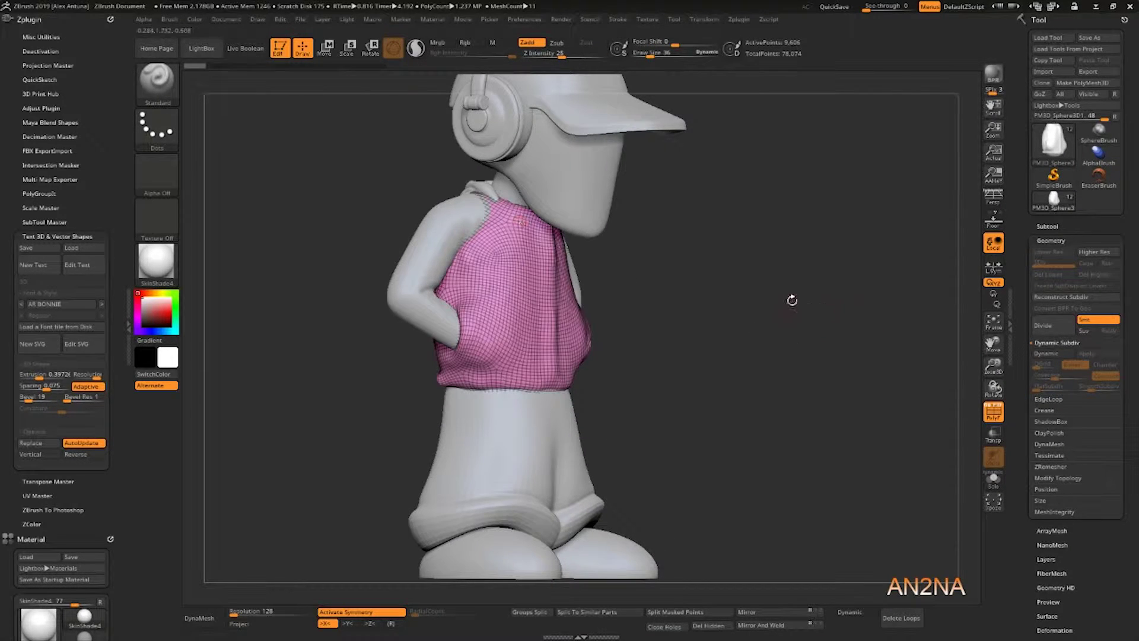
pyautogui.moveTo(791, 300)
pyautogui.mouseDown()
pyautogui.moveTo(765, 292)
pyautogui.moveTo(799, 316)
pyautogui.mouseUp()
pyautogui.click(1048, 227)
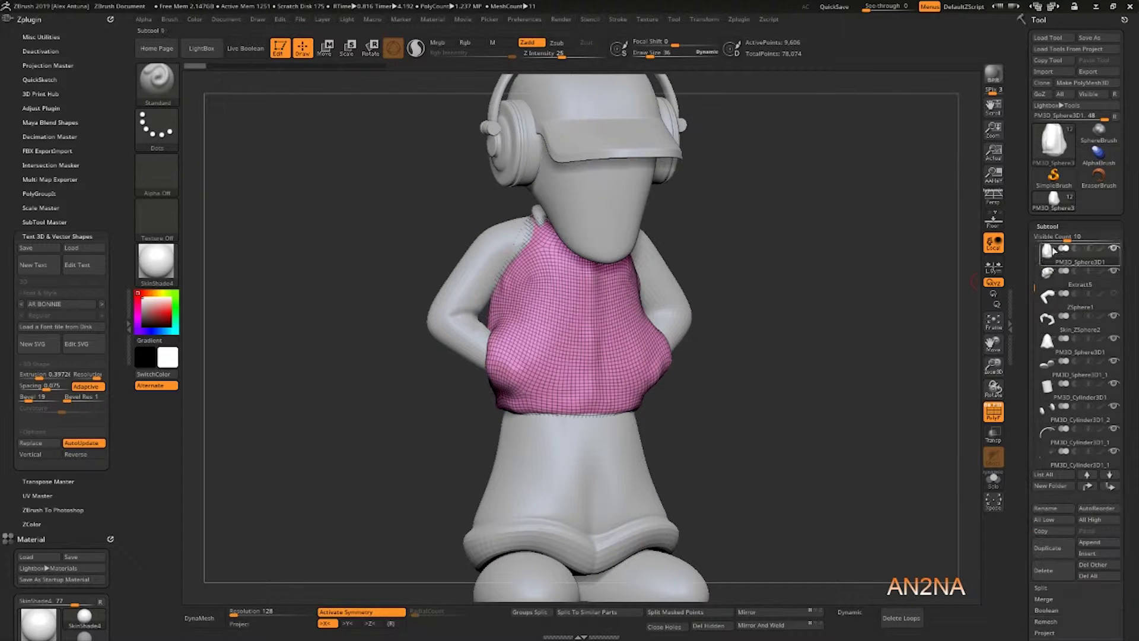
pyautogui.moveTo(1048, 251)
pyautogui.keyDown('alt'); pyautogui.click(1113, 251); pyautogui.keyUp('alt')
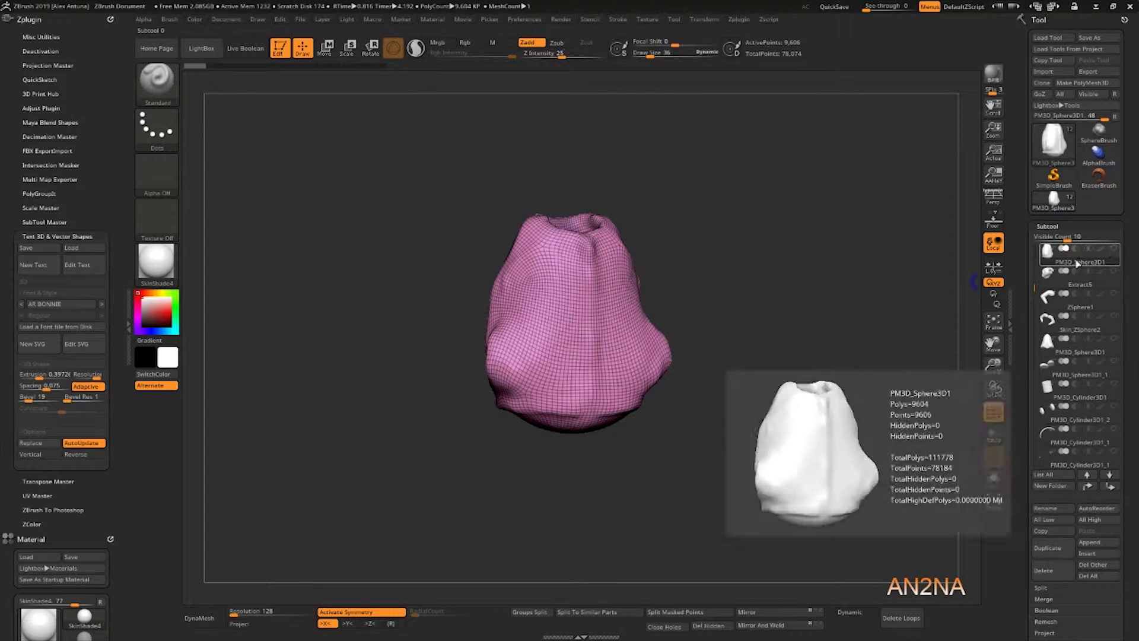
# - Try dividing the jacket once with Smt on and once with Smt off, undoing each subdivision
pyautogui.scroll(-5, 1051, 359)
pyautogui.click(1051, 359)
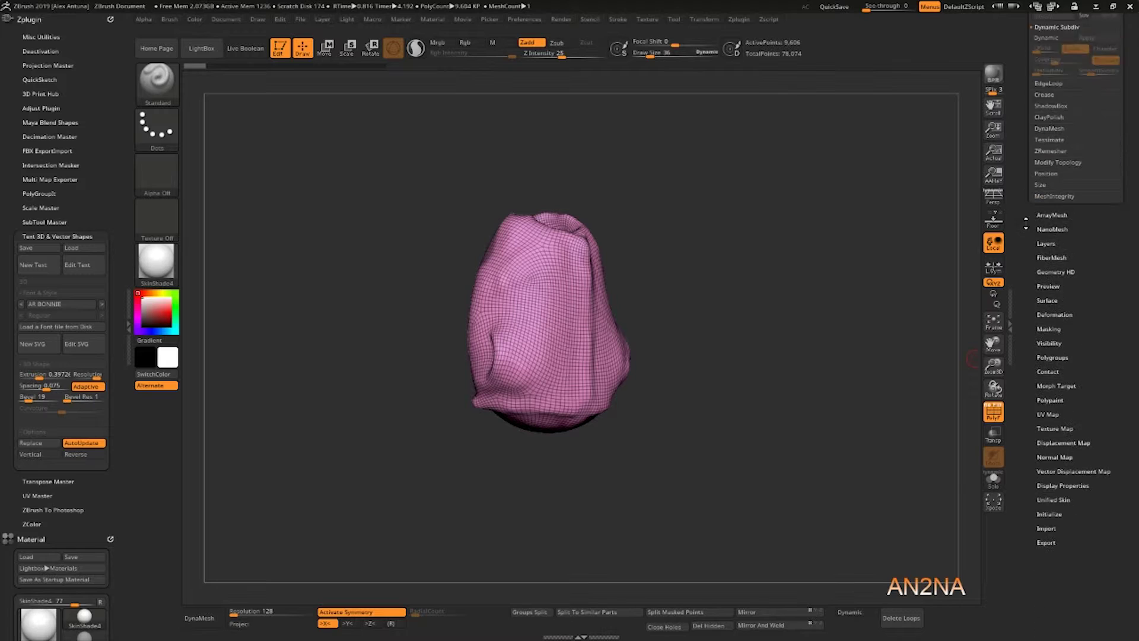
pyautogui.click(1050, 300)
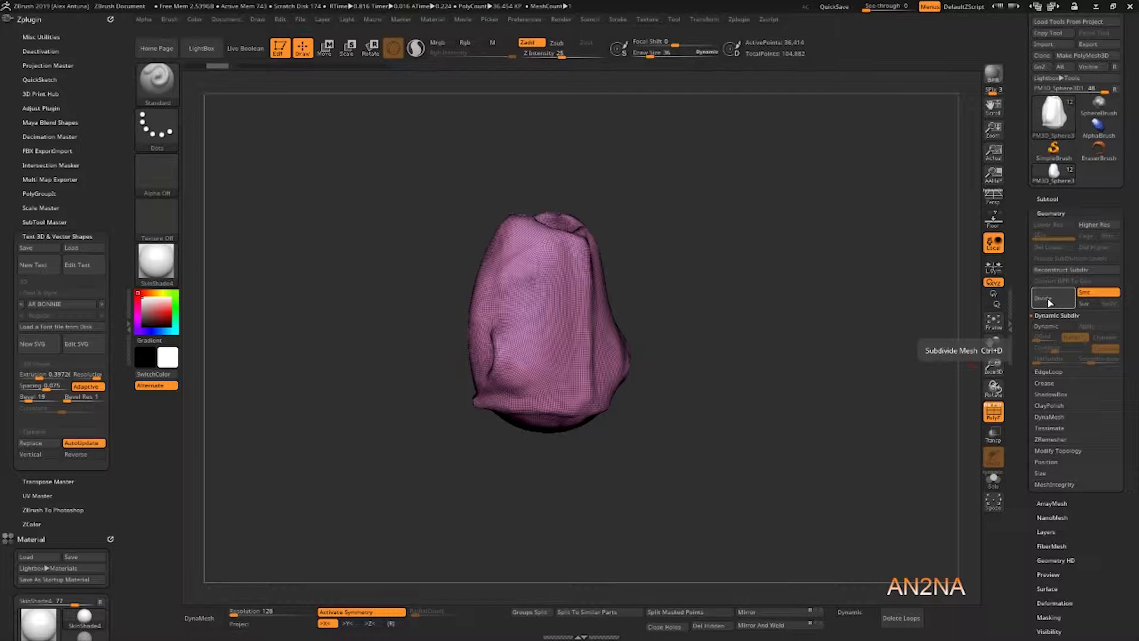
pyautogui.hotkey('ctrl', 'z')
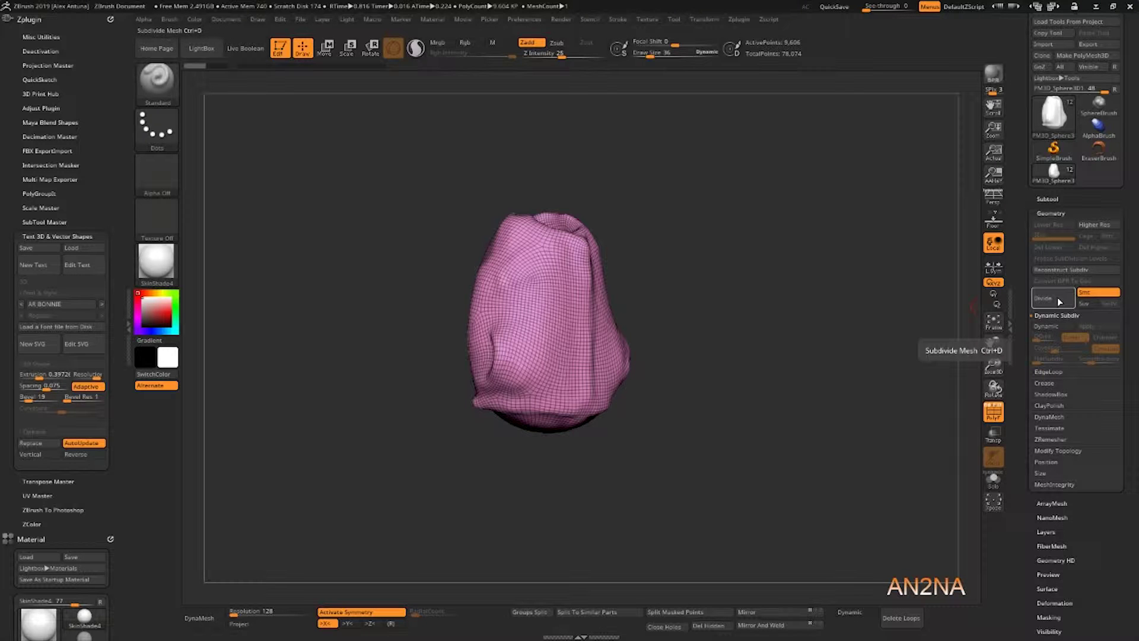
pyautogui.click(1094, 292)
pyautogui.click(1048, 301)
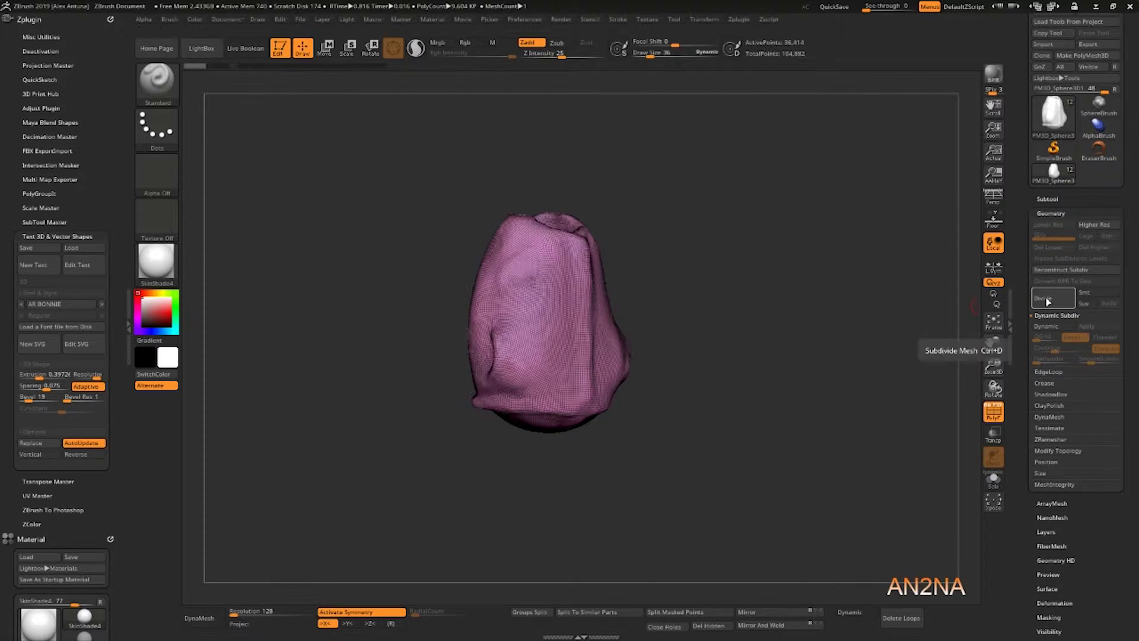
pyautogui.hotkey('ctrl', 'z')
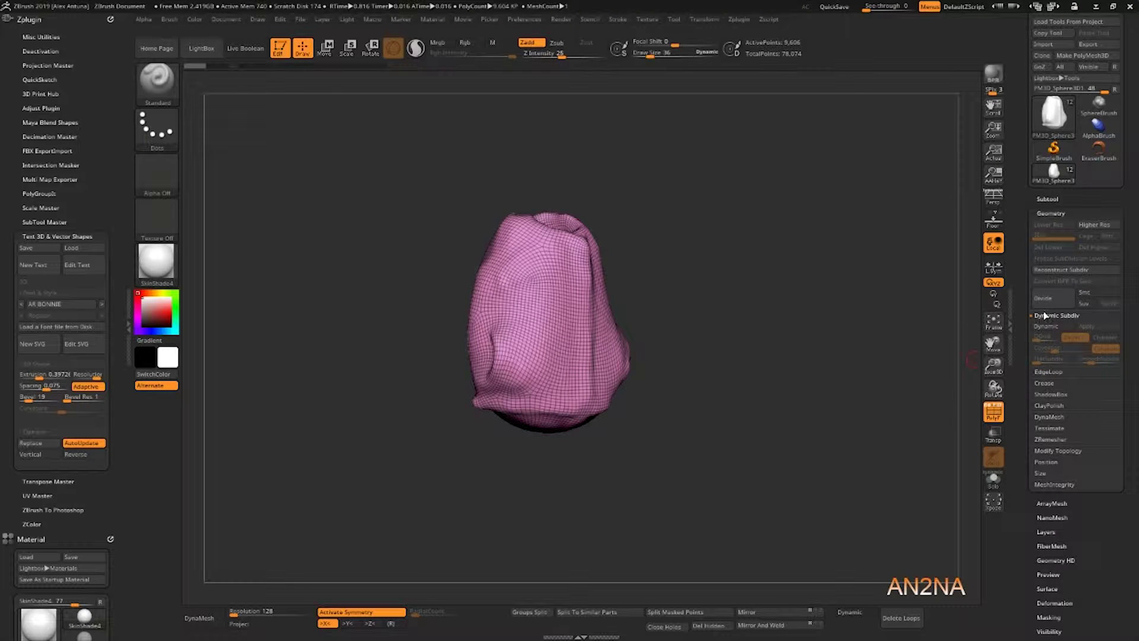
# - Turn Smt back on and divide the jacket to subdivision level 2
pyautogui.moveTo(965, 349); pyautogui.dragTo(943, 270)
pyautogui.click(1097, 292)
pyautogui.click(1045, 302)
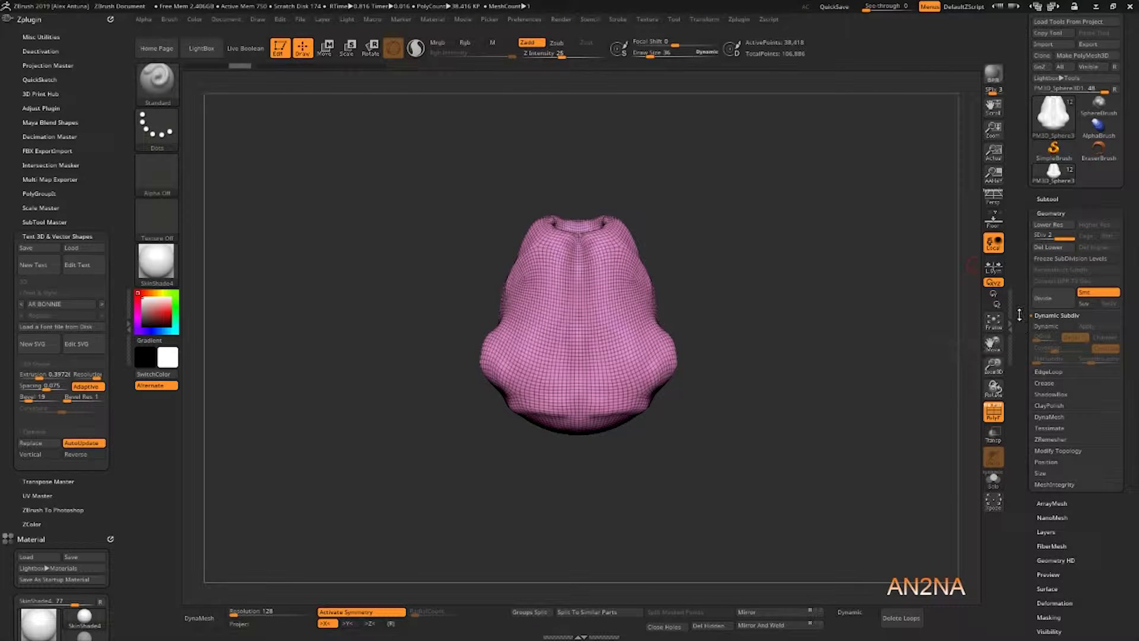
# - Show the other subtools around the jacket again and turn off the polyframe display
pyautogui.moveTo(777, 300); pyautogui.dragTo(829, 308)
pyautogui.keyDown('alt'); pyautogui.moveTo(546, 338); pyautogui.dragTo(653, 328, button='right'); pyautogui.keyUp('alt')
pyautogui.click(1055, 200)
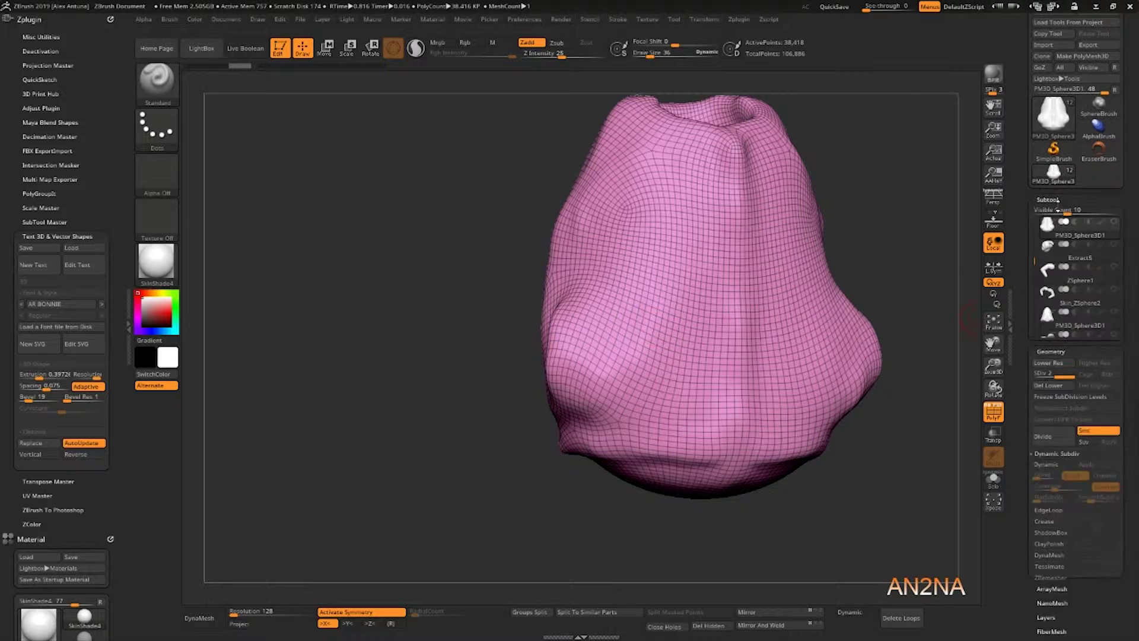
pyautogui.keyDown('shift'); pyautogui.click(1114, 223); pyautogui.keyUp('shift')
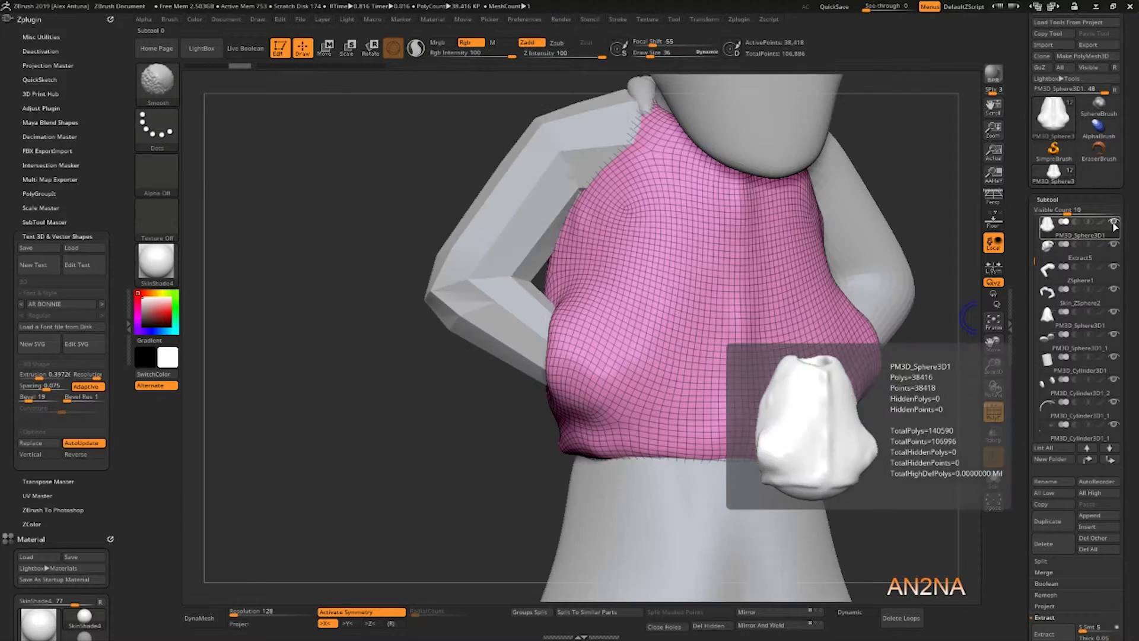
pyautogui.moveTo(595, 309); pyautogui.dragTo(617, 289, button='right')
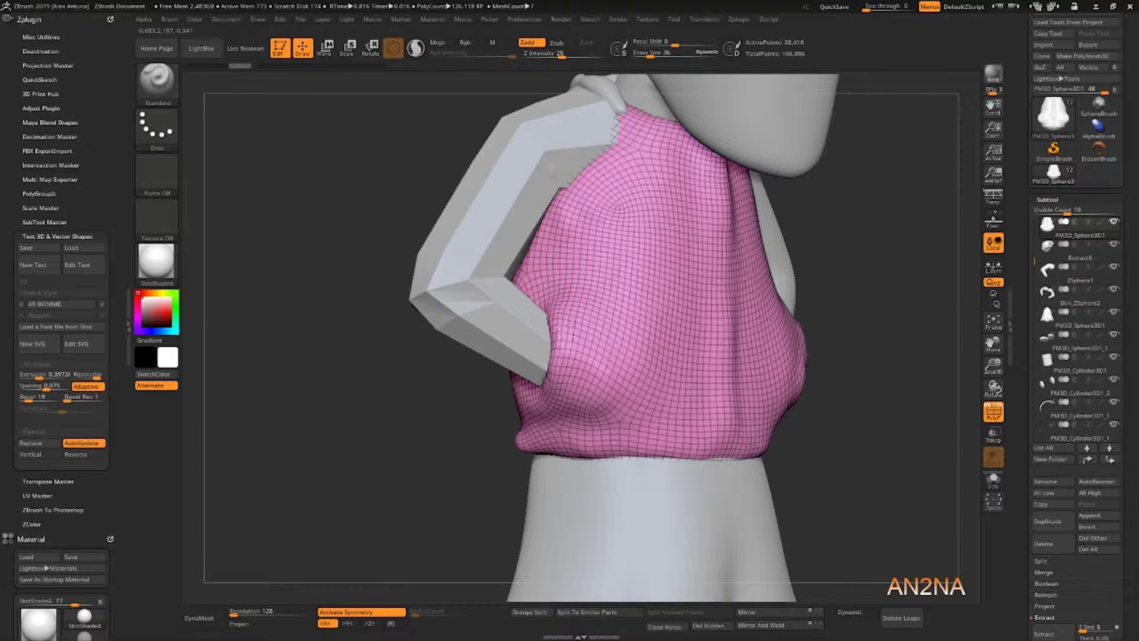
pyautogui.hotkey('shift', 'f')
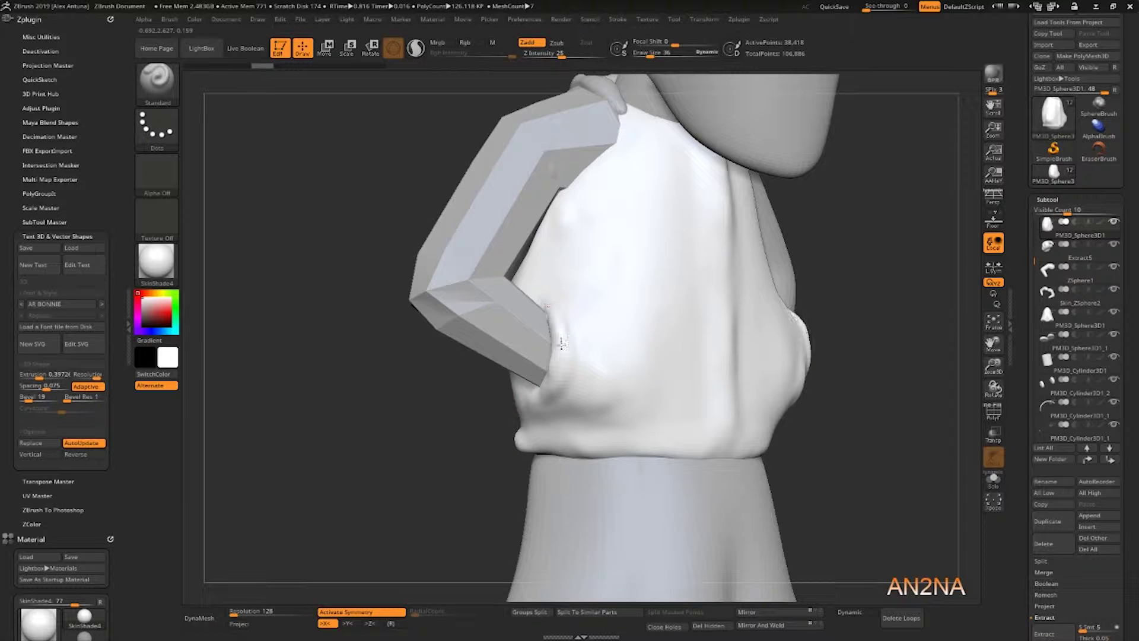
# - Sculpt a raised rim around the pocket opening with the Standard brush and smooth it along the forearm
pyautogui.moveTo(563, 342); pyautogui.dragTo(536, 400)
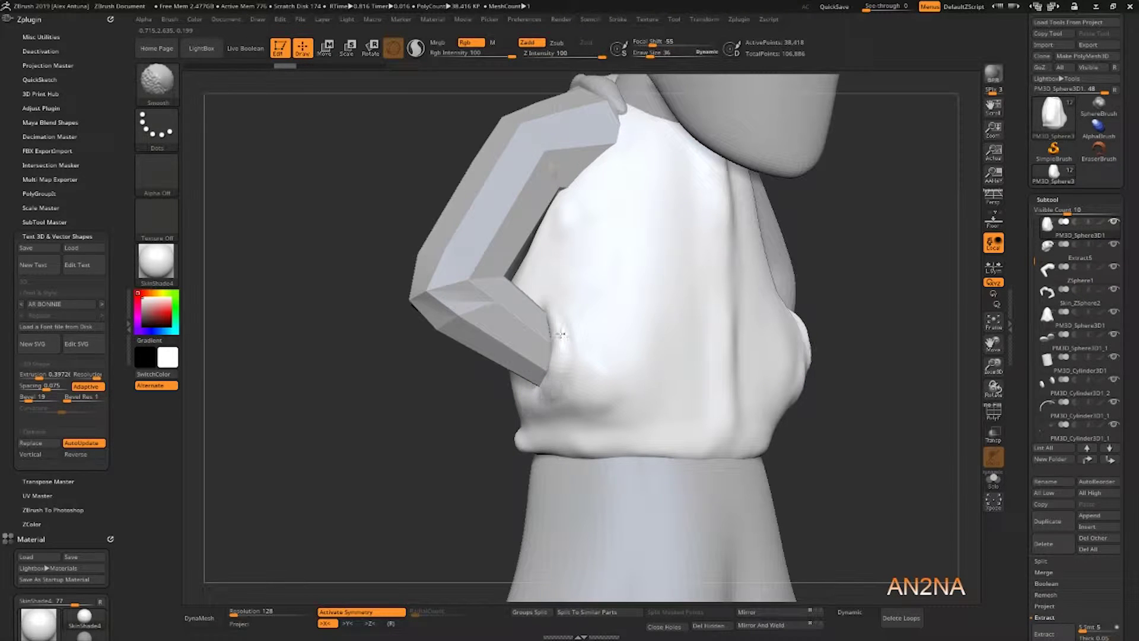
pyautogui.moveTo(562, 335)
pyautogui.keyDown('shift'); pyautogui.mouseDown()
pyautogui.moveTo(551, 309)
pyautogui.moveTo(526, 396)
pyautogui.mouseUp(); pyautogui.keyUp('shift')
pyautogui.moveTo(554, 328); pyautogui.dragTo(545, 305)
pyautogui.moveTo(554, 320)
pyautogui.mouseDown(button='right')
pyautogui.moveTo(600, 310)
pyautogui.moveTo(578, 341)
pyautogui.mouseUp(button='right')
pyautogui.moveTo(557, 347)
pyautogui.mouseDown()
pyautogui.moveTo(546, 322)
pyautogui.moveTo(560, 370)
pyautogui.mouseUp()
pyautogui.moveTo(605, 350); pyautogui.dragTo(574, 343, button='right')
# - Build up the pocket's rim and bulge with ClayBuildup at draw size 56, and smooth the added volume
pyautogui.press(']')
pyautogui.press(']')
pyautogui.moveTo(574, 344); pyautogui.dragTo(551, 389)
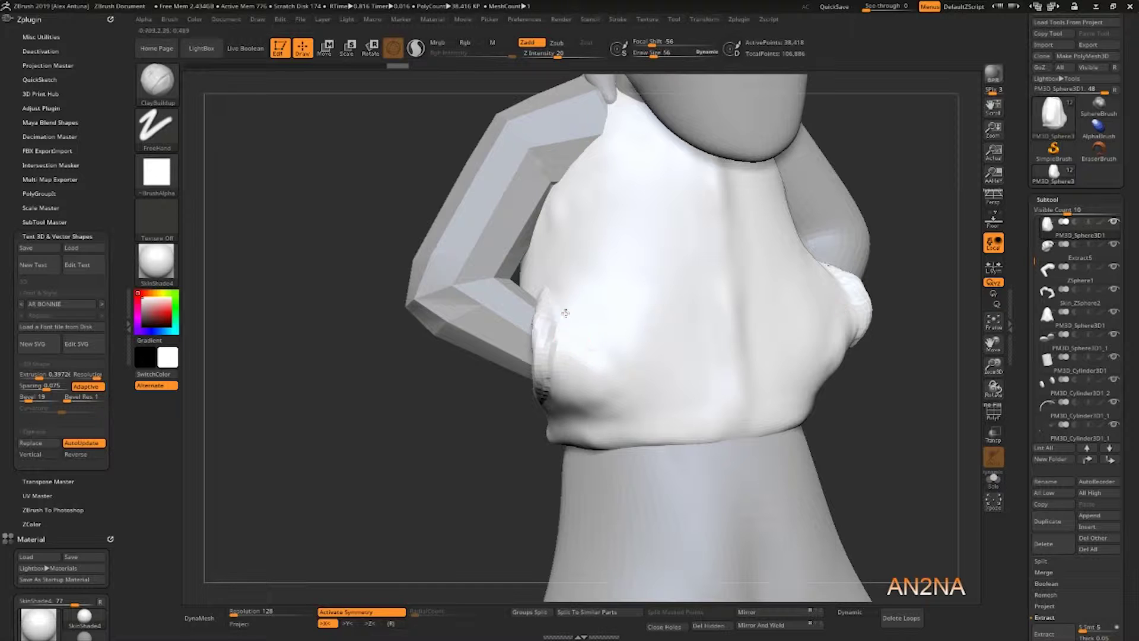
pyautogui.moveTo(559, 307); pyautogui.dragTo(546, 393)
pyautogui.moveTo(600, 339); pyautogui.dragTo(595, 410)
pyautogui.moveTo(615, 361); pyautogui.dragTo(622, 368, button='right')
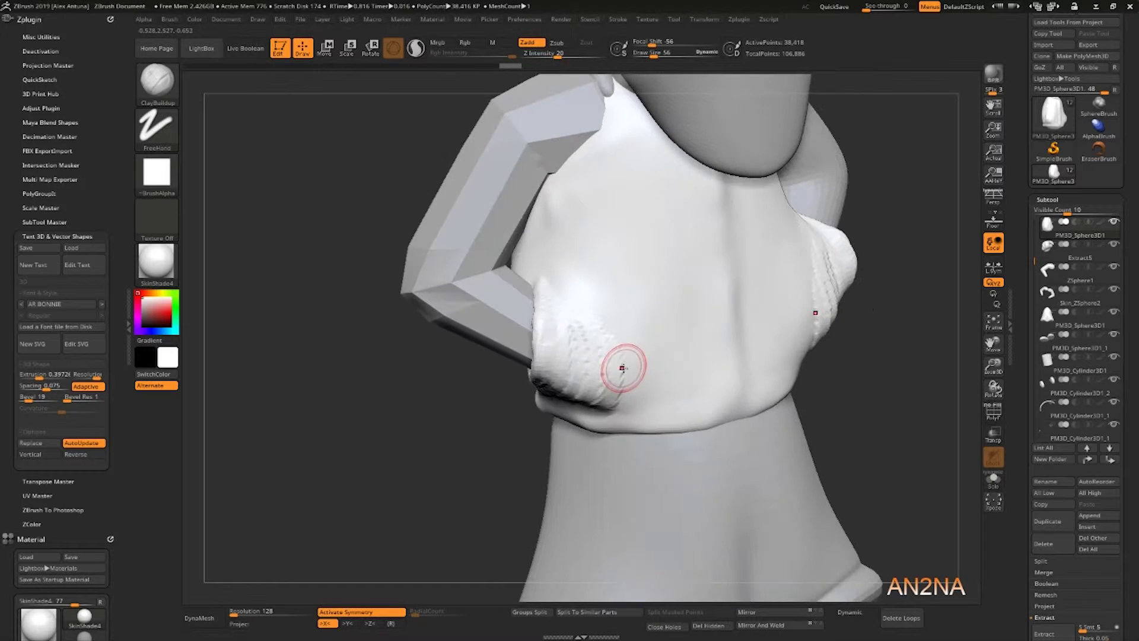
pyautogui.keyDown('shift'); pyautogui.moveTo(602, 388); pyautogui.dragTo(609, 370); pyautogui.keyUp('shift')
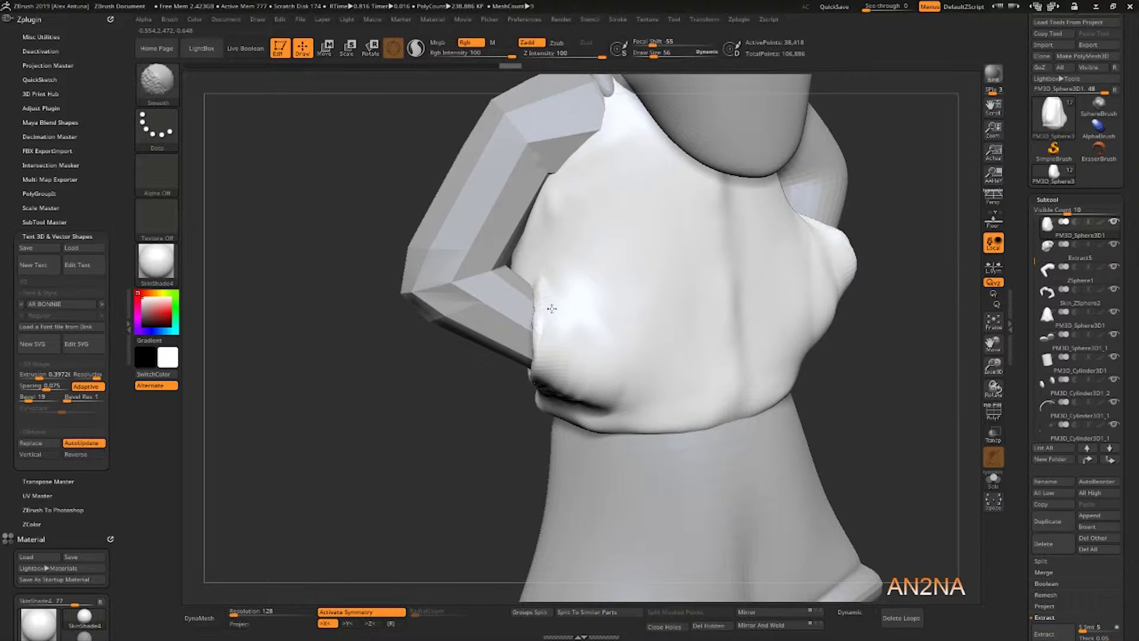
pyautogui.moveTo(552, 308)
pyautogui.mouseDown(button='right')
pyautogui.moveTo(582, 348)
pyautogui.moveTo(573, 351)
pyautogui.mouseUp(button='right')
pyautogui.keyDown('shift'); pyautogui.moveTo(520, 393); pyautogui.dragTo(550, 373); pyautogui.keyUp('shift')
# - Select the DamStandard brush and change the material to PolySkin
pyautogui.press('b')
pyautogui.press('d')
pyautogui.press('s')
pyautogui.press('space')
pyautogui.click(157, 85)
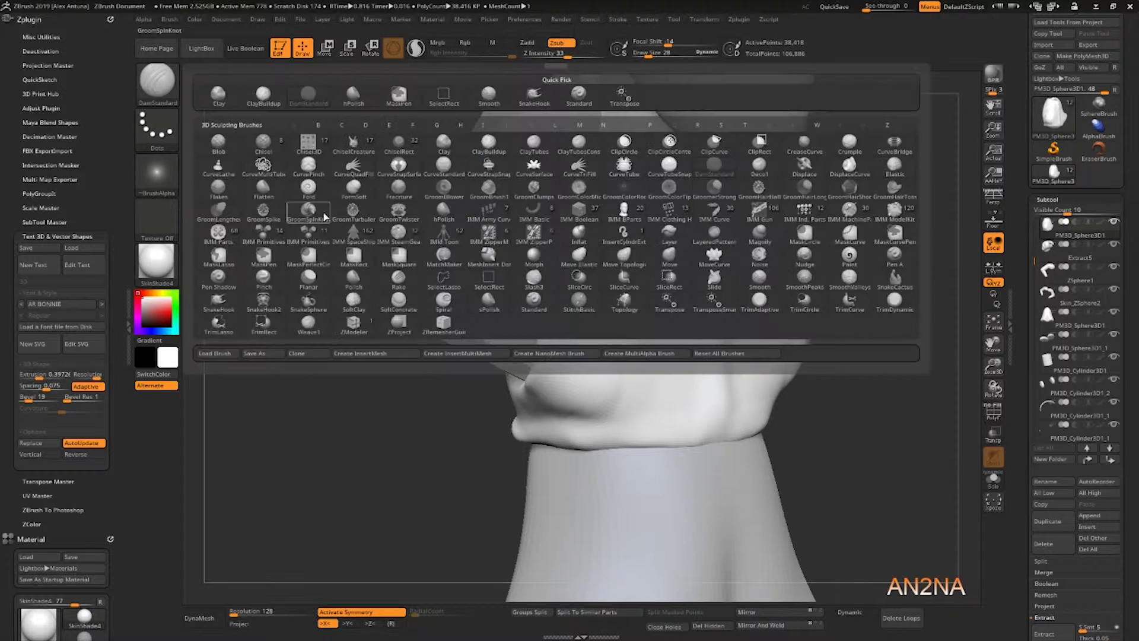
pyautogui.click(158, 261)
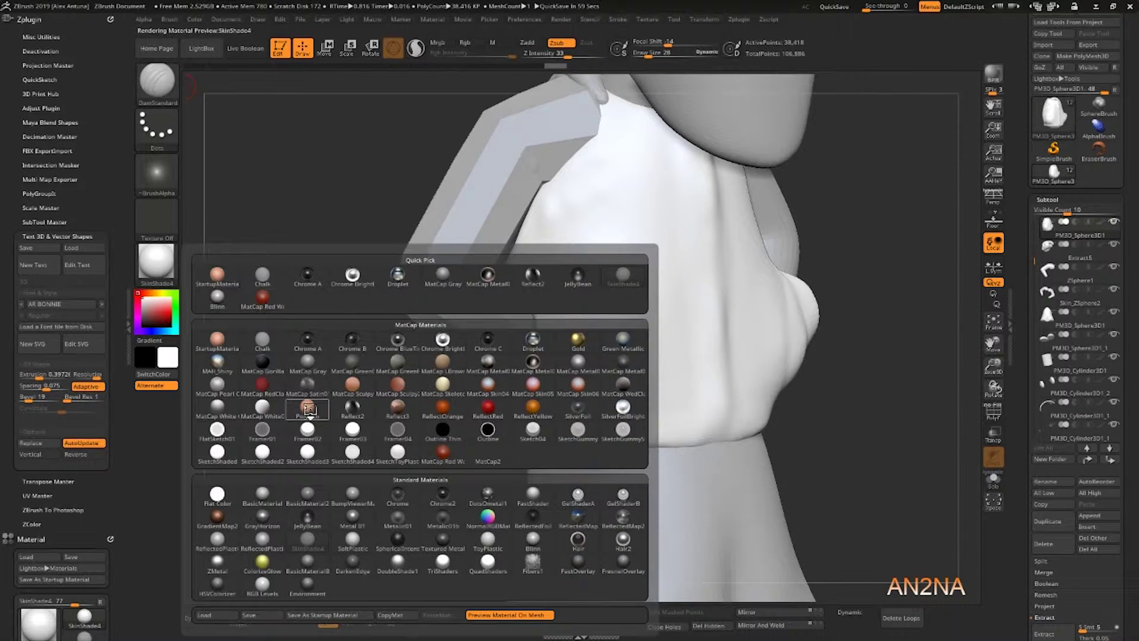
pyautogui.click(308, 408)
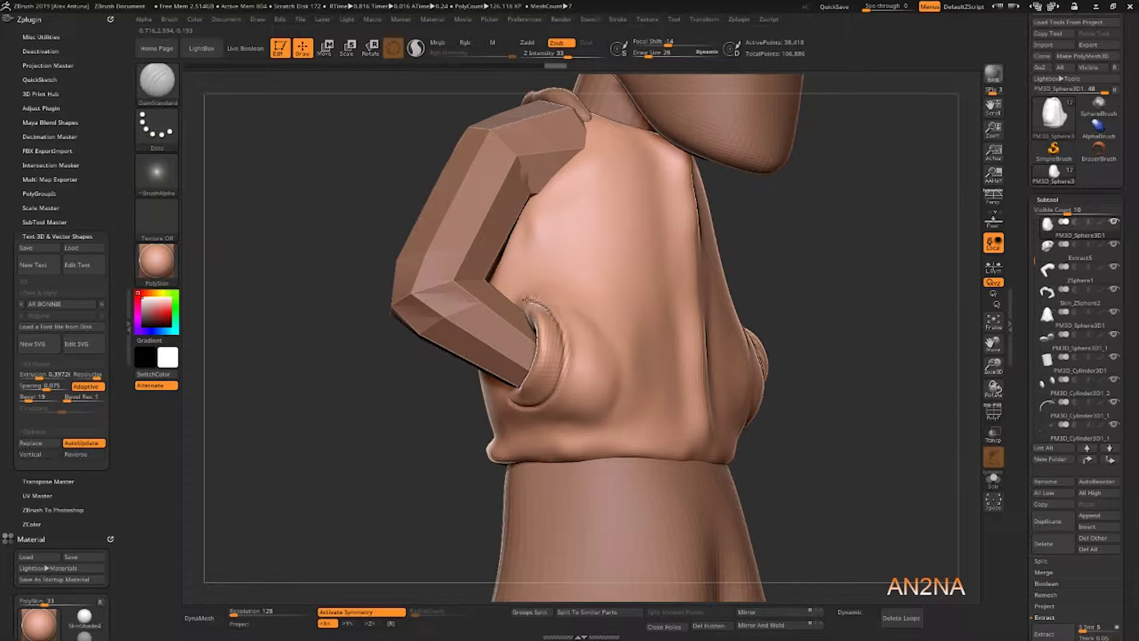
# - Carve a crease around the rim of the pocket opening with DamStandard
pyautogui.moveTo(525, 302); pyautogui.dragTo(489, 341, button='right')
pyautogui.moveTo(529, 291); pyautogui.dragTo(535, 295)
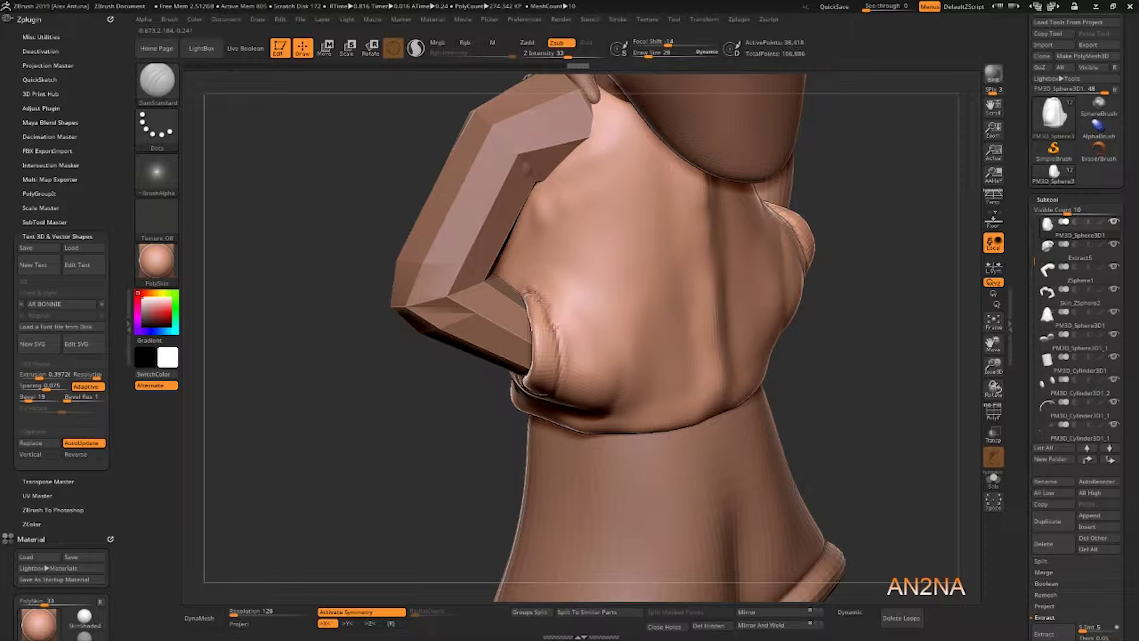
pyautogui.moveTo(526, 389); pyautogui.dragTo(492, 397, button='right')
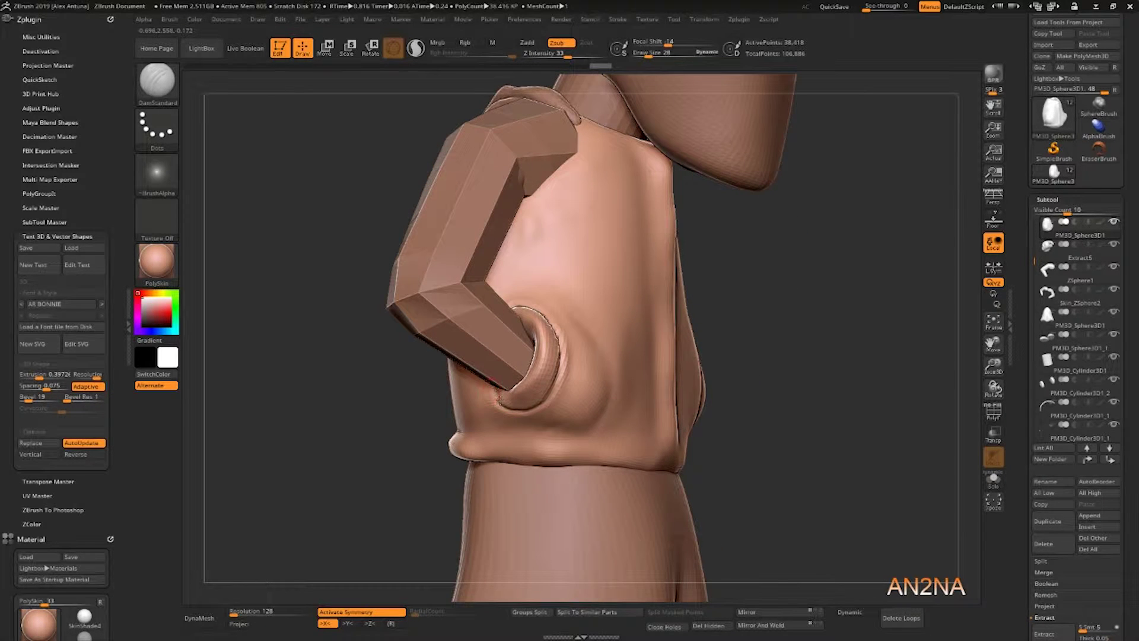
pyautogui.moveTo(658, 328); pyautogui.dragTo(588, 327, button='right')
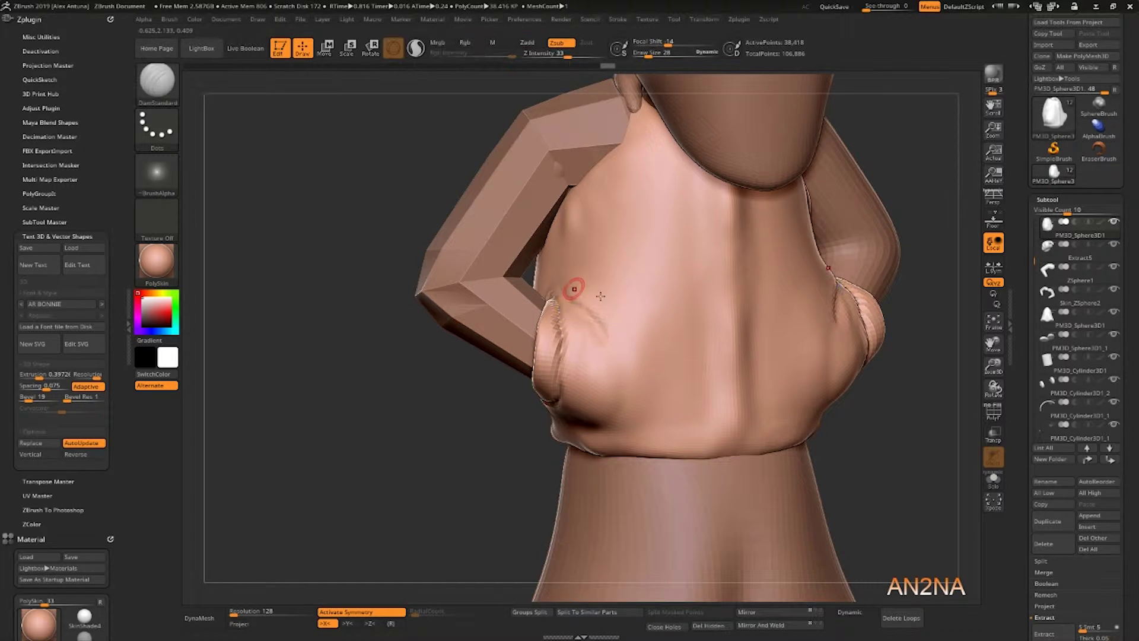
# - Carve fold lines into the jacket fabric around the pocket bulge
pyautogui.moveTo(574, 359); pyautogui.dragTo(625, 334, button='right')
pyautogui.moveTo(624, 362)
pyautogui.mouseDown()
pyautogui.moveTo(629, 392)
pyautogui.moveTo(612, 413)
pyautogui.mouseUp()
pyautogui.moveTo(654, 374); pyautogui.dragTo(622, 411)
# - Face the front of the jacket and make the other subtools transparent with Ghost
pyautogui.moveTo(854, 461)
pyautogui.keyDown('ctrl'); pyautogui.mouseDown(button='right')
pyautogui.moveTo(831, 377)
pyautogui.moveTo(770, 375)
pyautogui.moveTo(754, 427)
pyautogui.mouseUp(button='right'); pyautogui.keyUp('ctrl')
pyautogui.keyDown('ctrl'); pyautogui.moveTo(706, 370); pyautogui.dragTo(707, 375, button='right'); pyautogui.keyUp('ctrl')
pyautogui.hotkey('shift', 't')
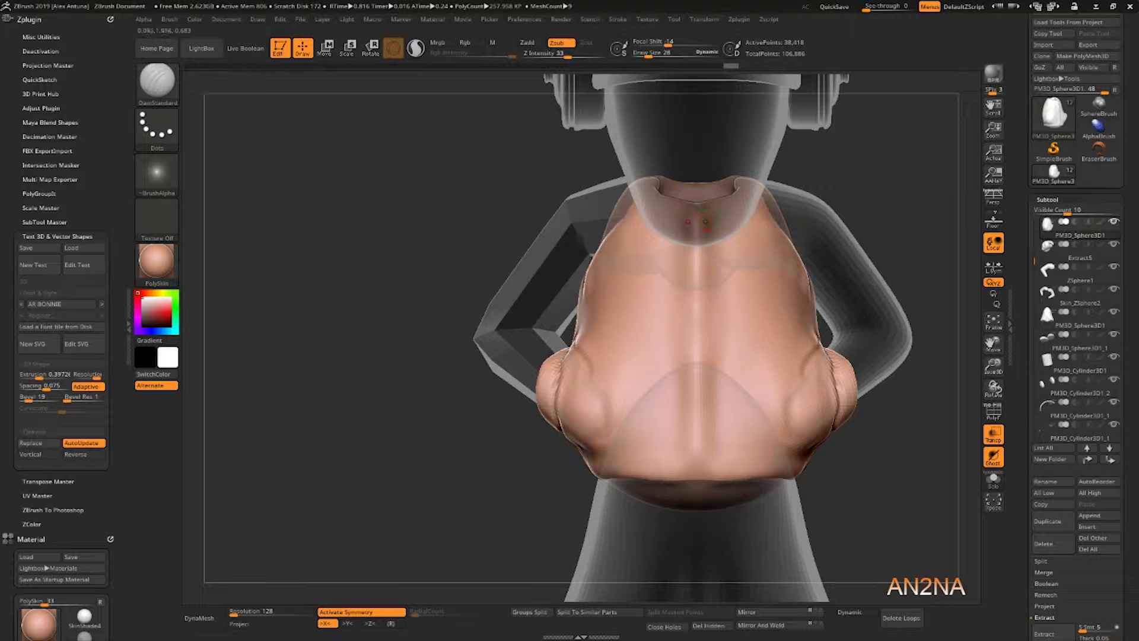
# - Try to carve straight creases down the jacket's centre front with DamStandard, undoing each stroke
pyautogui.moveTo(706, 222); pyautogui.dragTo(705, 371)
pyautogui.hotkey('ctrl', 'z')
pyautogui.moveTo(707, 219); pyautogui.dragTo(705, 444)
pyautogui.hotkey('ctrl', 'z')
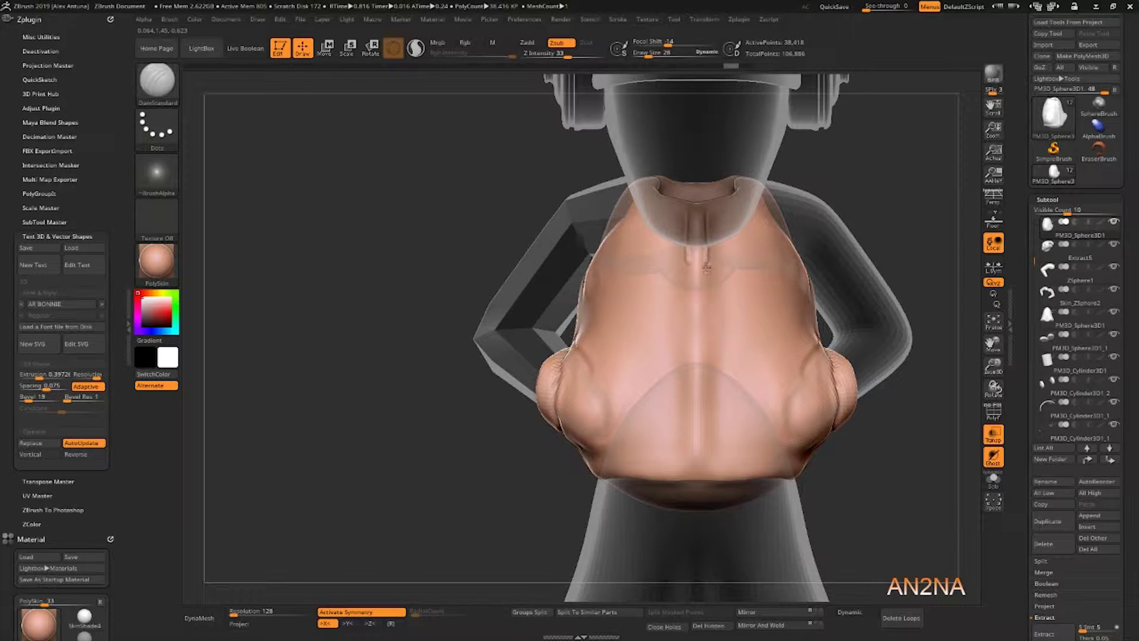
pyautogui.moveTo(712, 383); pyautogui.dragTo(712, 386)
pyautogui.hotkey('ctrl', 'z')
# - Carve mirrored straight creases down the jacket's centre front from neck to hem and turn transparency off
pyautogui.moveTo(708, 218)
pyautogui.mouseDown()
pyautogui.moveTo(709, 497)
pyautogui.moveTo(707, 487)
pyautogui.mouseUp()
pyautogui.moveTo(728, 396); pyautogui.dragTo(759, 404, button='right')
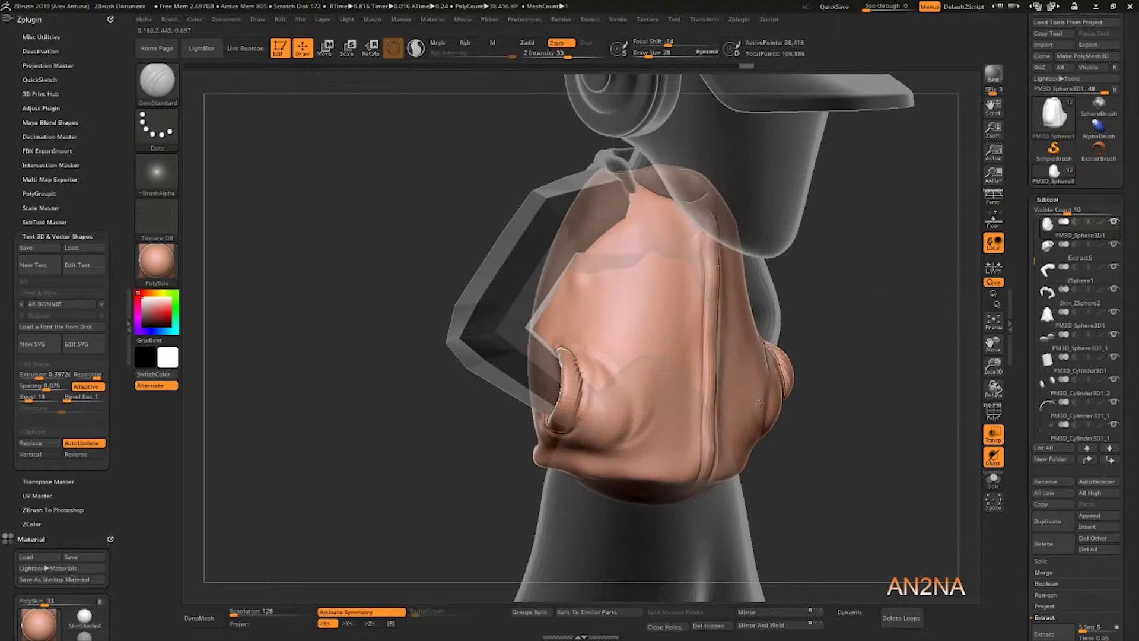
pyautogui.moveTo(867, 350); pyautogui.dragTo(885, 265)
pyautogui.hotkey('shift', 't')
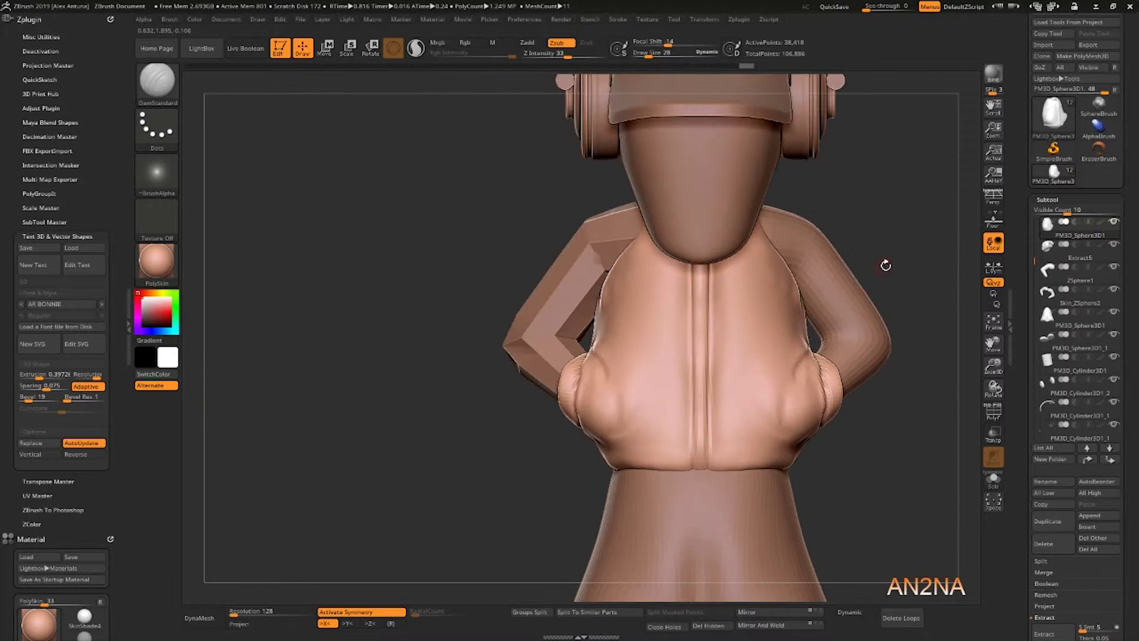
# - Flatten the centre-front placket strip of the jacket with the hPolish brush, working from neck to hem
pyautogui.keyDown('alt'); pyautogui.moveTo(744, 325); pyautogui.dragTo(694, 361, button='right'); pyautogui.keyUp('alt')
pyautogui.press('b')
pyautogui.press('h')
pyautogui.press('p')
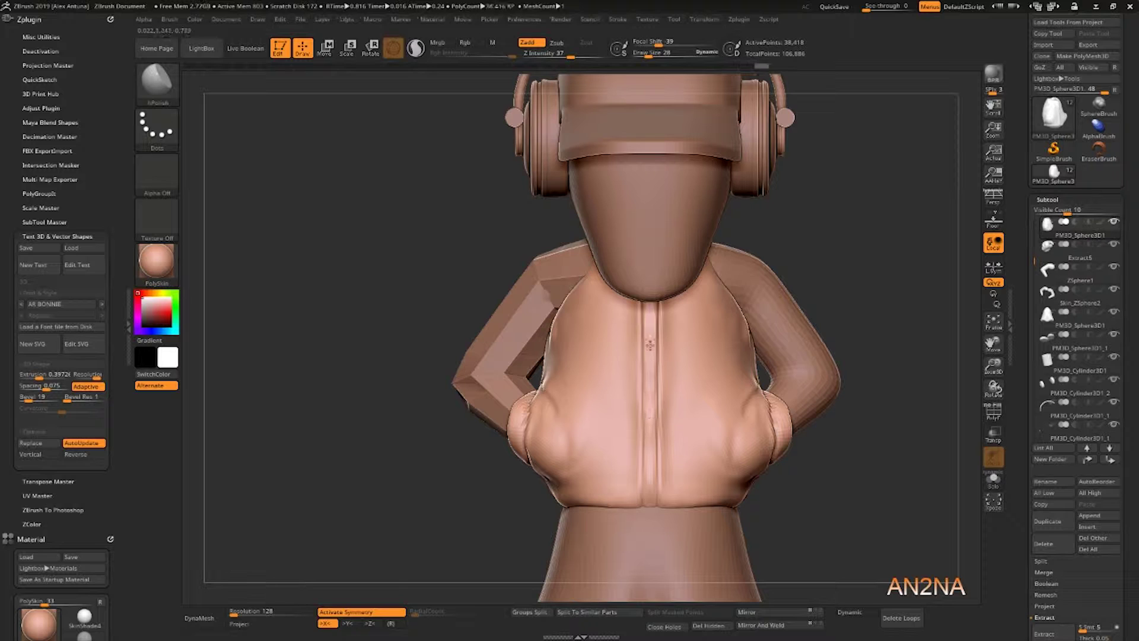
pyautogui.moveTo(677, 316); pyautogui.dragTo(660, 296, button='right')
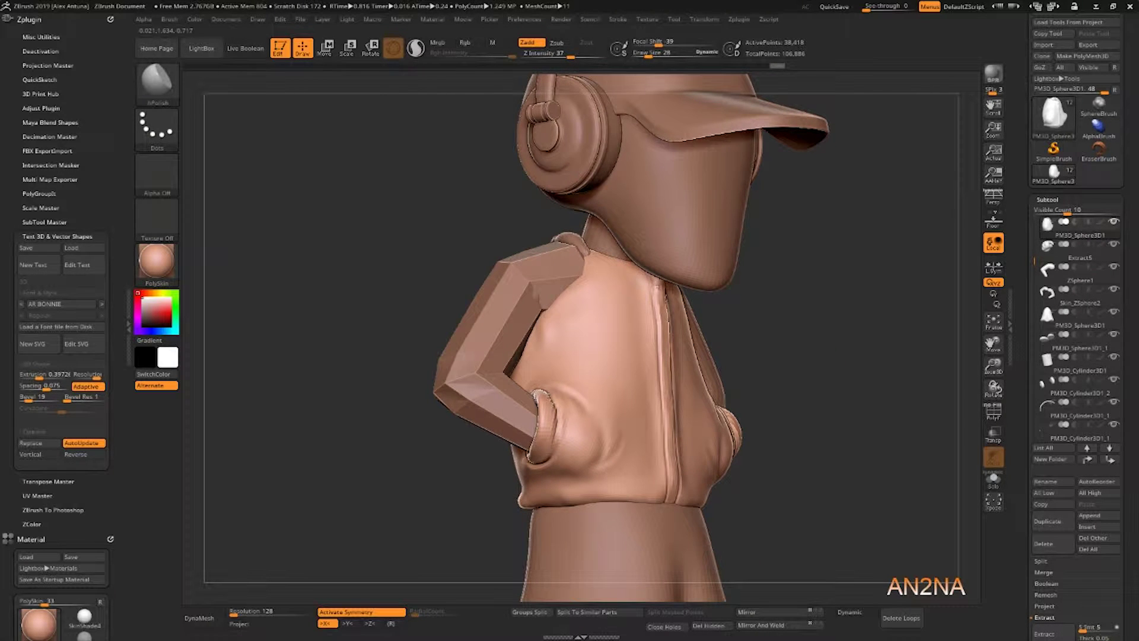
pyautogui.moveTo(660, 290); pyautogui.dragTo(664, 297)
pyautogui.moveTo(664, 296); pyautogui.dragTo(617, 280, button='right')
pyautogui.moveTo(657, 286); pyautogui.dragTo(660, 463)
pyautogui.keyDown('shift'); pyautogui.moveTo(677, 395); pyautogui.dragTo(666, 428, button='right'); pyautogui.keyUp('shift')
# - Sharpen the creases along both edges of the placket with a DamStandard stroke
pyautogui.press('b')
pyautogui.press('d')
pyautogui.press('s')
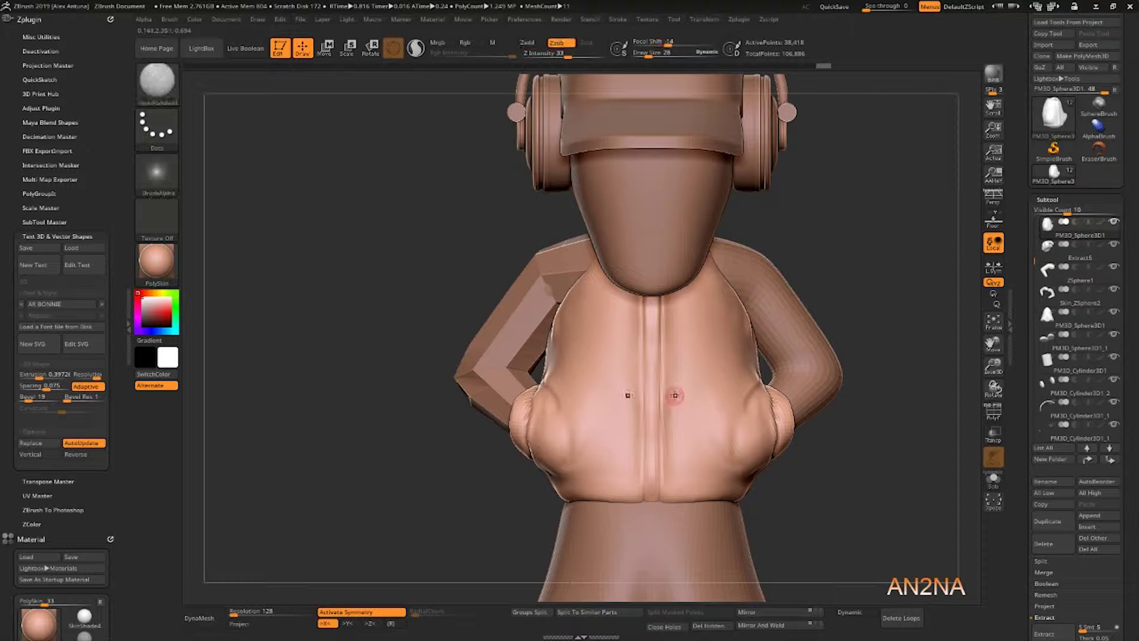
pyautogui.moveTo(640, 299); pyautogui.dragTo(640, 296)
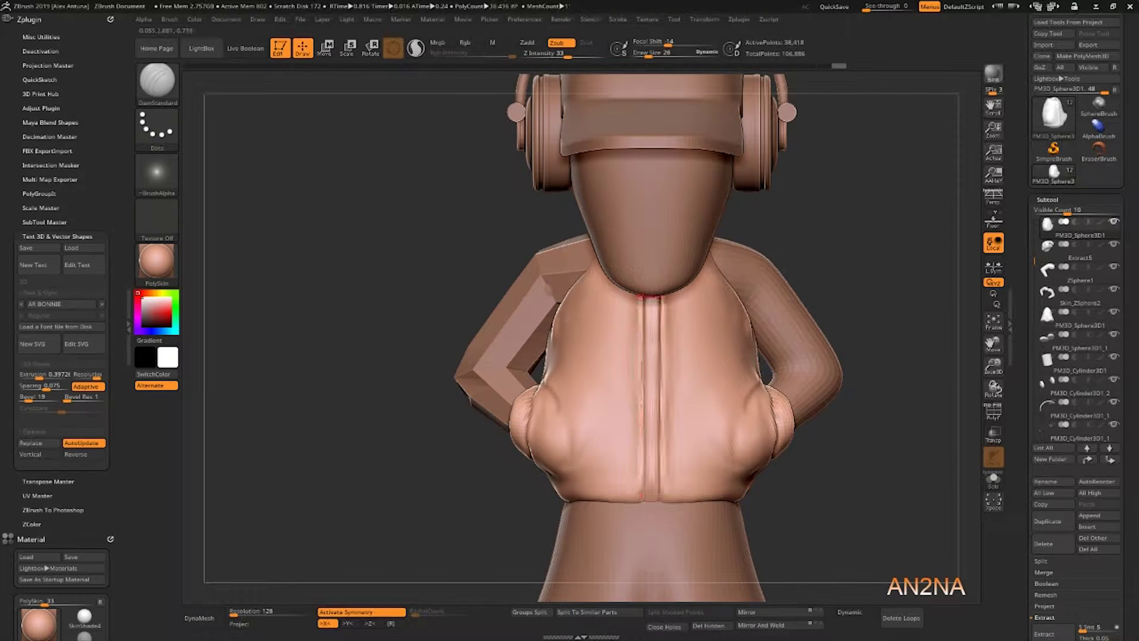
pyautogui.moveTo(655, 323); pyautogui.dragTo(719, 325, button='right')
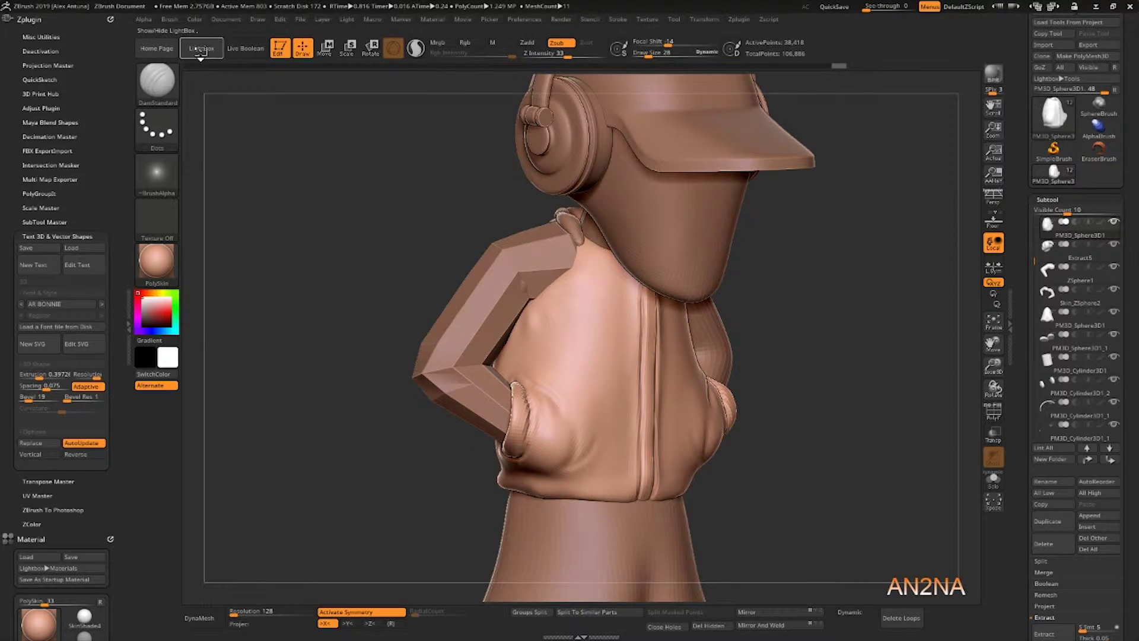
# - Load the Slash2 brush from the Slash folder of the LightBox brush library
pyautogui.click(202, 49)
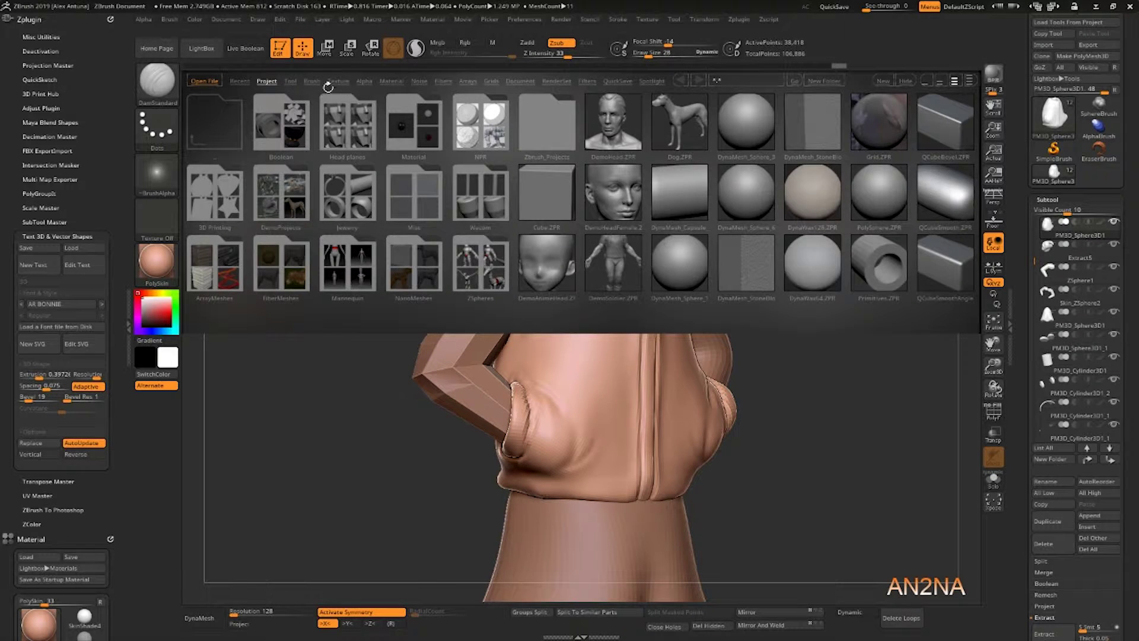
pyautogui.click(313, 81)
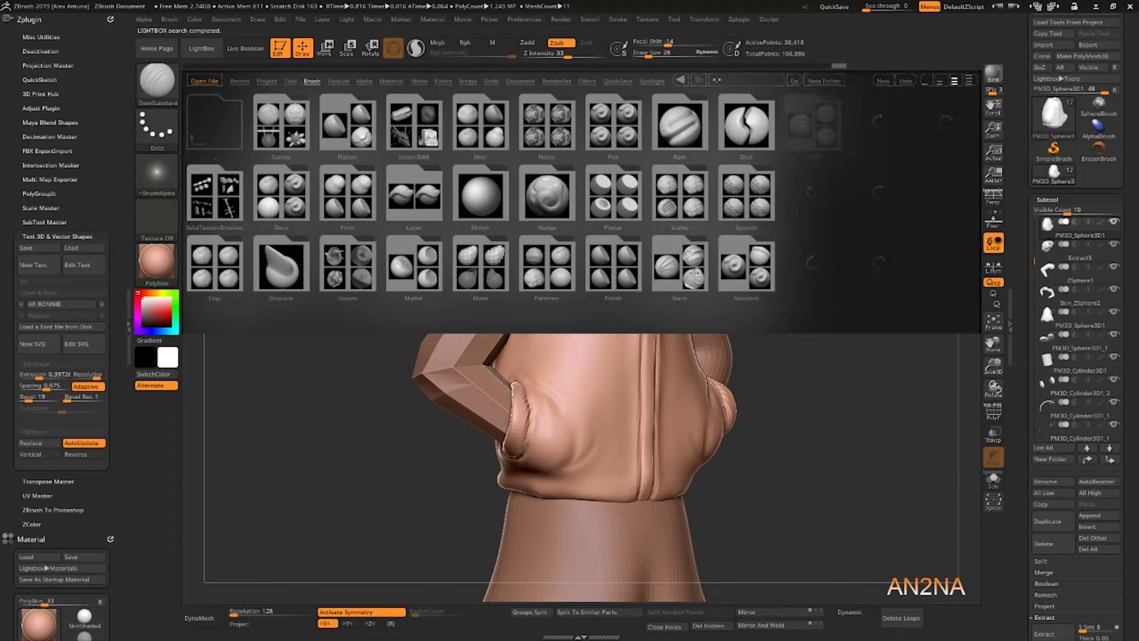
pyautogui.click(666, 255)
pyautogui.doubleClick(217, 262)
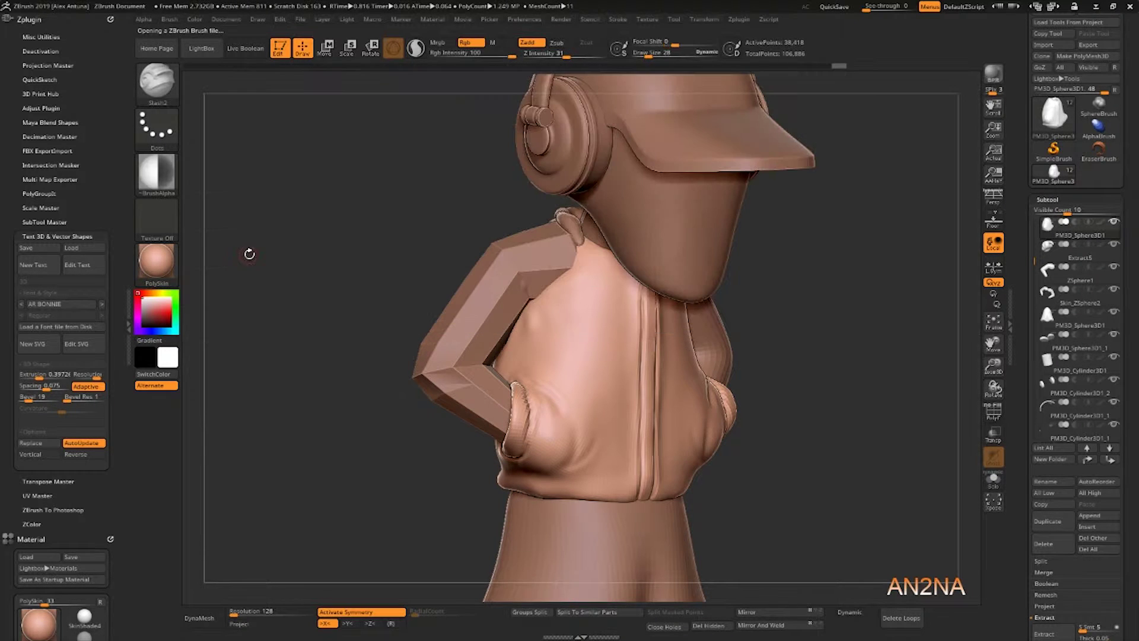
# - Turn on transparency and delete the leftover low-poly ZSphere1 arm subtool
pyautogui.moveTo(529, 275)
pyautogui.mouseDown(button='right')
pyautogui.moveTo(526, 266)
pyautogui.moveTo(566, 297)
pyautogui.moveTo(563, 278)
pyautogui.moveTo(543, 268)
pyautogui.mouseUp(button='right')
pyautogui.keyDown('alt'); pyautogui.click(525, 267); pyautogui.keyUp('alt')
pyautogui.keyDown('alt'); pyautogui.click(567, 298); pyautogui.keyUp('alt')
pyautogui.hotkey('shift', 't')
pyautogui.keyDown('alt'); pyautogui.click(541, 281); pyautogui.keyUp('alt')
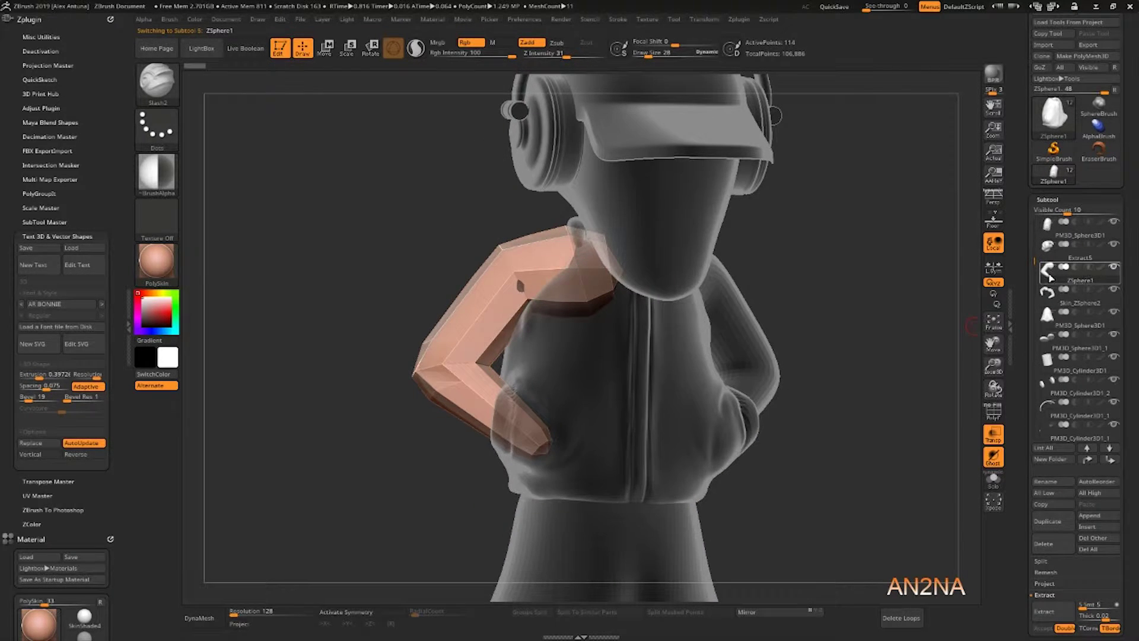
pyautogui.moveTo(1049, 278)
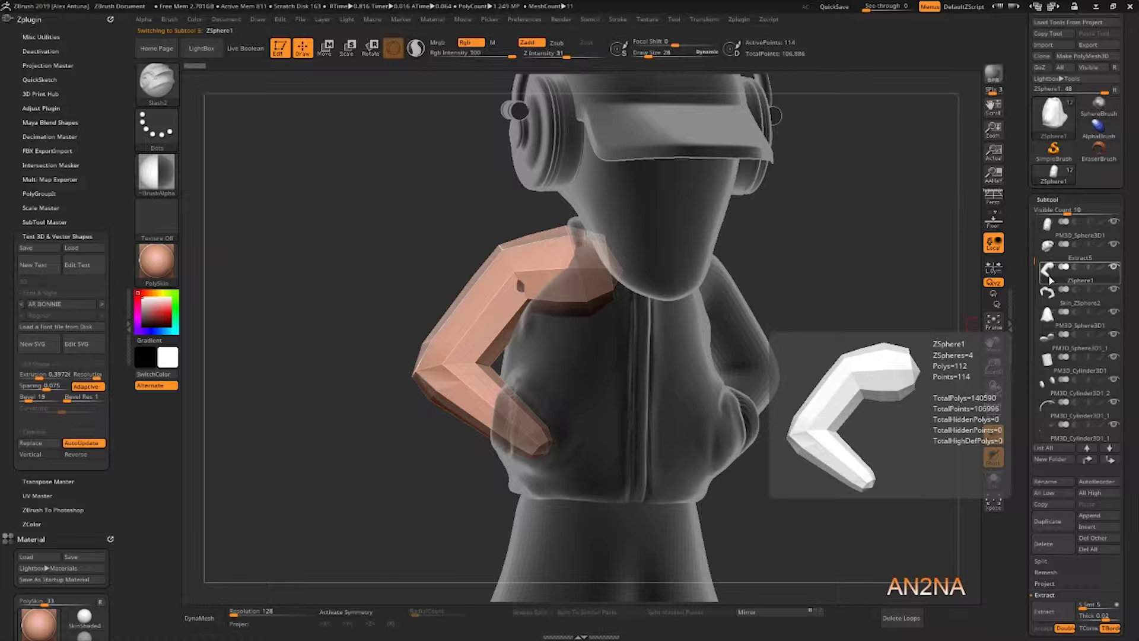
pyautogui.click(1044, 543)
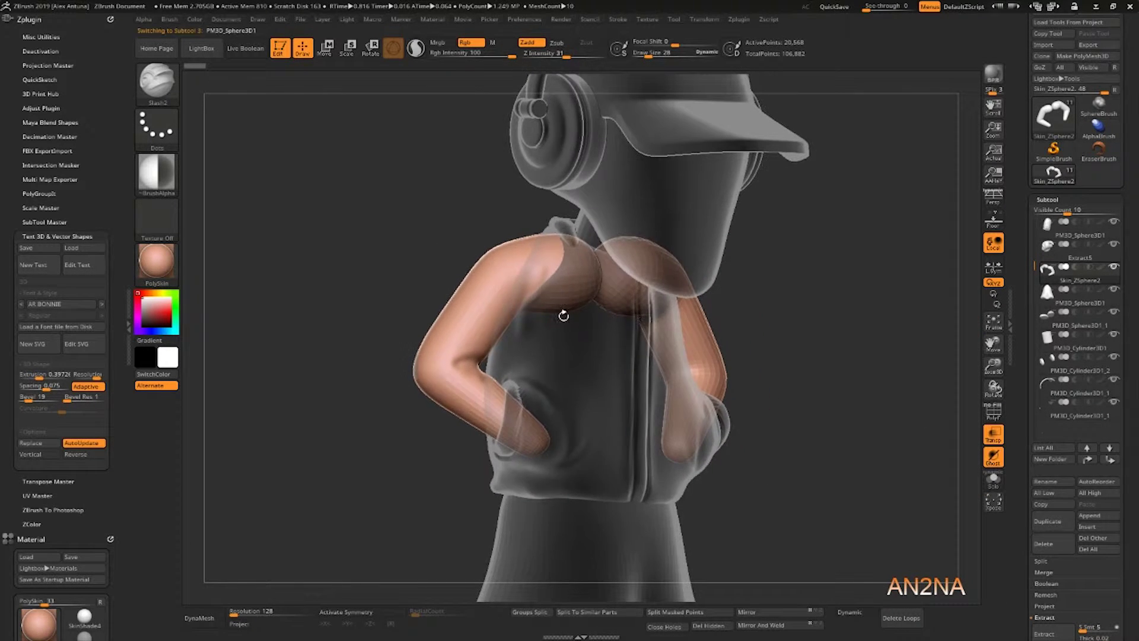
# - Select the jacket with transparency off and carve soft Slash2 folds at the front armhole using Z Intensity 7
pyautogui.keyDown('alt'); pyautogui.click(545, 279); pyautogui.keyUp('alt')
pyautogui.hotkey('shift', 't')
pyautogui.keyDown('shift'); pyautogui.moveTo(537, 291); pyautogui.dragTo(522, 296); pyautogui.keyUp('shift')
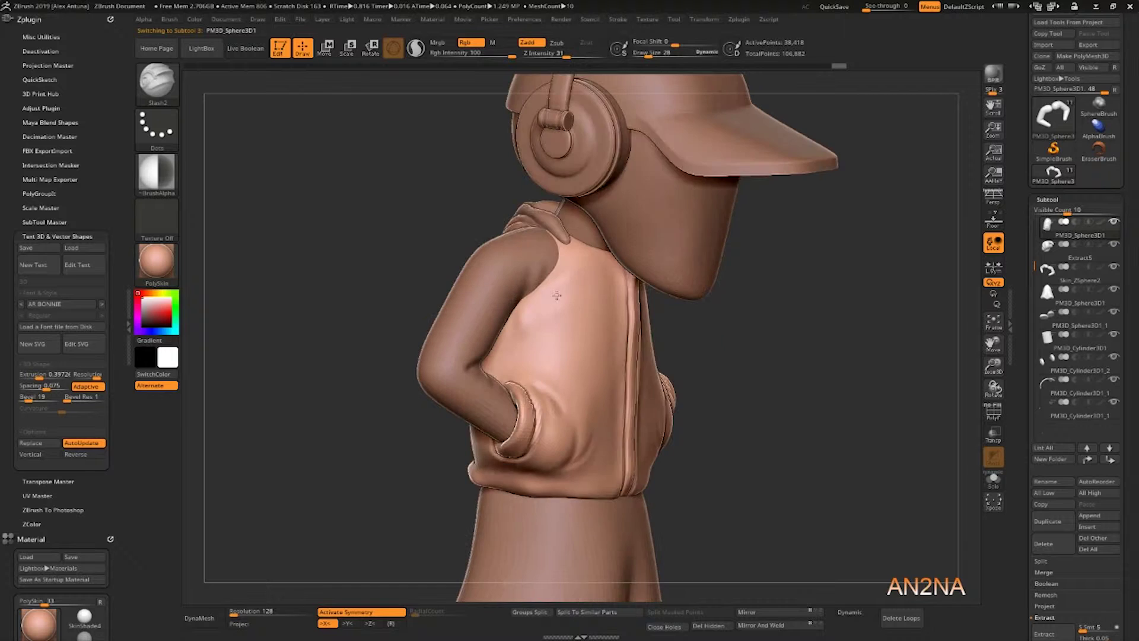
pyautogui.write('7')
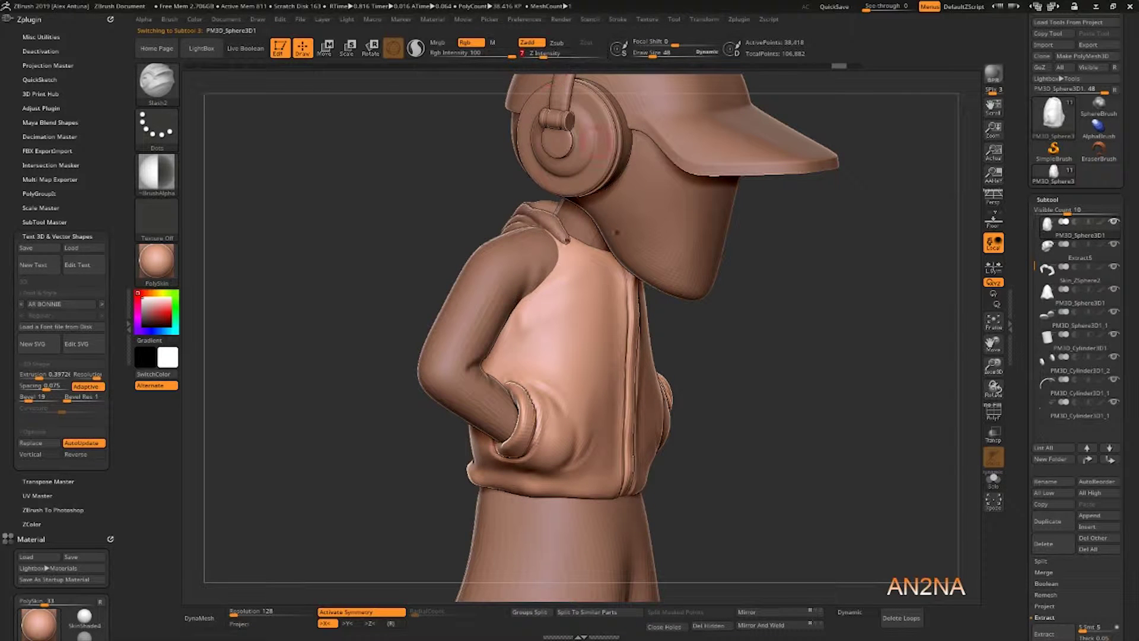
pyautogui.moveTo(563, 295)
pyautogui.mouseDown()
pyautogui.moveTo(590, 272)
pyautogui.moveTo(569, 285)
pyautogui.mouseUp()
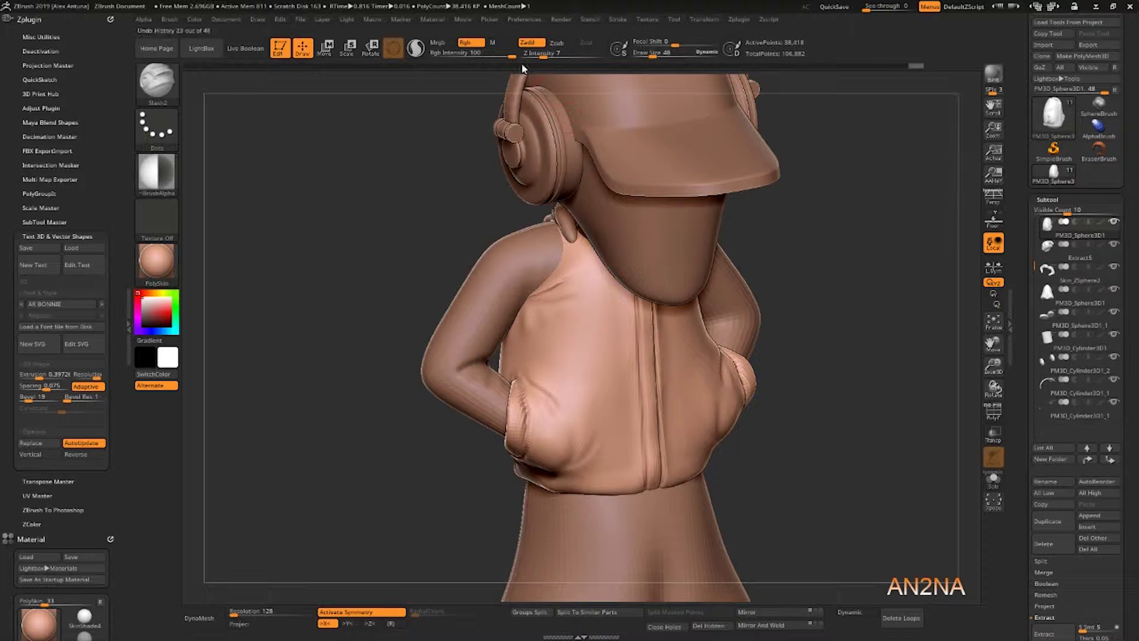
# - Raise Z Intensity to 14 and carve deeper folds on the jacket below the front armhole
pyautogui.moveTo(542, 56); pyautogui.dragTo(552, 56)
pyautogui.moveTo(528, 296)
pyautogui.mouseDown()
pyautogui.moveTo(580, 287)
pyautogui.moveTo(543, 287)
pyautogui.moveTo(545, 317)
pyautogui.mouseUp()
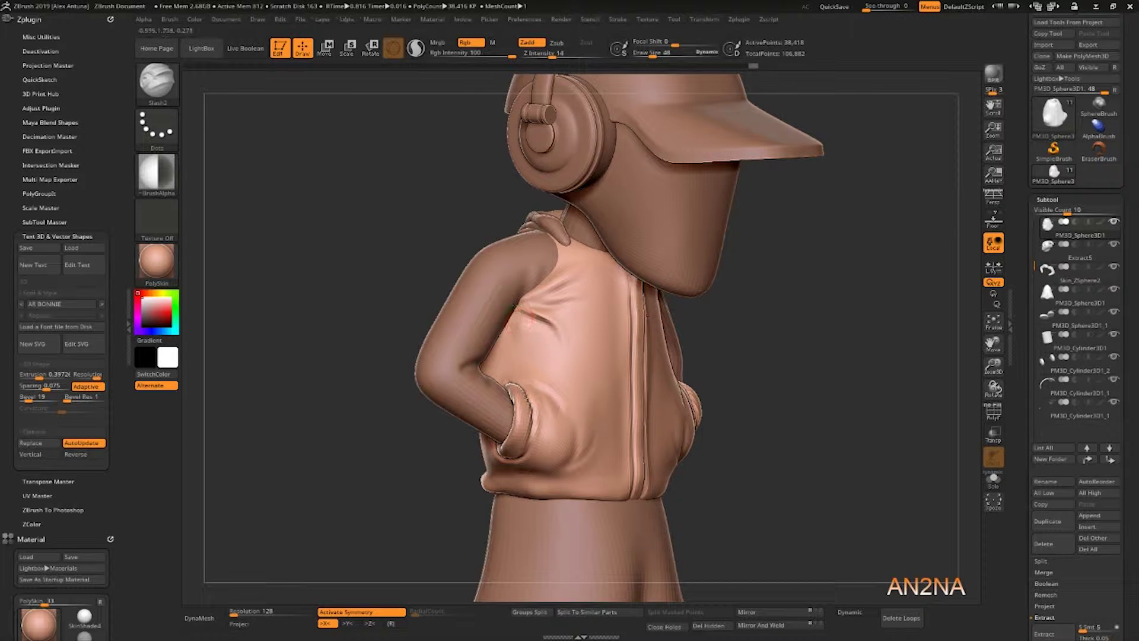
pyautogui.moveTo(391, 255)
pyautogui.keyDown('shift'); pyautogui.mouseDown()
pyautogui.moveTo(469, 251)
pyautogui.moveTo(469, 201)
pyautogui.mouseUp(); pyautogui.keyUp('shift')
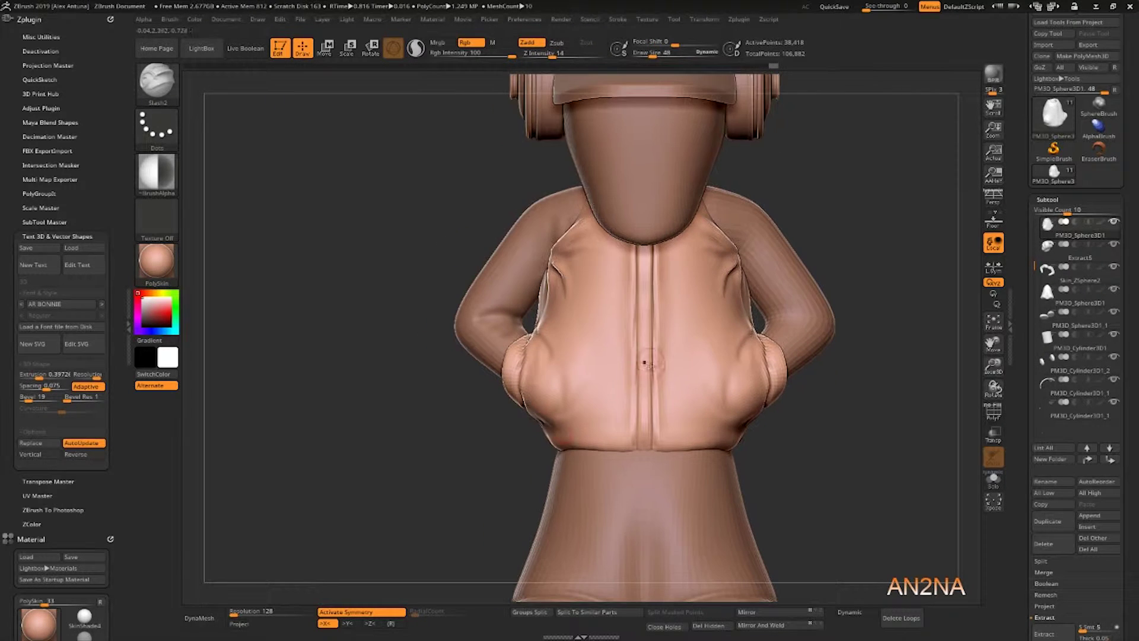
# - Carve mirrored diagonal folds on the jacket front between the pocket bulges and the placket, softening them with Smooth
pyautogui.moveTo(557, 428)
pyautogui.mouseDown()
pyautogui.moveTo(607, 355)
pyautogui.moveTo(542, 407)
pyautogui.mouseUp()
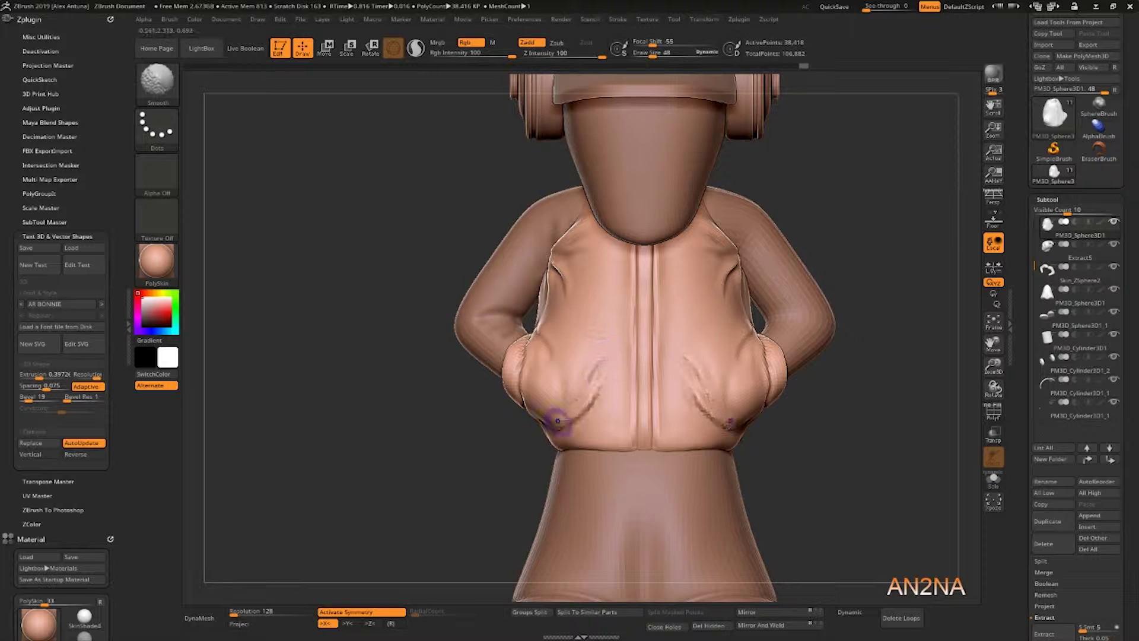
pyautogui.moveTo(442, 409)
pyautogui.mouseDown()
pyautogui.moveTo(785, 402)
pyautogui.moveTo(654, 126)
pyautogui.mouseUp()
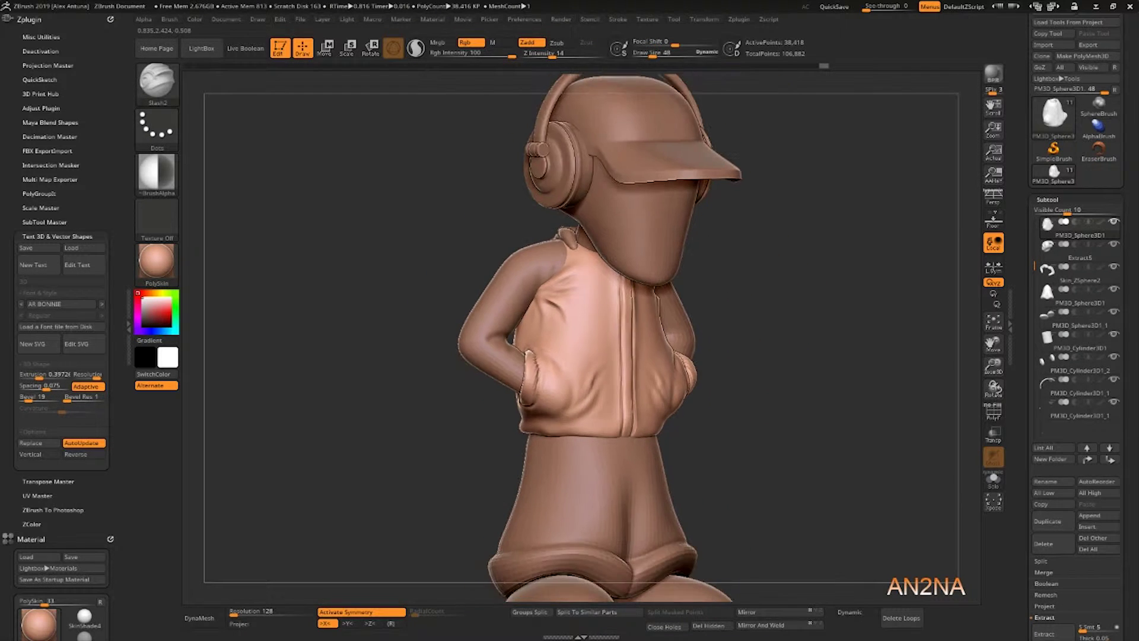
# - Rework the folds beside the front armhole on the jacket's other side, undoing the first stroke and smoothing the result
pyautogui.moveTo(790, 369)
pyautogui.keyDown('shift'); pyautogui.mouseDown()
pyautogui.moveTo(698, 306)
pyautogui.moveTo(711, 291)
pyautogui.mouseUp(); pyautogui.keyUp('shift')
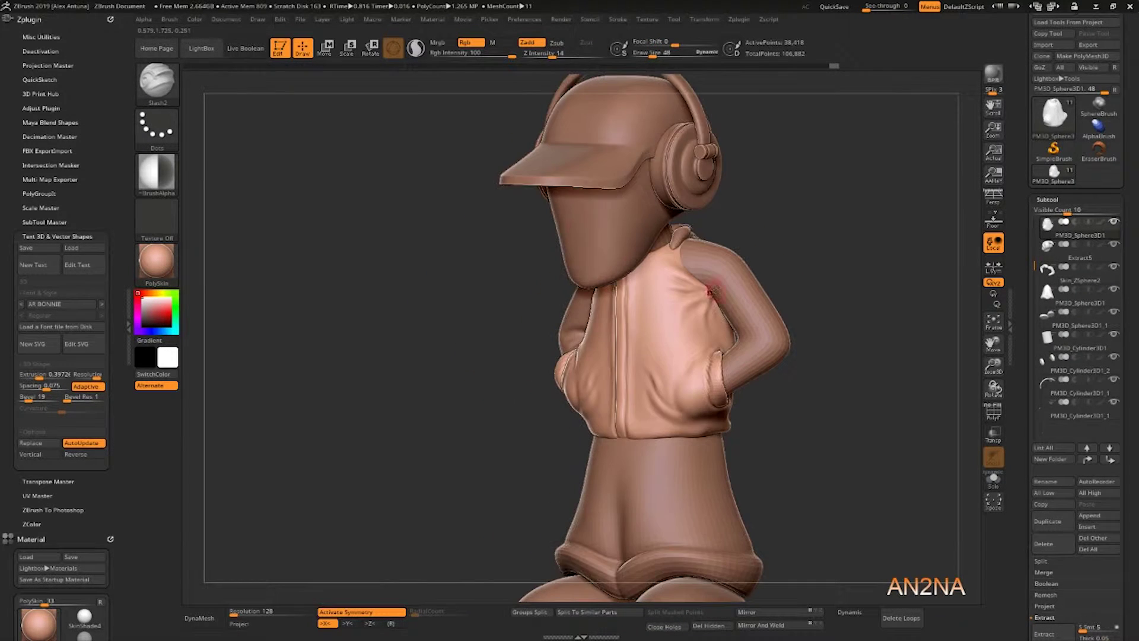
pyautogui.hotkey('ctrl', 'z')
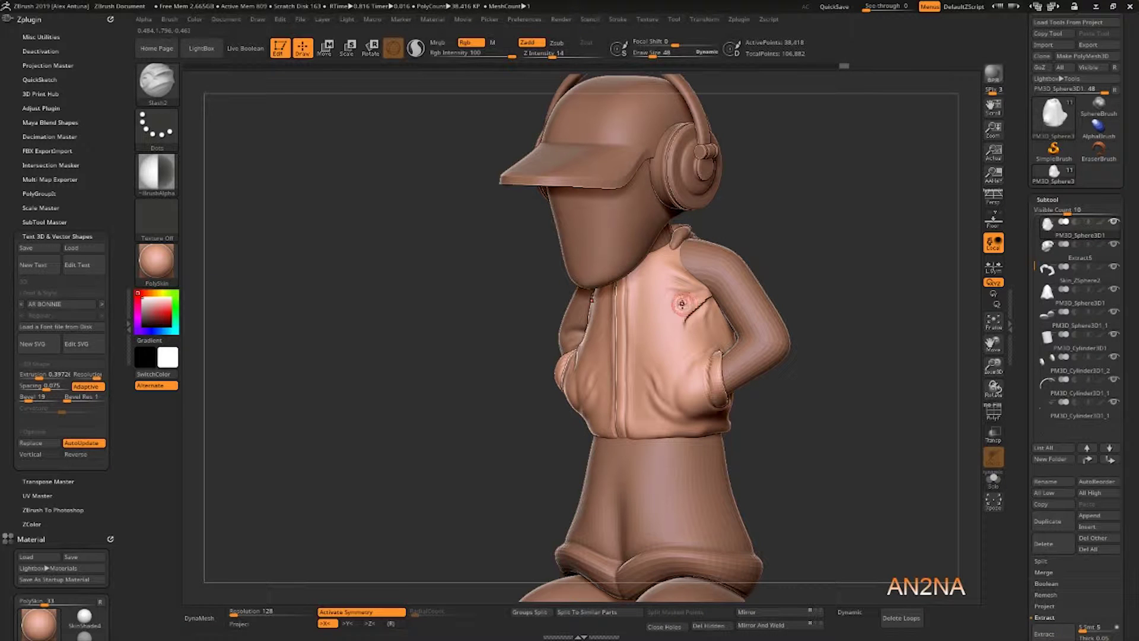
pyautogui.moveTo(710, 326)
pyautogui.keyDown('shift'); pyautogui.mouseDown()
pyautogui.moveTo(682, 291)
pyautogui.moveTo(718, 315)
pyautogui.mouseUp(); pyautogui.keyUp('shift')
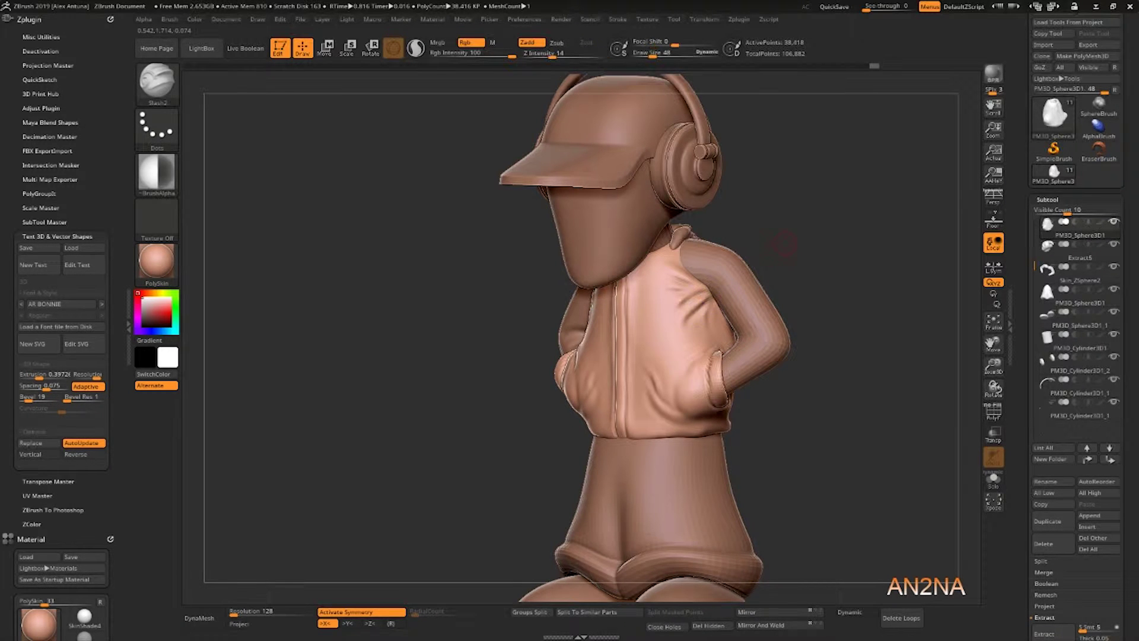
# - Carve a vertical fold behind the pocket opening on the jacket's back and smooth it
pyautogui.moveTo(765, 205); pyautogui.dragTo(593, 214)
pyautogui.moveTo(491, 238)
pyautogui.mouseDown()
pyautogui.moveTo(602, 244)
pyautogui.moveTo(602, 195)
pyautogui.moveTo(684, 327)
pyautogui.mouseUp()
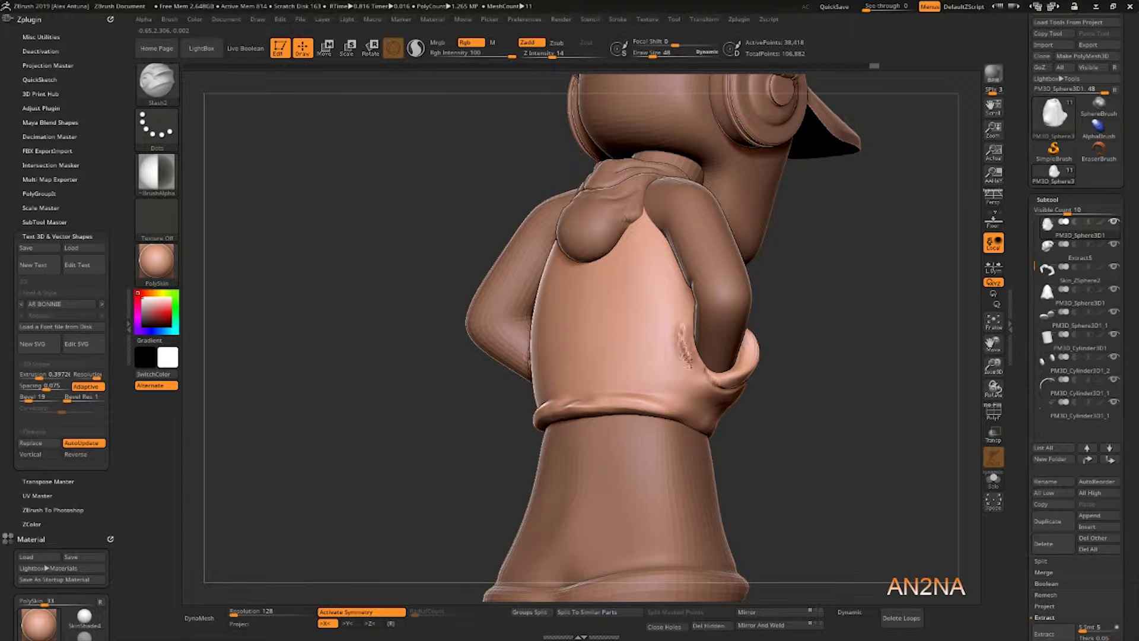
pyautogui.moveTo(676, 374)
pyautogui.keyDown('shift'); pyautogui.mouseDown()
pyautogui.moveTo(682, 308)
pyautogui.moveTo(678, 317)
pyautogui.mouseUp(); pyautogui.keyUp('shift')
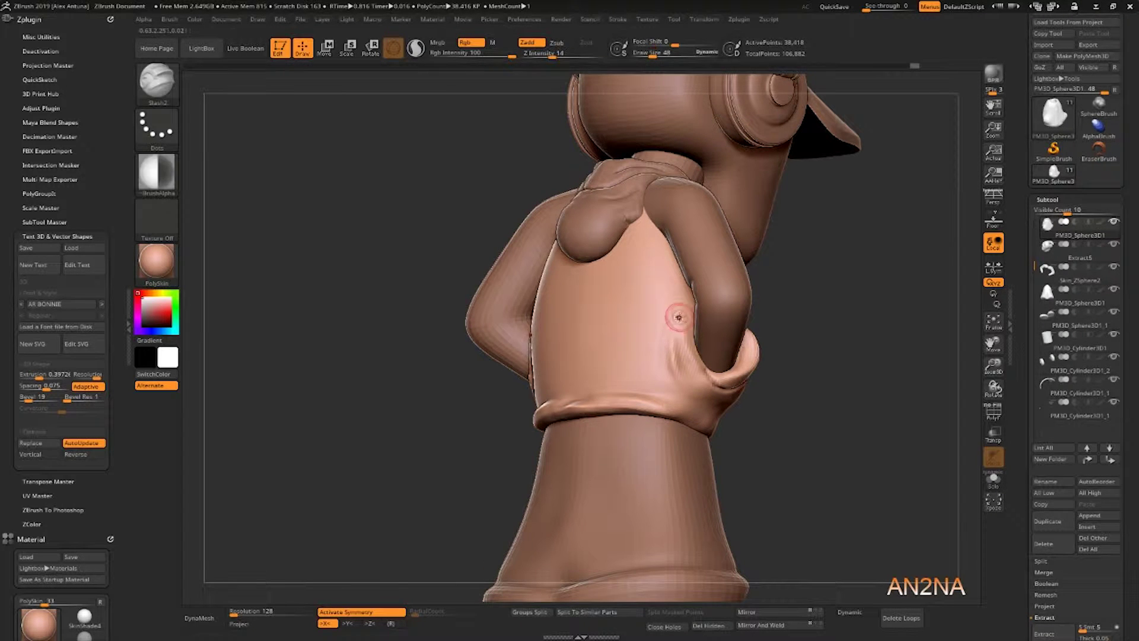
pyautogui.moveTo(676, 368)
pyautogui.keyDown('shift'); pyautogui.mouseDown()
pyautogui.moveTo(678, 312)
pyautogui.moveTo(679, 367)
pyautogui.mouseUp(); pyautogui.keyUp('shift')
# - Smooth the jacket's back hem and carve softened folds running from the back armhole below the hood
pyautogui.moveTo(625, 391); pyautogui.dragTo(593, 407, button='right')
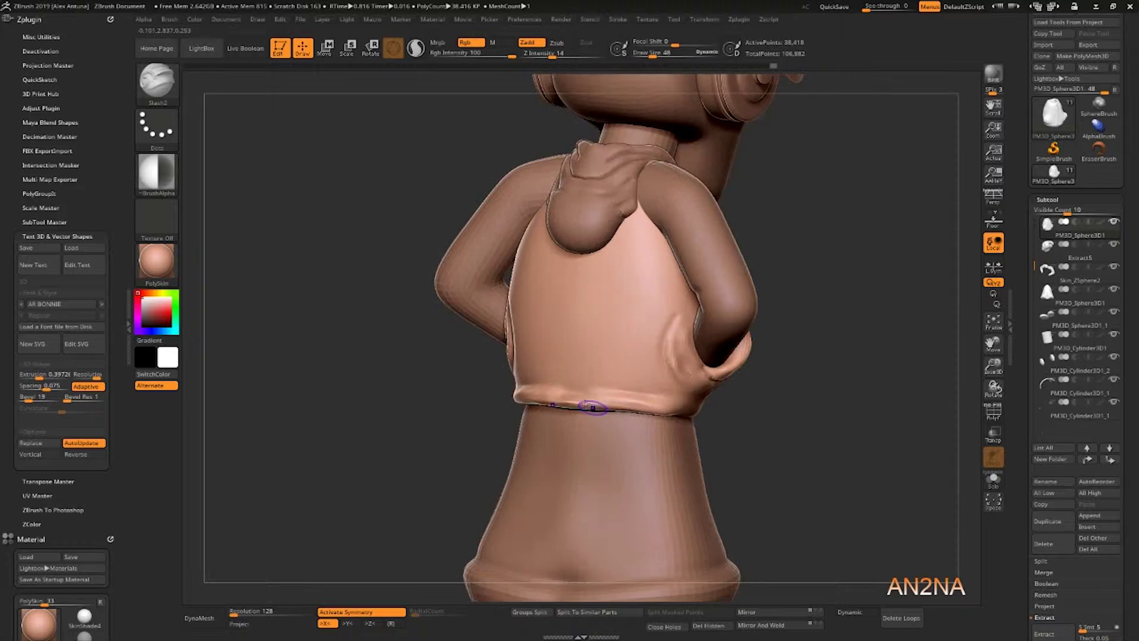
pyautogui.keyDown('shift'); pyautogui.moveTo(593, 407); pyautogui.dragTo(653, 407); pyautogui.keyUp('shift')
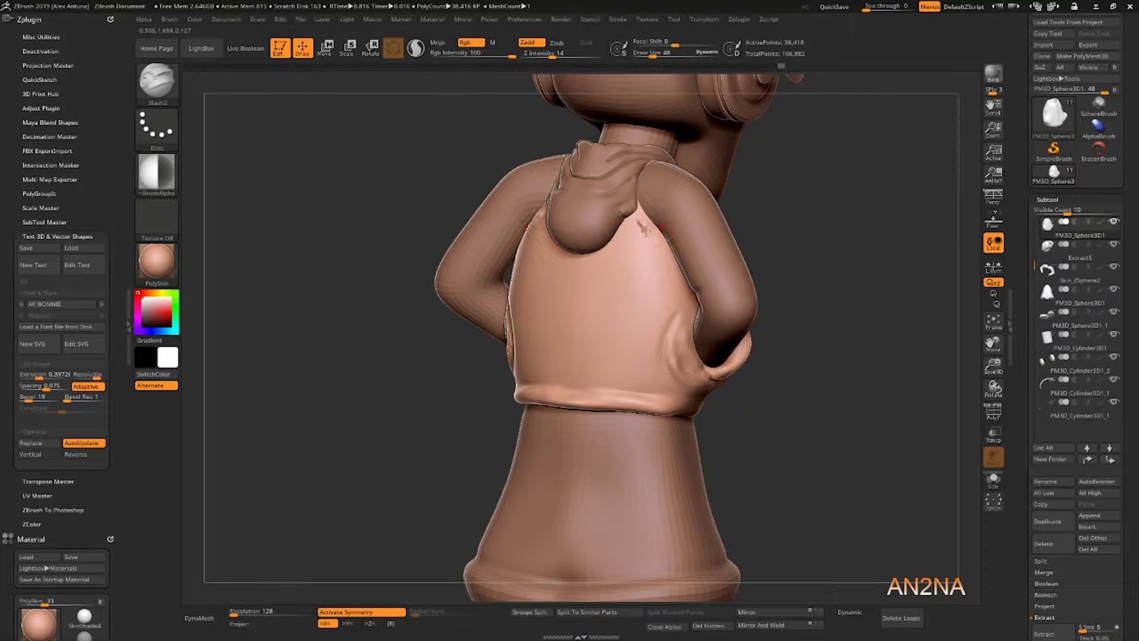
pyautogui.moveTo(661, 256)
pyautogui.keyDown('shift'); pyautogui.mouseDown()
pyautogui.moveTo(618, 253)
pyautogui.moveTo(652, 264)
pyautogui.moveTo(650, 242)
pyautogui.mouseUp(); pyautogui.keyUp('shift')
pyautogui.moveTo(650, 242); pyautogui.dragTo(630, 239, button='right')
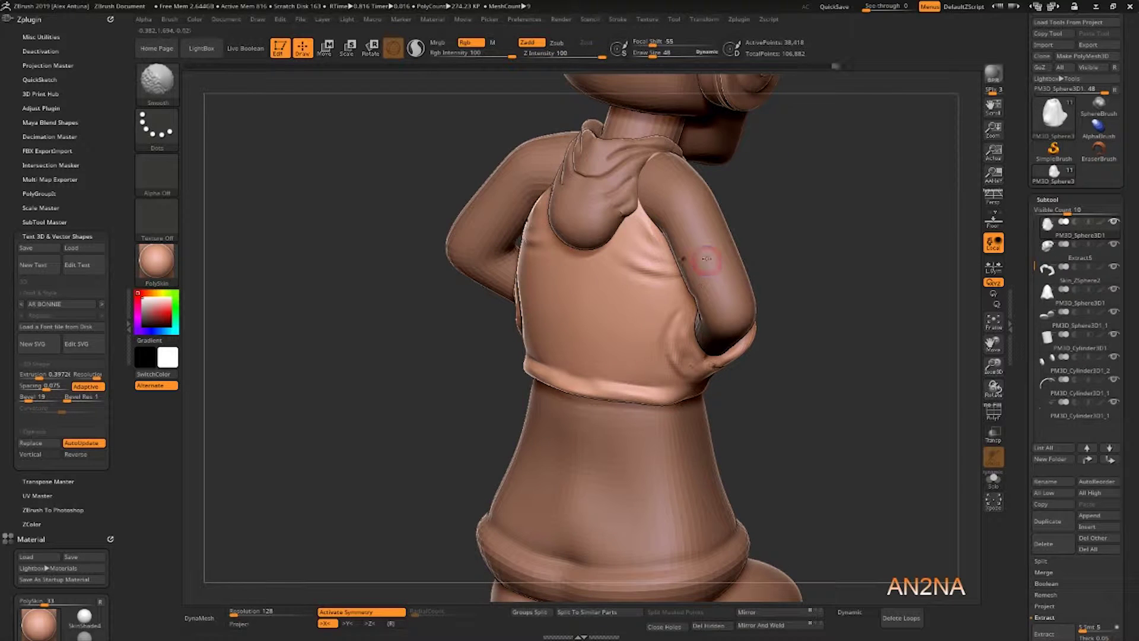
pyautogui.moveTo(705, 259)
pyautogui.mouseDown(button='right')
pyautogui.moveTo(853, 287)
pyautogui.moveTo(830, 279)
pyautogui.moveTo(880, 265)
pyautogui.moveTo(791, 298)
pyautogui.moveTo(744, 266)
pyautogui.moveTo(758, 236)
pyautogui.moveTo(785, 250)
pyautogui.moveTo(771, 279)
pyautogui.moveTo(747, 285)
pyautogui.moveTo(661, 254)
pyautogui.mouseUp(button='right')
# - Try to carve a mouth groove into the lower face of the head subtool, undoing the attempt
pyautogui.press('Up')
pyautogui.press('Up')
pyautogui.moveTo(740, 257); pyautogui.dragTo(719, 265, button='right')
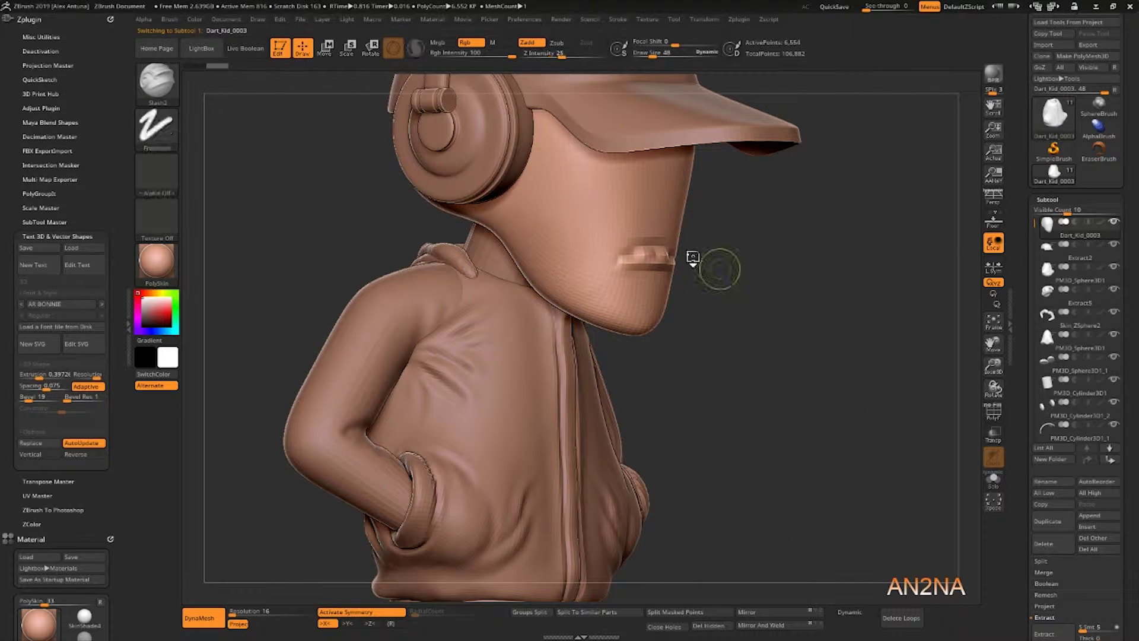
pyautogui.moveTo(781, 295)
pyautogui.mouseDown(button='right')
pyautogui.moveTo(716, 277)
pyautogui.moveTo(916, 270)
pyautogui.moveTo(817, 269)
pyautogui.mouseUp(button='right')
pyautogui.hotkey('ctrl', 'z')
# - Insert a mirrored pair of PolySpheres at eye level on the face with the IMM Primitives brush
pyautogui.scroll(-10, 1027, 288)
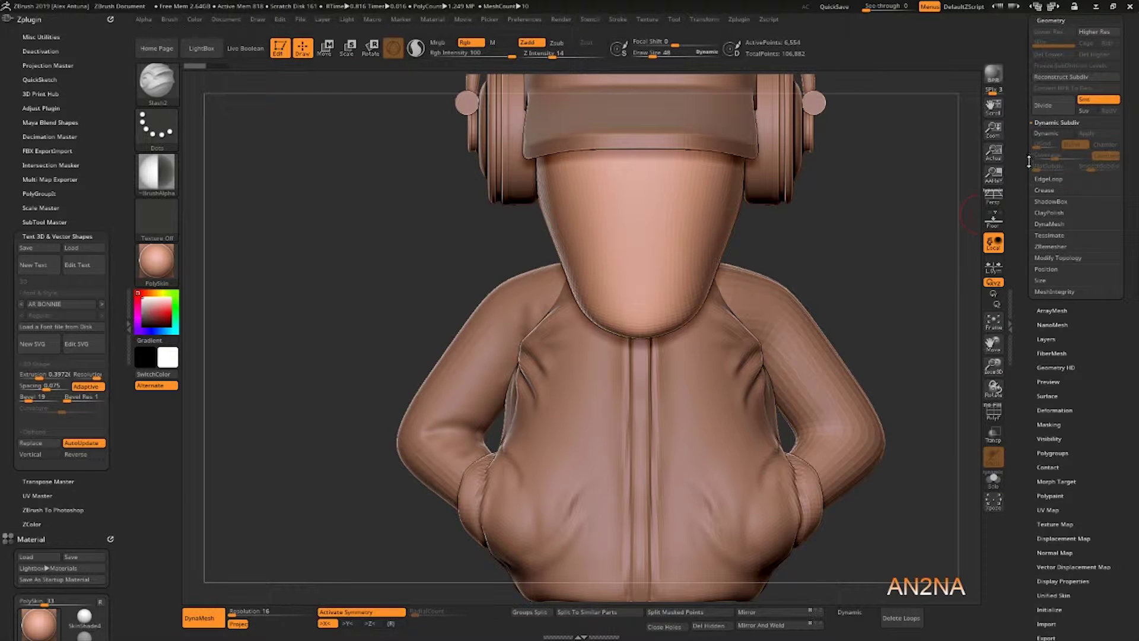
pyautogui.scroll(5, 1029, 161)
pyautogui.click(164, 87)
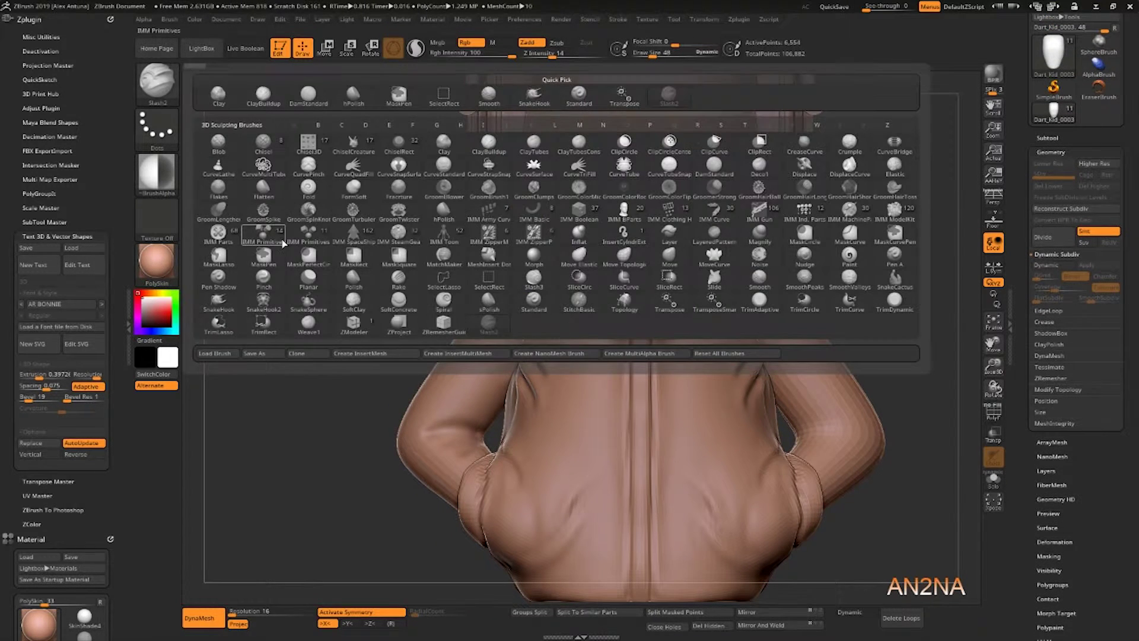
pyautogui.click(271, 240)
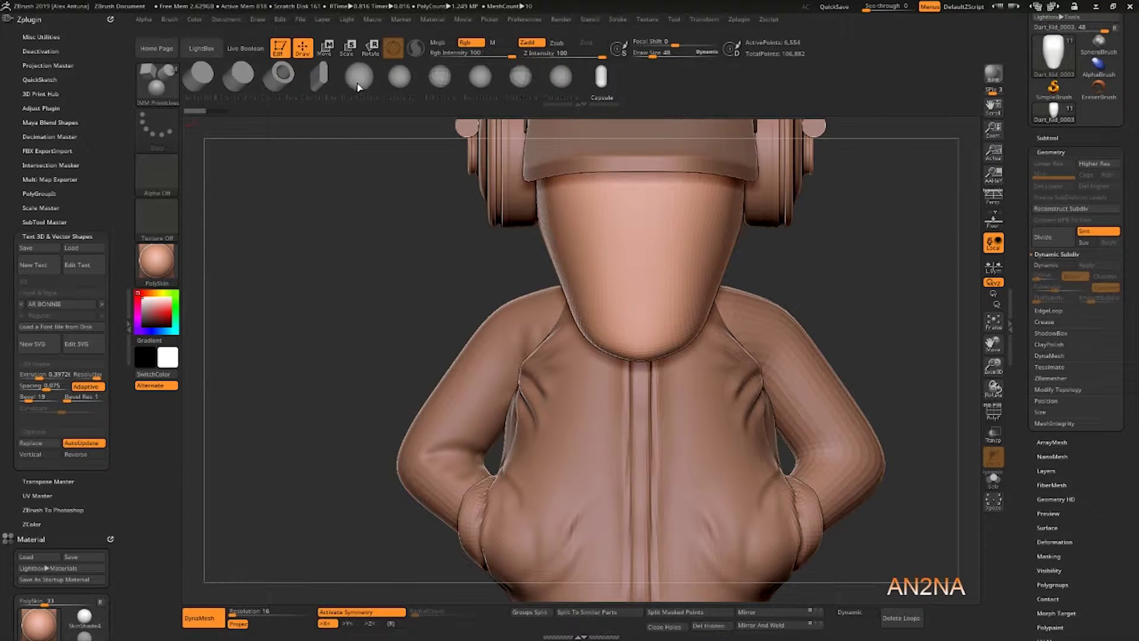
pyautogui.click(439, 83)
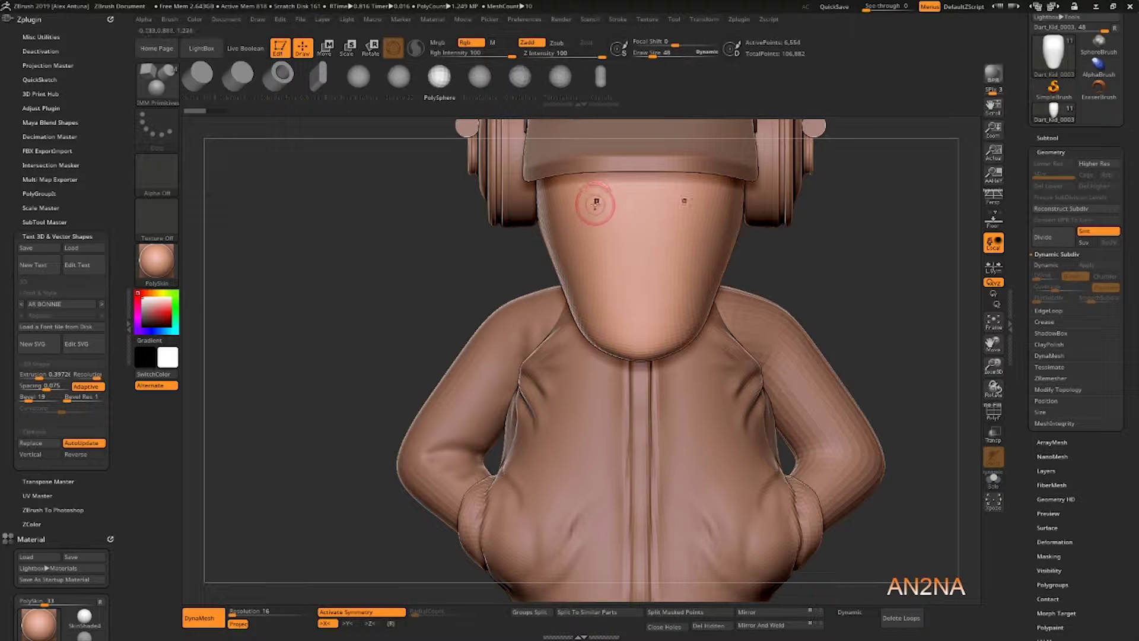
pyautogui.moveTo(596, 228); pyautogui.dragTo(596, 234)
pyautogui.moveTo(597, 233); pyautogui.dragTo(651, 236, button='right')
# - Enlarge the inserted spheres and reposition them over the eye area with the transform gizmo
pyautogui.press('w')
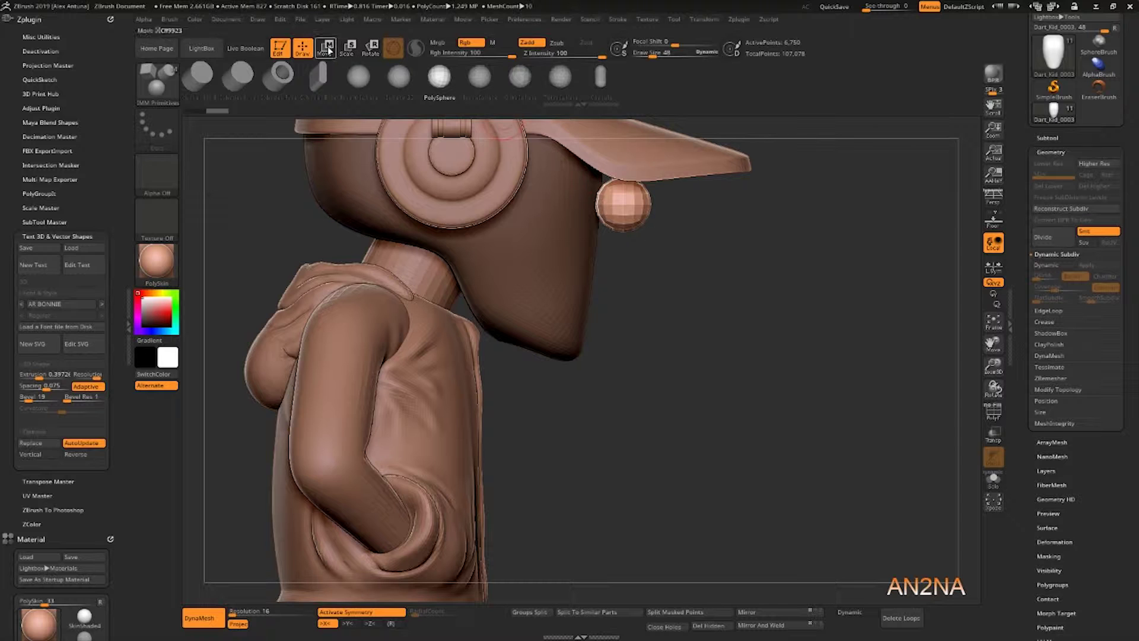
pyautogui.moveTo(743, 270); pyautogui.dragTo(581, 265, button='right')
pyautogui.moveTo(484, 203); pyautogui.dragTo(489, 203)
pyautogui.moveTo(546, 229); pyautogui.dragTo(682, 231, button='right')
pyautogui.moveTo(517, 134); pyautogui.dragTo(516, 157)
pyautogui.keyDown('shift'); pyautogui.moveTo(673, 293); pyautogui.dragTo(552, 285, button='right'); pyautogui.keyUp('shift')
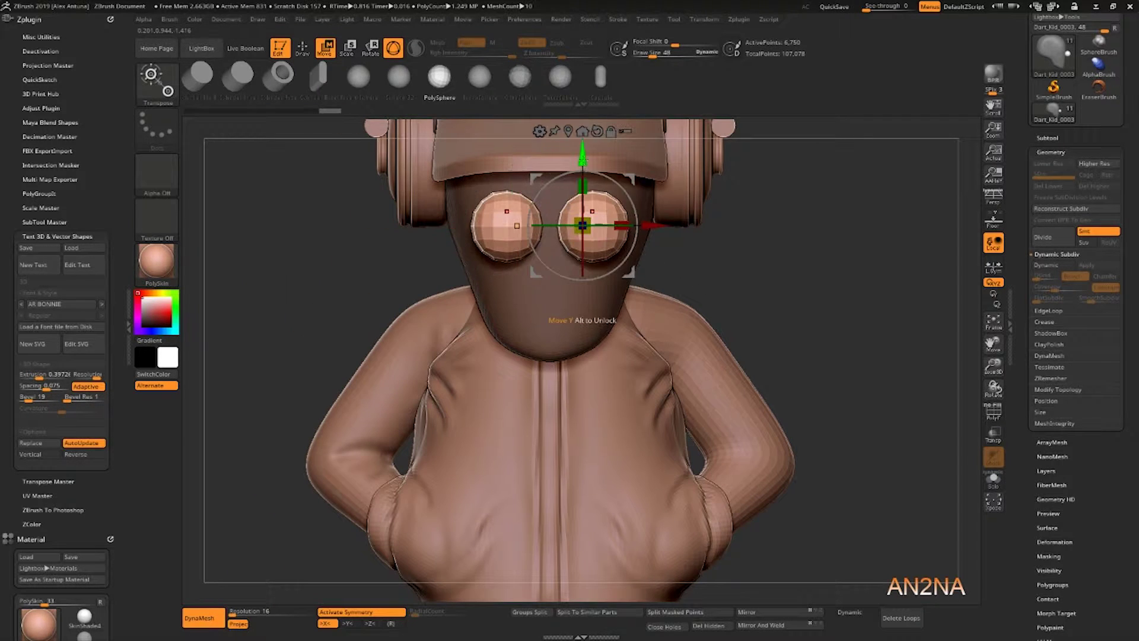
# - Adjust the spheres' height, push them back into the face as eyes, and return to Draw mode
pyautogui.moveTo(582, 155)
pyautogui.mouseDown()
pyautogui.moveTo(582, 142)
pyautogui.moveTo(575, 158)
pyautogui.mouseUp()
pyautogui.moveTo(575, 158); pyautogui.dragTo(699, 240, button='right')
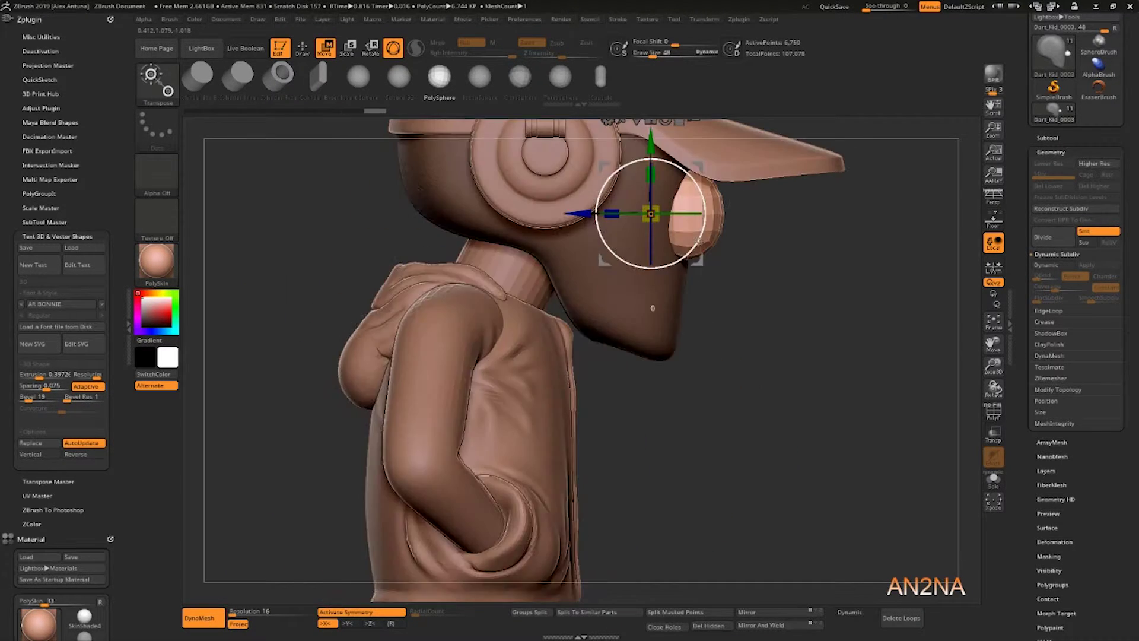
pyautogui.moveTo(652, 308); pyautogui.dragTo(744, 291, button='right')
pyautogui.moveTo(695, 214); pyautogui.dragTo(685, 214)
pyautogui.moveTo(700, 240); pyautogui.dragTo(791, 277, button='right')
pyautogui.click(303, 48)
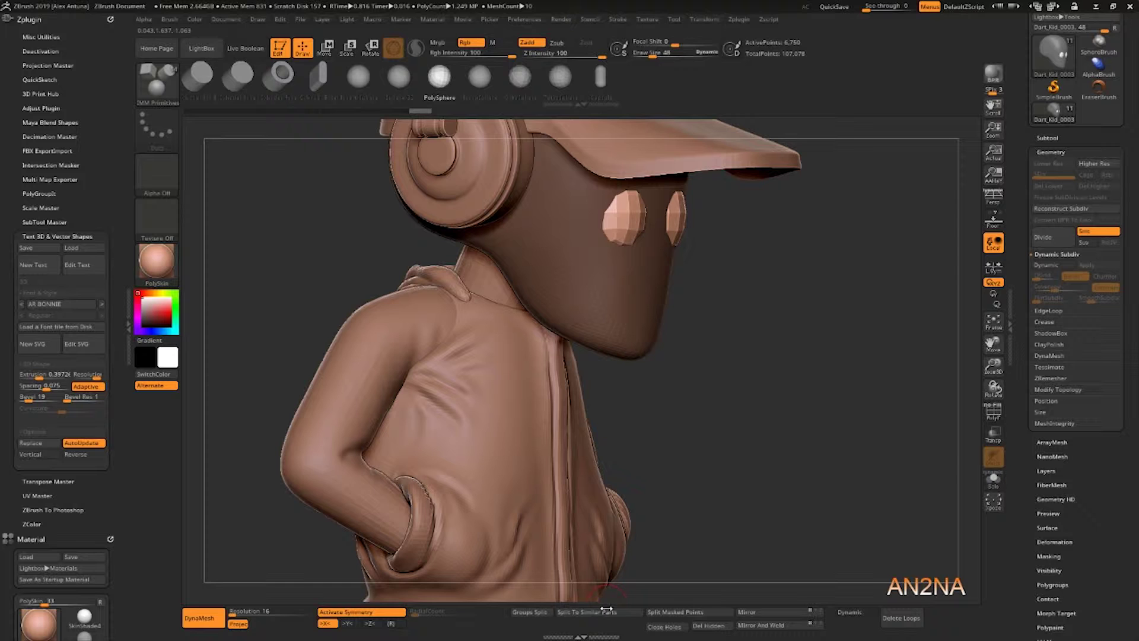
# - Split the masked points so the eye spheres become their own subtool, decline Dynamic Subdiv, and subdivide them to SDiv 3
pyautogui.click(699, 614)
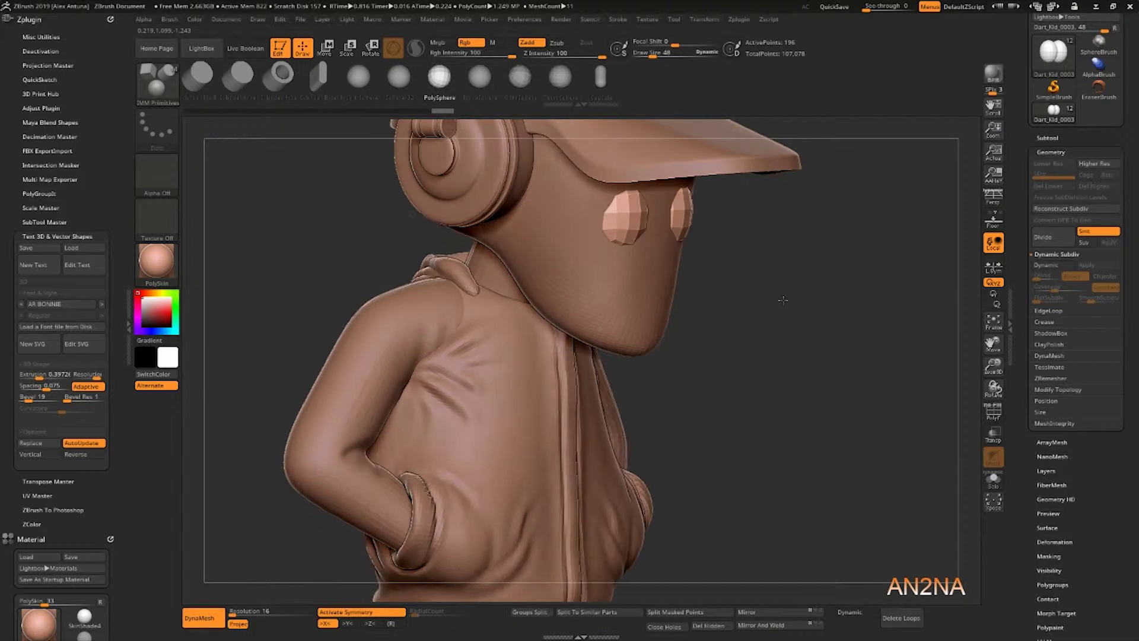
pyautogui.press('d')
pyautogui.click(542, 212)
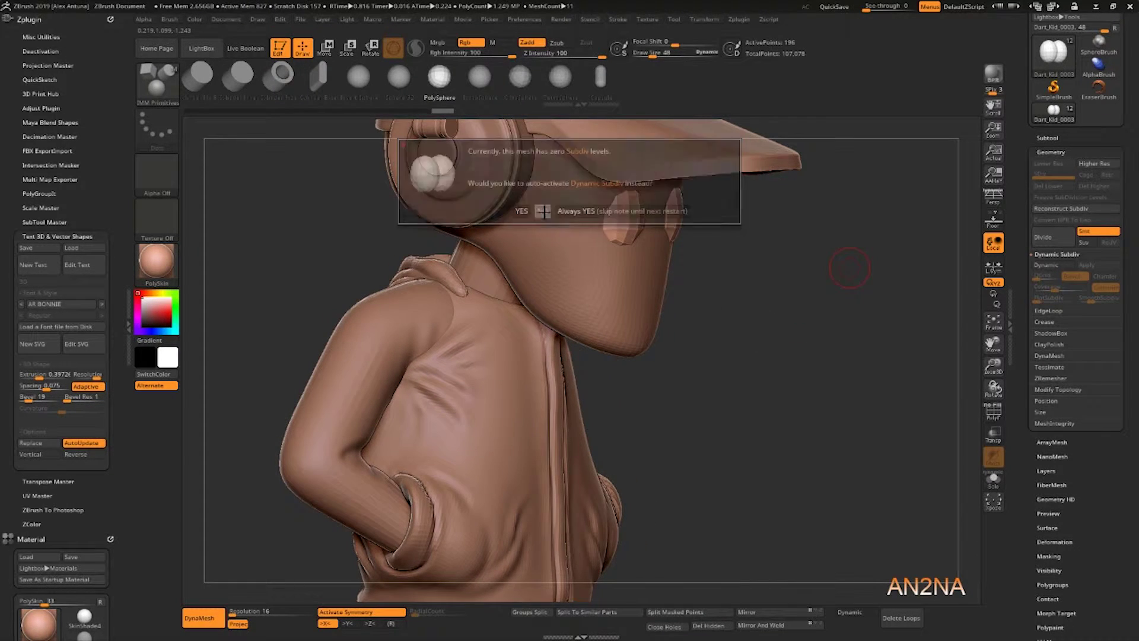
pyautogui.moveTo(769, 334); pyautogui.dragTo(810, 261)
pyautogui.hotkey('ctrl', 'd')
pyautogui.hotkey('ctrl', 'd')
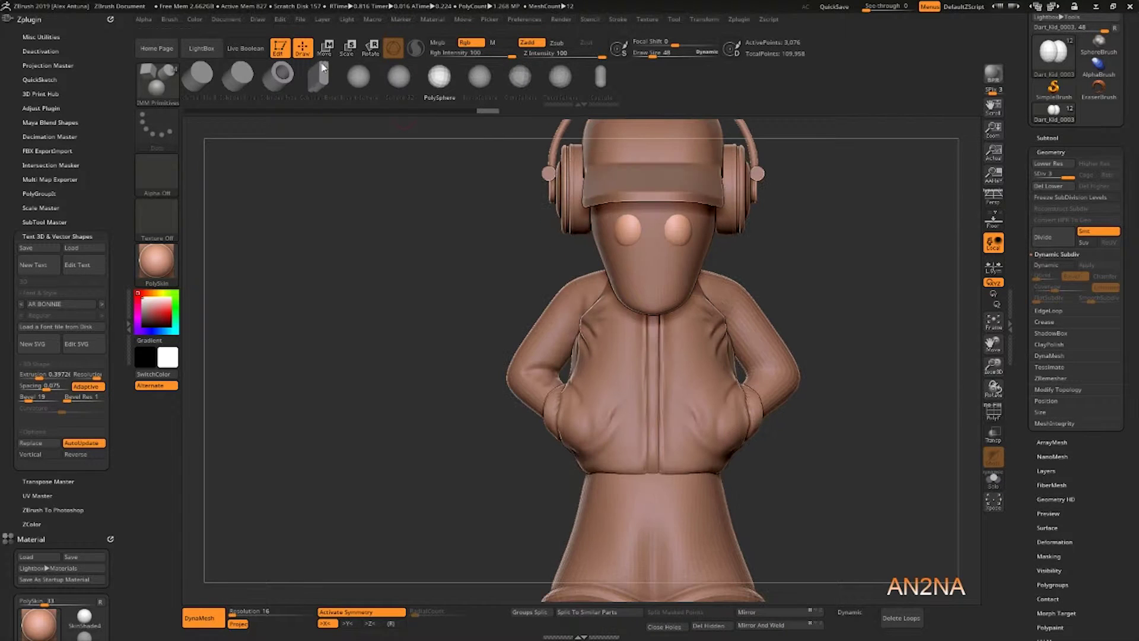
# - Reset the transform gizmo on the eyes, raise them slightly on the face, and return to Draw mode
pyautogui.click(325, 49)
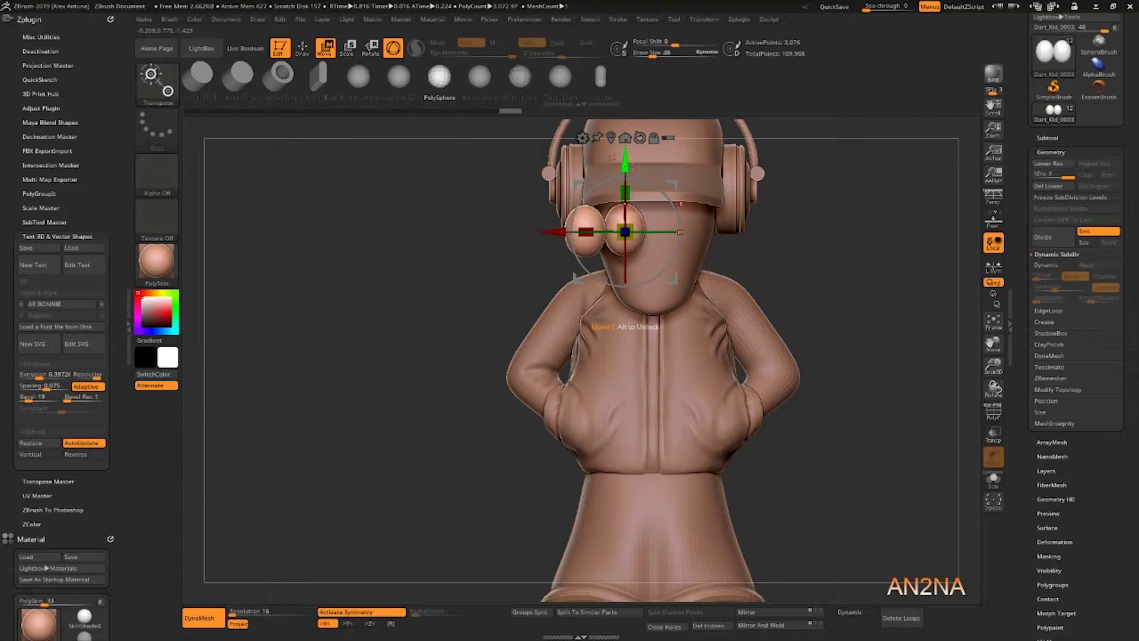
pyautogui.click(639, 137)
pyautogui.moveTo(623, 161); pyautogui.dragTo(624, 150)
pyautogui.moveTo(560, 270); pyautogui.dragTo(688, 178)
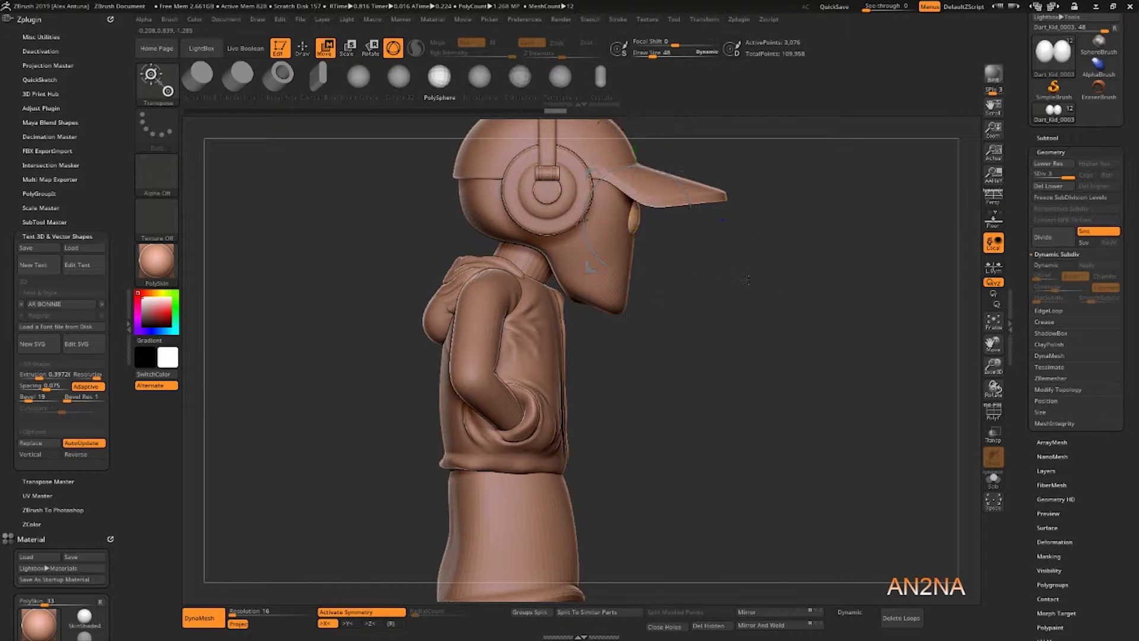
pyautogui.moveTo(637, 315); pyautogui.dragTo(522, 279)
pyautogui.click(303, 49)
# - Select the head subtool and start the Project Primitive deformer on it
pyautogui.keyDown('alt'); pyautogui.moveTo(801, 249); pyautogui.dragTo(827, 318); pyautogui.keyUp('alt')
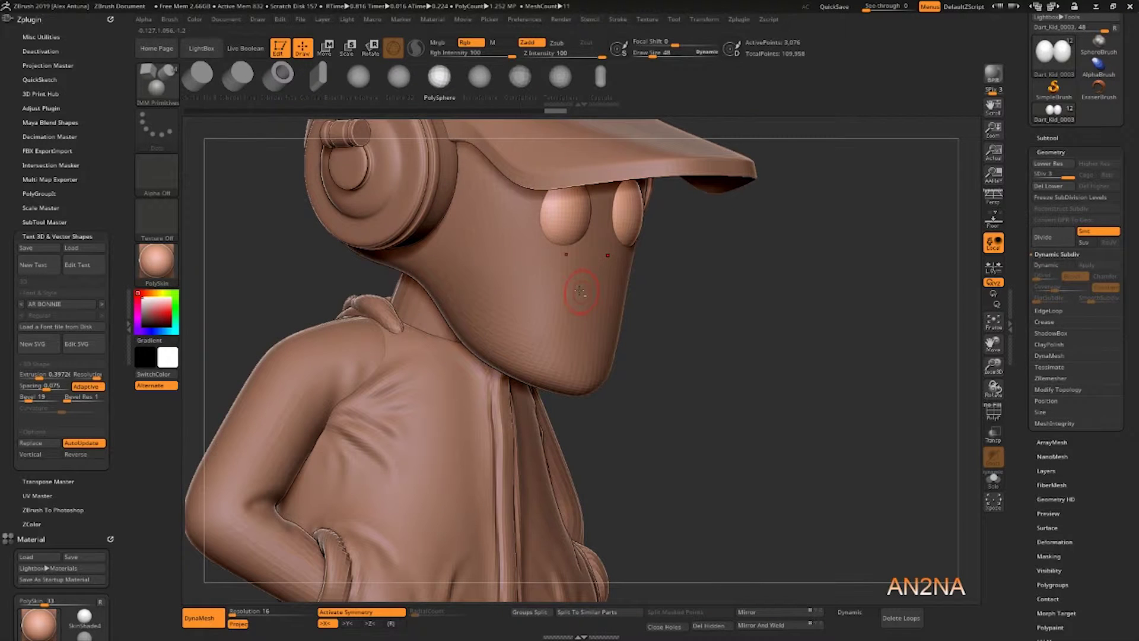
pyautogui.click(584, 291)
pyautogui.keyDown('alt'); pyautogui.click(600, 326); pyautogui.keyUp('alt')
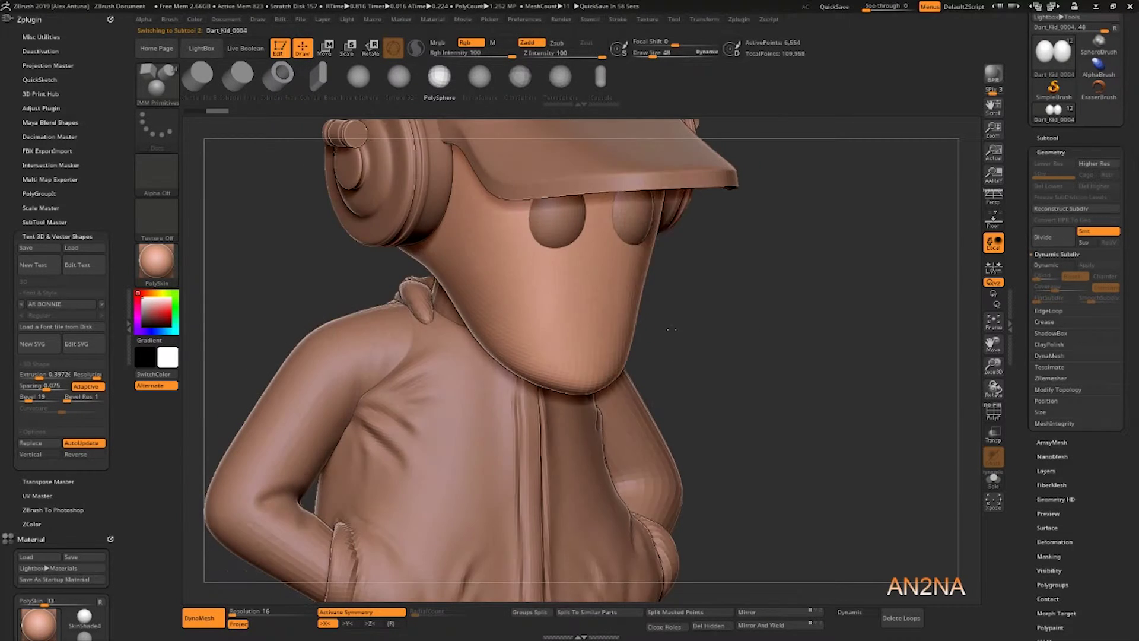
pyautogui.press('w')
pyautogui.click(551, 237)
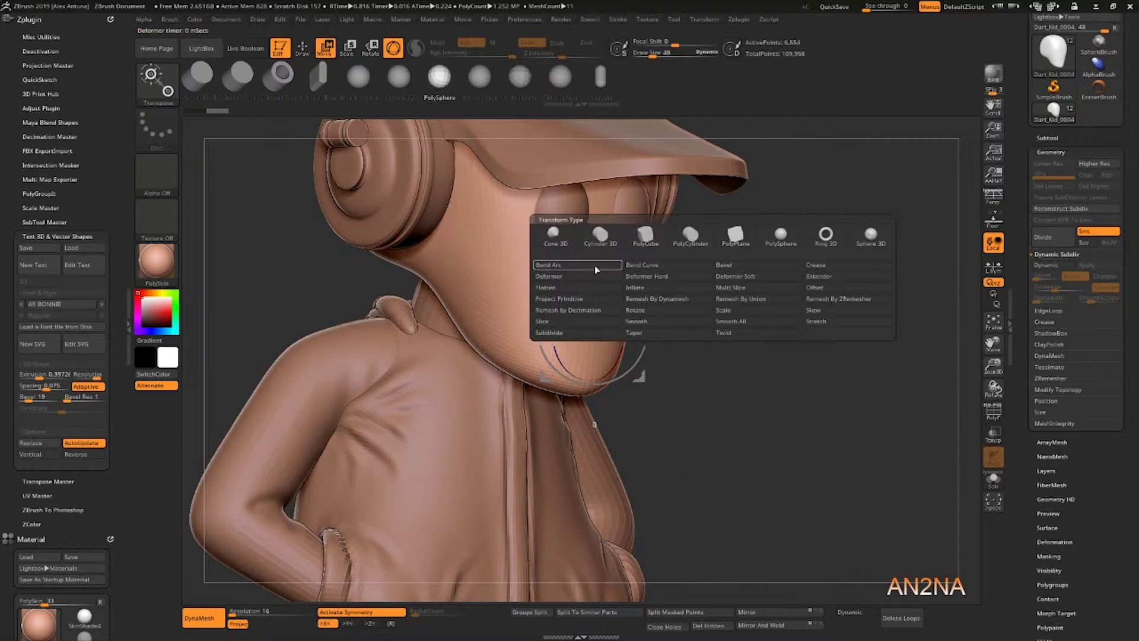
pyautogui.click(582, 302)
# - Place the projected primitive between the eyes, shape it into a nose with a flat underside, and return to Draw mode
pyautogui.moveTo(543, 197); pyautogui.dragTo(570, 273)
pyautogui.moveTo(667, 271); pyautogui.dragTo(599, 241)
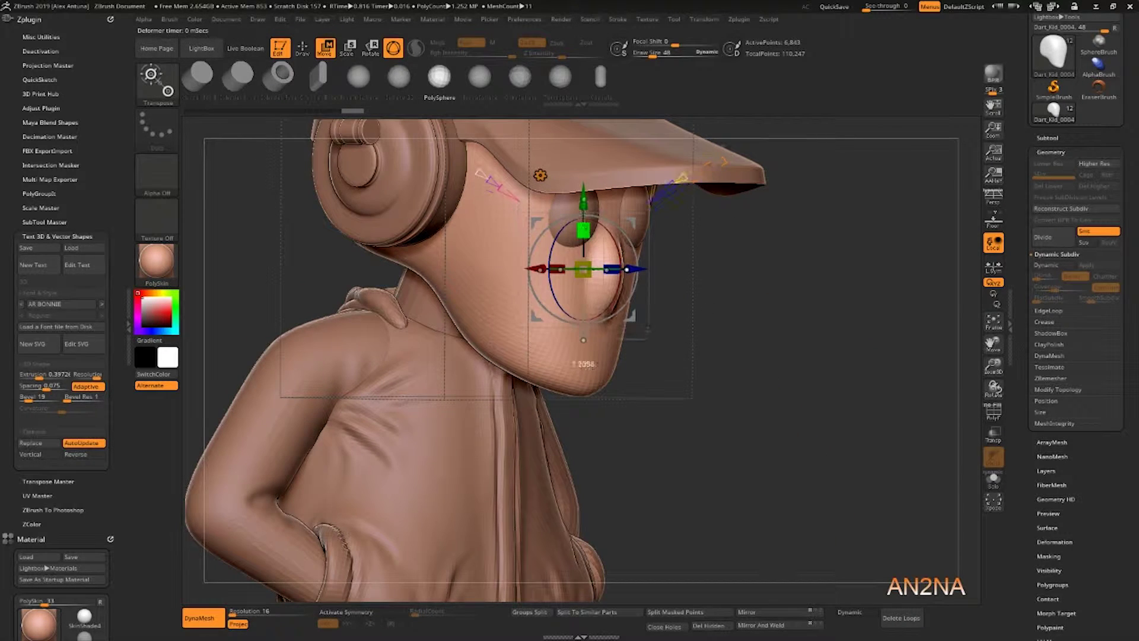
pyautogui.moveTo(583, 340); pyautogui.dragTo(584, 312)
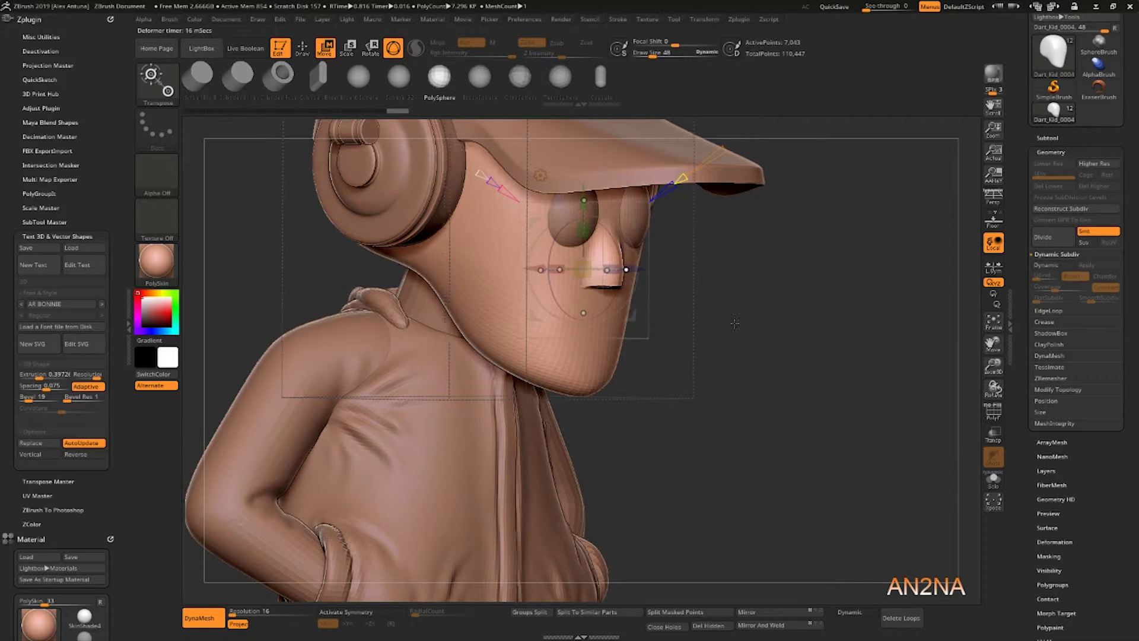
pyautogui.moveTo(738, 323); pyautogui.dragTo(676, 272)
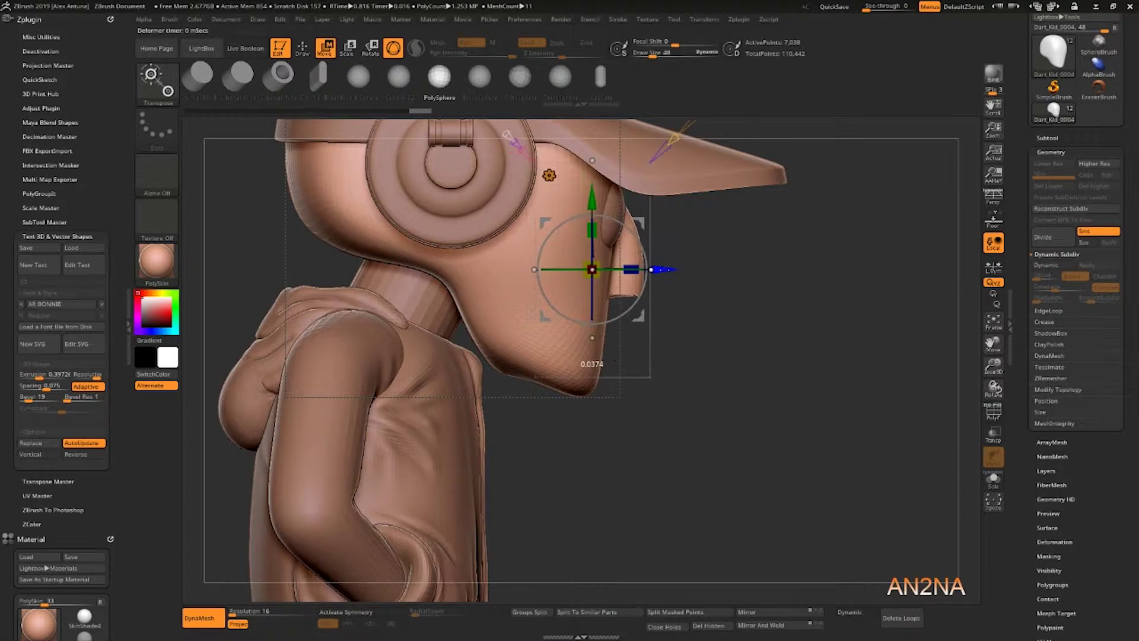
pyautogui.click(304, 49)
# - Select the trousers subtool below the jacket and frame it from the front
pyautogui.moveTo(791, 298); pyautogui.dragTo(689, 302)
pyautogui.moveTo(762, 341)
pyautogui.keyDown('alt'); pyautogui.mouseDown()
pyautogui.moveTo(760, 291)
pyautogui.moveTo(697, 300)
pyautogui.moveTo(759, 270)
pyautogui.mouseUp(); pyautogui.keyUp('alt')
pyautogui.moveTo(759, 285)
pyautogui.keyDown('shift'); pyautogui.mouseDown()
pyautogui.moveTo(771, 284)
pyautogui.moveTo(759, 253)
pyautogui.mouseUp(); pyautogui.keyUp('shift')
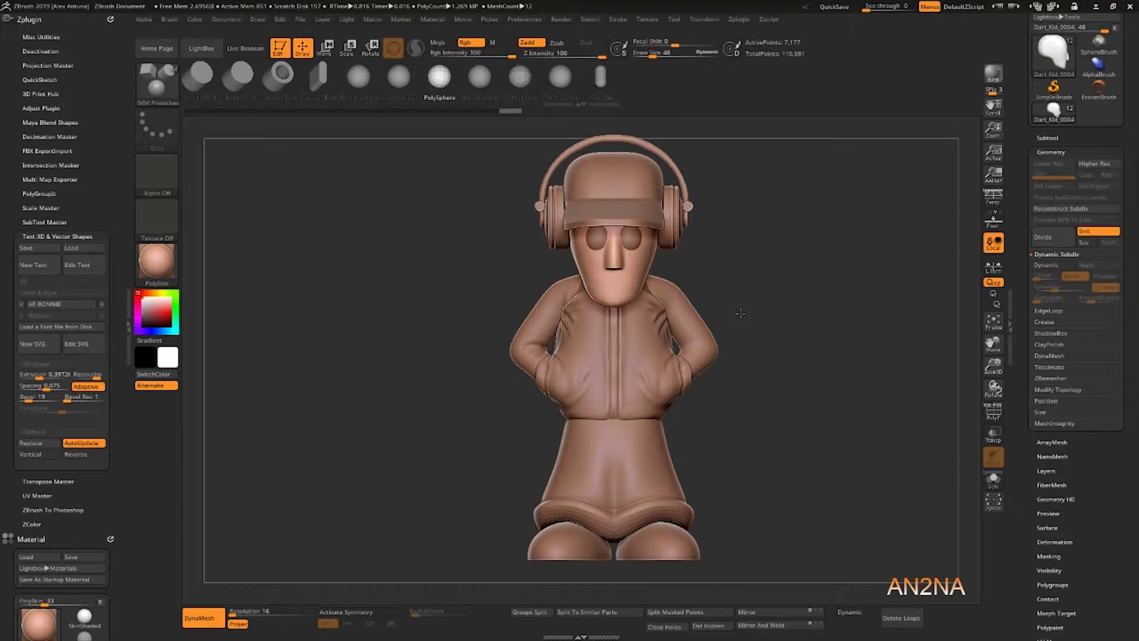
pyautogui.moveTo(705, 326); pyautogui.dragTo(764, 341)
pyautogui.keyDown('alt'); pyautogui.moveTo(650, 378); pyautogui.dragTo(618, 418); pyautogui.keyUp('alt')
pyautogui.keyDown('alt'); pyautogui.moveTo(593, 495); pyautogui.dragTo(684, 274); pyautogui.keyUp('alt')
pyautogui.keyDown('alt'); pyautogui.click(686, 351); pyautogui.keyUp('alt')
pyautogui.keyDown('shift'); pyautogui.moveTo(825, 362); pyautogui.dragTo(811, 366); pyautogui.keyUp('shift')
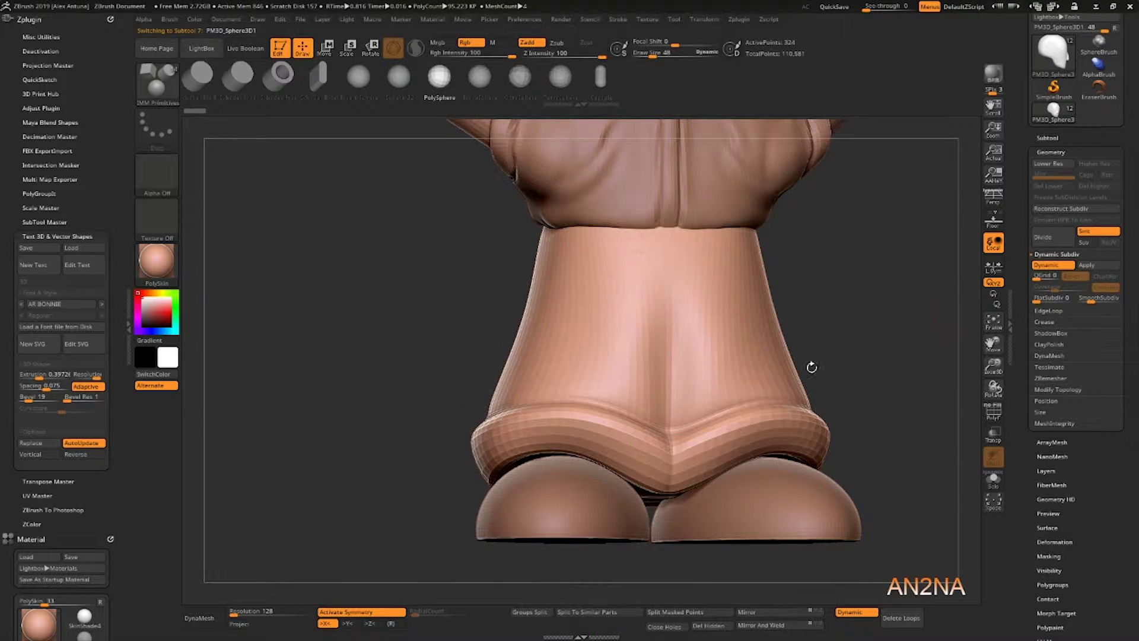
# - Subdivide the trousers and try carving creases above the hem with the Slash2 brush, undoing the strokes
pyautogui.click(1060, 243)
pyautogui.moveTo(699, 430); pyautogui.dragTo(680, 428, button='right')
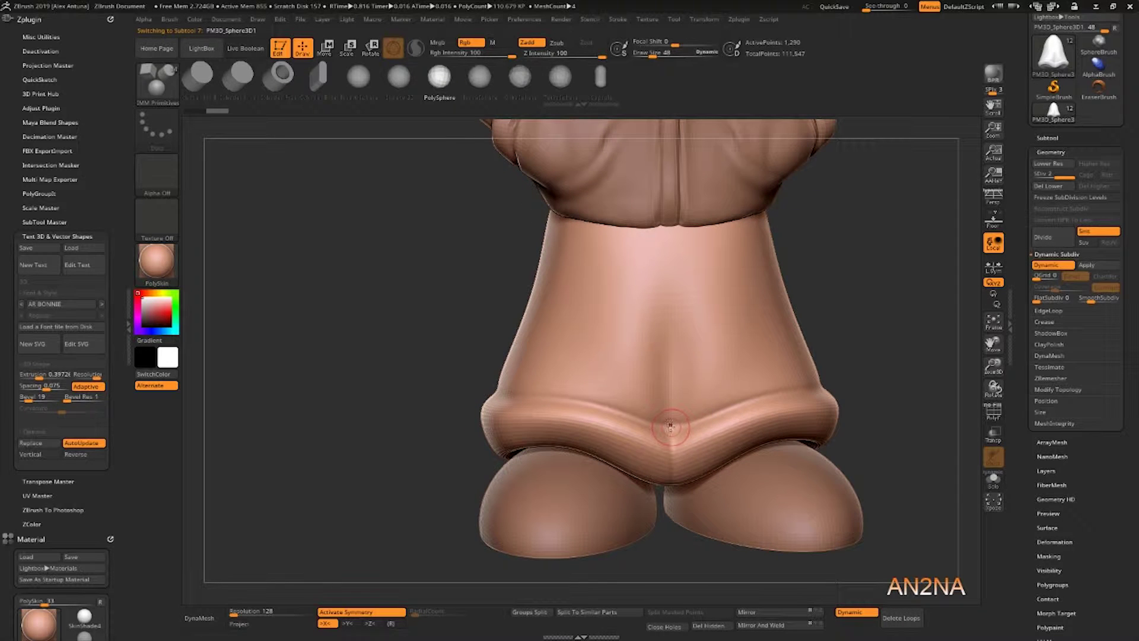
pyautogui.click(176, 87)
pyautogui.click(723, 106)
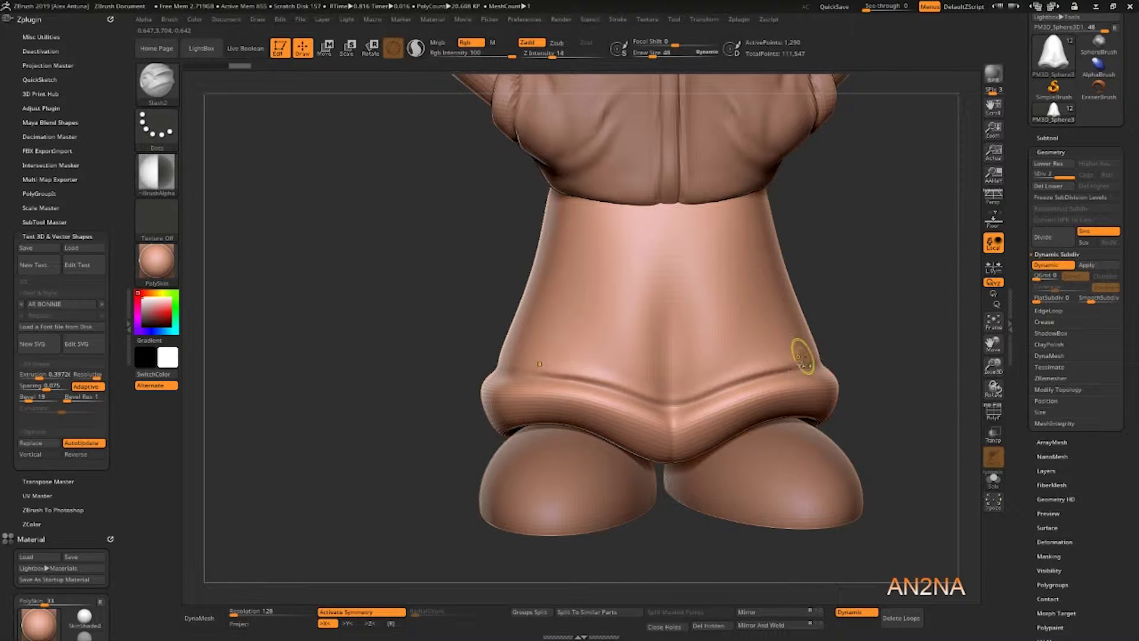
pyautogui.hotkey('ctrl', 'z')
pyautogui.moveTo(762, 373)
pyautogui.mouseDown()
pyautogui.moveTo(675, 403)
pyautogui.moveTo(670, 380)
pyautogui.mouseUp()
pyautogui.hotkey('ctrl', 'z')
pyautogui.rightClick(688, 378)
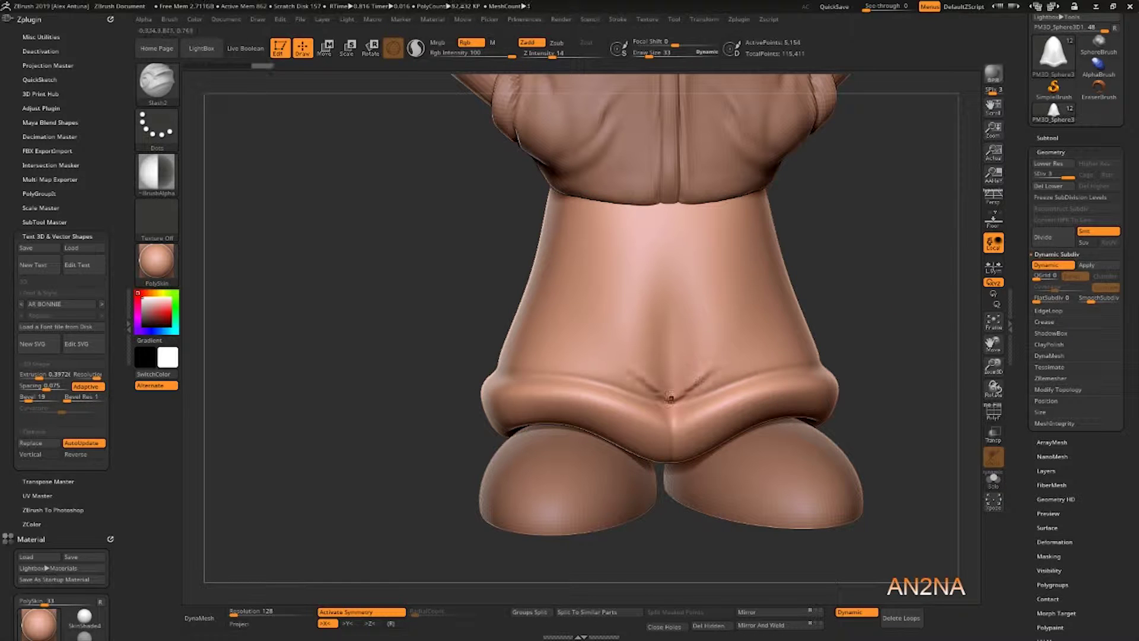
pyautogui.click(995, 410)
pyautogui.click(994, 411)
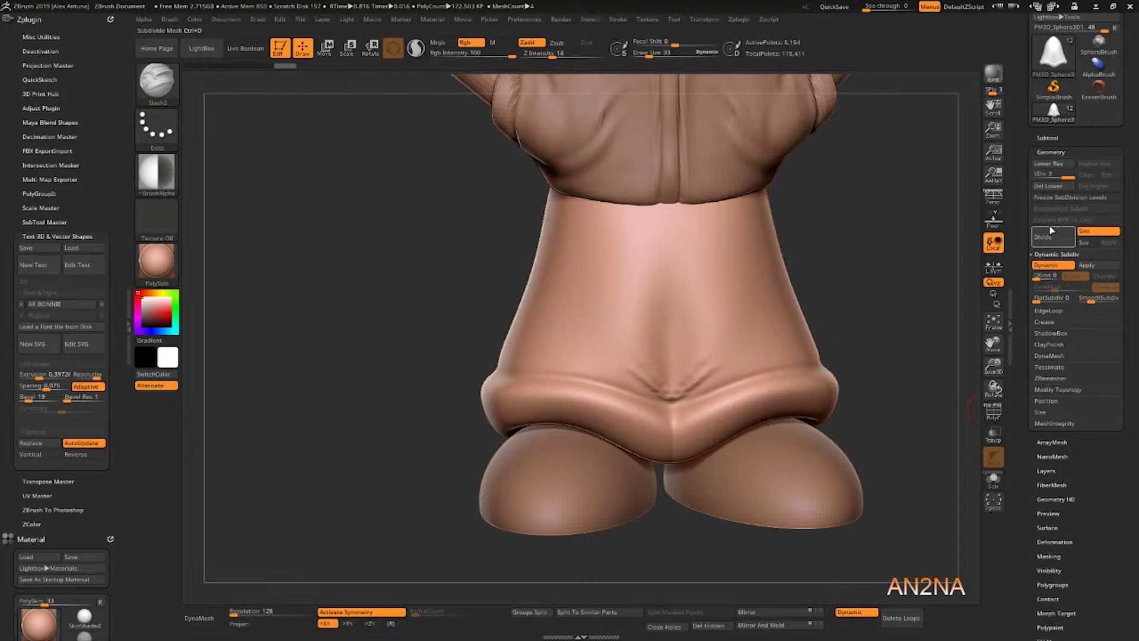
pyautogui.moveTo(952, 294)
pyautogui.mouseDown()
pyautogui.moveTo(996, 296)
pyautogui.moveTo(973, 299)
pyautogui.mouseUp()
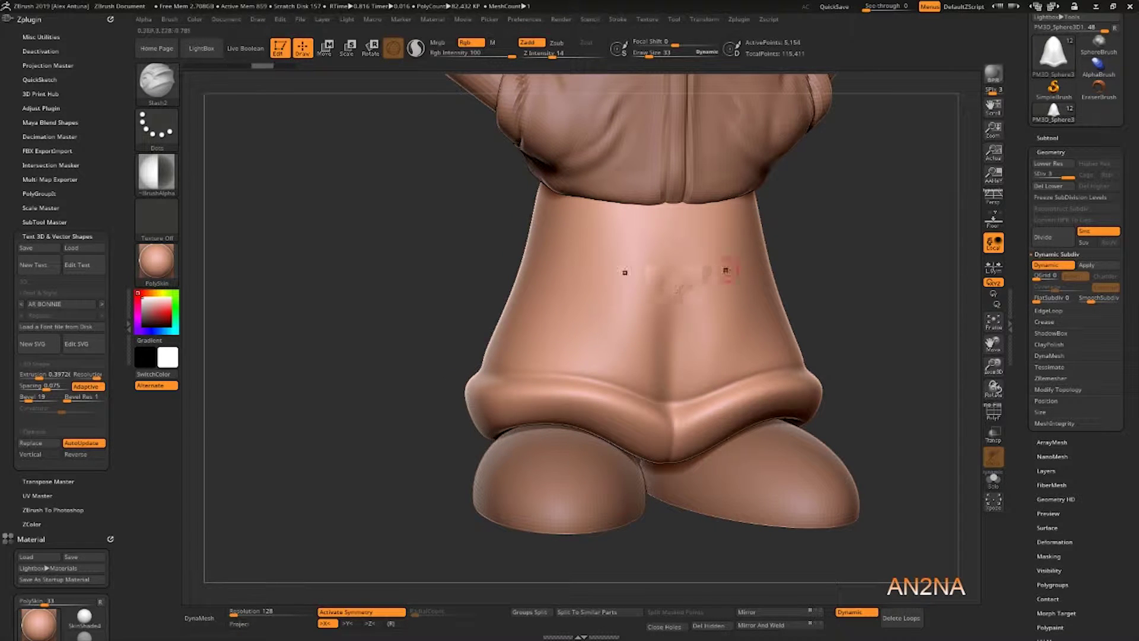
pyautogui.moveTo(726, 270)
pyautogui.mouseDown(button='right')
pyautogui.moveTo(719, 294)
pyautogui.moveTo(741, 281)
pyautogui.mouseUp(button='right')
# - Return the trousers to their base mesh with Dynamic Subdiv off and the polyframe shown, and choose the ZModeler brush
pyautogui.click(993, 411)
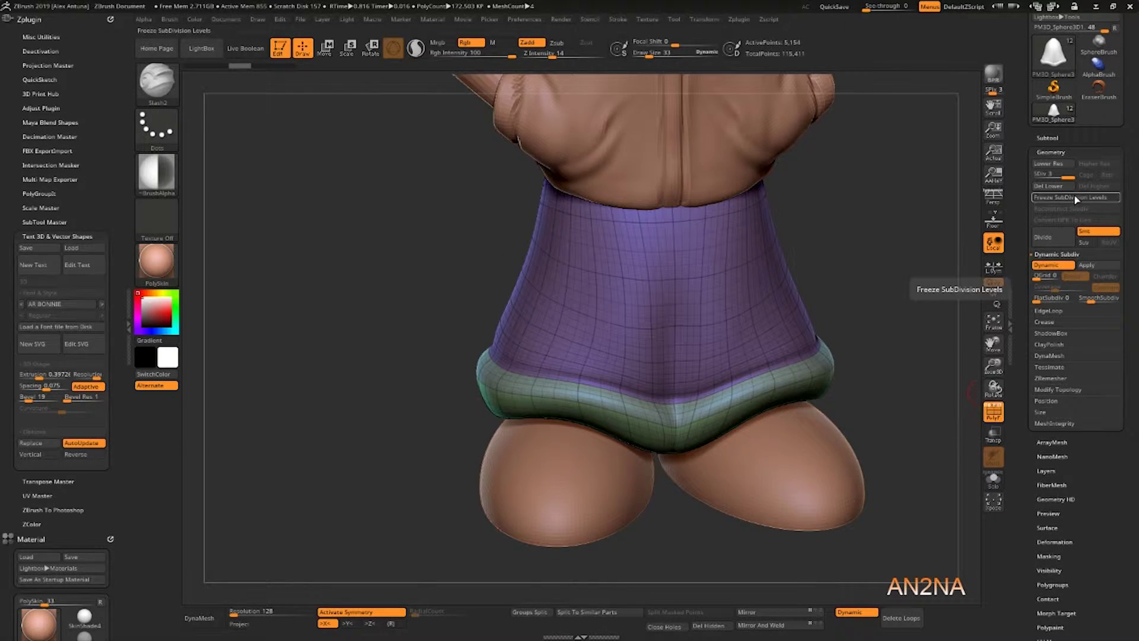
pyautogui.click(1077, 198)
pyautogui.moveTo(940, 318)
pyautogui.mouseDown()
pyautogui.moveTo(884, 271)
pyautogui.moveTo(880, 329)
pyautogui.moveTo(842, 332)
pyautogui.moveTo(881, 330)
pyautogui.moveTo(875, 254)
pyautogui.moveTo(886, 247)
pyautogui.moveTo(906, 250)
pyautogui.moveTo(741, 355)
pyautogui.mouseUp()
pyautogui.hotkey('shift', 'f')
pyautogui.click(992, 410)
pyautogui.click(1045, 265)
pyautogui.press('b')
pyautogui.press('z')
pyautogui.press('m')
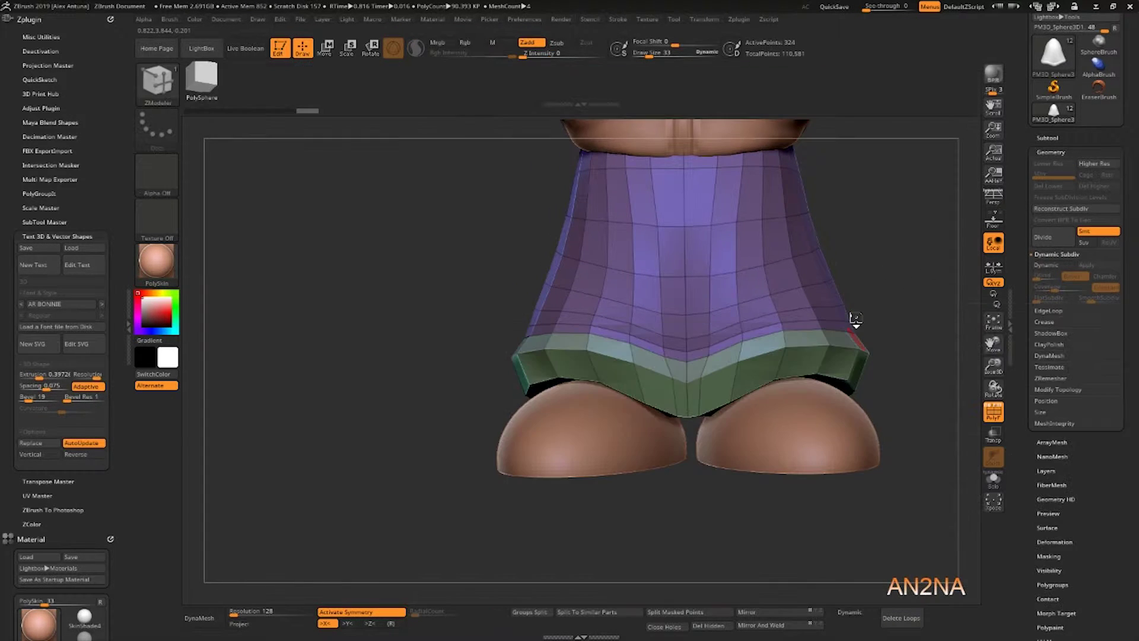
# - Try to thicken the upper polygon loop of the trouser hem with ZModeler's QMesh action
pyautogui.press('space')
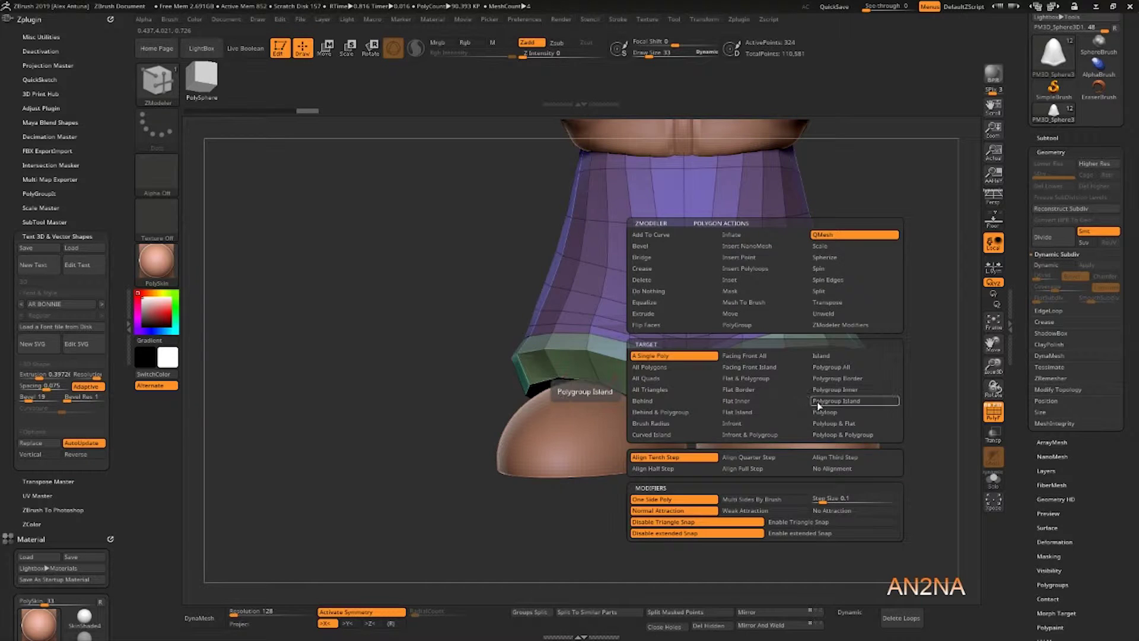
pyautogui.click(817, 405)
pyautogui.moveTo(828, 363); pyautogui.dragTo(962, 389)
pyautogui.click(796, 354)
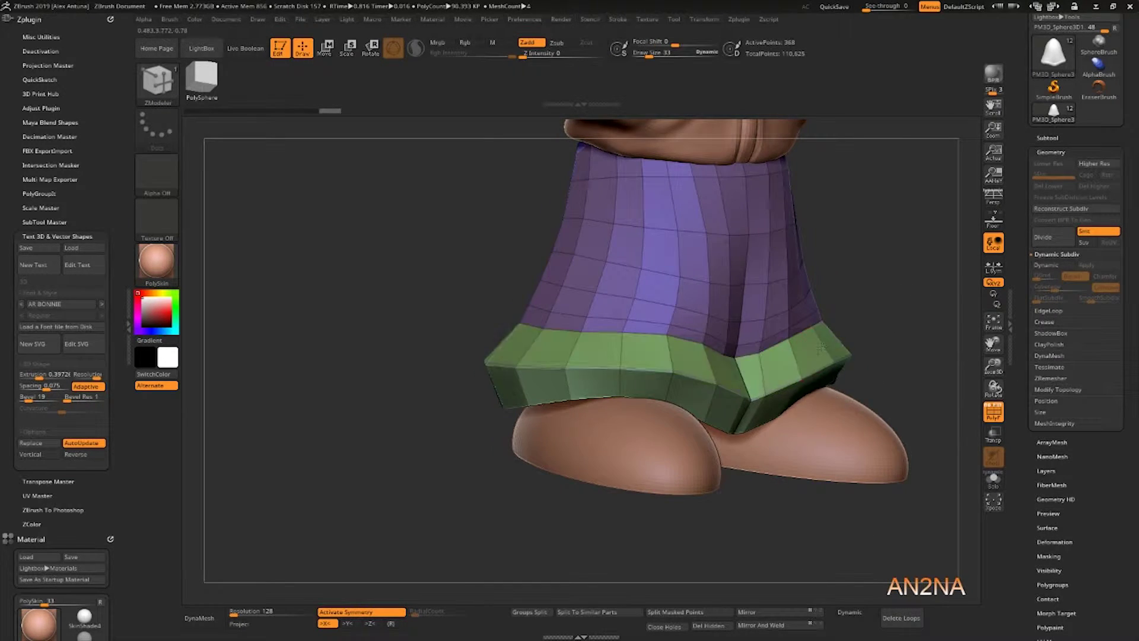
# - Set the ZModeler polygon action to Extrude with the Polyloop target and extrude the upper loop of the trouser hem
pyautogui.press('space')
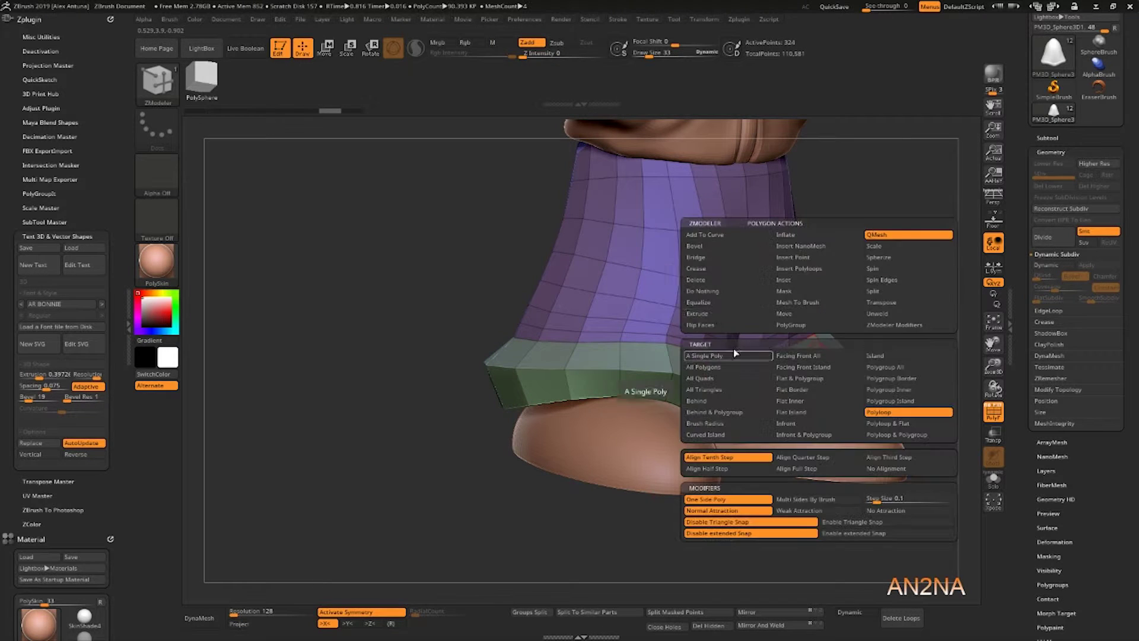
pyautogui.click(717, 313)
pyautogui.click(886, 409)
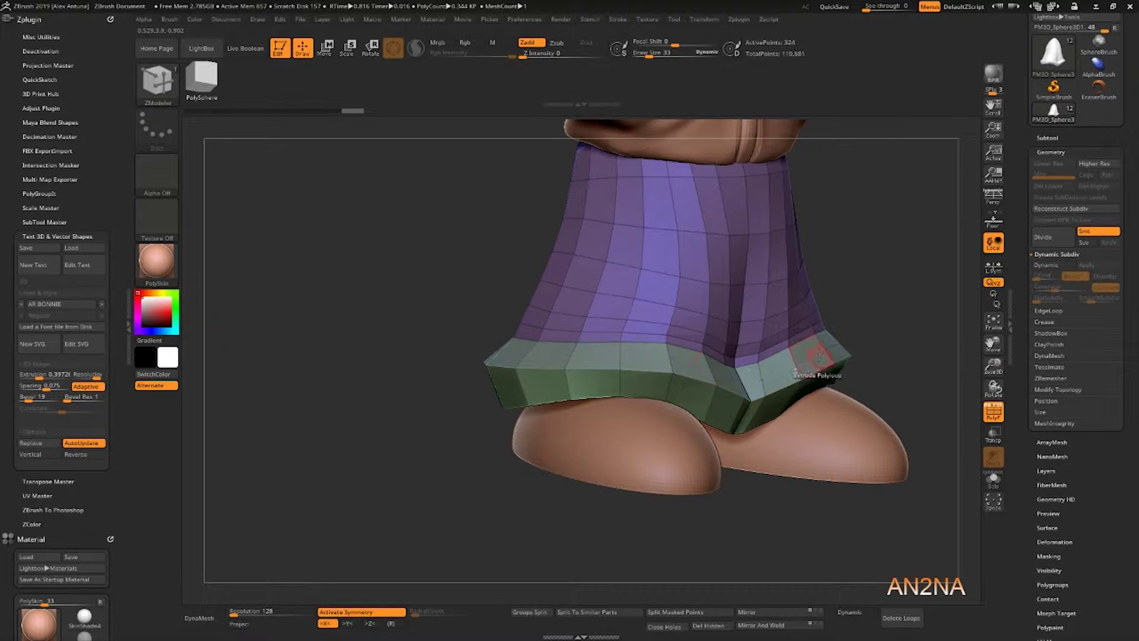
pyautogui.moveTo(818, 356); pyautogui.dragTo(825, 337)
pyautogui.moveTo(895, 325)
pyautogui.mouseDown()
pyautogui.moveTo(782, 319)
pyautogui.moveTo(869, 313)
pyautogui.moveTo(899, 296)
pyautogui.moveTo(896, 308)
pyautogui.mouseUp()
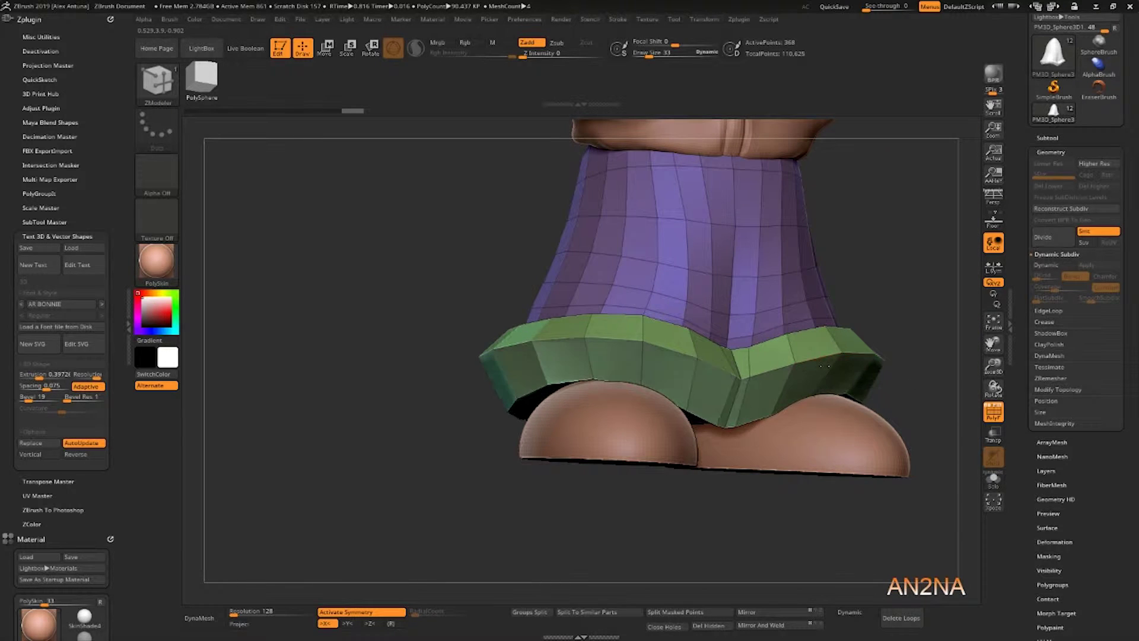
pyautogui.moveTo(901, 265); pyautogui.dragTo(878, 298)
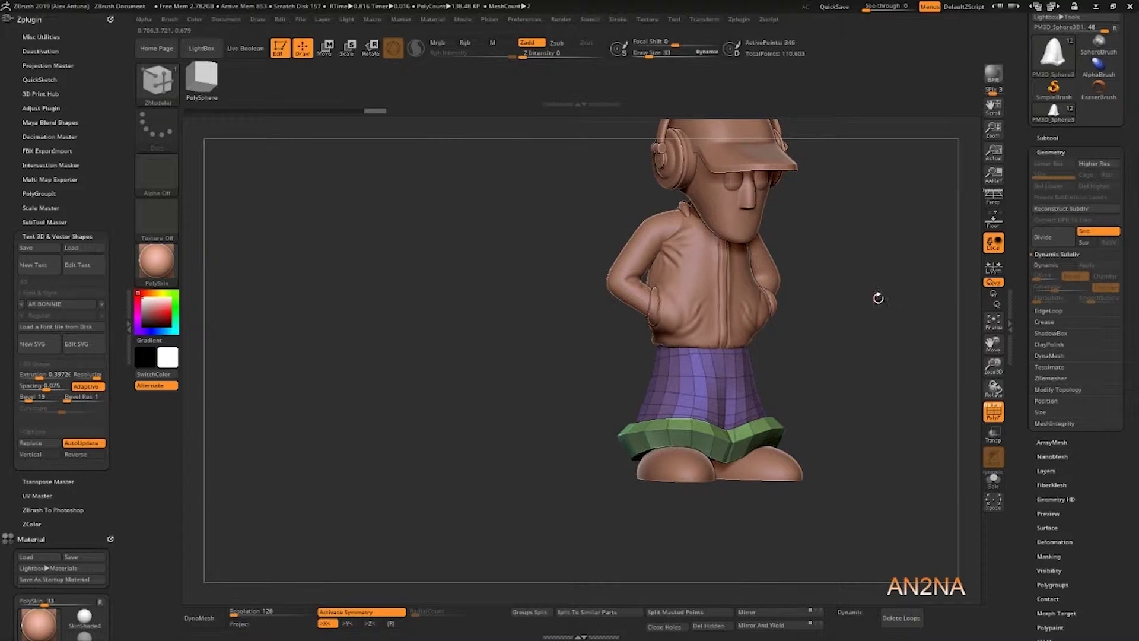
# - Hide the polyframe and subdivide the trousers three times to inspect the smoothed hem
pyautogui.click(994, 411)
pyautogui.click(1053, 240)
pyautogui.click(1054, 240)
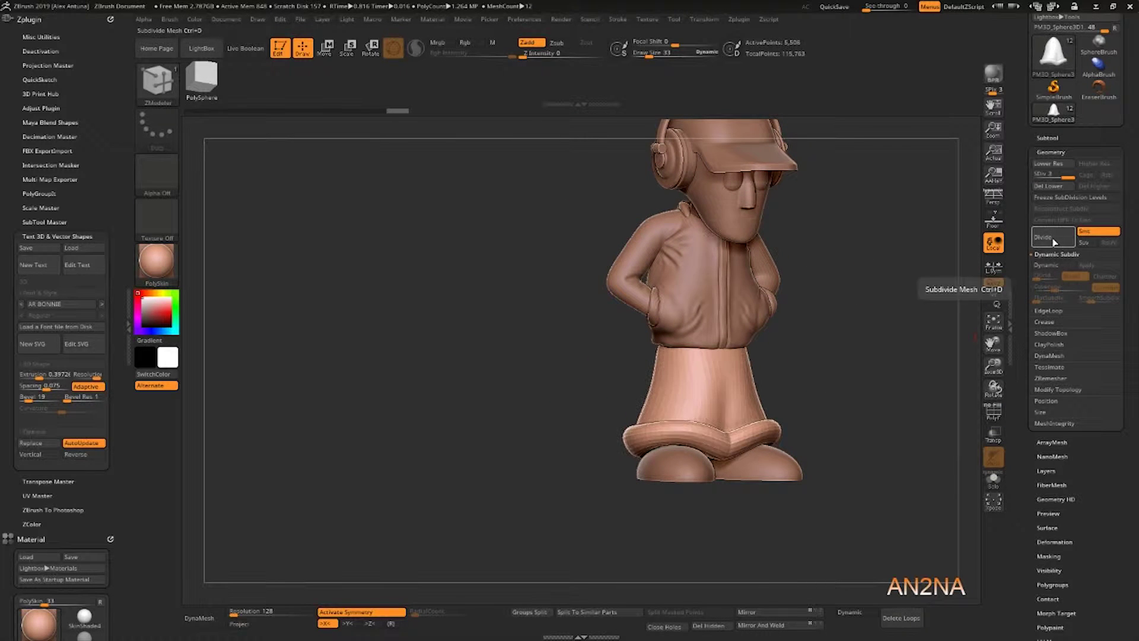
pyautogui.click(1053, 241)
pyautogui.moveTo(854, 338)
pyautogui.keyDown('alt'); pyautogui.mouseDown()
pyautogui.moveTo(842, 326)
pyautogui.moveTo(863, 329)
pyautogui.mouseUp(); pyautogui.keyUp('alt')
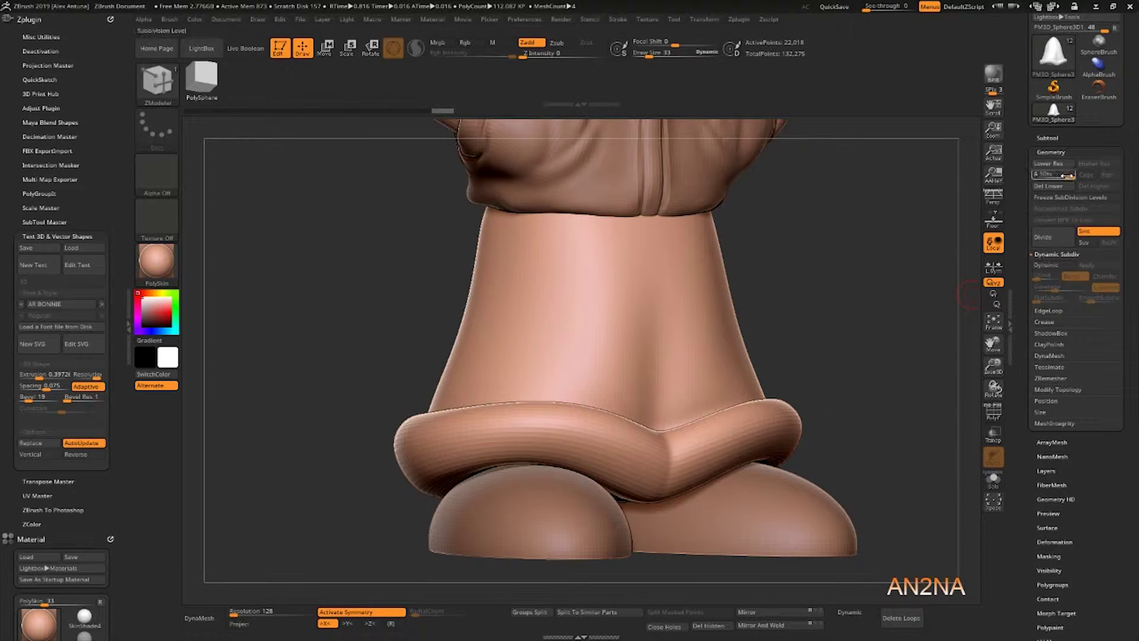
# - Lower the trousers to SDiv 1, delete the higher subdivision levels, and insert an edge loop around the hem
pyautogui.moveTo(1067, 175); pyautogui.dragTo(1036, 176)
pyautogui.click(709, 473)
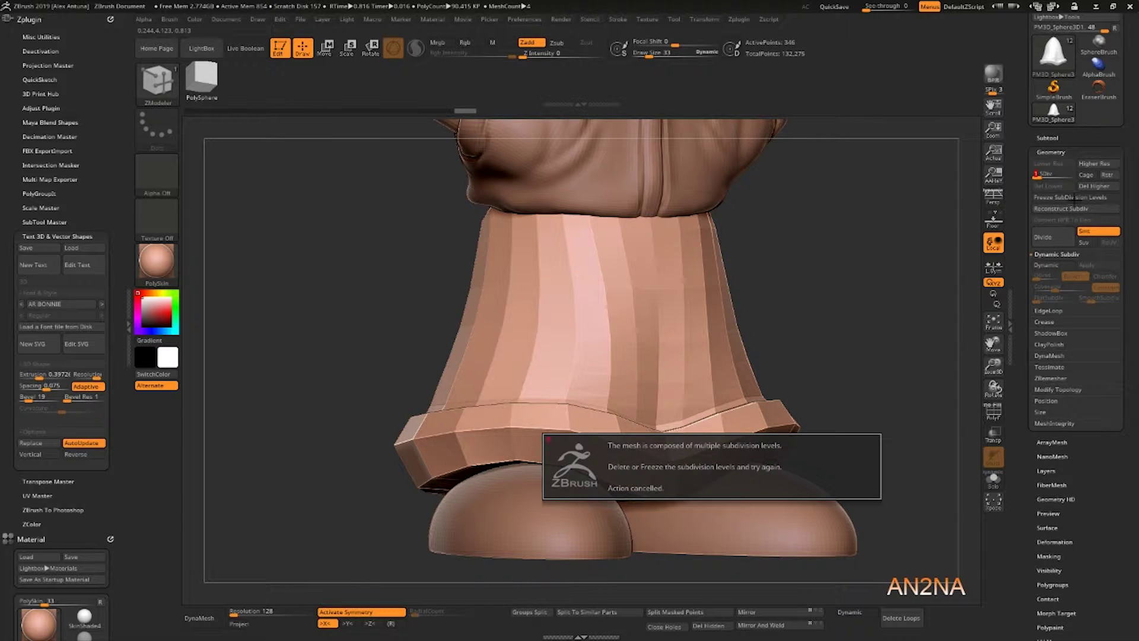
pyautogui.click(719, 460)
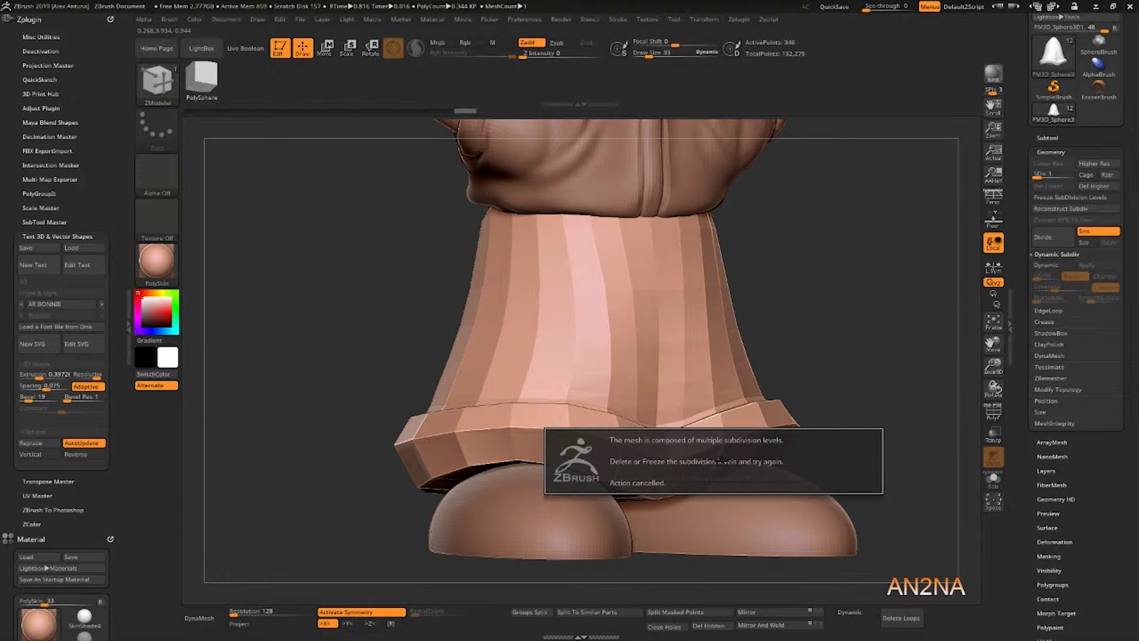
pyautogui.click(1094, 185)
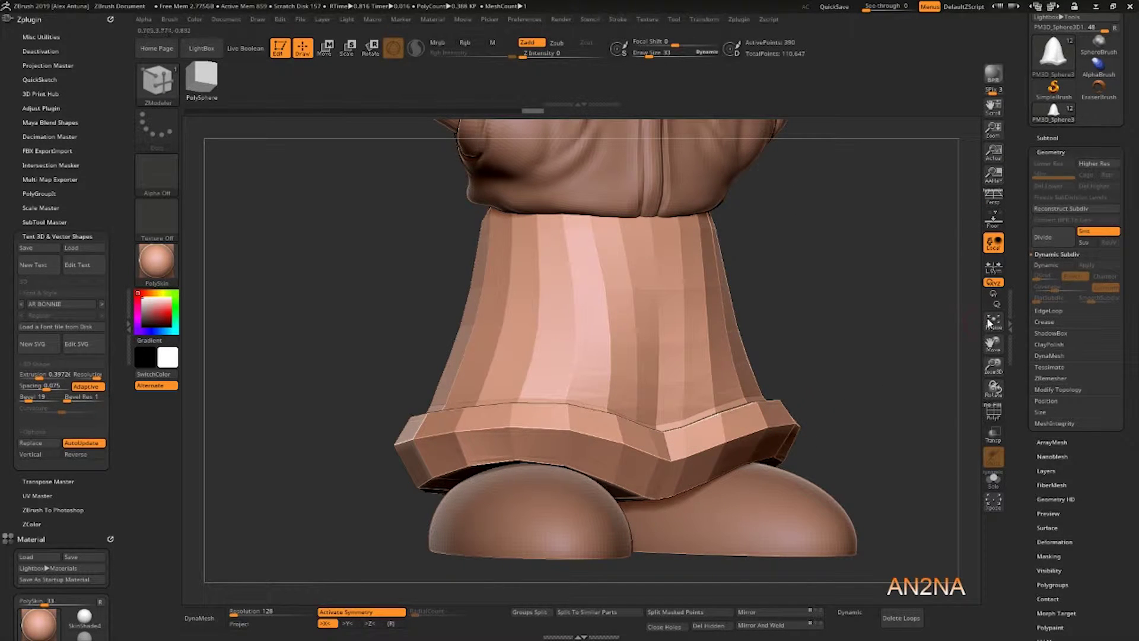
# - Subdivide the trousers twice to preview the sharper hem, and drop back to the lowest level
pyautogui.hotkey('ctrl', 'd')
pyautogui.hotkey('ctrl', 'd')
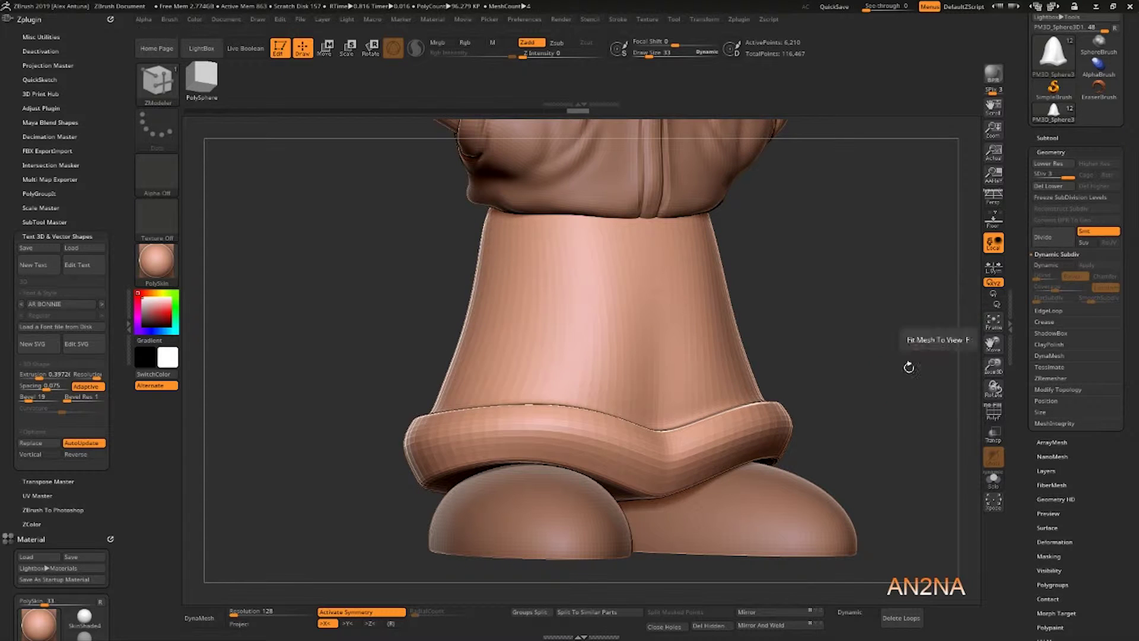
pyautogui.hotkey('shift', 'd')
pyautogui.hotkey('shift', 'd')
# - Show the polyframe and insert additional edge loops around the hem and across the body of the trousers
pyautogui.hotkey('shift', 'f')
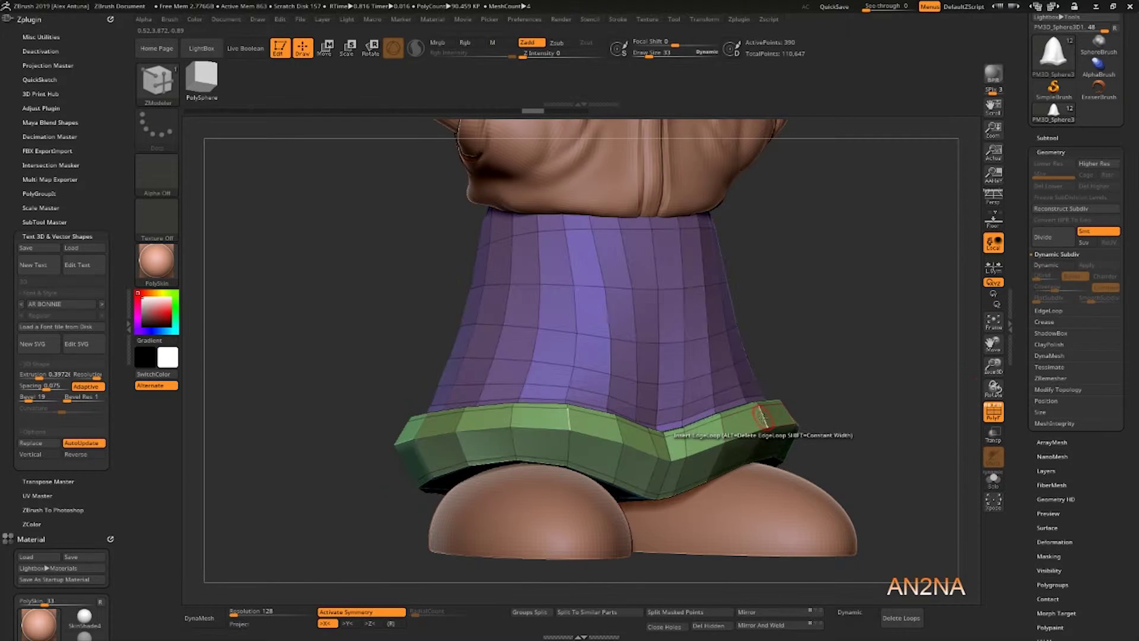
pyautogui.click(762, 417)
pyautogui.moveTo(863, 337); pyautogui.dragTo(771, 279)
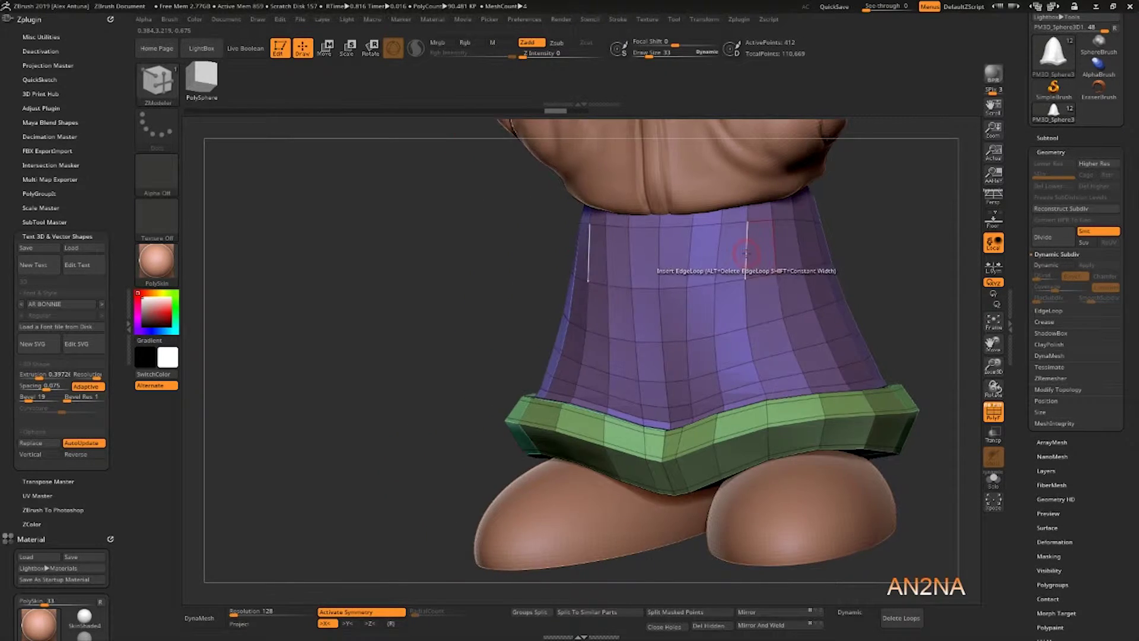
pyautogui.click(740, 252)
pyautogui.click(747, 302)
pyautogui.moveTo(879, 275); pyautogui.dragTo(670, 406)
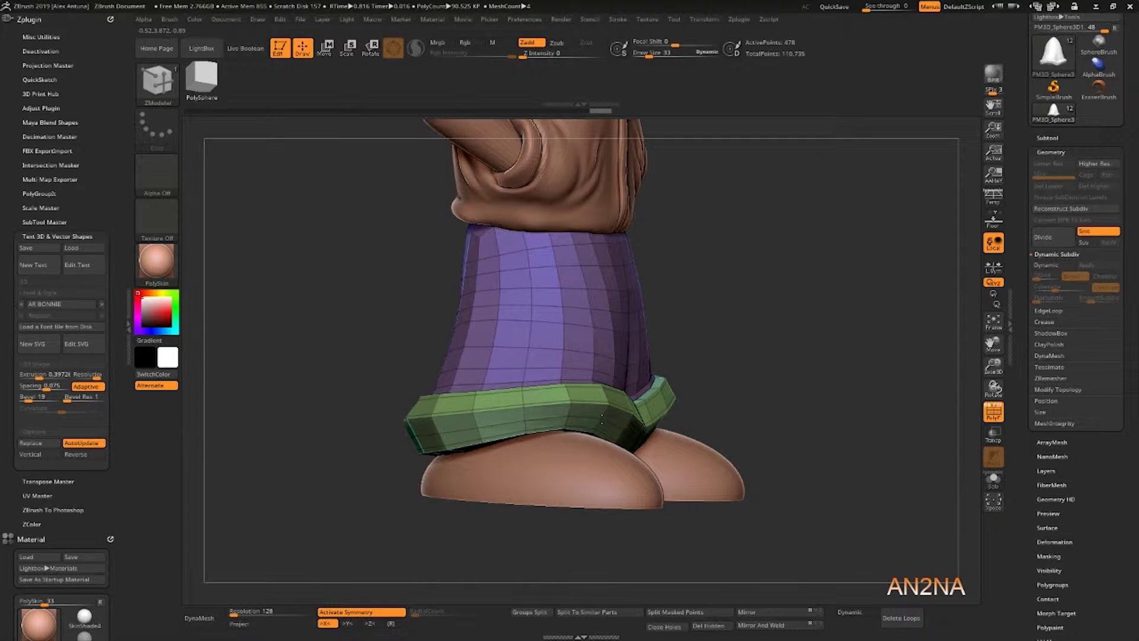
# - Subdivide the trousers twice to check the added edge loops around the hem, and return to the lowest level
pyautogui.click(612, 414)
pyautogui.moveTo(426, 432); pyautogui.dragTo(812, 388)
pyautogui.hotkey('ctrl', 'd')
pyautogui.hotkey('ctrl', 'd')
pyautogui.hotkey('shift', 'd')
pyautogui.hotkey('shift', 'd')
# - Insert edge loops close to the centre line down the front of the trousers and hem
pyautogui.moveTo(631, 411); pyautogui.dragTo(623, 457)
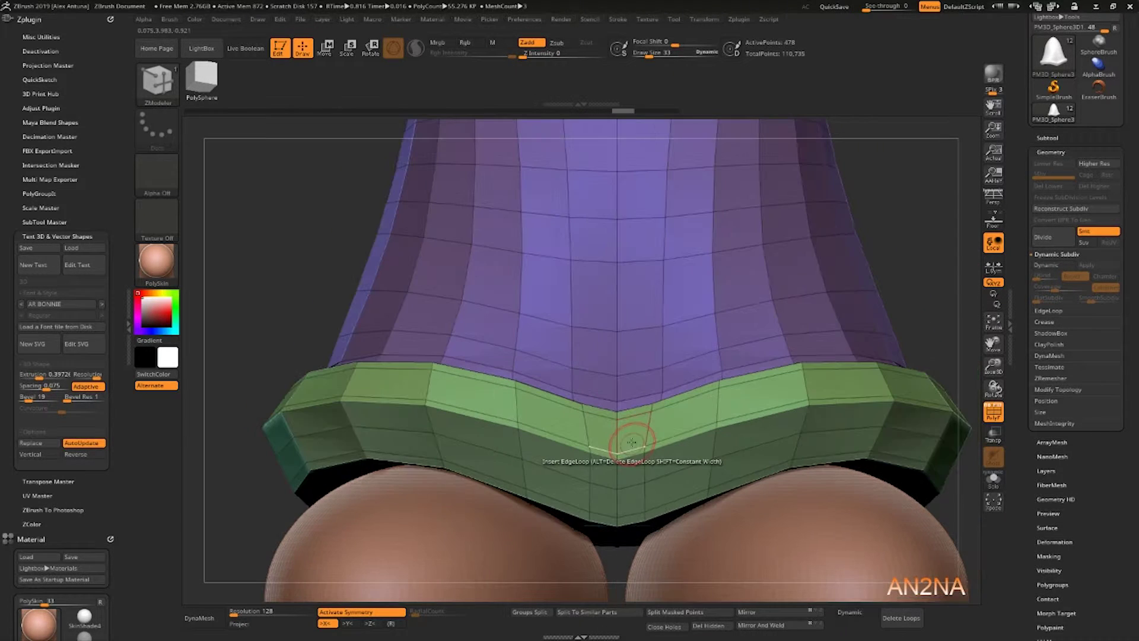
pyautogui.click(624, 459)
pyautogui.moveTo(624, 460)
pyautogui.mouseDown(button='right')
pyautogui.moveTo(622, 439)
pyautogui.moveTo(617, 467)
pyautogui.mouseUp(button='right')
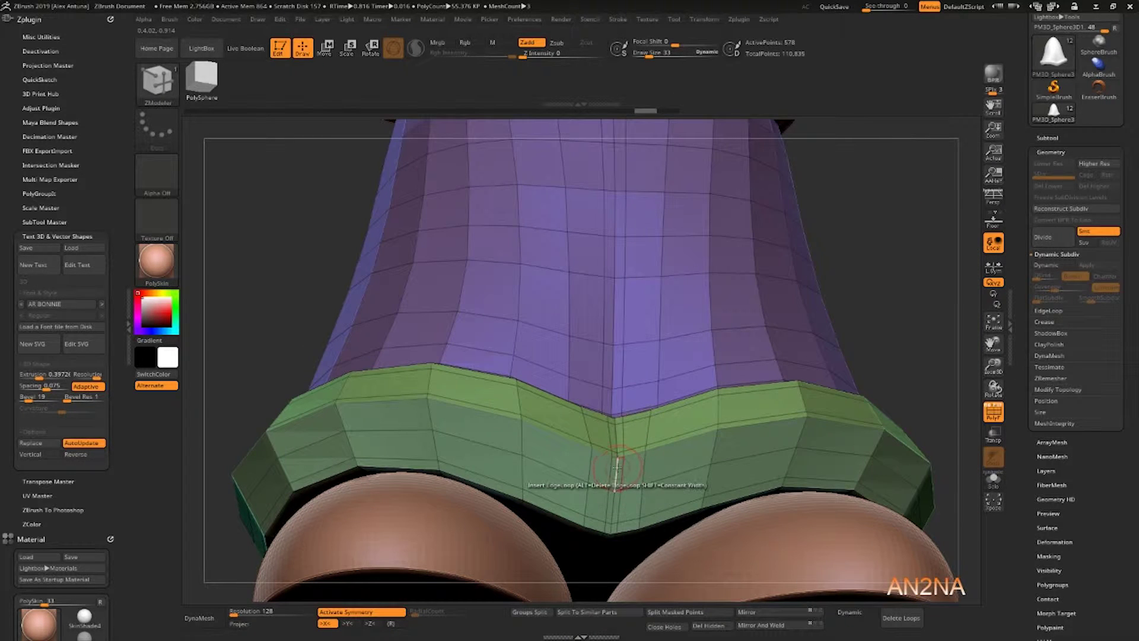
# - Mask the trousers except for the narrow centre strip, and move that strip inward to form a central crease
pyautogui.press('space')
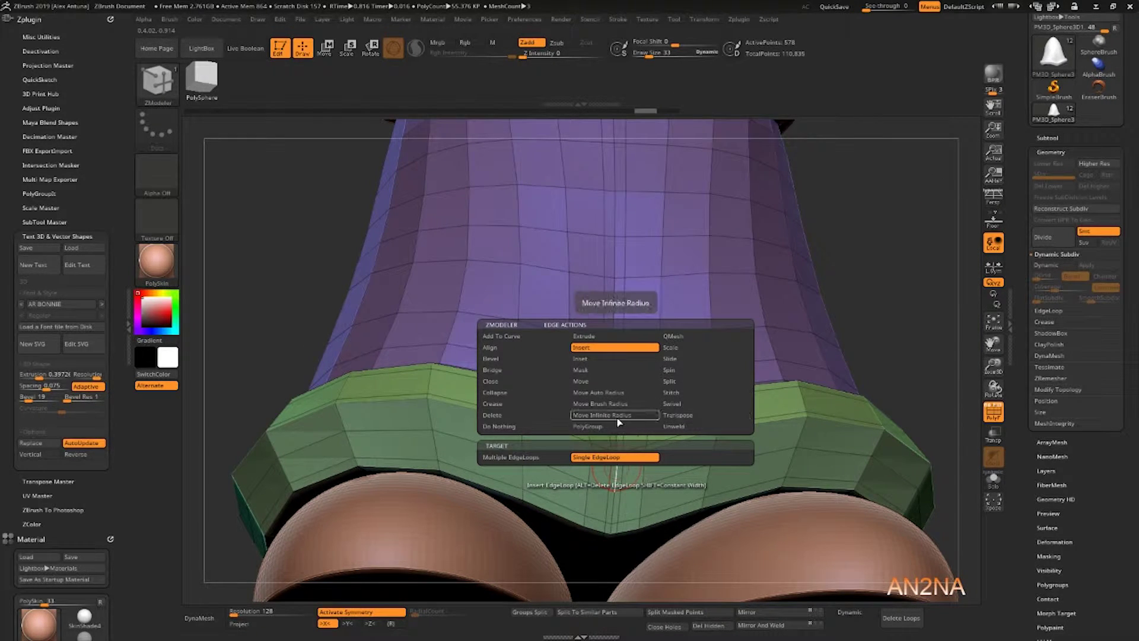
pyautogui.click(616, 381)
pyautogui.moveTo(616, 384); pyautogui.dragTo(654, 414, button='right')
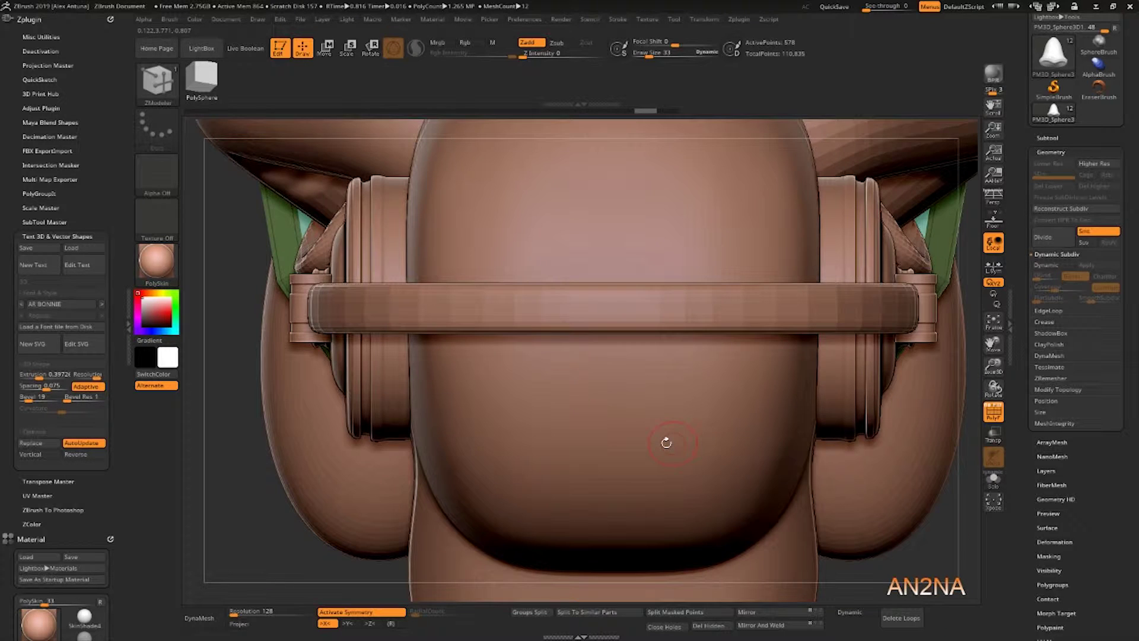
pyautogui.press('ctrl')
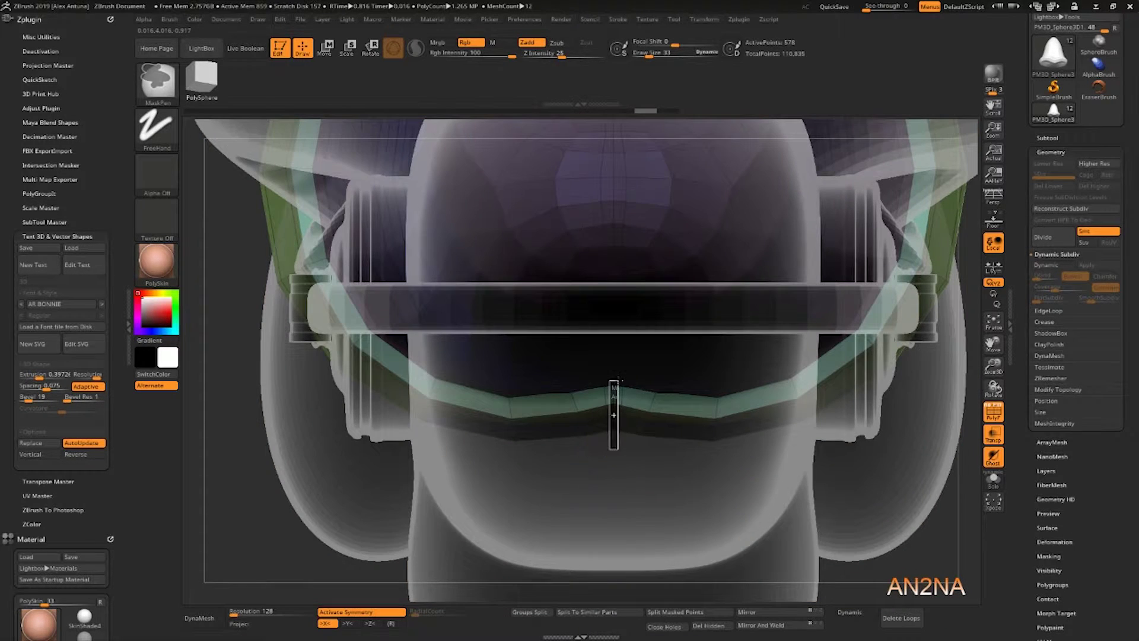
pyautogui.click(614, 384)
pyautogui.press('w')
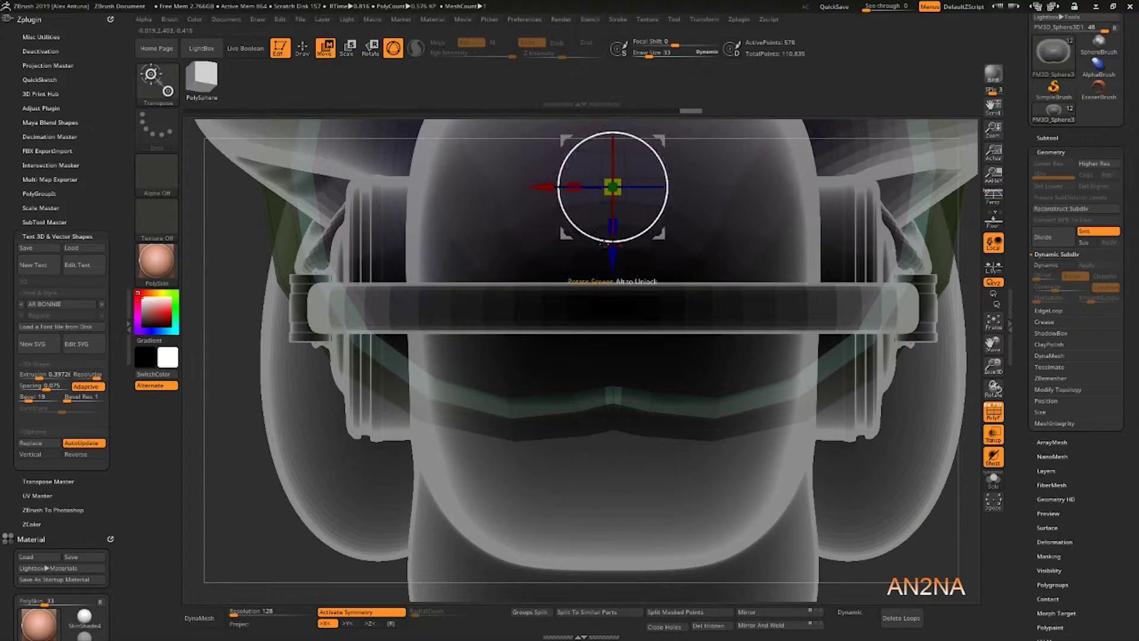
pyautogui.moveTo(612, 240); pyautogui.dragTo(613, 248)
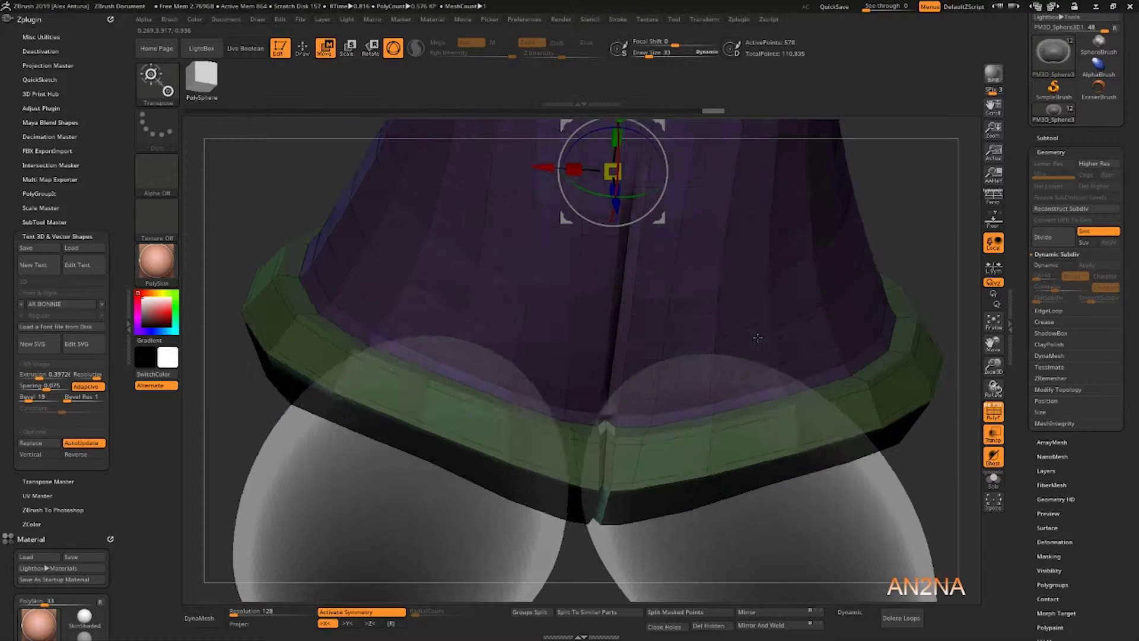
pyautogui.keyDown('alt'); pyautogui.moveTo(819, 278); pyautogui.dragTo(841, 308); pyautogui.keyUp('alt')
# - Clear the mask on the trousers and return to Draw mode
pyautogui.hotkey('ctrl', 'z')
pyautogui.hotkey('ctrl', 'z')
pyautogui.hotkey('ctrl', 'z')
pyautogui.hotkey('ctrl', 'z')
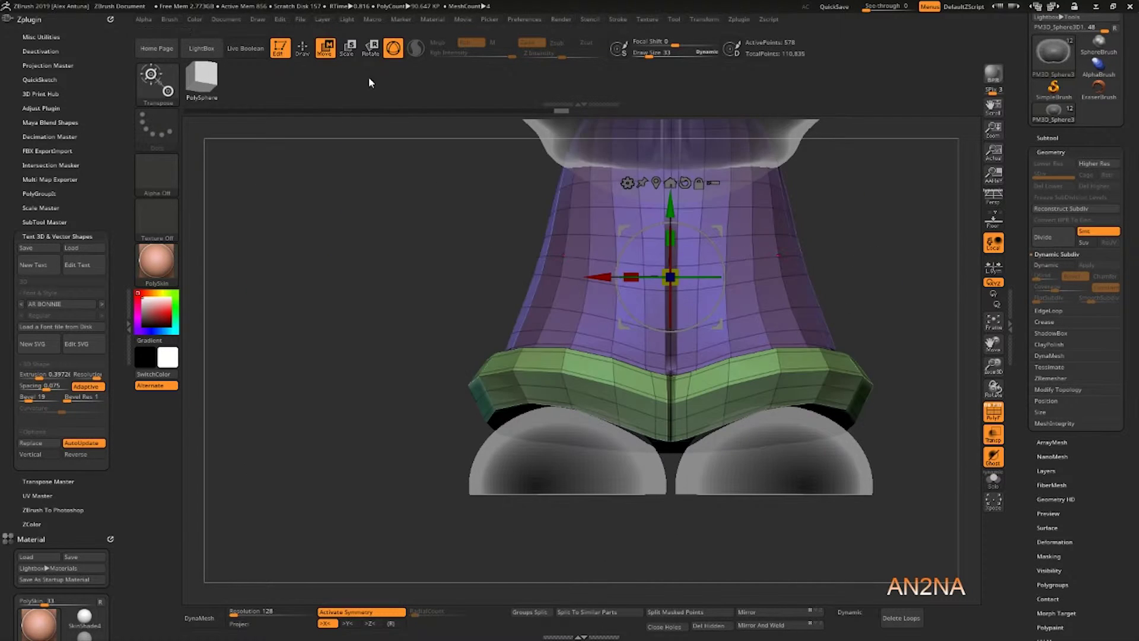
pyautogui.hotkey('ctrl', 'z')
pyautogui.hotkey('ctrl', 'z')
pyautogui.hotkey('ctrl', 'z')
pyautogui.hotkey('ctrl', 'z')
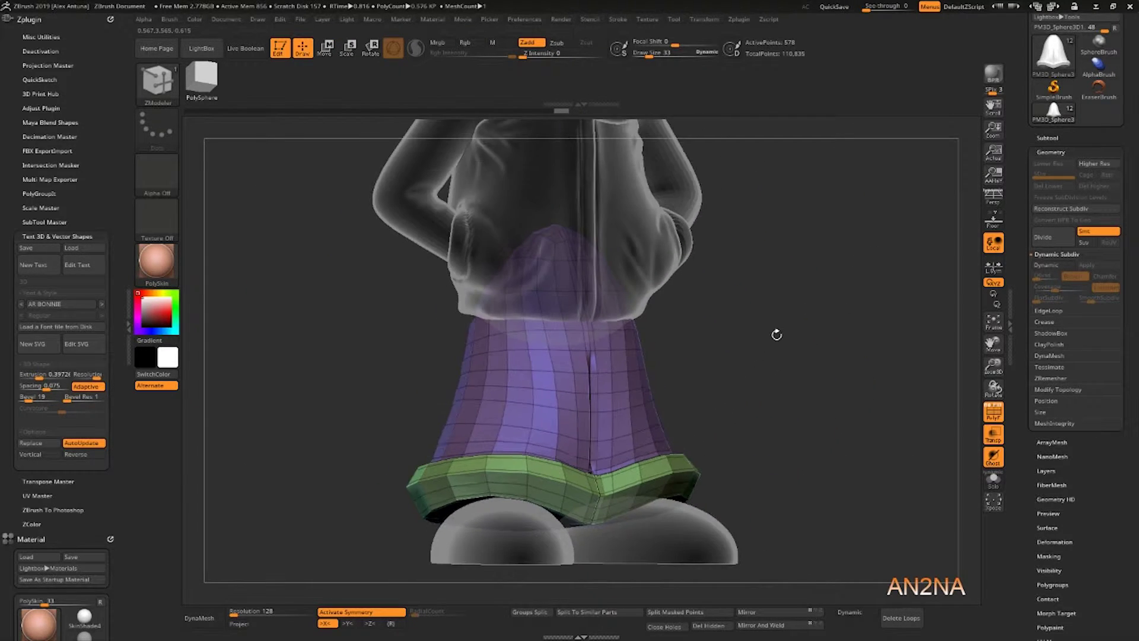
# - Hide the polyframe, turn off transparency, and preview the whole character with a Best Preview Render
pyautogui.click(993, 415)
pyautogui.hotkey('ctrl', 'z')
pyautogui.hotkey('ctrl', 'z')
pyautogui.hotkey('ctrl', 'z')
pyautogui.hotkey('ctrl', 'z')
pyautogui.hotkey('ctrl', 'z')
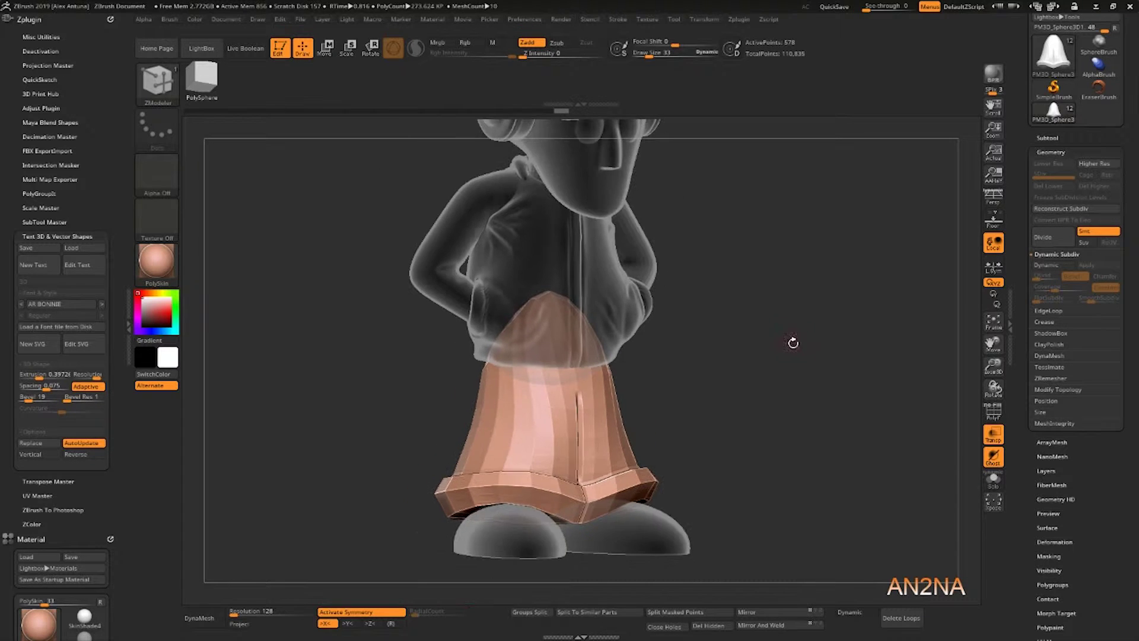
pyautogui.hotkey('ctrl', 'z')
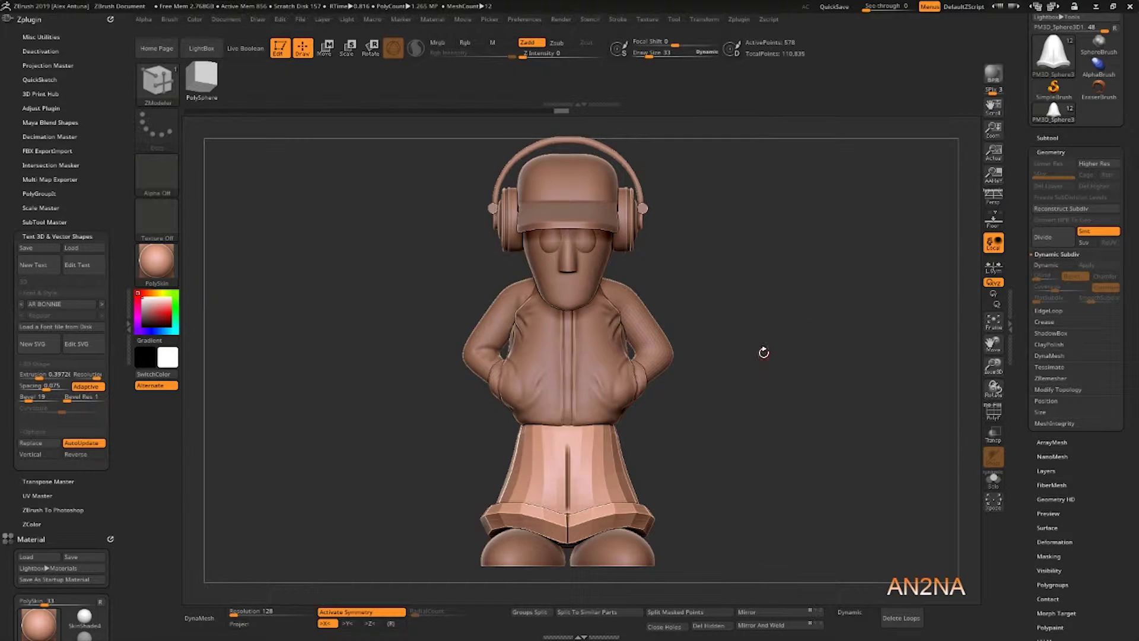
pyautogui.hotkey('ctrl', 'z')
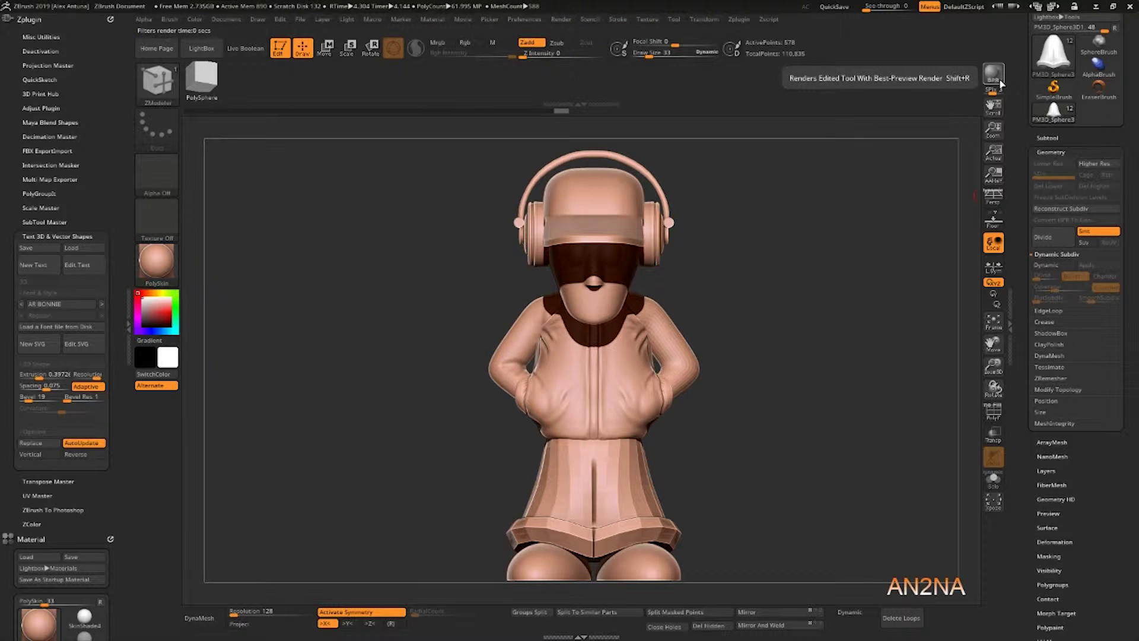
pyautogui.click(448, 299)
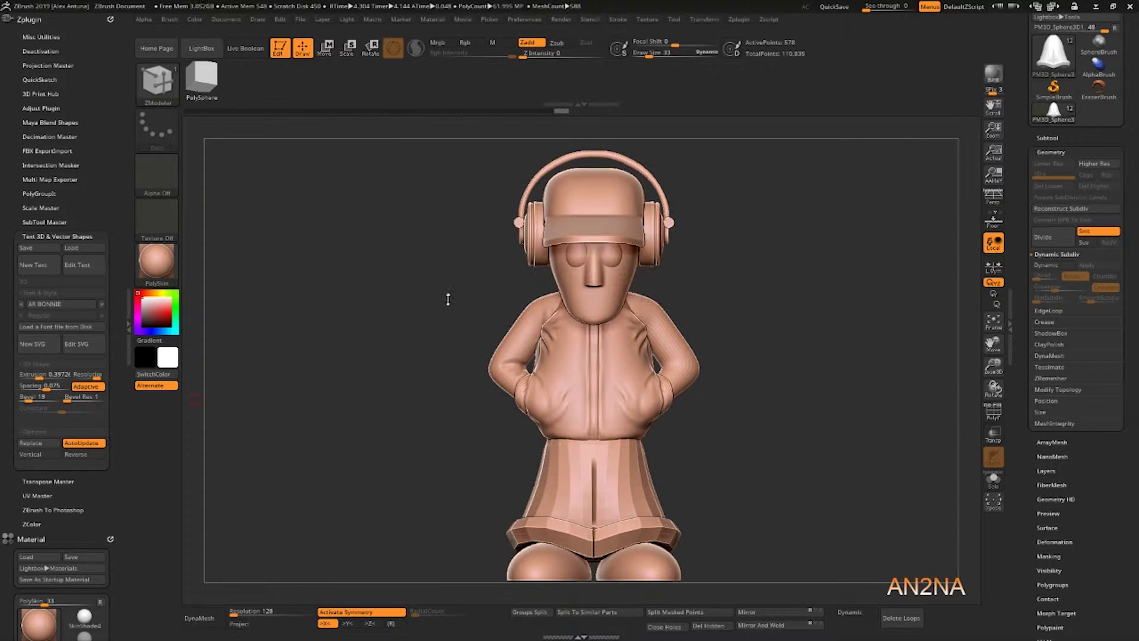
# - Select the arms subtool, identify it in the subtool list, and apply Mirror And Weld to it
pyautogui.moveTo(421, 304); pyautogui.dragTo(442, 302)
pyautogui.scroll(5, 546, 275)
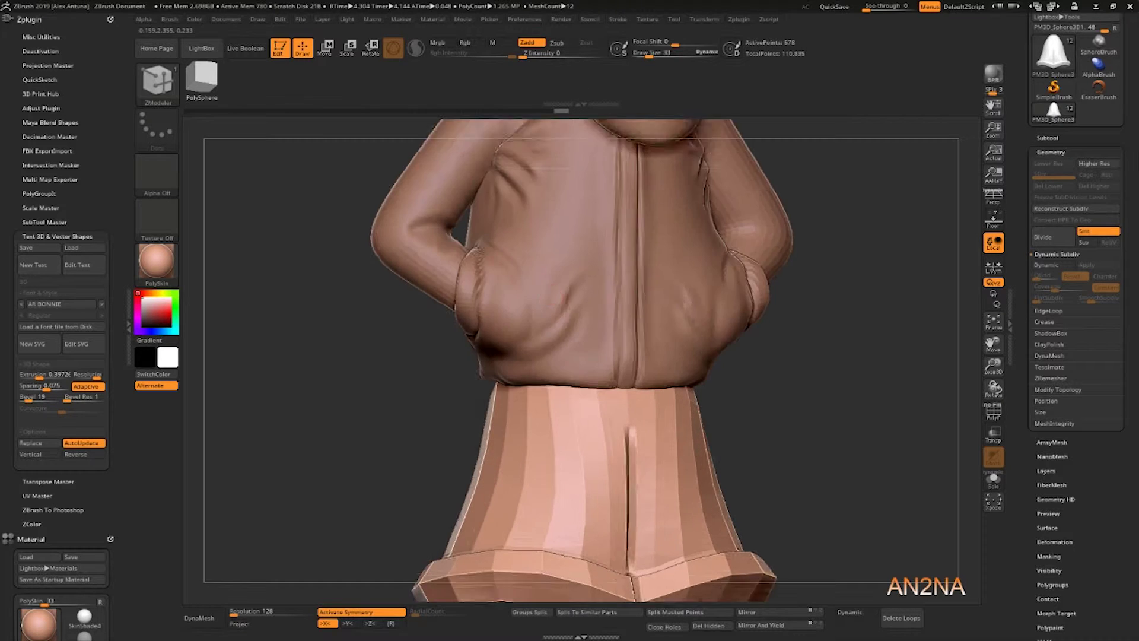
pyautogui.scroll(-4, 546, 275)
pyautogui.keyDown('alt'); pyautogui.click(472, 323); pyautogui.keyUp('alt')
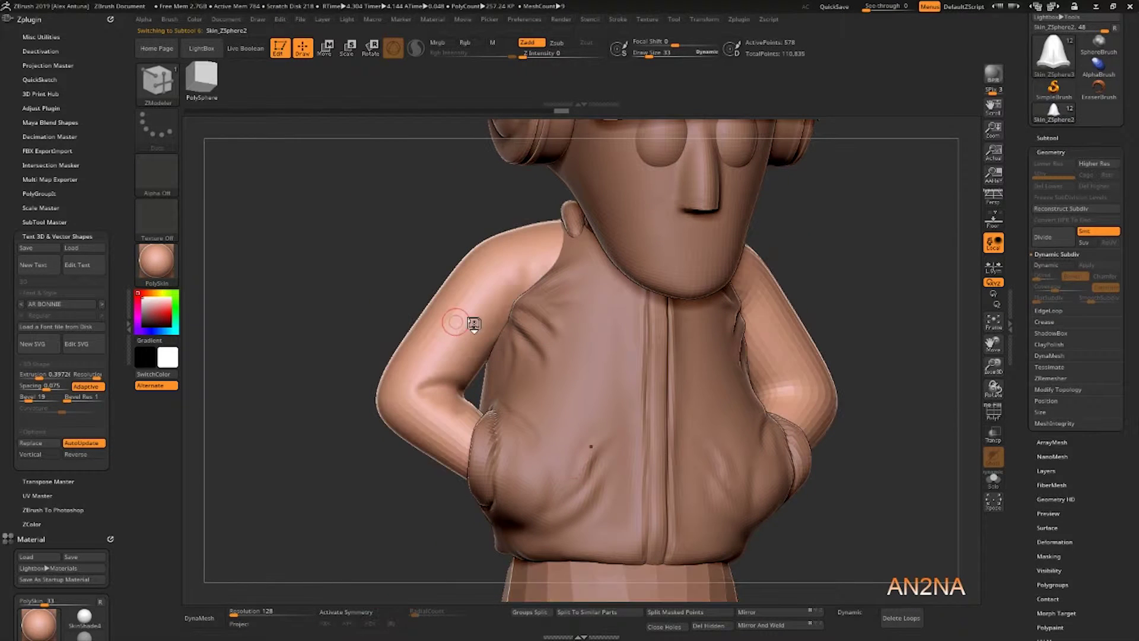
pyautogui.click(1047, 138)
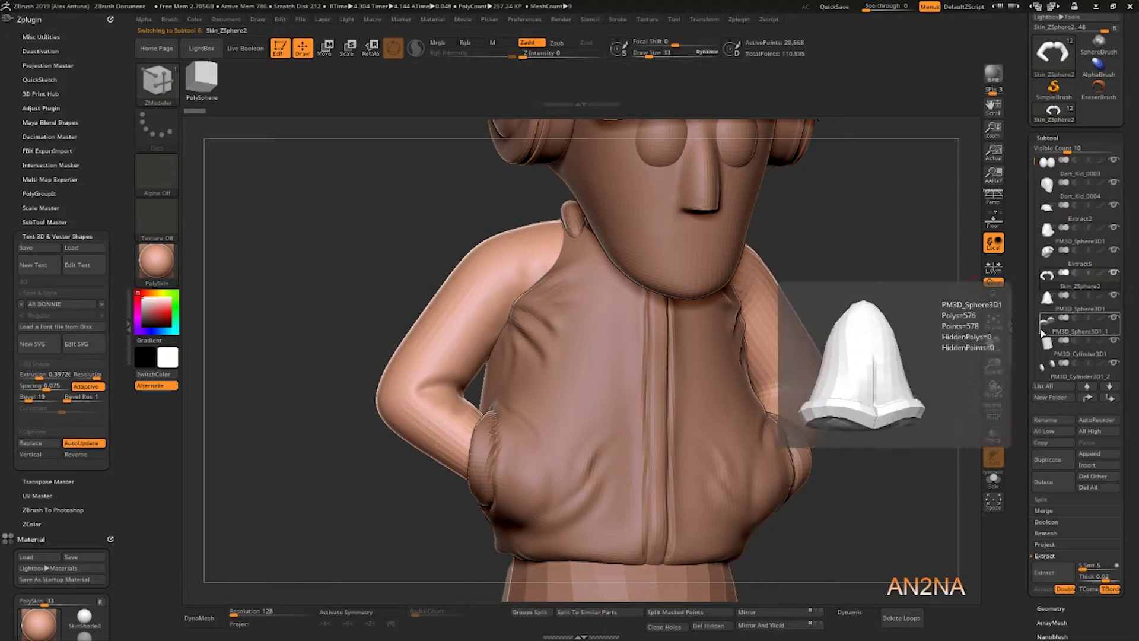
pyautogui.click(1113, 273)
pyautogui.click(1113, 274)
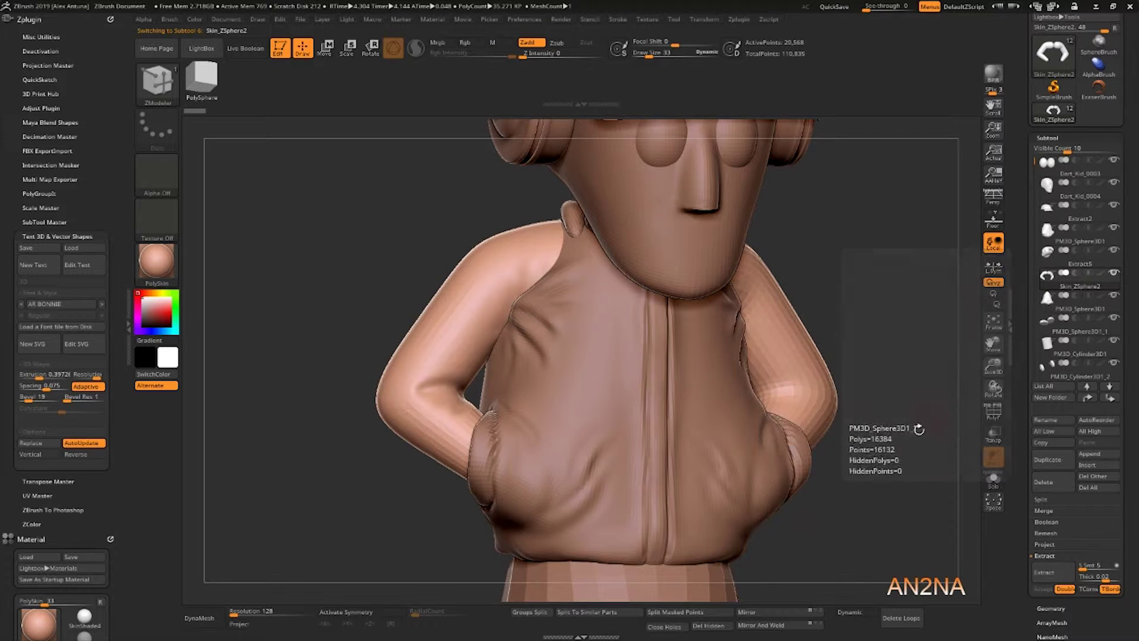
pyautogui.click(773, 626)
# - Smooth the surface of the arm around the elbow and forearm
pyautogui.moveTo(714, 388); pyautogui.dragTo(704, 373, button='right')
pyautogui.press('shift')
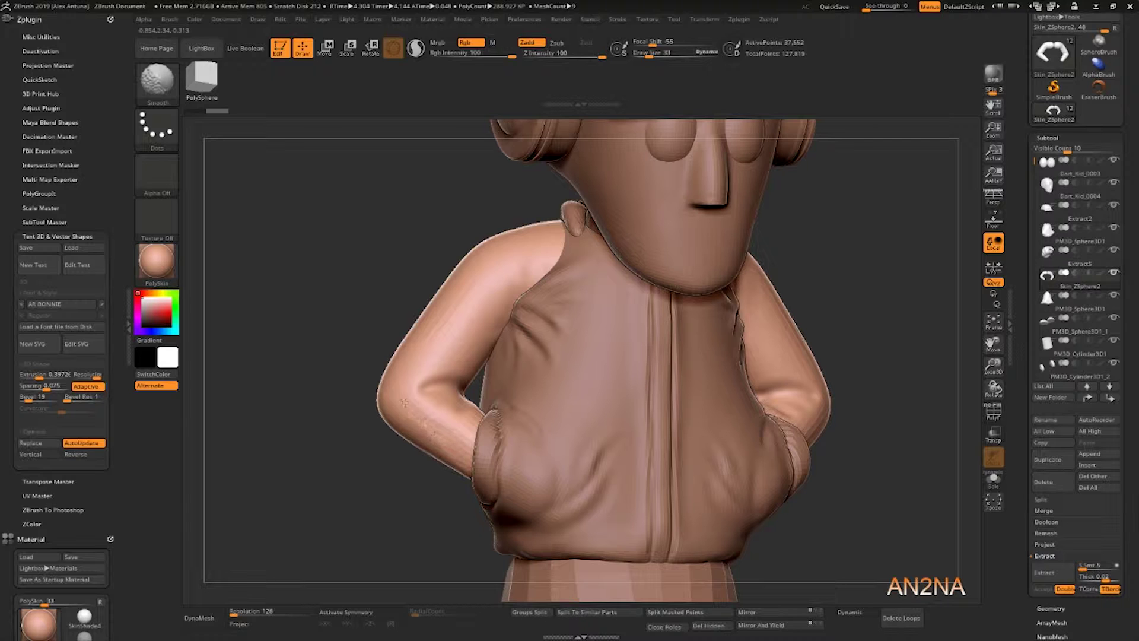
pyautogui.keyDown('shift'); pyautogui.moveTo(403, 402); pyautogui.dragTo(433, 414); pyautogui.keyUp('shift')
pyautogui.moveTo(413, 304); pyautogui.dragTo(383, 267)
# - Switch to the Slash2 brush and carve fabric folds into the inner elbow of the sleeve
pyautogui.click(39, 237)
pyautogui.moveTo(36, 319)
pyautogui.mouseDown()
pyautogui.moveTo(35, 1)
pyautogui.moveTo(35, 141)
pyautogui.mouseUp()
pyautogui.click(33, 131)
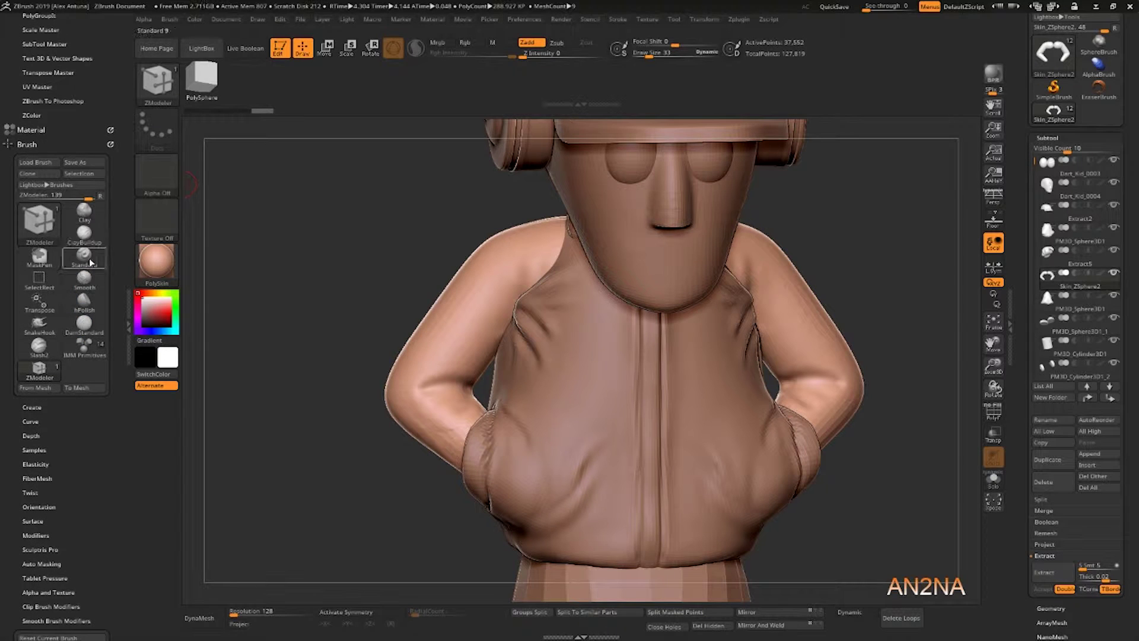
pyautogui.click(44, 347)
pyautogui.moveTo(379, 415); pyautogui.dragTo(362, 415, button='right')
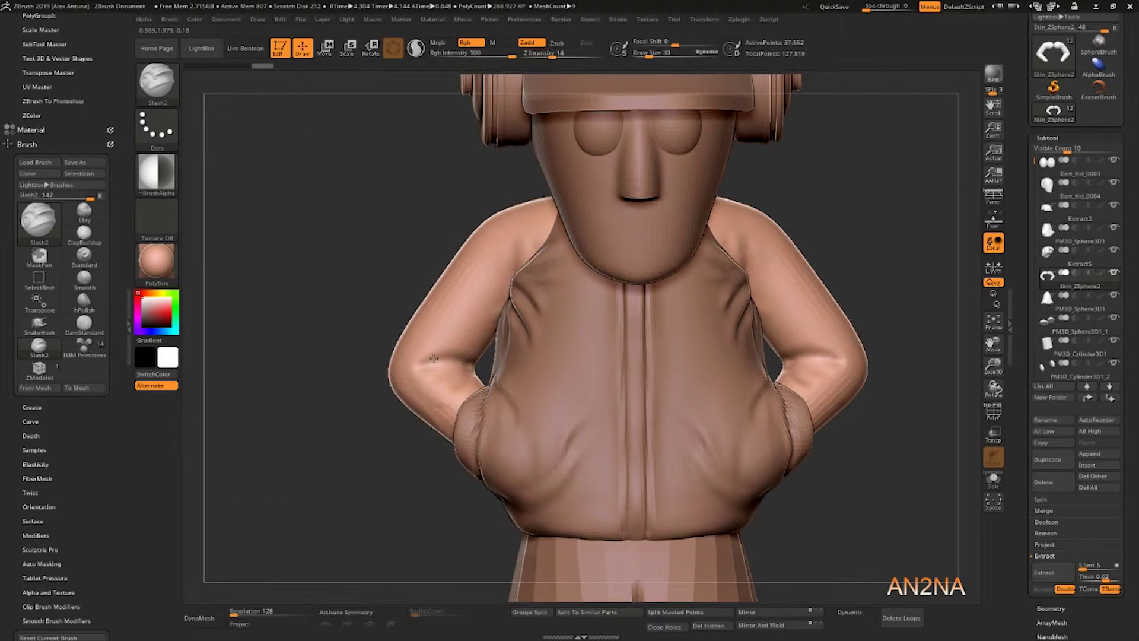
pyautogui.keyDown('ctrl'); pyautogui.moveTo(409, 356); pyautogui.dragTo(415, 397, button='right'); pyautogui.keyUp('ctrl')
pyautogui.moveTo(486, 376)
pyautogui.mouseDown()
pyautogui.moveTo(422, 378)
pyautogui.moveTo(485, 380)
pyautogui.moveTo(424, 393)
pyautogui.moveTo(417, 381)
pyautogui.mouseUp()
pyautogui.moveTo(433, 398); pyautogui.dragTo(483, 383)
pyautogui.moveTo(416, 375)
pyautogui.mouseDown()
pyautogui.moveTo(473, 376)
pyautogui.moveTo(448, 386)
pyautogui.mouseUp()
pyautogui.moveTo(309, 409); pyautogui.dragTo(379, 419)
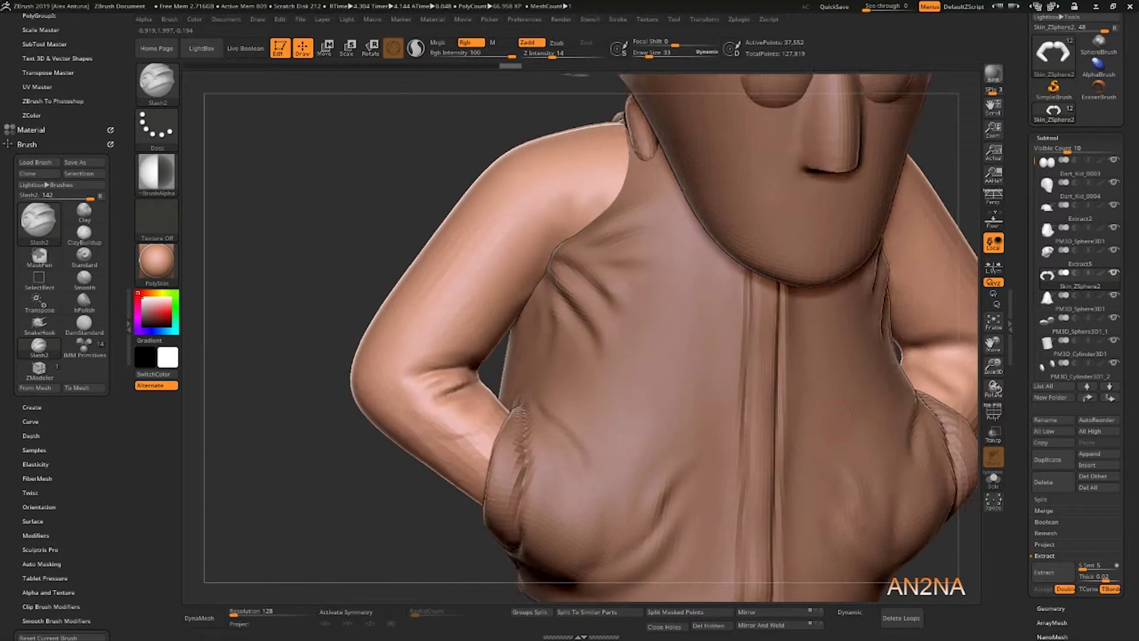
# - Check the arms' topology with the polyframe, and remesh them with ZRemesher set to Half and Legacy (2018)
pyautogui.click(994, 409)
pyautogui.click(994, 409)
pyautogui.moveTo(1031, 352); pyautogui.dragTo(1027, 407)
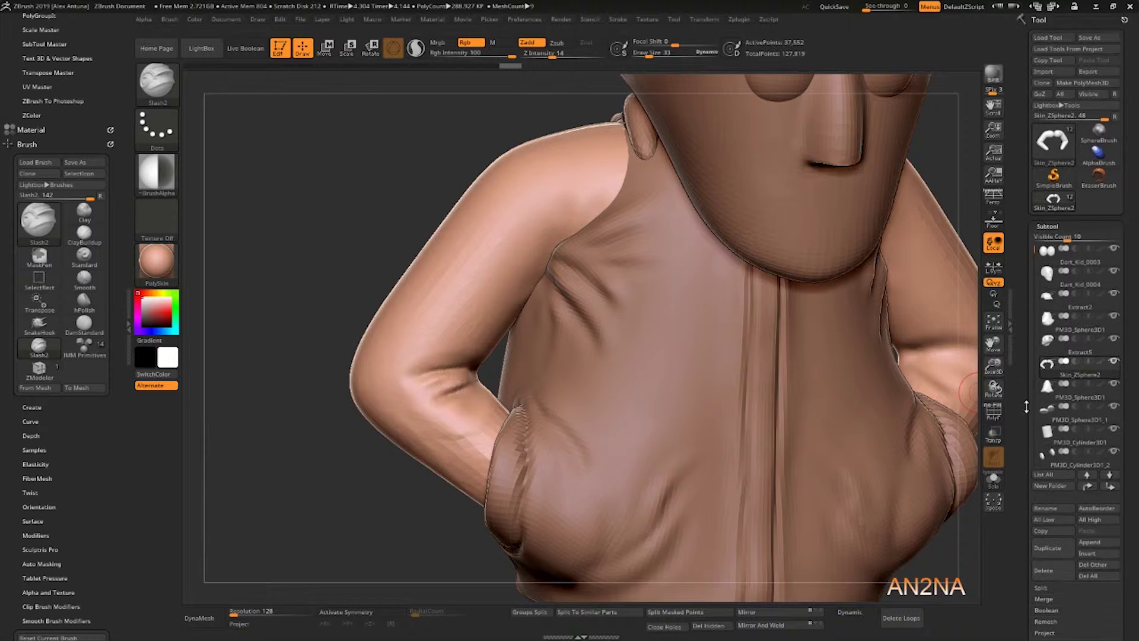
pyautogui.click(1054, 227)
pyautogui.click(994, 411)
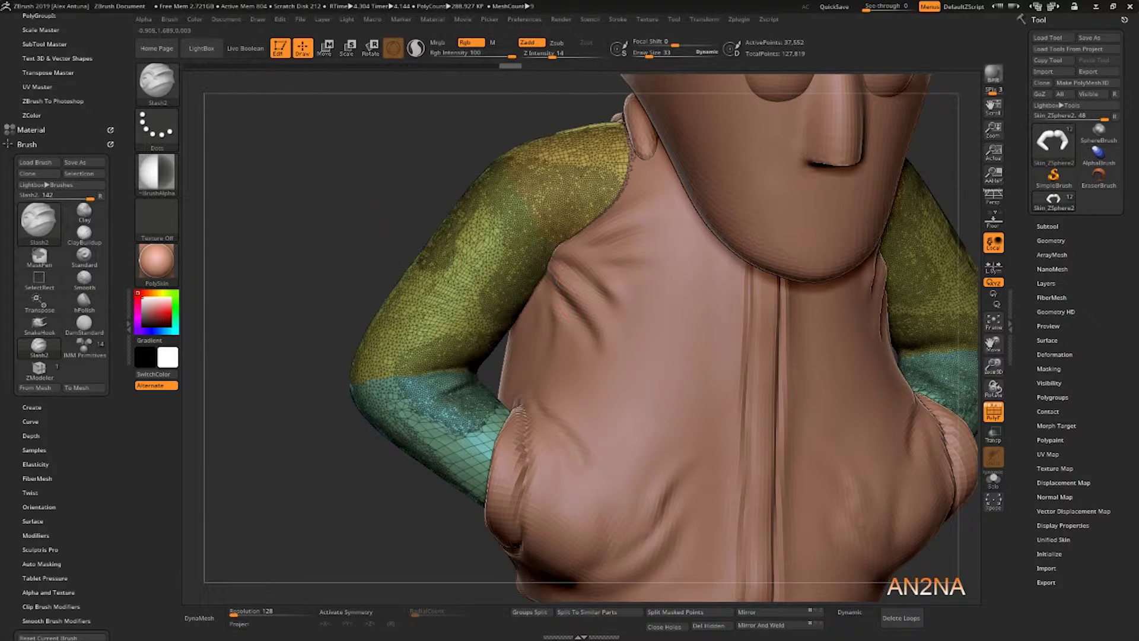
pyautogui.moveTo(332, 296); pyautogui.dragTo(779, 310)
pyautogui.click(1050, 240)
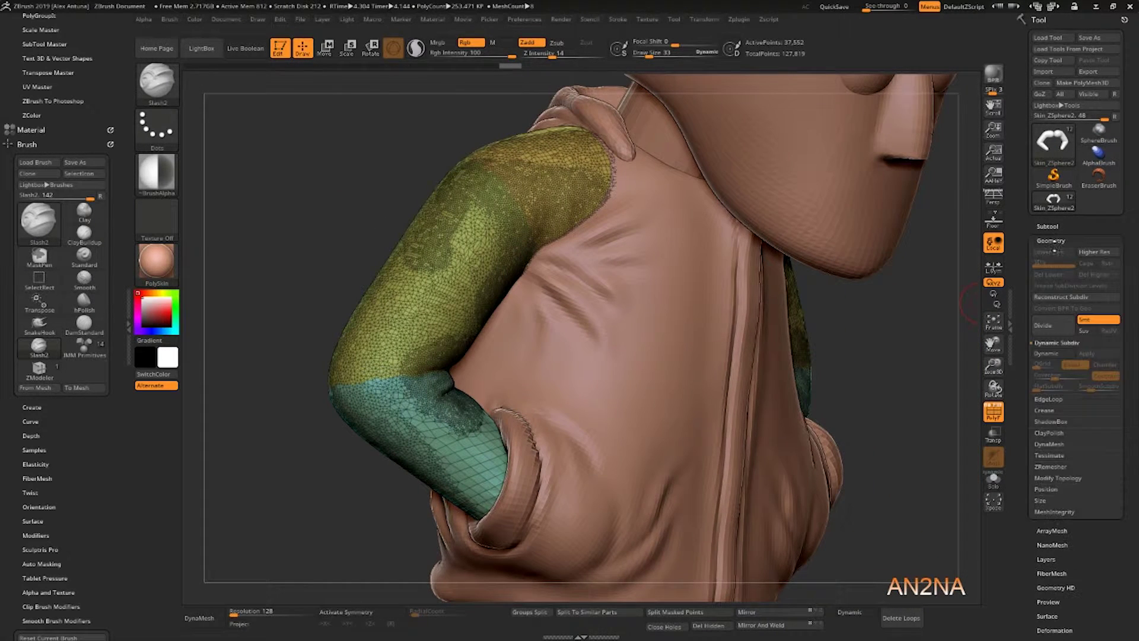
pyautogui.click(1053, 466)
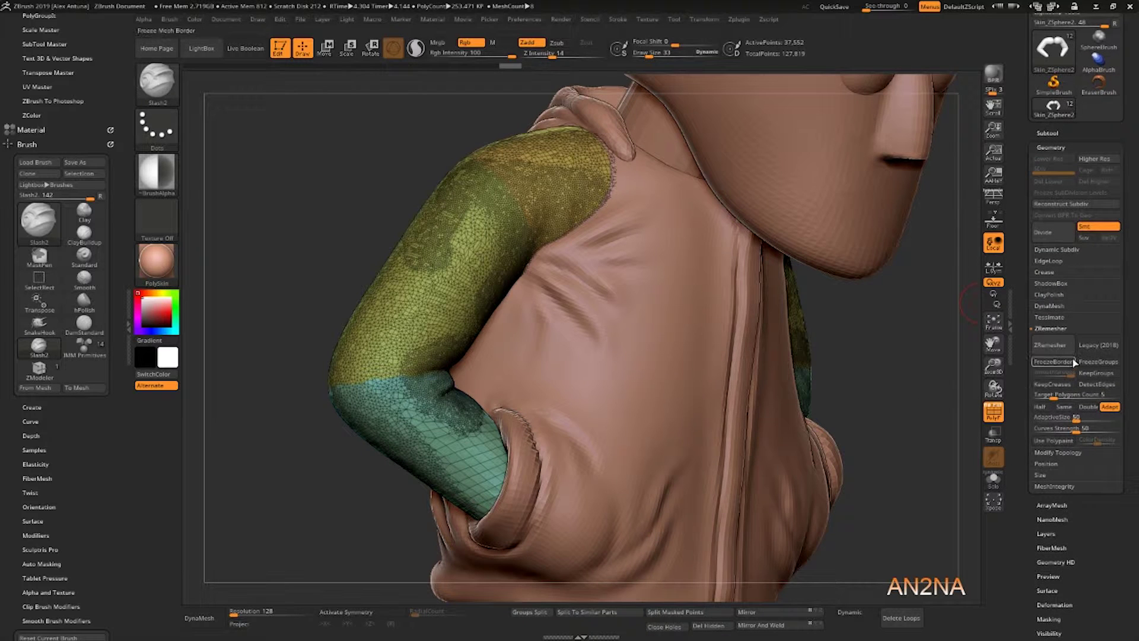
pyautogui.click(1039, 406)
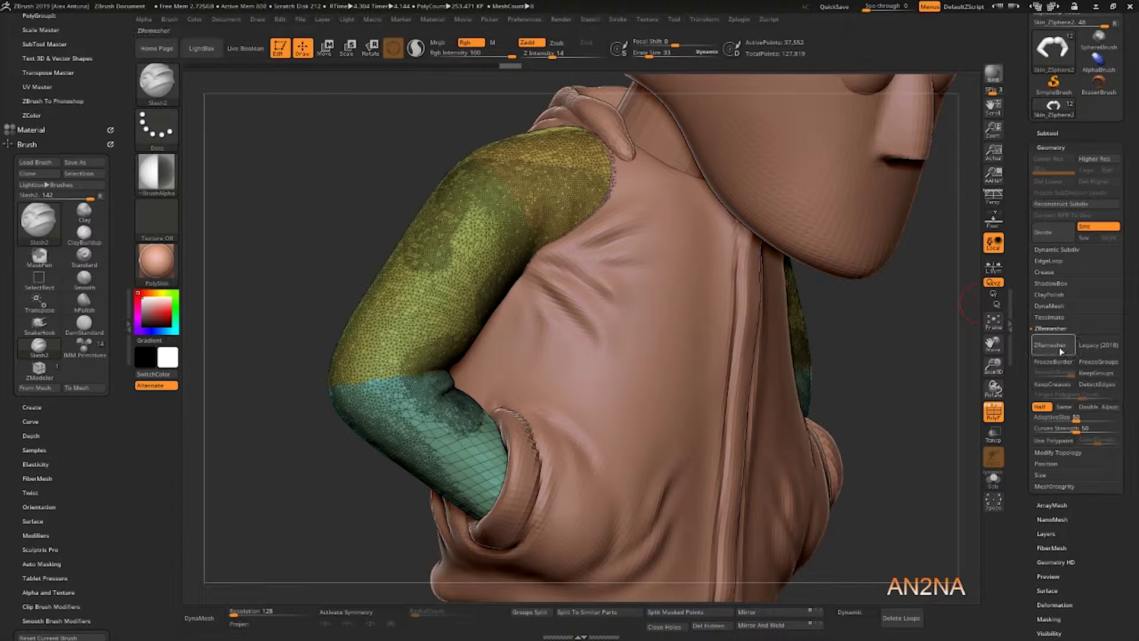
pyautogui.click(1093, 353)
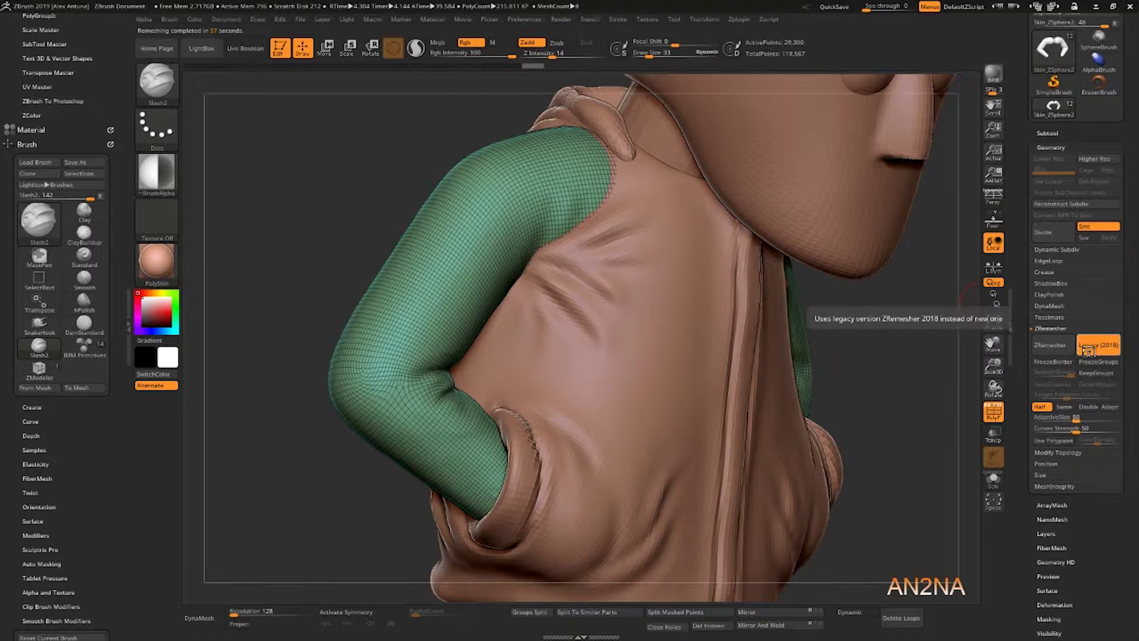
pyautogui.click(997, 414)
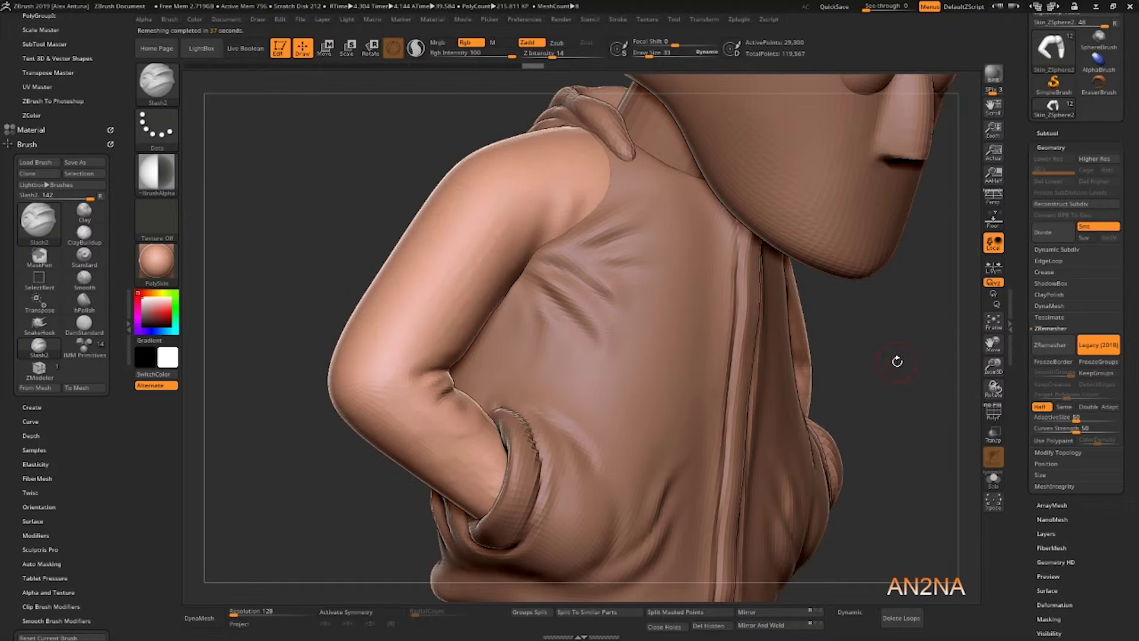
# - Try carving elbow folds on the arms after one subdivision and copying them across with Mirror And Weld
pyautogui.moveTo(896, 359); pyautogui.dragTo(848, 357)
pyautogui.click(1051, 233)
pyautogui.moveTo(961, 332); pyautogui.dragTo(907, 333)
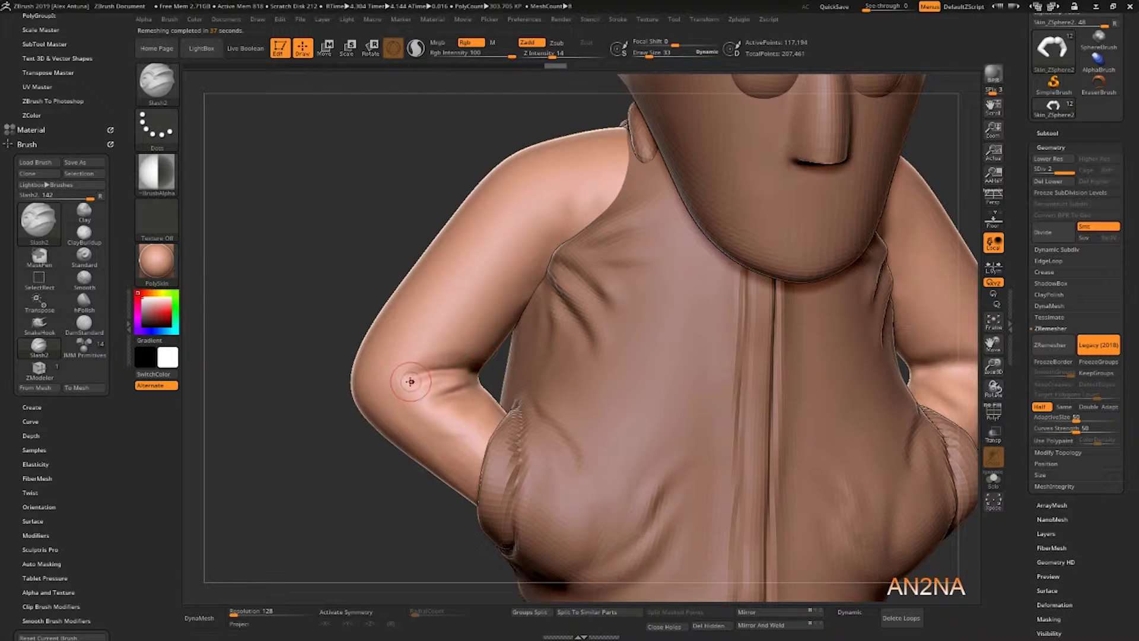
pyautogui.moveTo(406, 380); pyautogui.dragTo(476, 381)
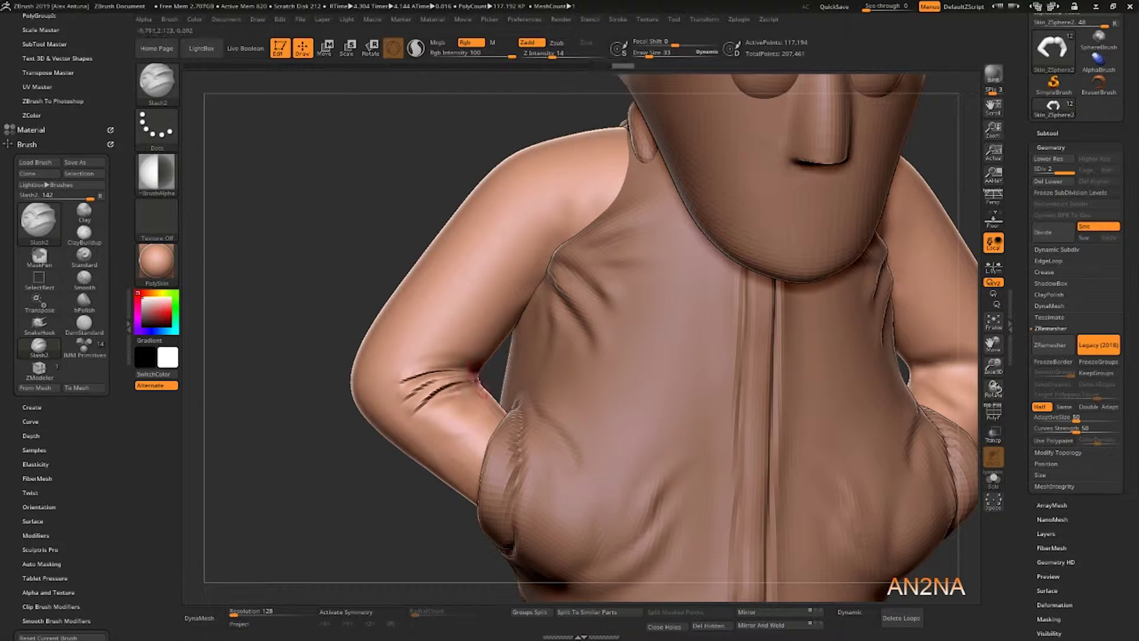
pyautogui.click(779, 630)
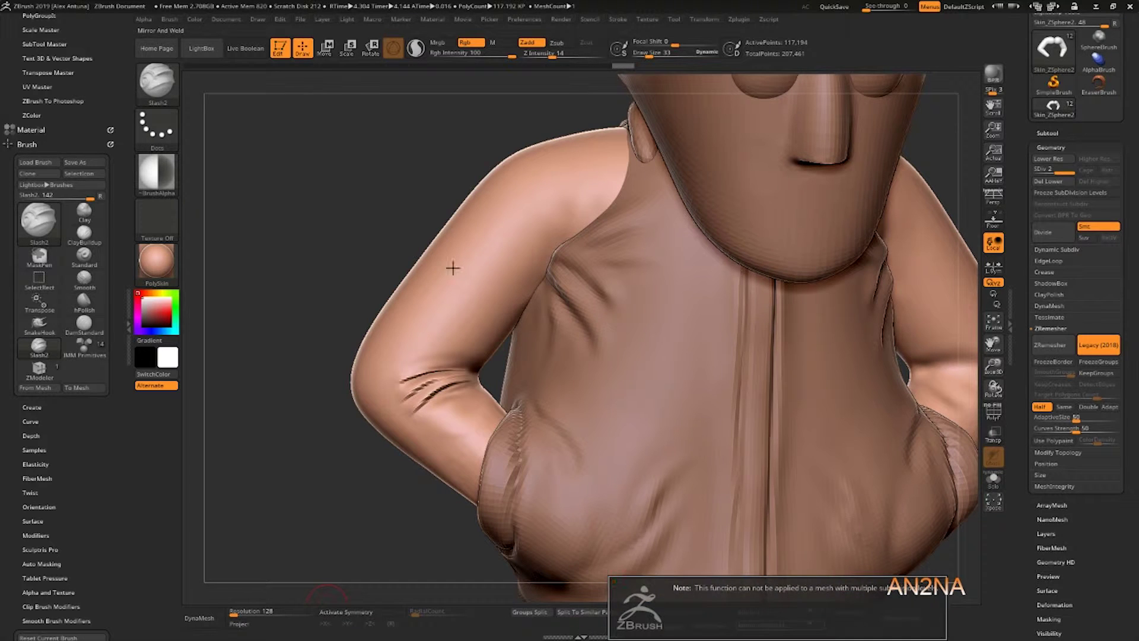
pyautogui.hotkey('shift', 'd')
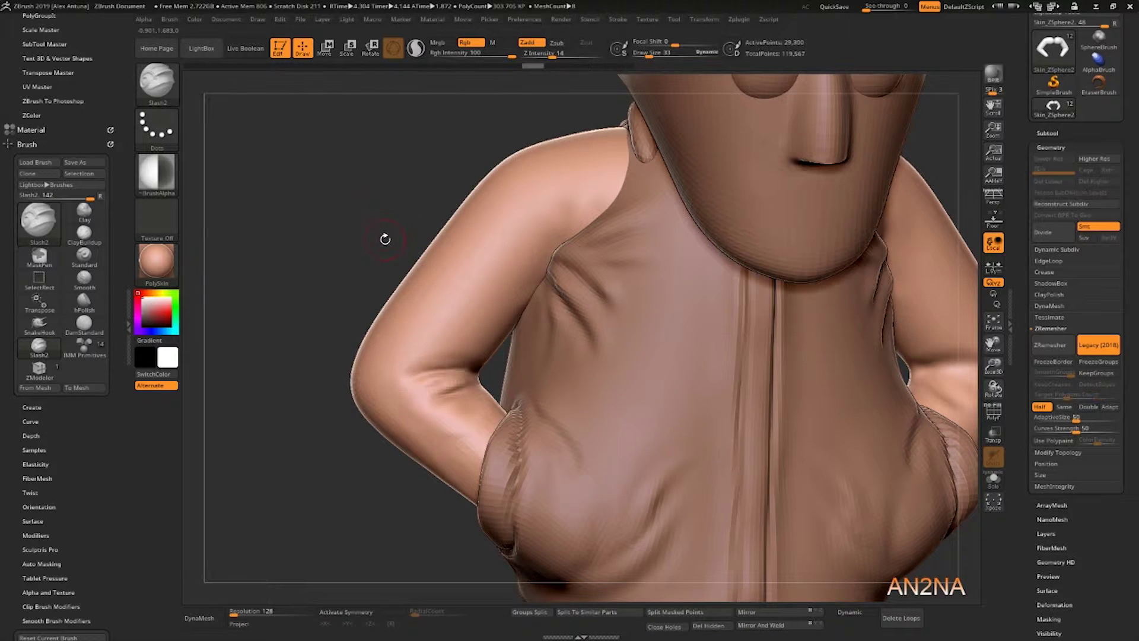
# - Apply Mirror And Weld to the undivided arms, activate X symmetry, and subdivide them once
pyautogui.click(780, 627)
pyautogui.click(347, 612)
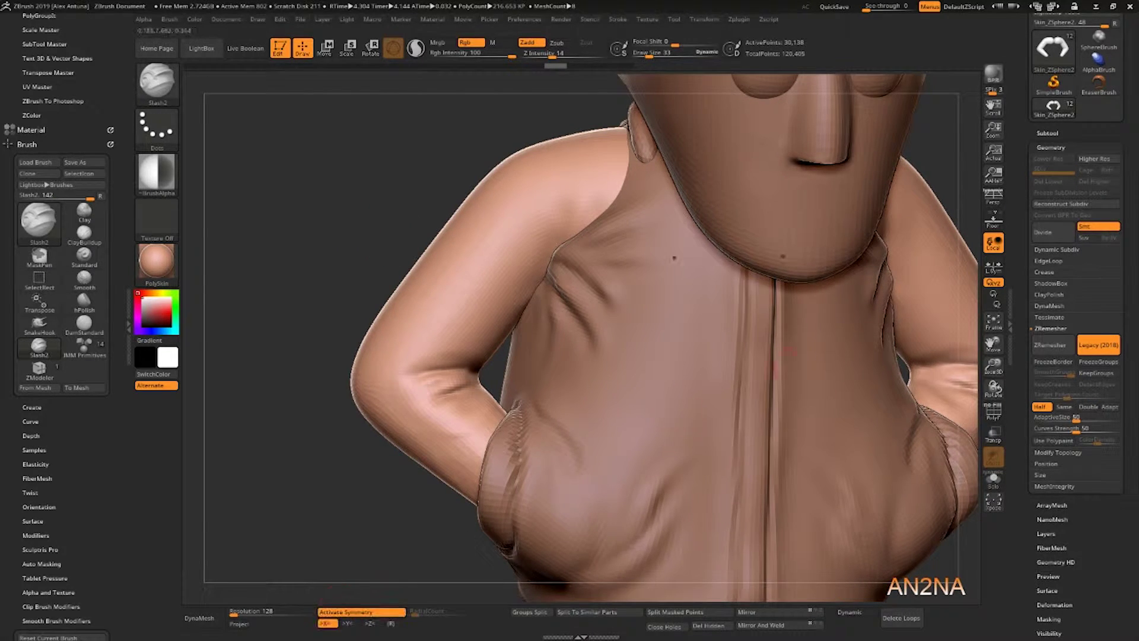
pyautogui.click(1048, 240)
# - Carve a sharp crease across the inner elbows, and smooth the arms near the armpits with transparency on
pyautogui.moveTo(406, 387)
pyautogui.mouseDown()
pyautogui.moveTo(455, 375)
pyautogui.moveTo(417, 362)
pyautogui.moveTo(463, 365)
pyautogui.moveTo(406, 374)
pyautogui.mouseUp()
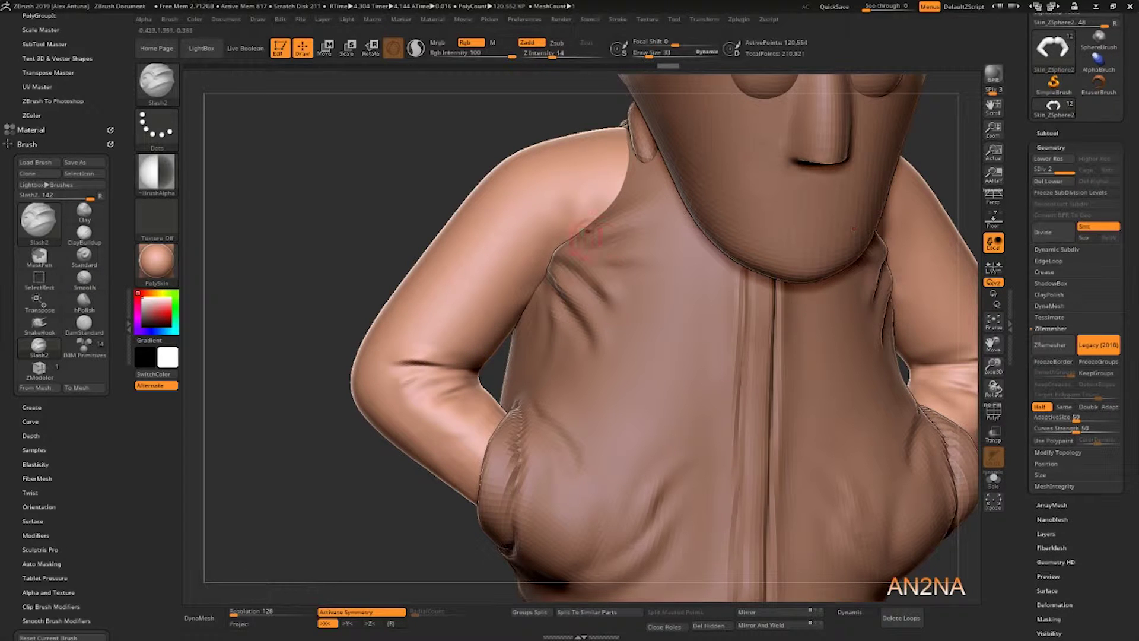
pyautogui.moveTo(546, 274)
pyautogui.mouseDown()
pyautogui.moveTo(567, 209)
pyautogui.moveTo(546, 263)
pyautogui.mouseUp()
pyautogui.hotkey('ctrl', 'z')
pyautogui.hotkey('shift', 't')
pyautogui.moveTo(598, 199)
pyautogui.mouseDown()
pyautogui.moveTo(573, 238)
pyautogui.moveTo(566, 218)
pyautogui.mouseUp()
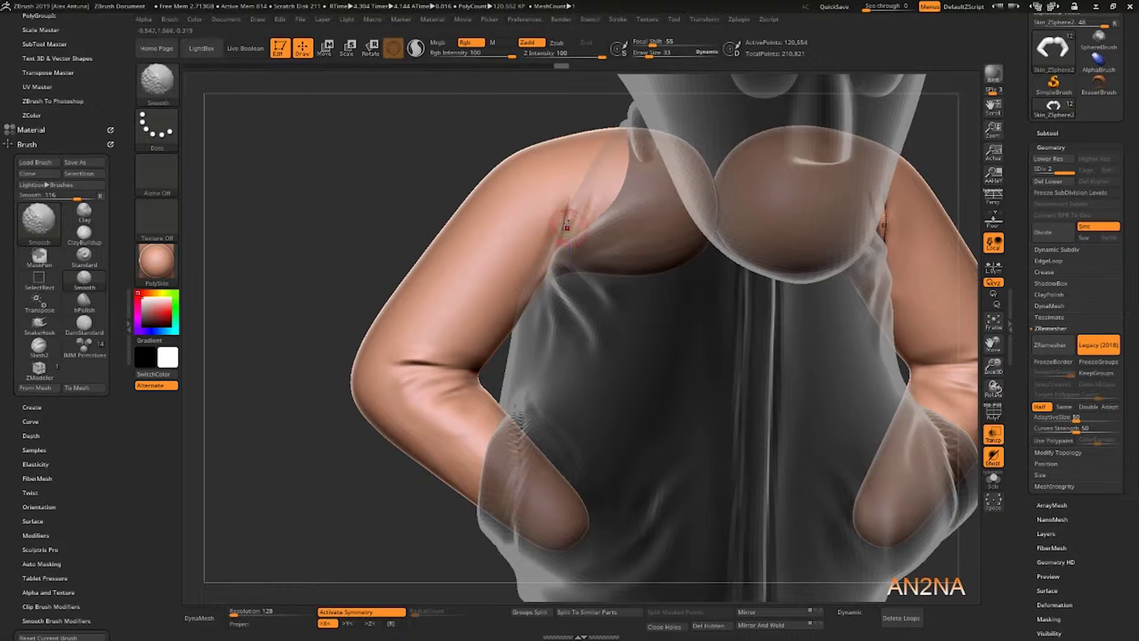
# - Turn off transparency and carve short folds on the sleeves around the armpits with the Slash2 brush
pyautogui.hotkey('shift', 't')
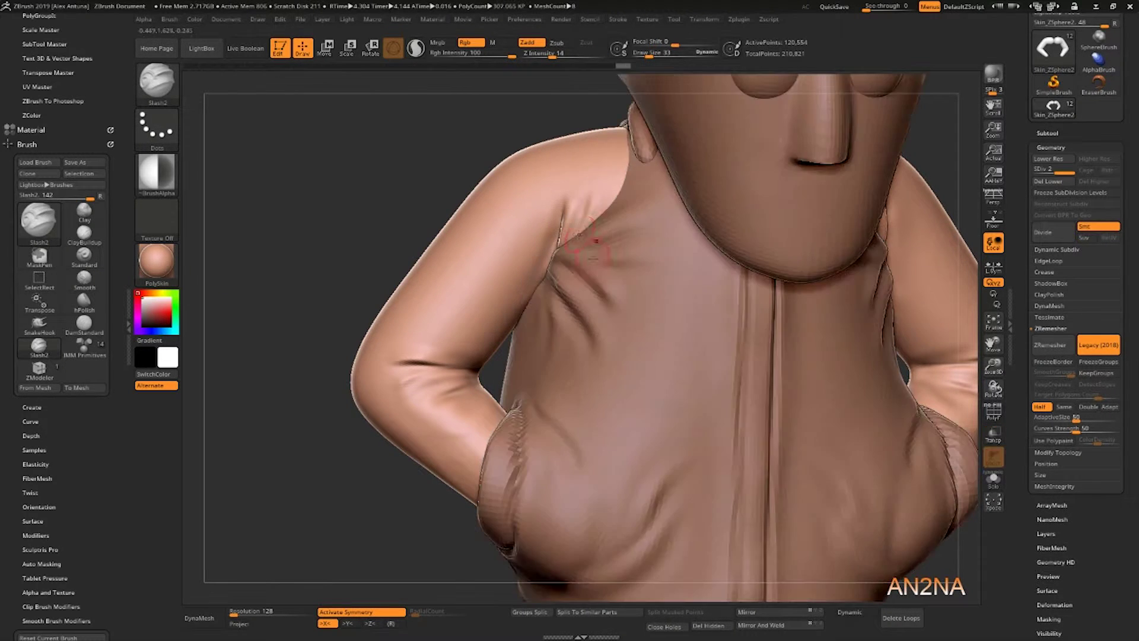
pyautogui.moveTo(519, 229); pyautogui.dragTo(577, 237, button='right')
pyautogui.moveTo(516, 178); pyautogui.dragTo(568, 209, button='right')
pyautogui.moveTo(612, 218)
pyautogui.mouseDown()
pyautogui.moveTo(614, 151)
pyautogui.moveTo(618, 186)
pyautogui.mouseUp()
pyautogui.moveTo(424, 203)
pyautogui.mouseDown(button='right')
pyautogui.moveTo(367, 184)
pyautogui.moveTo(408, 217)
pyautogui.moveTo(465, 214)
pyautogui.mouseUp(button='right')
pyautogui.moveTo(536, 199)
pyautogui.mouseDown()
pyautogui.moveTo(529, 160)
pyautogui.moveTo(526, 195)
pyautogui.mouseUp()
pyautogui.moveTo(549, 193)
pyautogui.mouseDown(button='right')
pyautogui.moveTo(496, 185)
pyautogui.moveTo(508, 144)
pyautogui.moveTo(346, 249)
pyautogui.moveTo(477, 233)
pyautogui.mouseUp(button='right')
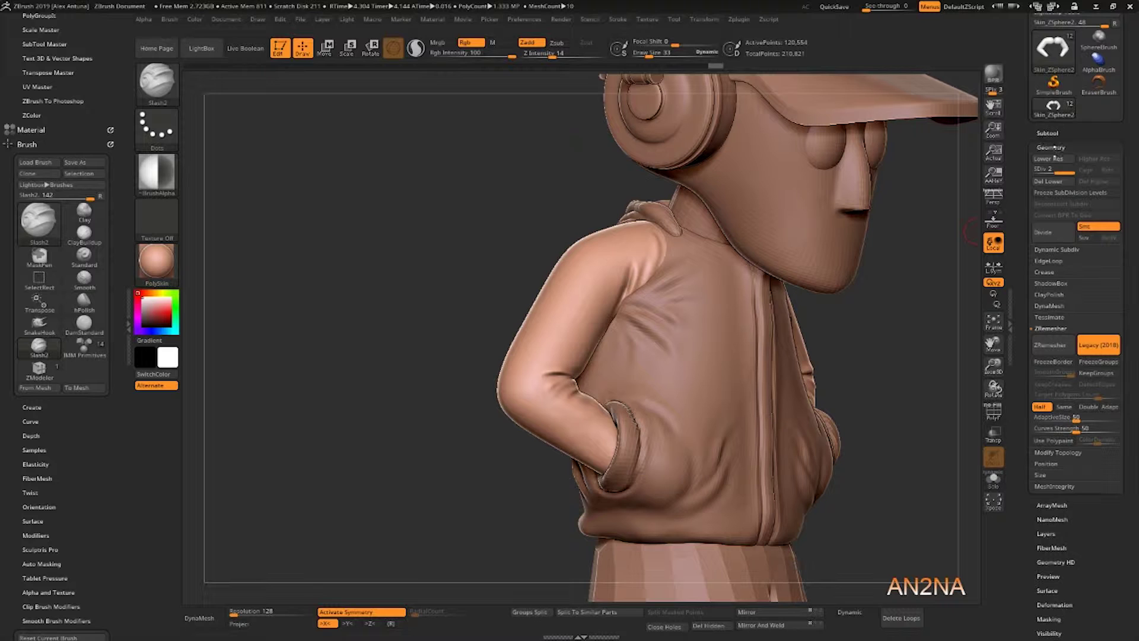
# - Move the jacket body and the arms to the start of the subtool list, and quick-save the project
pyautogui.keyDown('alt'); pyautogui.click(723, 323); pyautogui.keyUp('alt')
pyautogui.click(1047, 132)
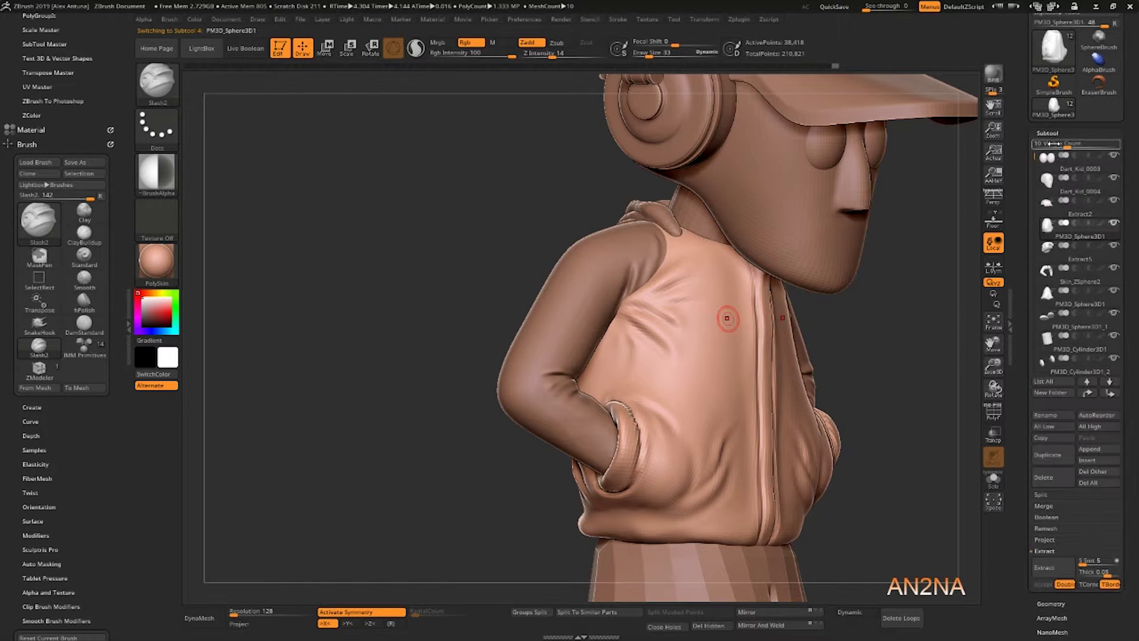
pyautogui.press('shift')
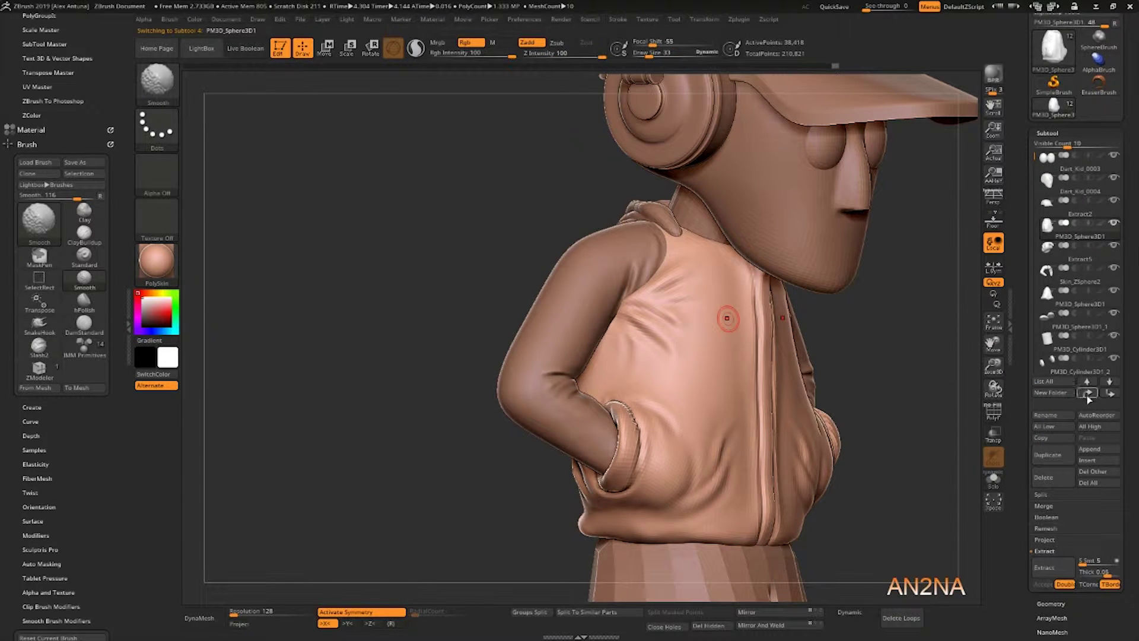
pyautogui.keyDown('shift'); pyautogui.click(1087, 395); pyautogui.keyUp('shift')
pyautogui.keyDown('alt'); pyautogui.click(574, 305); pyautogui.keyUp('alt')
pyautogui.keyDown('shift'); pyautogui.click(1087, 392); pyautogui.keyUp('shift')
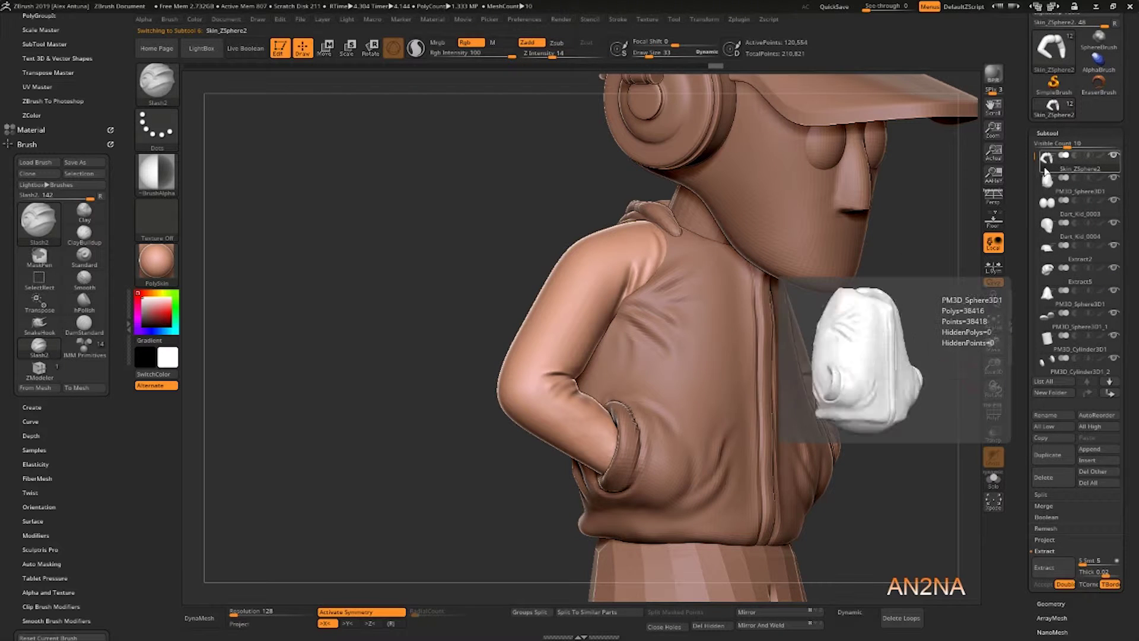
pyautogui.click(834, 7)
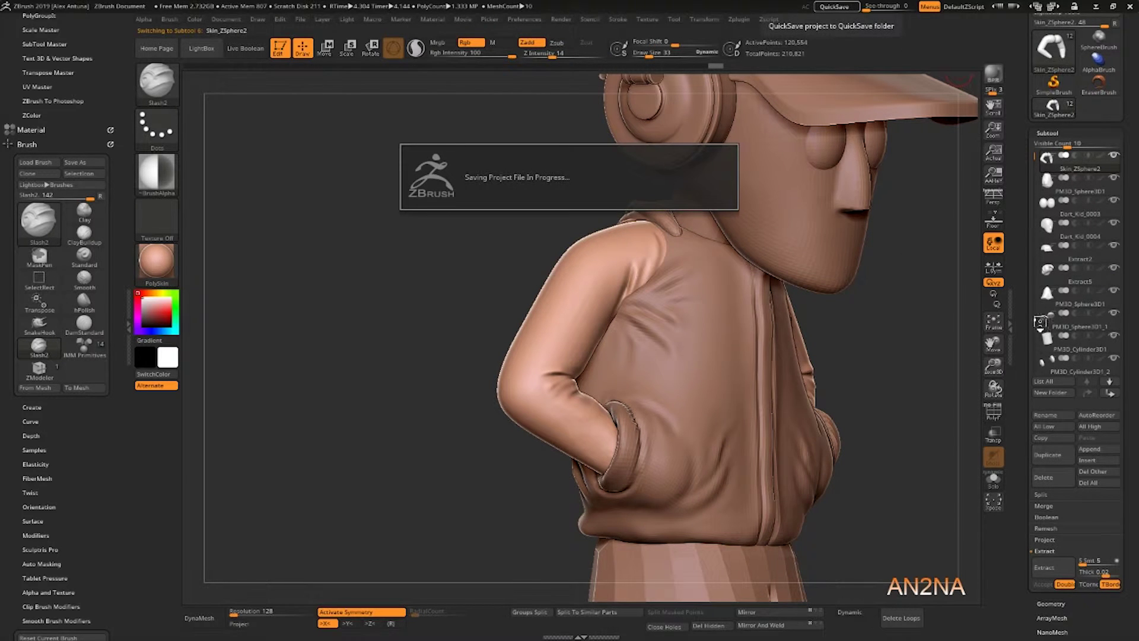
# - Merge the arms down into the jacket body subtool with MergeDown, accepting that it is not undoable
pyautogui.scroll(-10, 1035, 296)
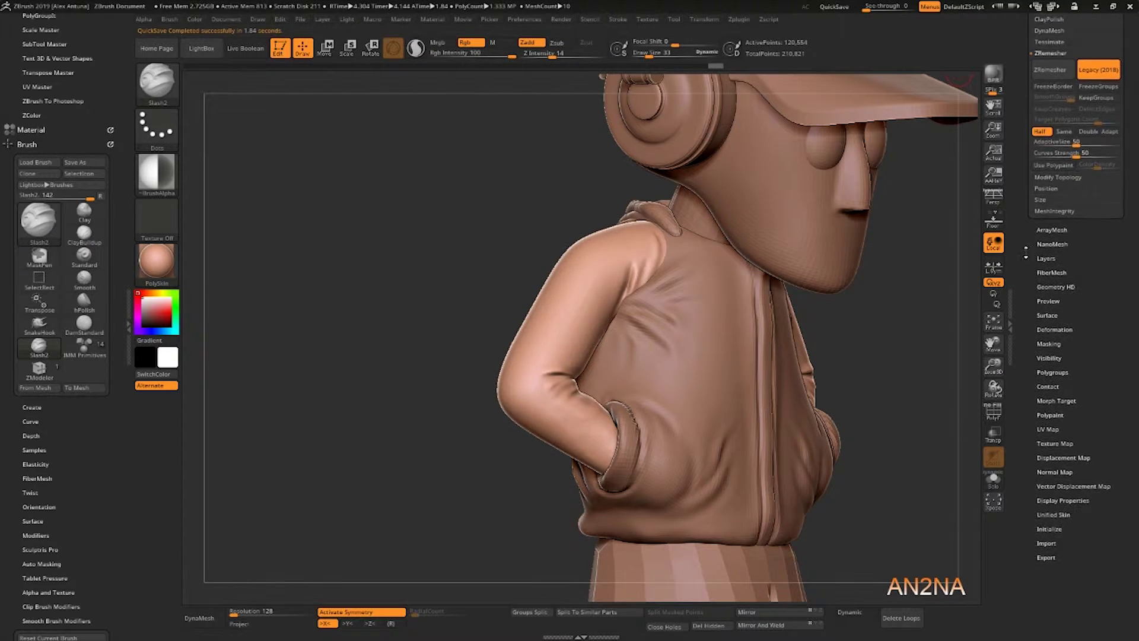
pyautogui.scroll(10, 1025, 252)
pyautogui.click(1055, 226)
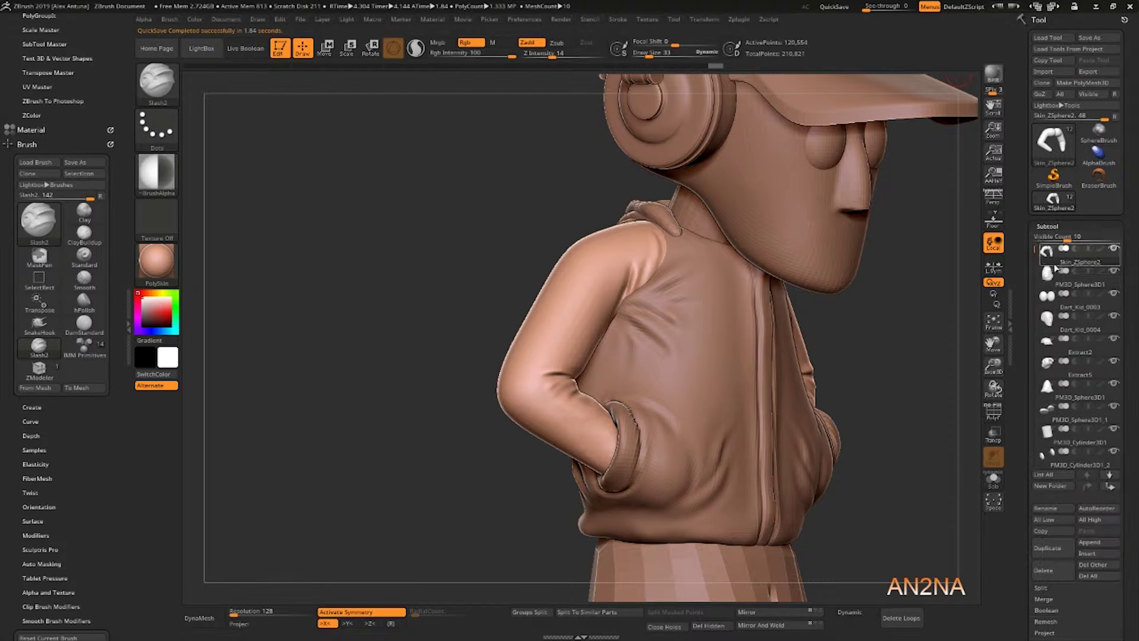
pyautogui.scroll(-5, 1062, 356)
pyautogui.scroll(5, 1061, 356)
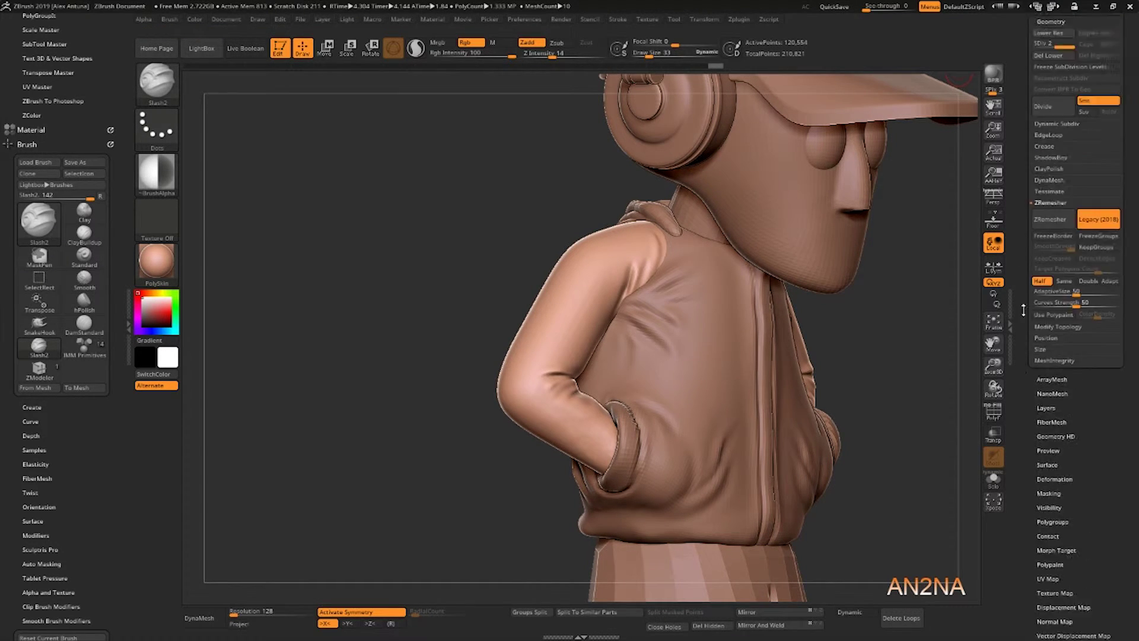
pyautogui.moveTo(1052, 273)
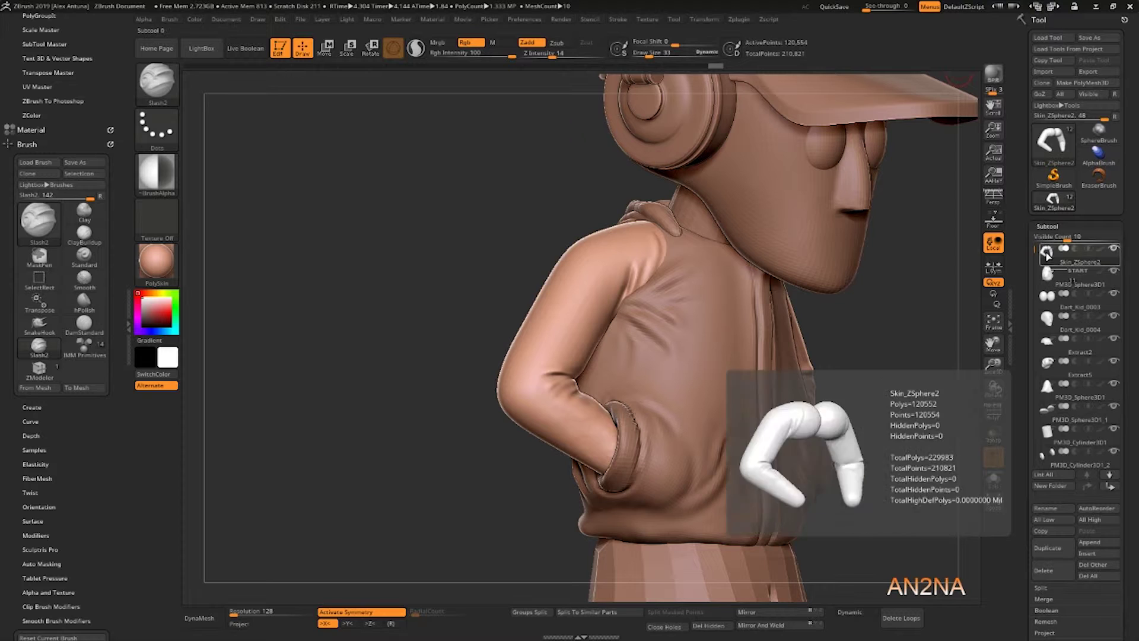
pyautogui.click(1044, 599)
pyautogui.click(1059, 613)
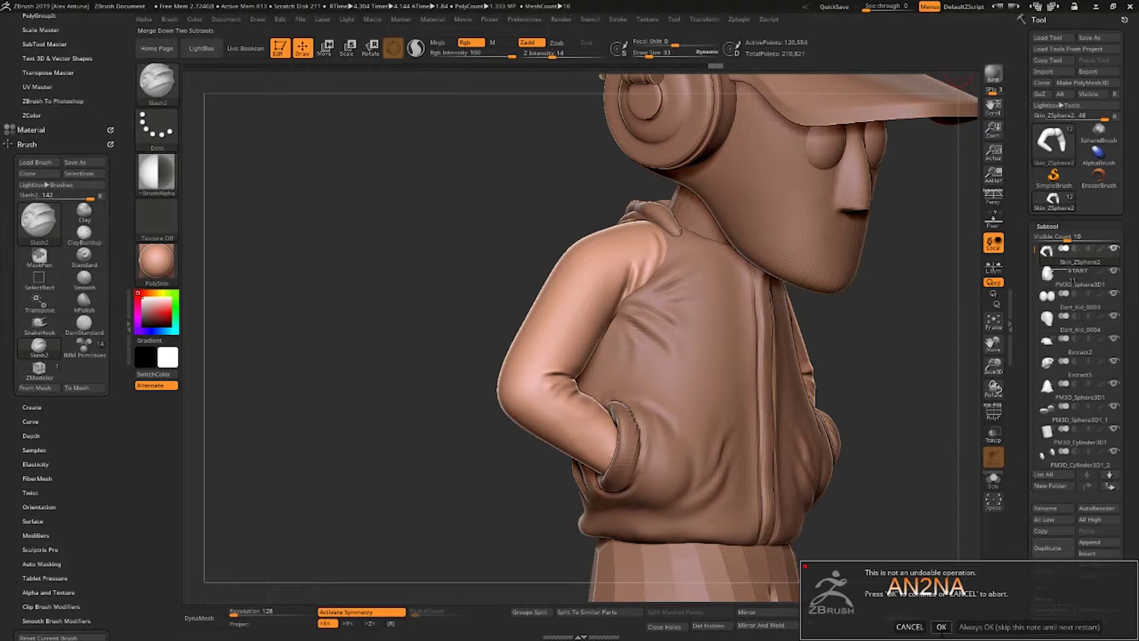
pyautogui.click(941, 628)
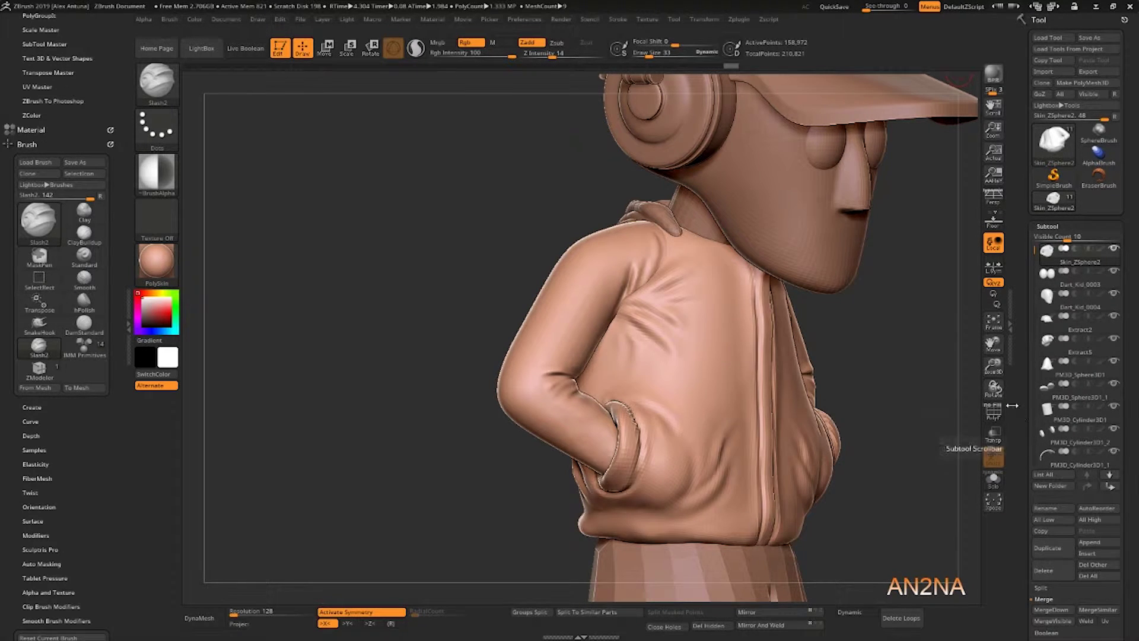
# - Smooth and re-carve the folds where the sleeves meet the jacket at the armpits
pyautogui.moveTo(1026, 569); pyautogui.dragTo(1039, 276)
pyautogui.click(1045, 394)
pyautogui.moveTo(1024, 183); pyautogui.dragTo(1028, 299)
pyautogui.keyDown('alt'); pyautogui.moveTo(609, 212); pyautogui.dragTo(615, 300); pyautogui.keyUp('alt')
pyautogui.click(997, 420)
pyautogui.click(996, 420)
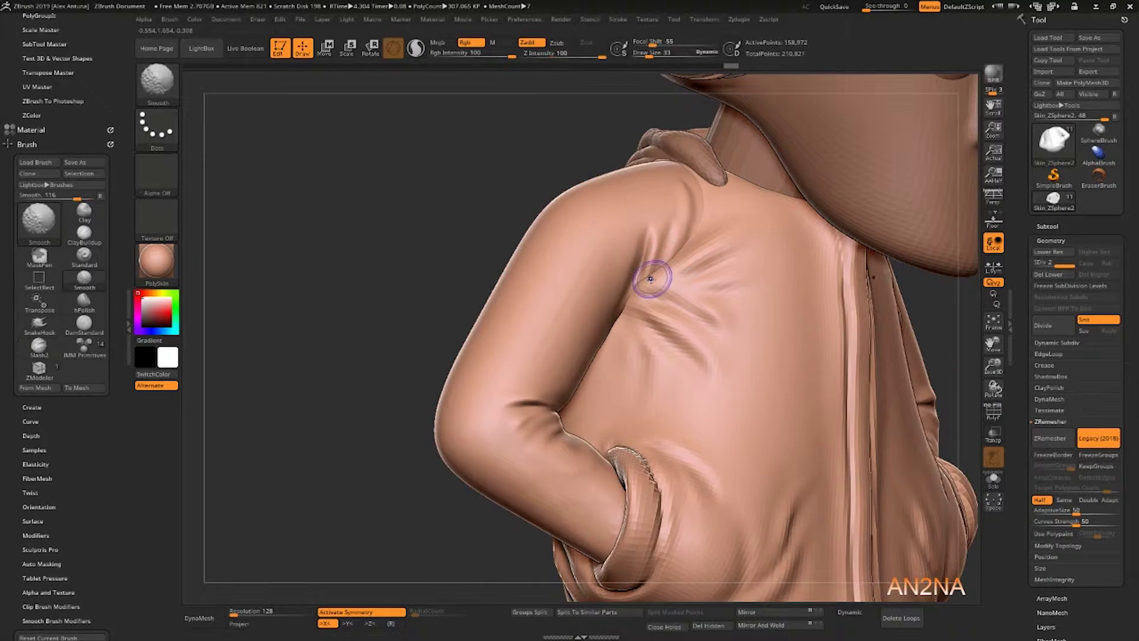
pyautogui.moveTo(641, 290); pyautogui.dragTo(660, 256)
pyautogui.keyDown('shift'); pyautogui.moveTo(652, 274); pyautogui.dragTo(657, 252); pyautogui.keyUp('shift')
pyautogui.moveTo(659, 261); pyautogui.dragTo(631, 267, button='right')
pyautogui.moveTo(632, 295); pyautogui.dragTo(660, 249)
pyautogui.moveTo(667, 272); pyautogui.dragTo(638, 271, button='right')
pyautogui.keyDown('shift'); pyautogui.moveTo(635, 274); pyautogui.dragTo(624, 295); pyautogui.keyUp('shift')
pyautogui.moveTo(691, 183)
pyautogui.mouseDown()
pyautogui.moveTo(681, 250)
pyautogui.moveTo(690, 190)
pyautogui.mouseUp()
pyautogui.moveTo(659, 261); pyautogui.dragTo(646, 291, button='right')
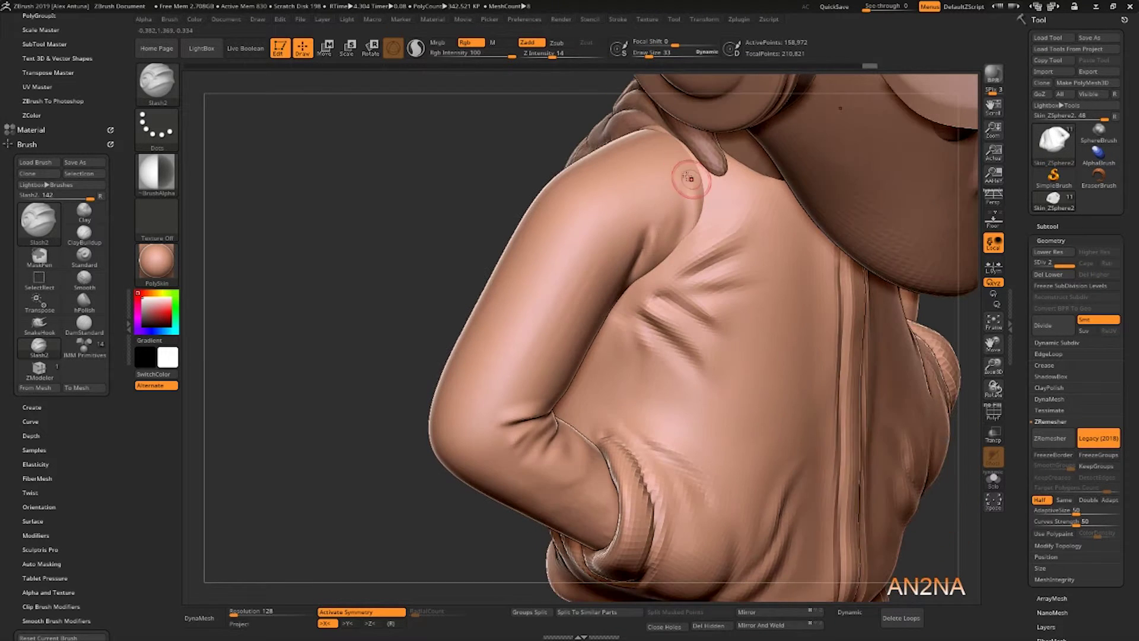
# - Carve the sleeve seam over the shoulder and smooth it, undoing the stray stroke
pyautogui.moveTo(665, 160); pyautogui.dragTo(730, 219)
pyautogui.moveTo(727, 215)
pyautogui.keyDown('shift'); pyautogui.mouseDown()
pyautogui.moveTo(666, 166)
pyautogui.moveTo(697, 180)
pyautogui.moveTo(720, 219)
pyautogui.moveTo(686, 181)
pyautogui.moveTo(710, 188)
pyautogui.moveTo(690, 180)
pyautogui.moveTo(711, 213)
pyautogui.moveTo(682, 181)
pyautogui.mouseUp(); pyautogui.keyUp('shift')
pyautogui.moveTo(546, 152)
pyautogui.mouseDown()
pyautogui.moveTo(465, 177)
pyautogui.moveTo(587, 175)
pyautogui.moveTo(581, 217)
pyautogui.mouseUp()
pyautogui.hotkey('ctrl', 'z')
pyautogui.moveTo(616, 204); pyautogui.dragTo(581, 208, button='right')
pyautogui.moveTo(579, 216)
pyautogui.mouseDown()
pyautogui.moveTo(615, 172)
pyautogui.moveTo(581, 234)
pyautogui.mouseUp()
# - Carve soft horizontal folds across the jacket's lower back, just above the hem
pyautogui.moveTo(878, 261)
pyautogui.mouseDown()
pyautogui.moveTo(794, 267)
pyautogui.moveTo(765, 243)
pyautogui.mouseUp()
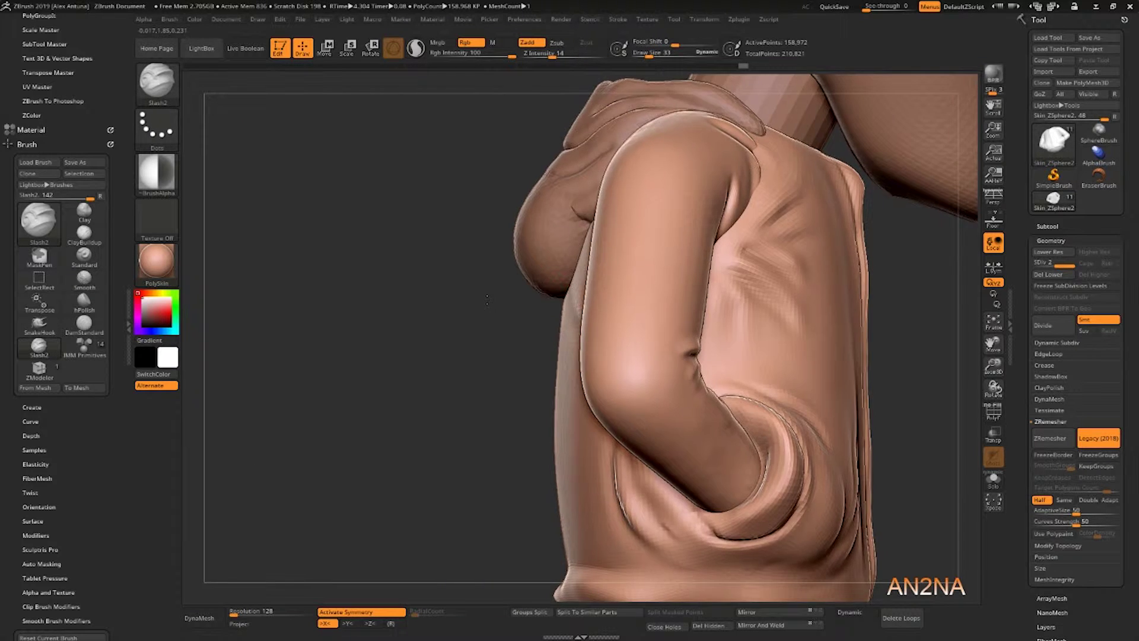
pyautogui.keyDown('alt'); pyautogui.moveTo(902, 332); pyautogui.dragTo(889, 261); pyautogui.keyUp('alt')
pyautogui.moveTo(830, 296); pyautogui.dragTo(914, 309)
pyautogui.keyDown('ctrl'); pyautogui.moveTo(664, 309); pyautogui.dragTo(665, 335, button='right'); pyautogui.keyUp('ctrl')
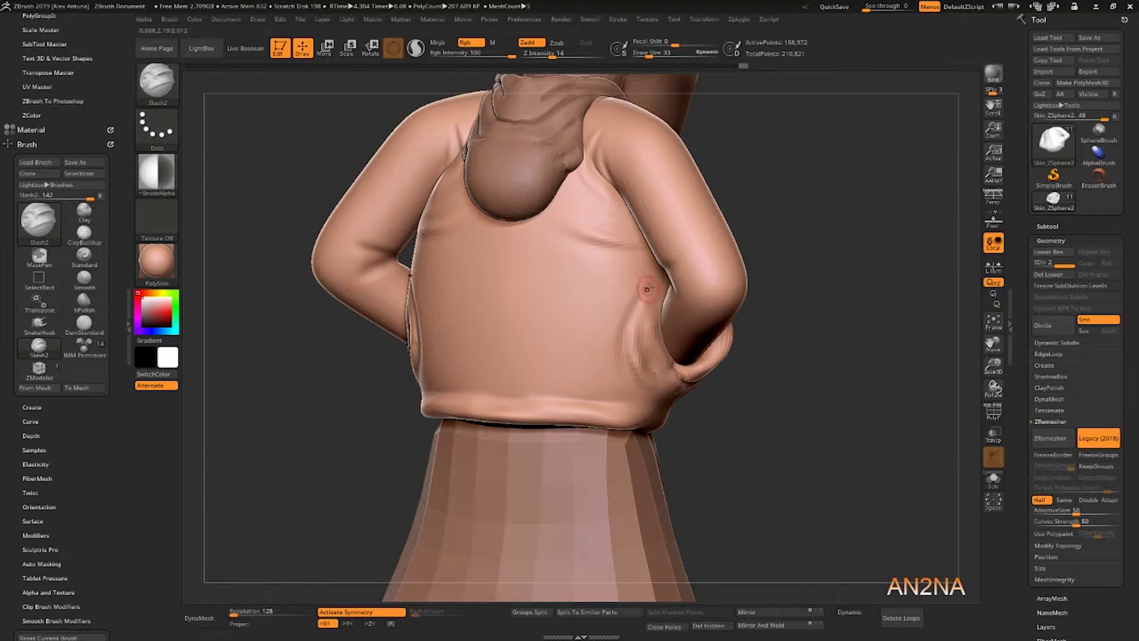
pyautogui.moveTo(645, 287)
pyautogui.mouseDown()
pyautogui.moveTo(604, 326)
pyautogui.moveTo(460, 358)
pyautogui.mouseUp()
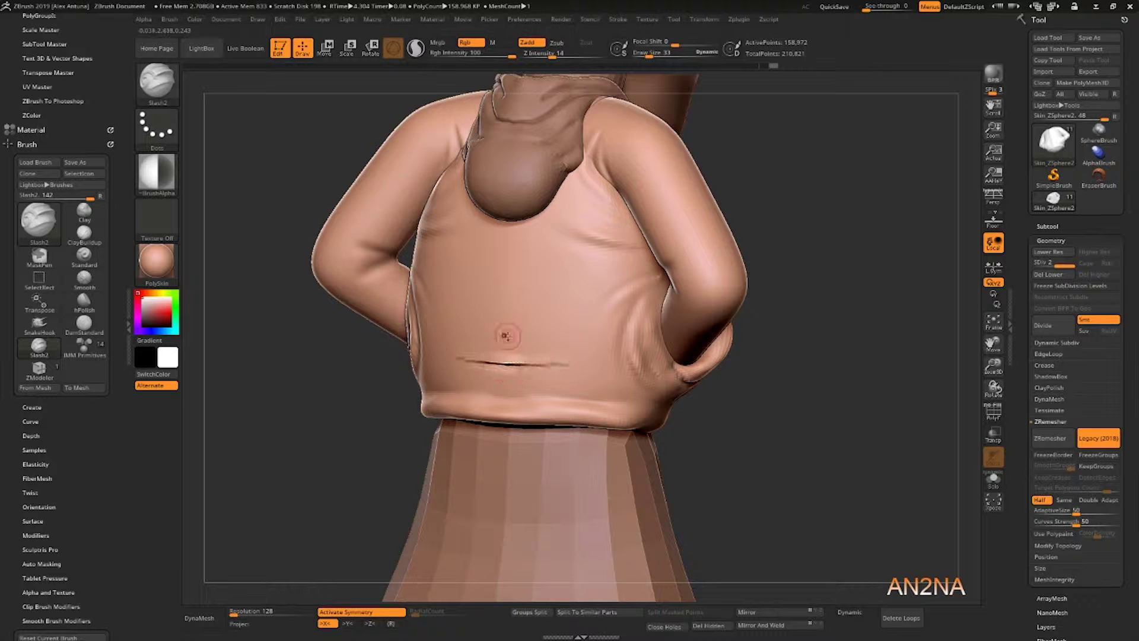
pyautogui.moveTo(564, 329)
pyautogui.mouseDown()
pyautogui.moveTo(503, 330)
pyautogui.moveTo(533, 358)
pyautogui.moveTo(466, 358)
pyautogui.mouseUp()
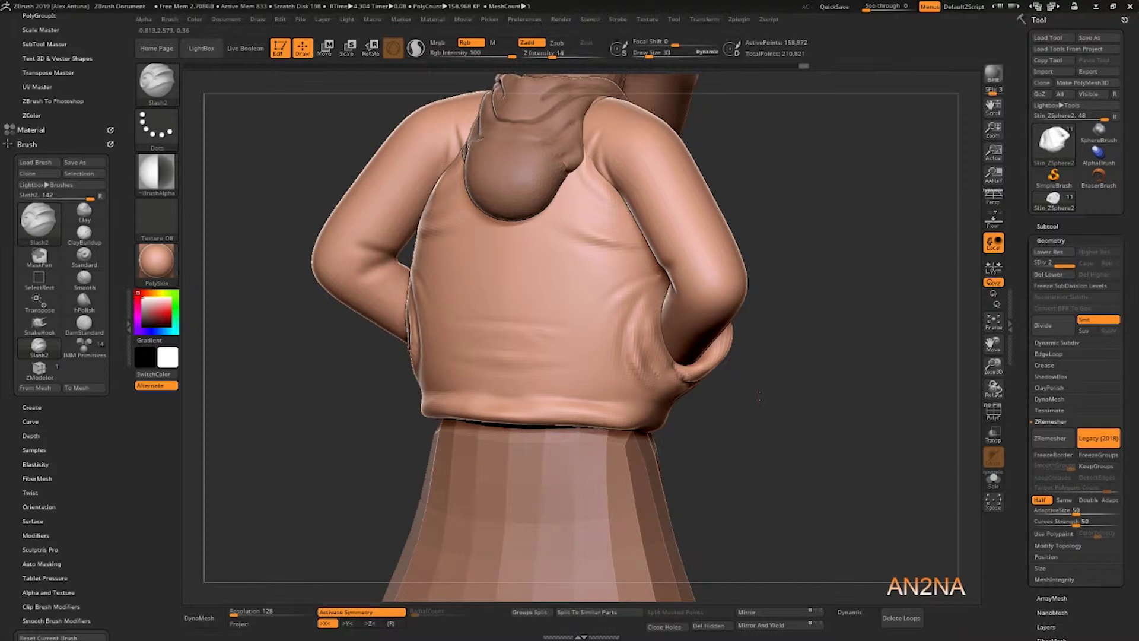
# - Inspect the merged jacket's topology at subdivision level 1 with transparency and the polyframe
pyautogui.moveTo(760, 396)
pyautogui.keyDown('alt'); pyautogui.mouseDown()
pyautogui.moveTo(760, 339)
pyautogui.moveTo(713, 318)
pyautogui.moveTo(771, 321)
pyautogui.moveTo(757, 350)
pyautogui.mouseUp(); pyautogui.keyUp('alt')
pyautogui.keyDown('ctrl'); pyautogui.moveTo(518, 343); pyautogui.dragTo(587, 412, button='right'); pyautogui.keyUp('ctrl')
pyautogui.moveTo(1064, 262); pyautogui.dragTo(1037, 262)
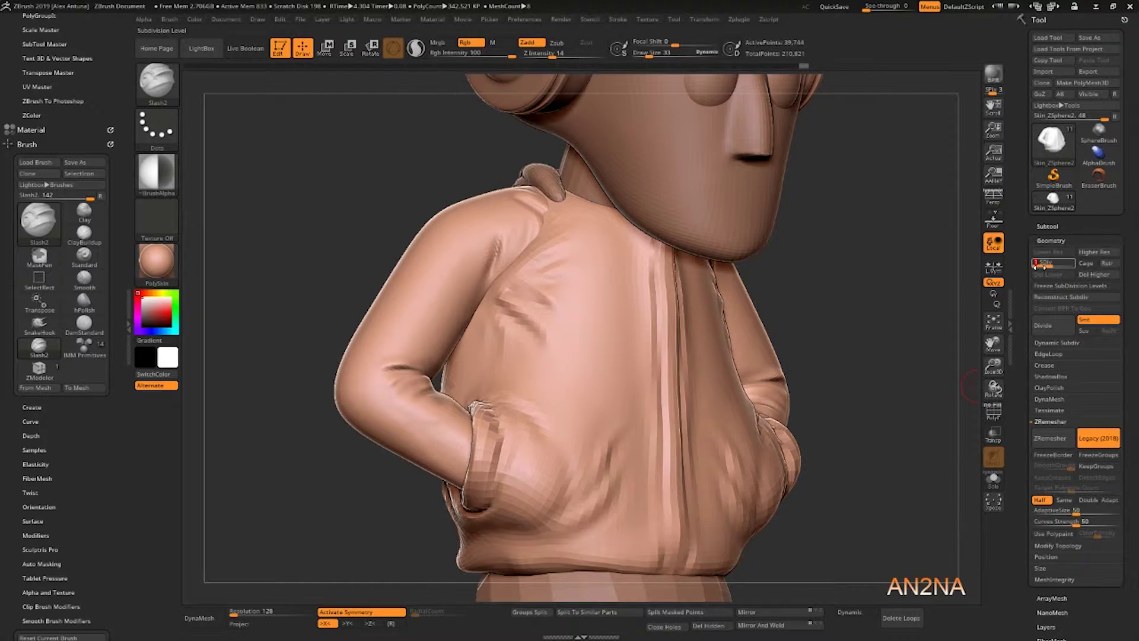
pyautogui.click(994, 434)
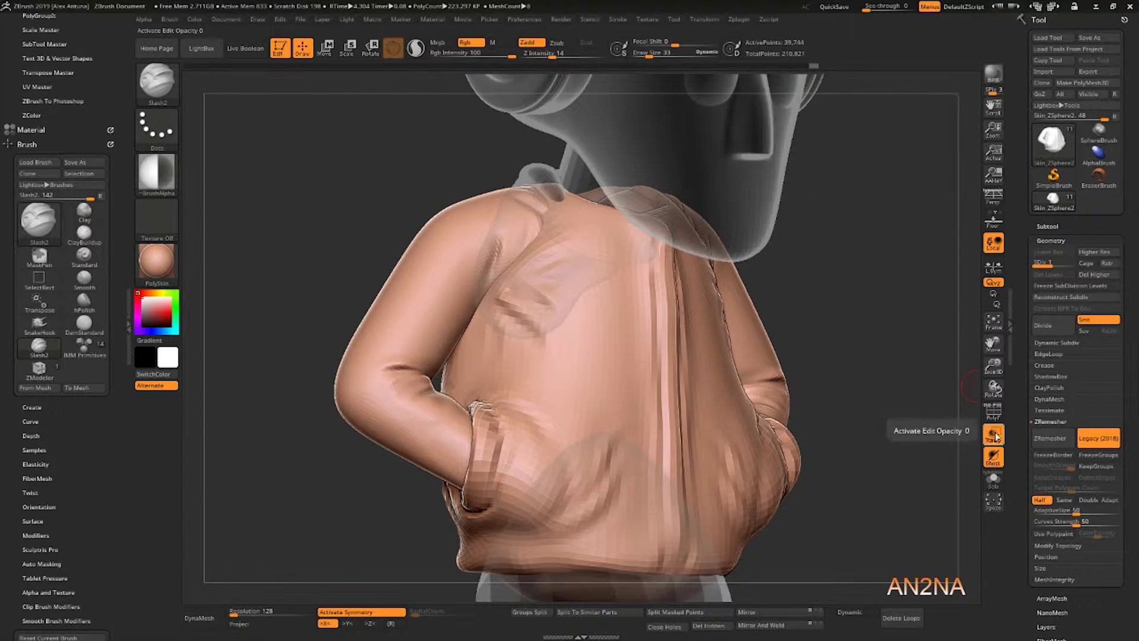
pyautogui.click(994, 435)
pyautogui.click(996, 416)
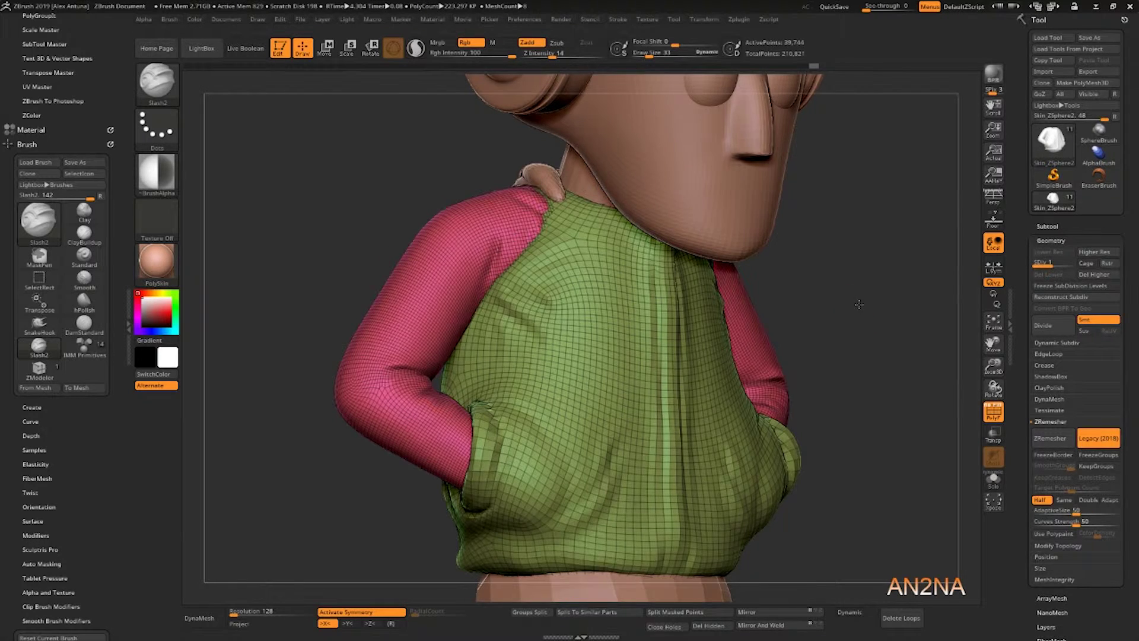
pyautogui.moveTo(859, 304); pyautogui.dragTo(771, 317)
# - Subdivide the merged jacket to level 3 and turn off the polyframe
pyautogui.press('d')
pyautogui.press('d')
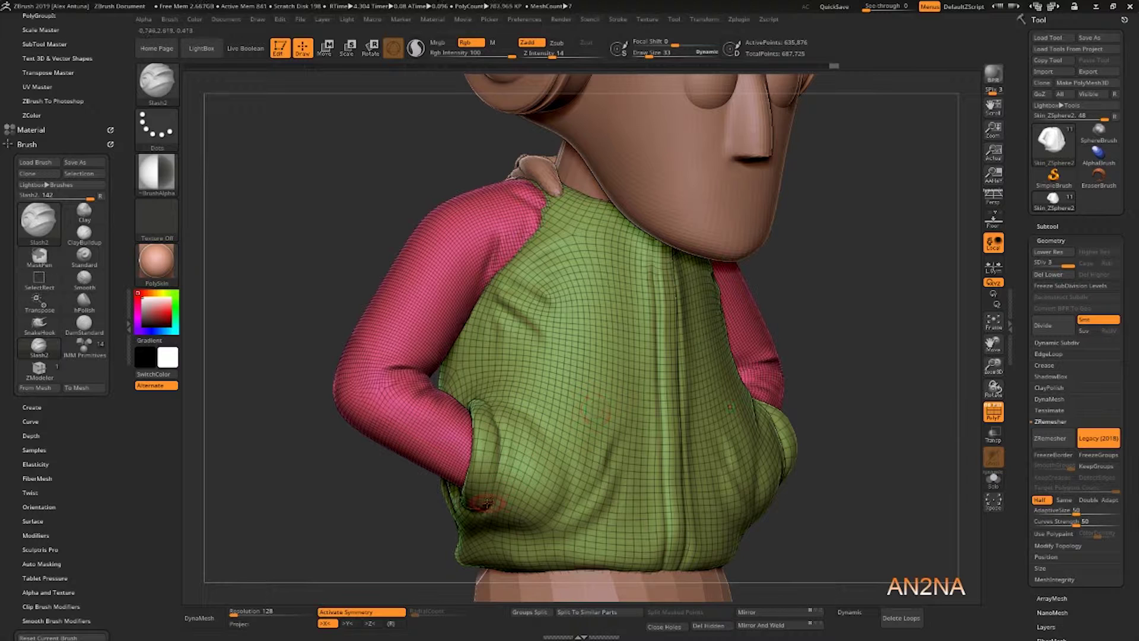
pyautogui.press('shift')
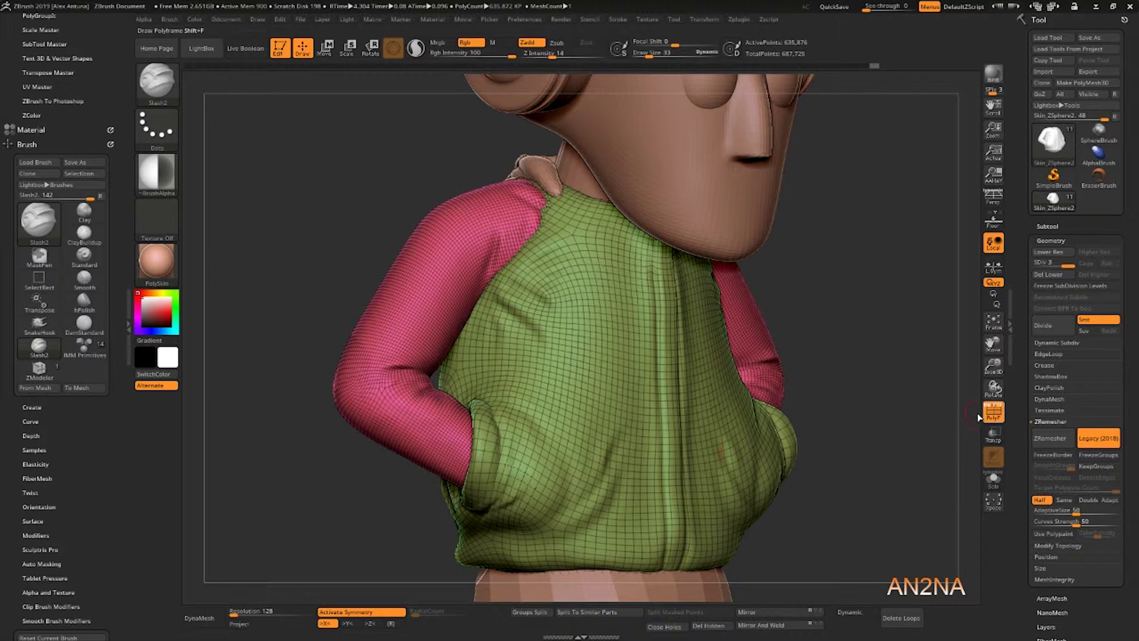
pyautogui.hotkey('shift', 'f')
pyautogui.press('shift')
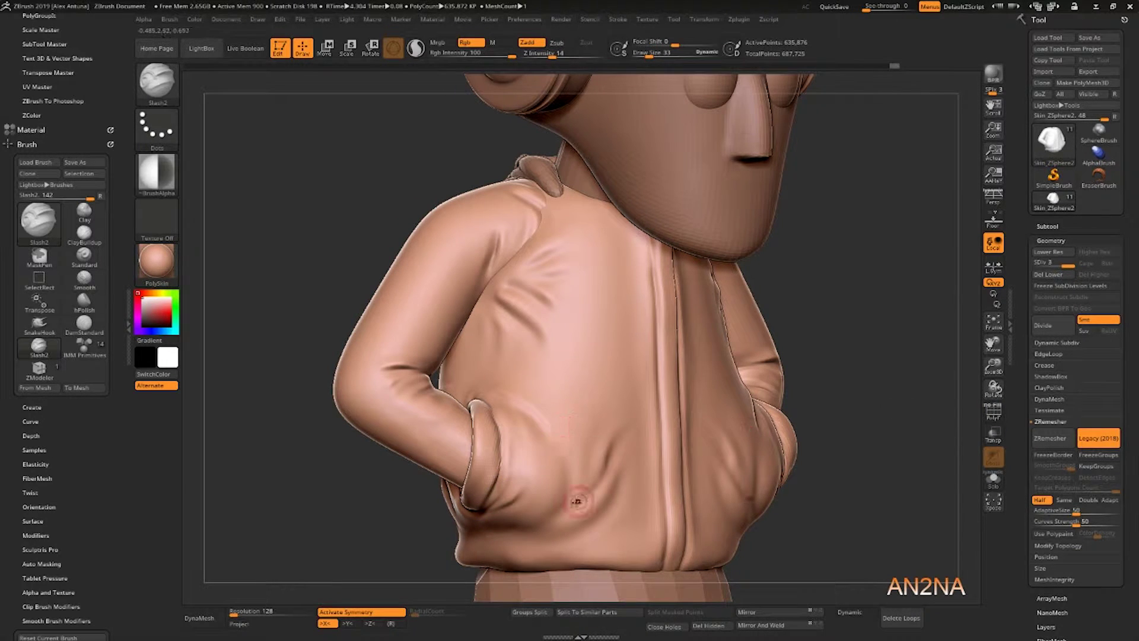
# - Carve diagonal folds on the jacket's lower front beside the pockets, and soften them by smoothing
pyautogui.moveTo(567, 512); pyautogui.dragTo(614, 449)
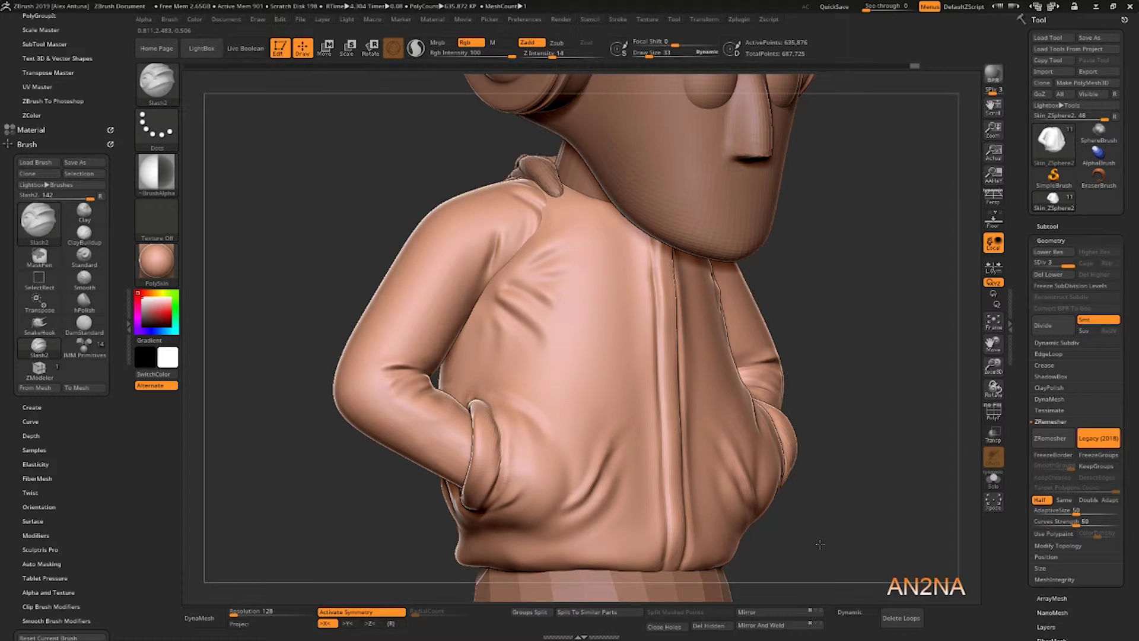
pyautogui.keyDown('ctrl'); pyautogui.moveTo(593, 487); pyautogui.dragTo(567, 518, button='right'); pyautogui.keyUp('ctrl')
pyautogui.hotkey('ctrl', 'z')
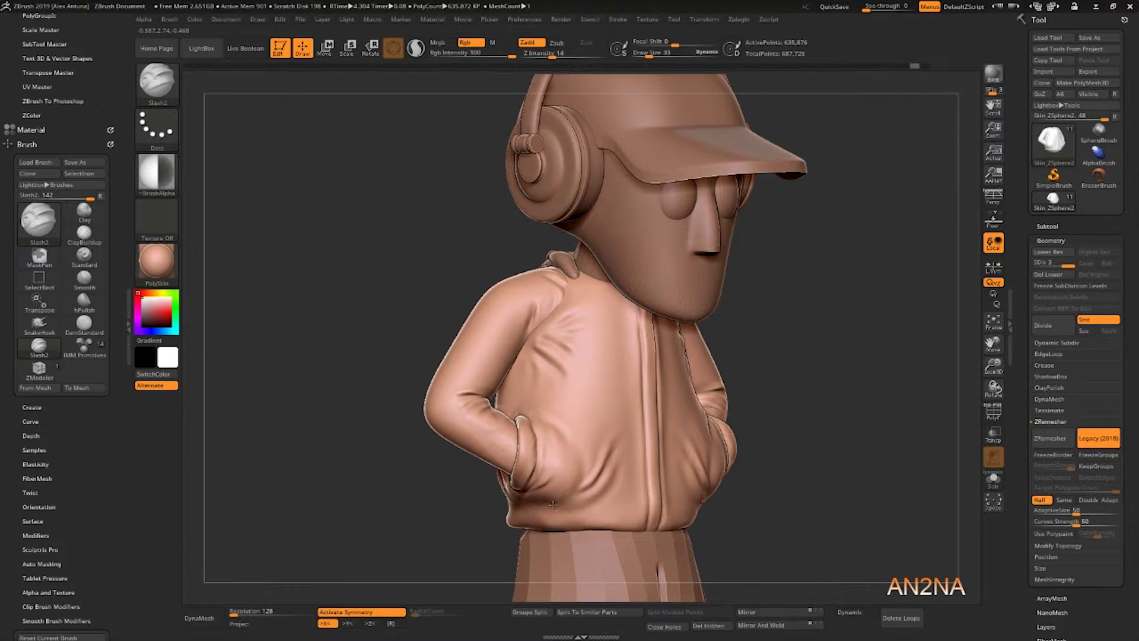
pyautogui.keyDown('shift'); pyautogui.moveTo(576, 493); pyautogui.dragTo(590, 477); pyautogui.keyUp('shift')
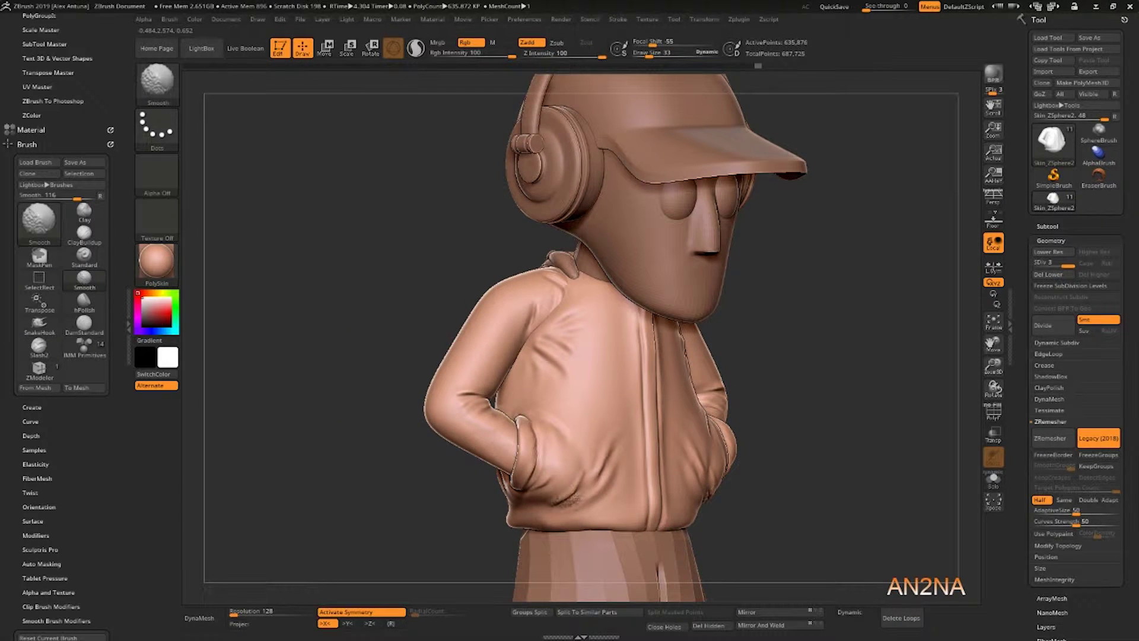
# - Select the trousers subtool and subdivide it to level 4
pyautogui.moveTo(409, 376)
pyautogui.mouseDown()
pyautogui.moveTo(445, 318)
pyautogui.moveTo(436, 318)
pyautogui.moveTo(691, 388)
pyautogui.mouseUp()
pyautogui.keyDown('alt'); pyautogui.moveTo(859, 451); pyautogui.dragTo(844, 307); pyautogui.keyUp('alt')
pyautogui.keyDown('alt'); pyautogui.click(733, 428); pyautogui.keyUp('alt')
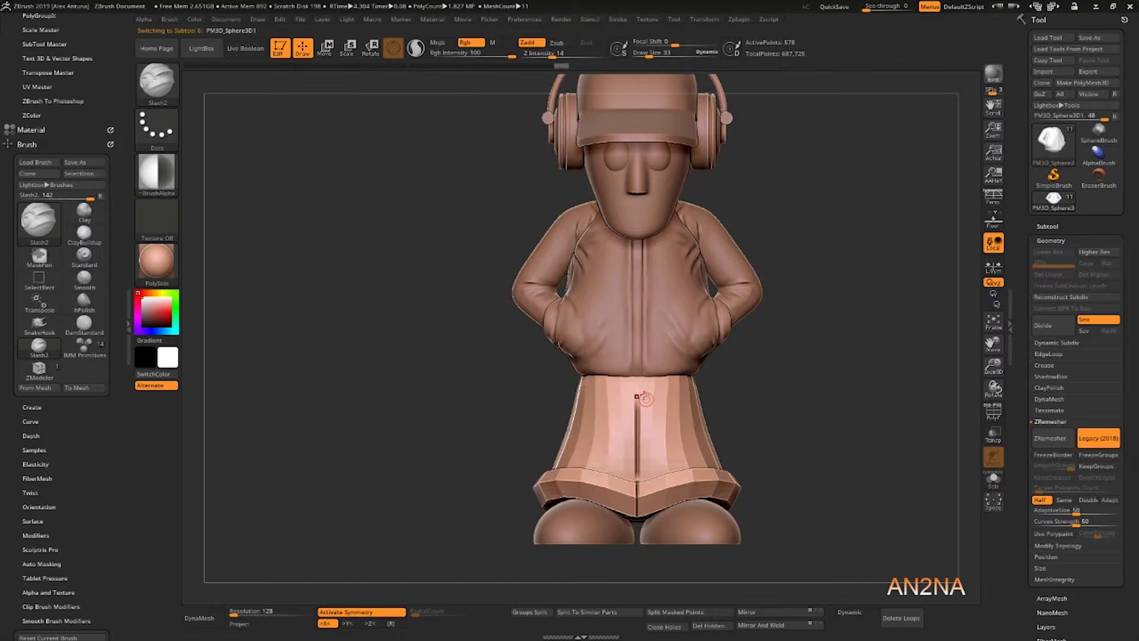
pyautogui.keyDown('alt'); pyautogui.moveTo(771, 415); pyautogui.dragTo(734, 428); pyautogui.keyUp('alt')
pyautogui.click(1047, 325)
pyautogui.click(1048, 325)
pyautogui.click(1047, 325)
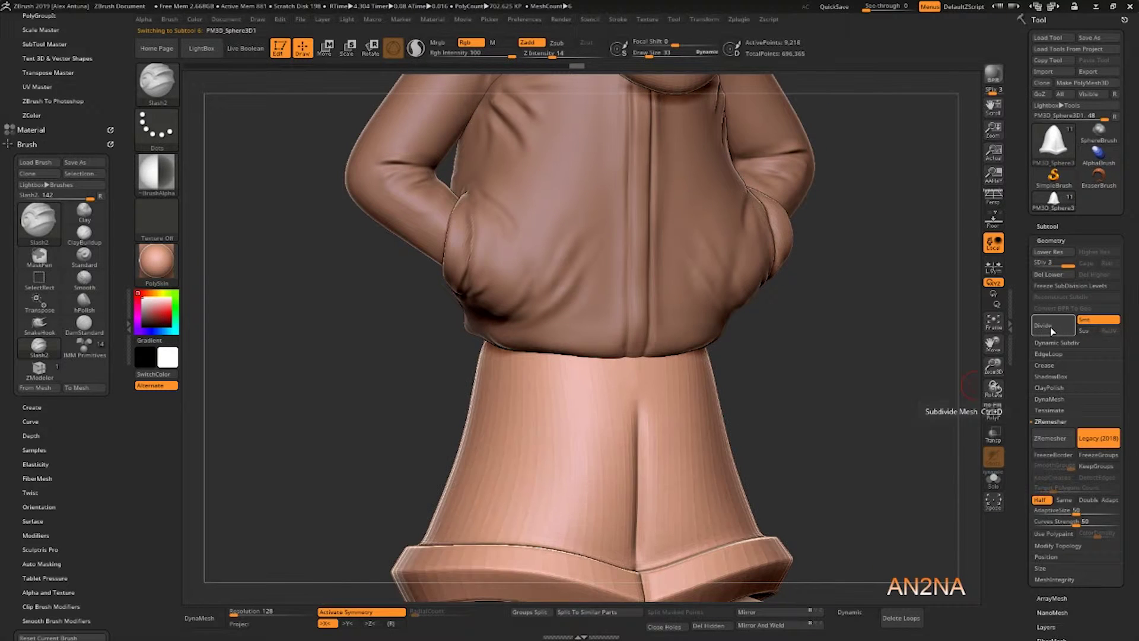
# - Smooth the top of the trousers' central crease and carve small folds fanning out from it with DamStandard
pyautogui.moveTo(640, 409)
pyautogui.keyDown('shift'); pyautogui.mouseDown()
pyautogui.moveTo(674, 392)
pyautogui.moveTo(640, 409)
pyautogui.moveTo(687, 418)
pyautogui.moveTo(714, 404)
pyautogui.mouseUp(); pyautogui.keyUp('shift')
pyautogui.press('shift')
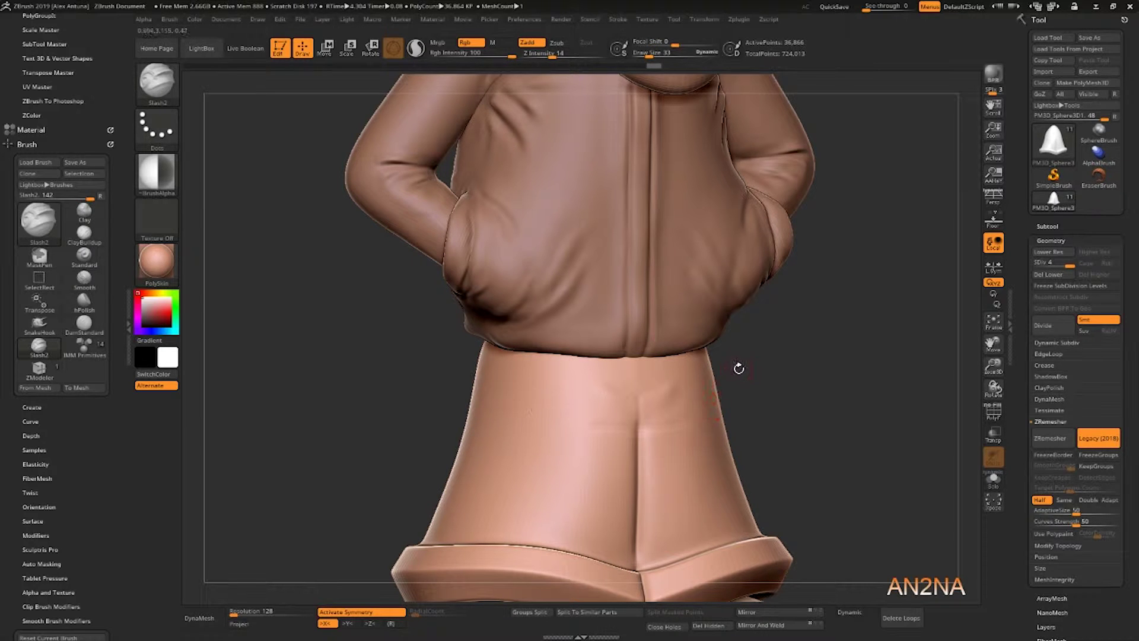
pyautogui.press('b')
pyautogui.press('d')
pyautogui.press('s')
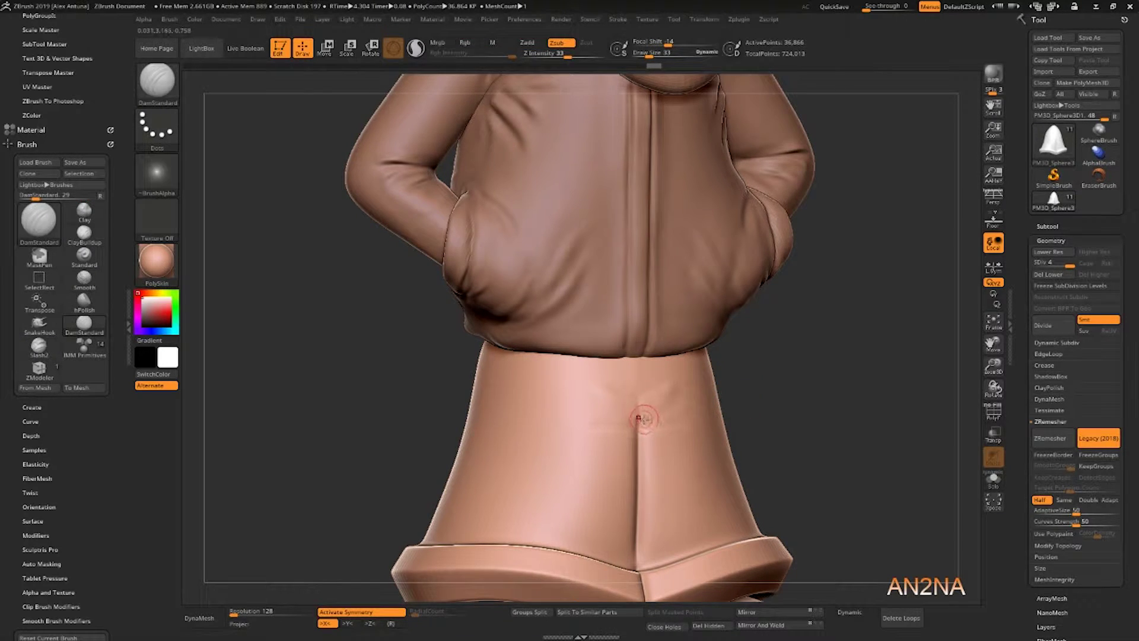
pyautogui.moveTo(682, 409)
pyautogui.mouseDown()
pyautogui.moveTo(634, 416)
pyautogui.moveTo(678, 404)
pyautogui.mouseUp()
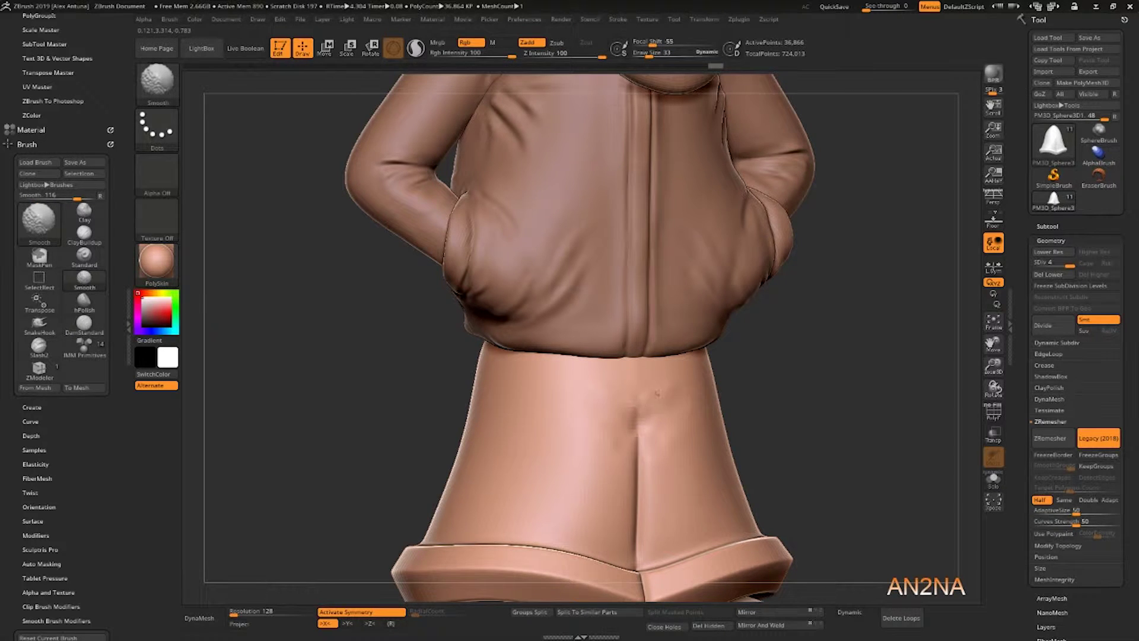
pyautogui.keyDown('shift'); pyautogui.moveTo(658, 392); pyautogui.dragTo(638, 422, button='right'); pyautogui.keyUp('shift')
pyautogui.moveTo(638, 414)
pyautogui.mouseDown()
pyautogui.moveTo(639, 424)
pyautogui.moveTo(682, 409)
pyautogui.mouseUp()
# - Deepen the trousers' central crease down through the hem, and smooth out the small folds at its top
pyautogui.keyDown('alt'); pyautogui.moveTo(836, 458); pyautogui.dragTo(847, 348, button='right'); pyautogui.keyUp('alt')
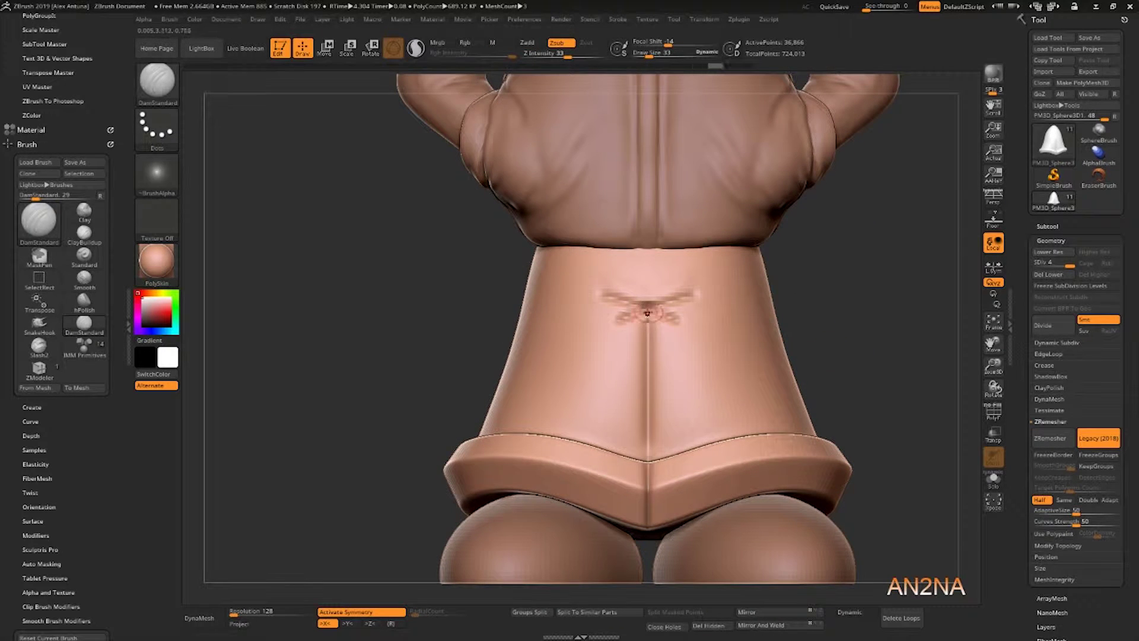
pyautogui.moveTo(646, 528); pyautogui.dragTo(648, 530)
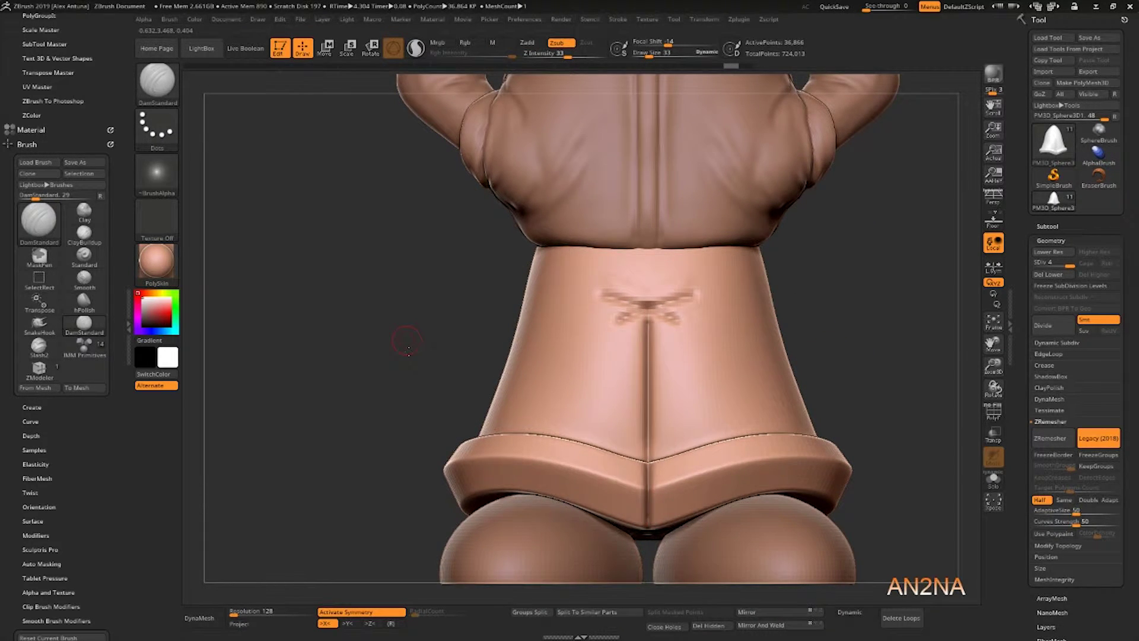
pyautogui.moveTo(407, 348); pyautogui.dragTo(640, 368)
pyautogui.press('shift')
pyautogui.moveTo(623, 306)
pyautogui.keyDown('shift'); pyautogui.mouseDown()
pyautogui.moveTo(670, 314)
pyautogui.moveTo(605, 297)
pyautogui.moveTo(664, 326)
pyautogui.mouseUp(); pyautogui.keyUp('shift')
# - Build up the fabric just above the trousers' central crease with ClayBuildup, and smooth the added volume
pyautogui.press('b')
pyautogui.press('c')
pyautogui.press('b')
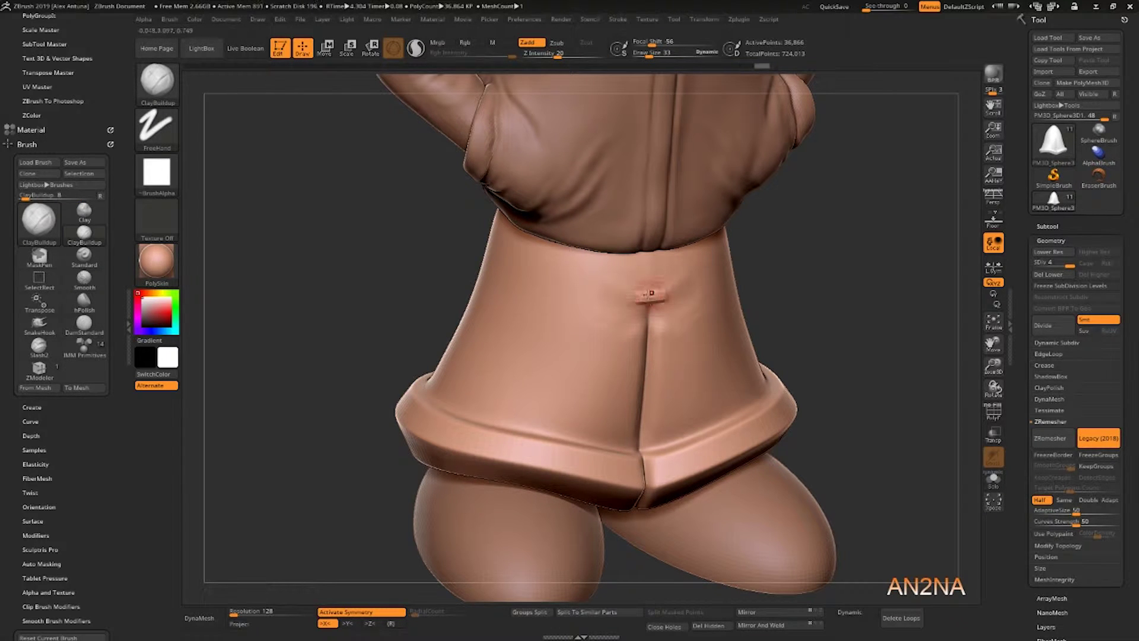
pyautogui.keyDown('shift'); pyautogui.moveTo(644, 276); pyautogui.dragTo(658, 296); pyautogui.keyUp('shift')
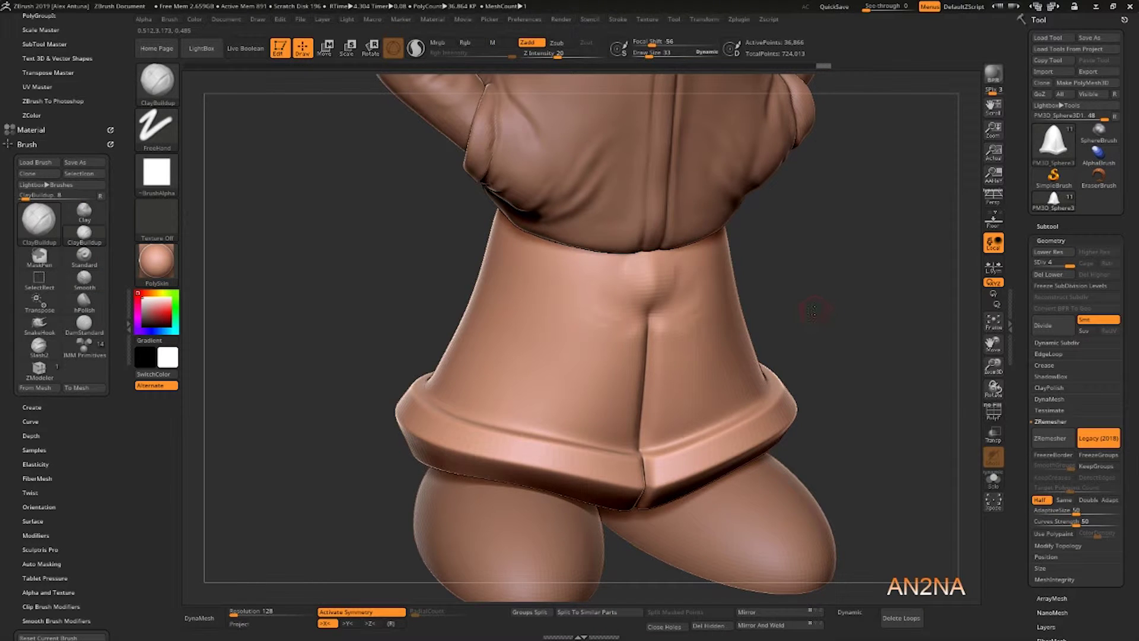
pyautogui.moveTo(824, 255)
pyautogui.keyDown('shift'); pyautogui.mouseDown()
pyautogui.moveTo(796, 249)
pyautogui.moveTo(699, 323)
pyautogui.mouseUp(); pyautogui.keyUp('shift')
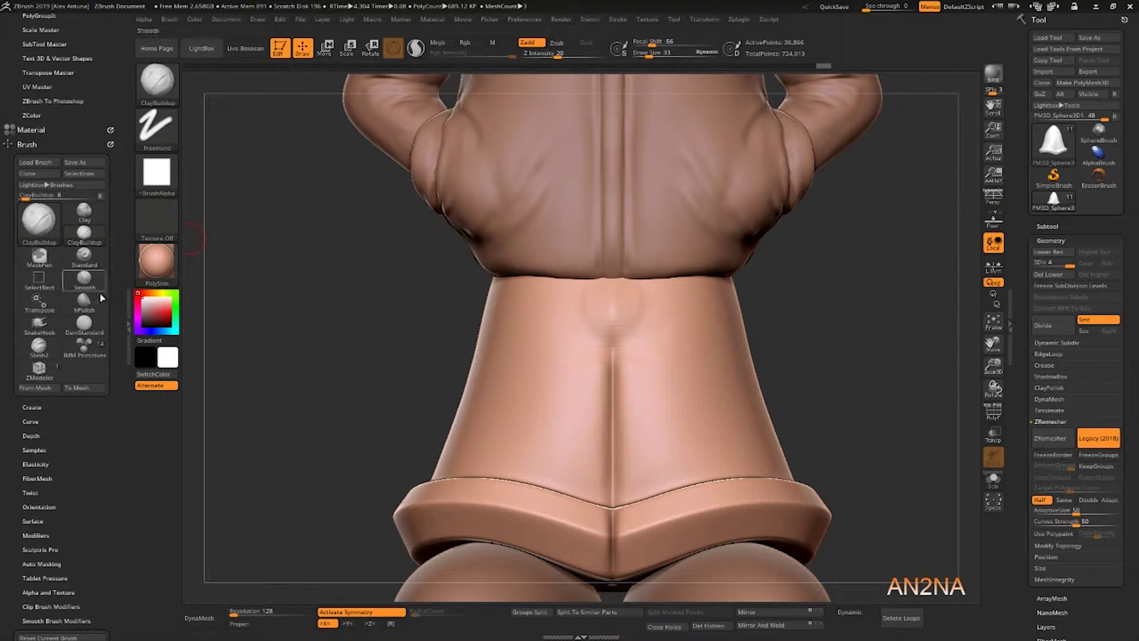
# - Carve symmetrical folds with Slash2 fanning out from the upper and lower ends of the trousers' central crease, and soften the upper ones
pyautogui.click(38, 345)
pyautogui.moveTo(634, 339); pyautogui.dragTo(599, 332)
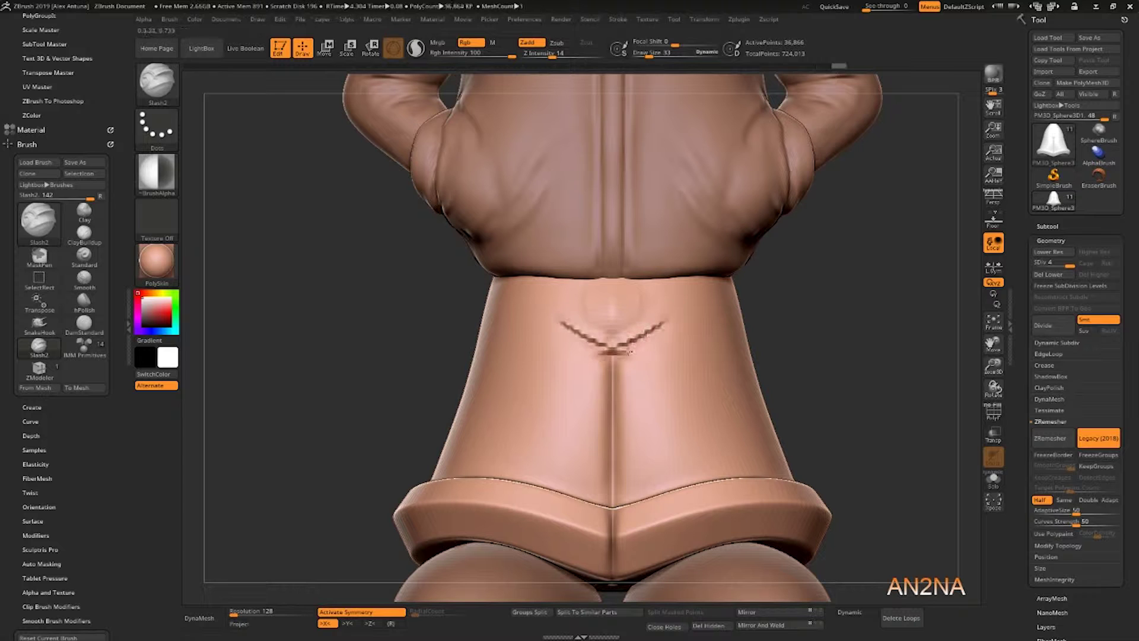
pyautogui.moveTo(522, 335)
pyautogui.mouseDown()
pyautogui.moveTo(699, 331)
pyautogui.moveTo(593, 341)
pyautogui.moveTo(659, 347)
pyautogui.mouseUp()
pyautogui.moveTo(819, 353)
pyautogui.mouseDown()
pyautogui.moveTo(625, 456)
pyautogui.moveTo(557, 459)
pyautogui.mouseUp()
pyautogui.moveTo(614, 493)
pyautogui.mouseDown()
pyautogui.moveTo(539, 442)
pyautogui.moveTo(648, 470)
pyautogui.moveTo(599, 491)
pyautogui.mouseUp()
pyautogui.moveTo(877, 380); pyautogui.dragTo(818, 332)
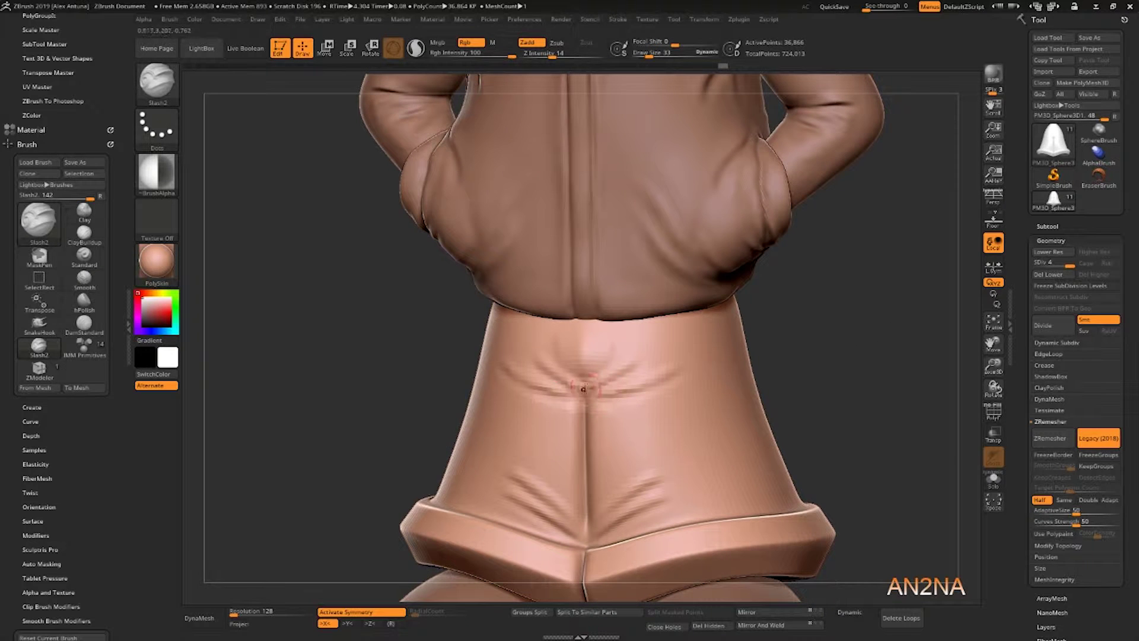
pyautogui.moveTo(586, 382); pyautogui.dragTo(651, 362)
pyautogui.keyDown('shift'); pyautogui.moveTo(604, 381); pyautogui.dragTo(649, 359); pyautogui.keyUp('shift')
# - Carve diagonal folds into the outer sides of the trousers above the hem, and smooth their ends
pyautogui.moveTo(854, 436)
pyautogui.mouseDown()
pyautogui.moveTo(789, 442)
pyautogui.moveTo(720, 467)
pyautogui.moveTo(778, 412)
pyautogui.moveTo(818, 406)
pyautogui.moveTo(704, 454)
pyautogui.mouseUp()
pyautogui.keyDown('shift'); pyautogui.moveTo(796, 444); pyautogui.dragTo(725, 465); pyautogui.keyUp('shift')
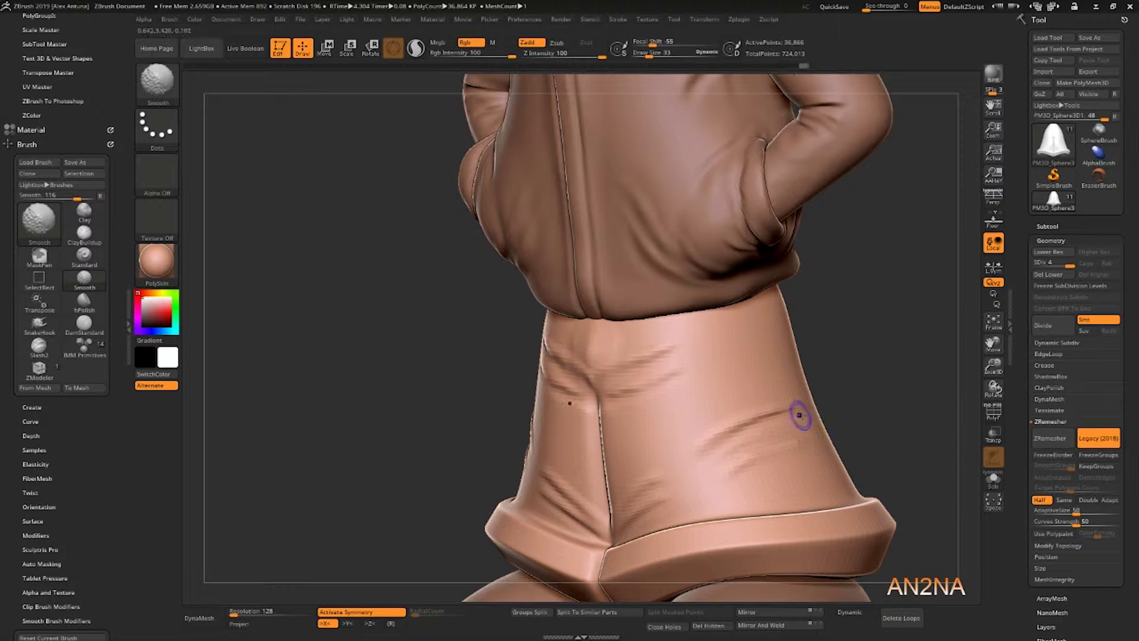
pyautogui.moveTo(801, 409)
pyautogui.mouseDown()
pyautogui.moveTo(712, 449)
pyautogui.moveTo(823, 405)
pyautogui.mouseUp()
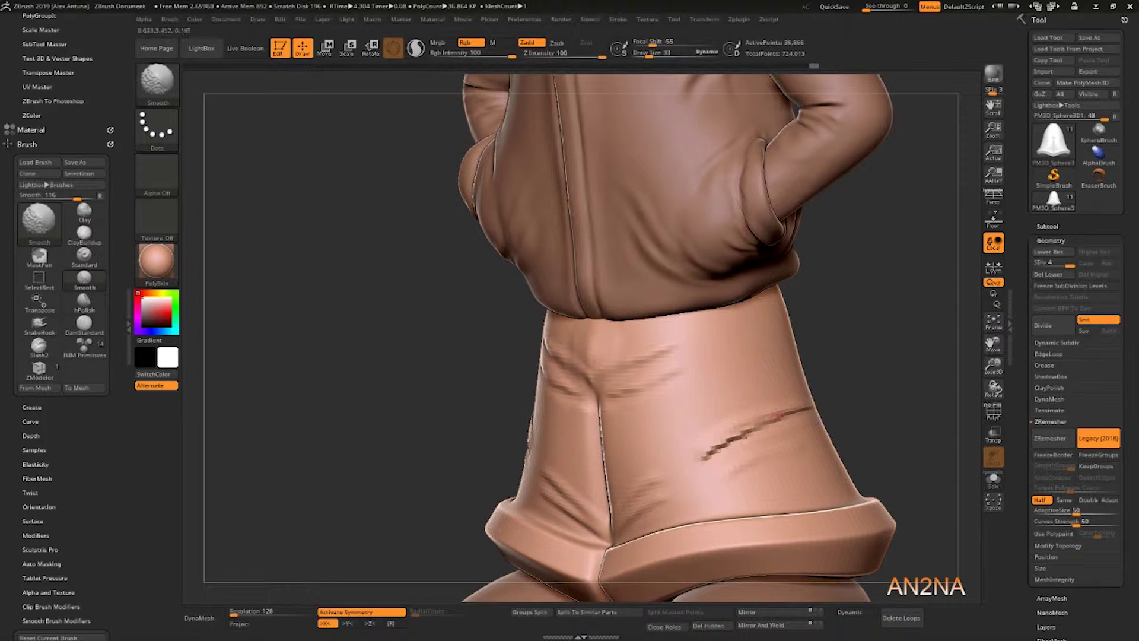
pyautogui.moveTo(704, 457)
pyautogui.keyDown('shift'); pyautogui.mouseDown()
pyautogui.moveTo(781, 423)
pyautogui.moveTo(713, 456)
pyautogui.mouseUp(); pyautogui.keyUp('shift')
# - Subdivide the trousers to level 5 and soften the diagonal folds on their outer sides
pyautogui.click(1054, 325)
pyautogui.moveTo(713, 455)
pyautogui.keyDown('shift'); pyautogui.mouseDown()
pyautogui.moveTo(816, 408)
pyautogui.moveTo(782, 419)
pyautogui.mouseUp(); pyautogui.keyUp('shift')
pyautogui.keyDown('shift'); pyautogui.moveTo(734, 449); pyautogui.dragTo(717, 456); pyautogui.keyUp('shift')
pyautogui.moveTo(828, 394)
pyautogui.mouseDown()
pyautogui.moveTo(887, 394)
pyautogui.moveTo(831, 363)
pyautogui.mouseUp()
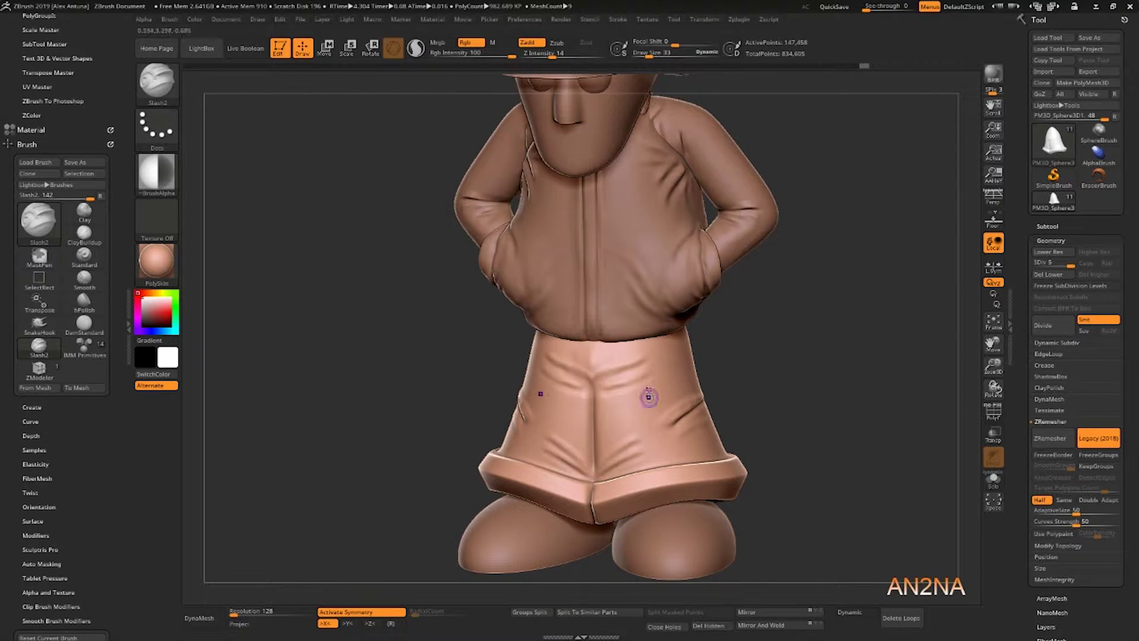
# - Smooth and recarve the folds beside the top of the trousers' central crease
pyautogui.moveTo(644, 373)
pyautogui.keyDown('shift'); pyautogui.mouseDown()
pyautogui.moveTo(594, 392)
pyautogui.moveTo(630, 369)
pyautogui.mouseUp(); pyautogui.keyUp('shift')
pyautogui.moveTo(558, 369)
pyautogui.mouseDown()
pyautogui.moveTo(595, 390)
pyautogui.moveTo(640, 380)
pyautogui.mouseUp()
pyautogui.moveTo(818, 368)
pyautogui.mouseDown()
pyautogui.moveTo(841, 389)
pyautogui.moveTo(846, 303)
pyautogui.moveTo(821, 350)
pyautogui.mouseUp()
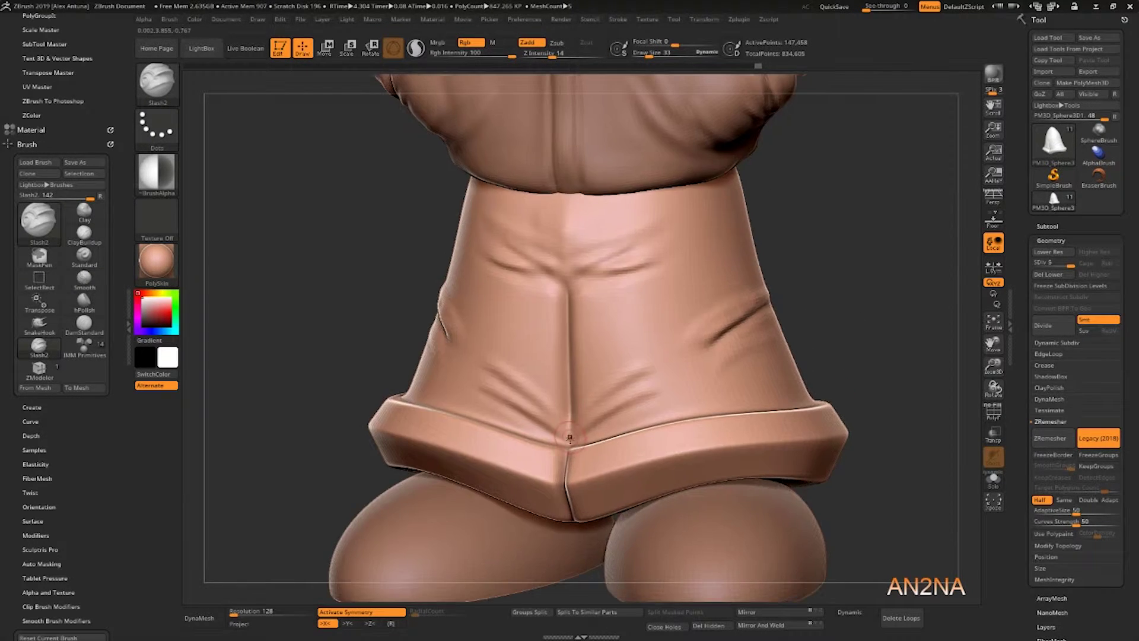
# - Carve deeper folds fanning up from where the trousers' central crease meets the hem, and smooth them together
pyautogui.moveTo(570, 425)
pyautogui.mouseDown()
pyautogui.moveTo(641, 391)
pyautogui.moveTo(637, 408)
pyautogui.moveTo(568, 438)
pyautogui.mouseUp()
pyautogui.moveTo(872, 385); pyautogui.dragTo(843, 377)
pyautogui.moveTo(567, 420); pyautogui.dragTo(606, 383)
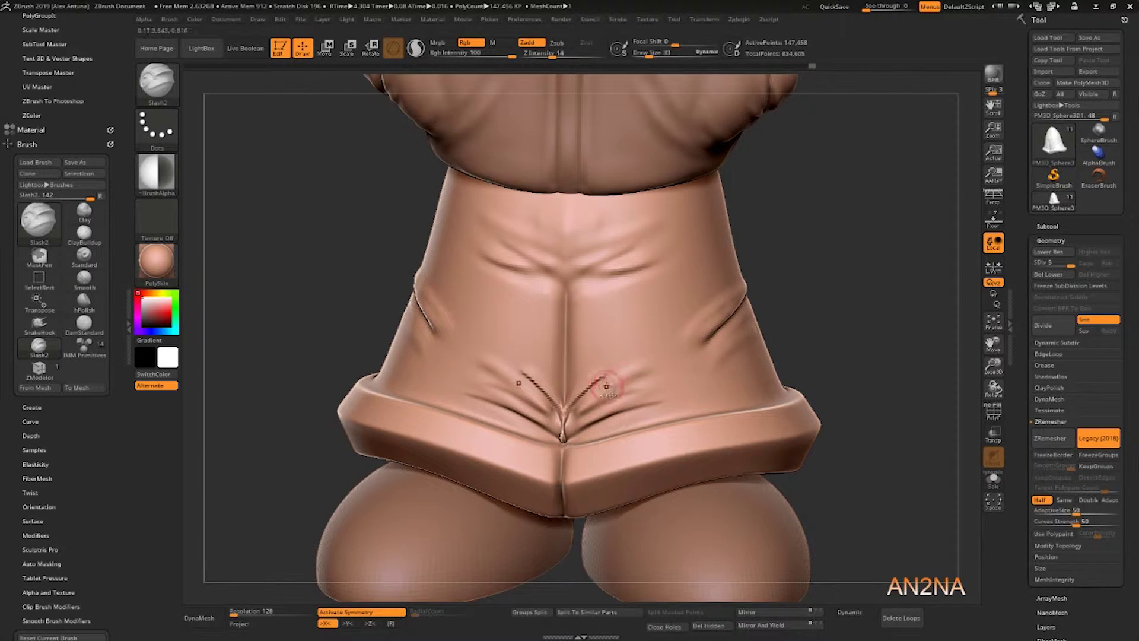
pyautogui.hotkey('ctrl', 'z')
pyautogui.moveTo(567, 428)
pyautogui.mouseDown()
pyautogui.moveTo(608, 378)
pyautogui.moveTo(568, 421)
pyautogui.mouseUp()
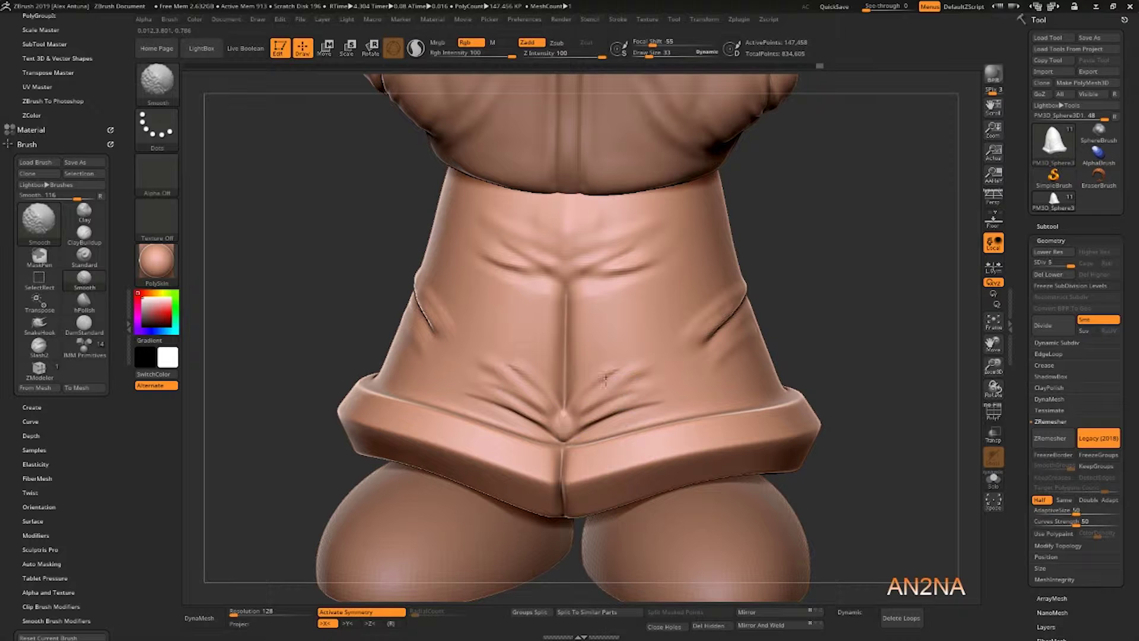
pyautogui.keyDown('shift'); pyautogui.moveTo(604, 379); pyautogui.dragTo(615, 385); pyautogui.keyUp('shift')
pyautogui.moveTo(565, 435)
pyautogui.mouseDown()
pyautogui.moveTo(632, 360)
pyautogui.moveTo(586, 417)
pyautogui.moveTo(643, 384)
pyautogui.mouseUp()
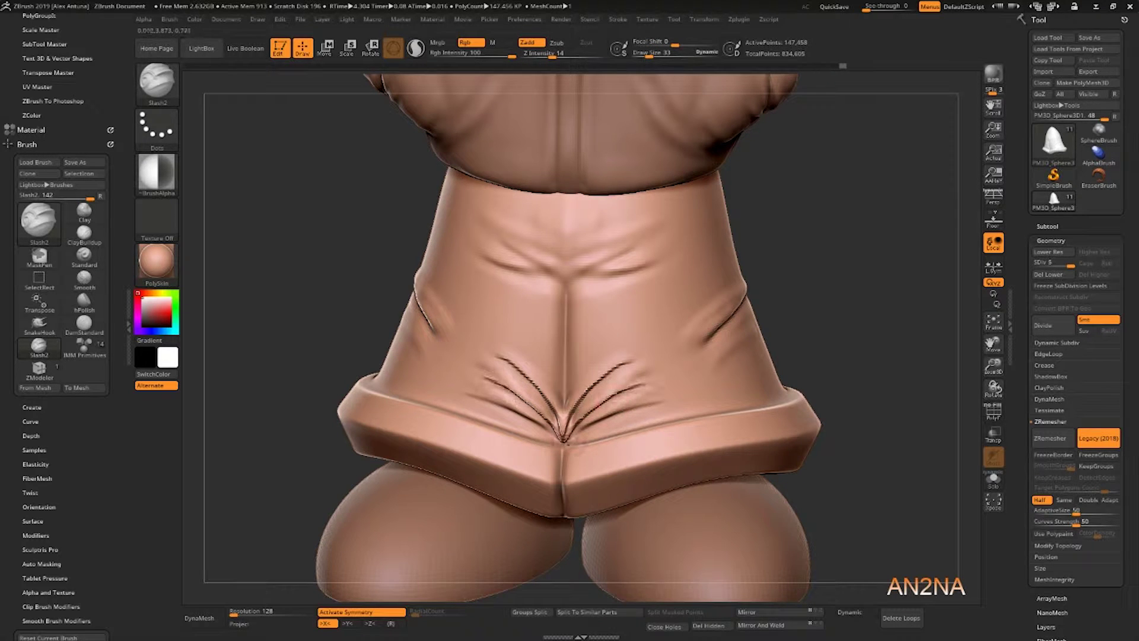
pyautogui.moveTo(522, 415)
pyautogui.keyDown('shift'); pyautogui.mouseDown()
pyautogui.moveTo(643, 389)
pyautogui.moveTo(622, 374)
pyautogui.moveTo(606, 436)
pyautogui.mouseUp(); pyautogui.keyUp('shift')
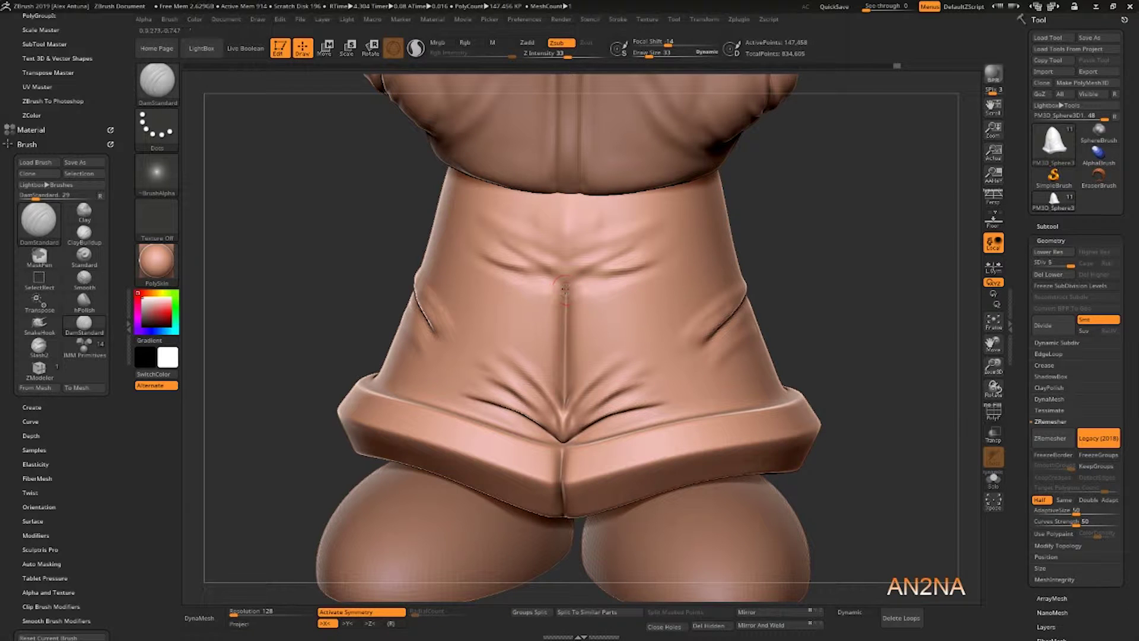
# - Deepen the trousers' central crease with DamStandard, smooth its lower end, and carve short folds around its top
pyautogui.moveTo(562, 436); pyautogui.dragTo(564, 444)
pyautogui.moveTo(564, 445); pyautogui.dragTo(561, 439, button='right')
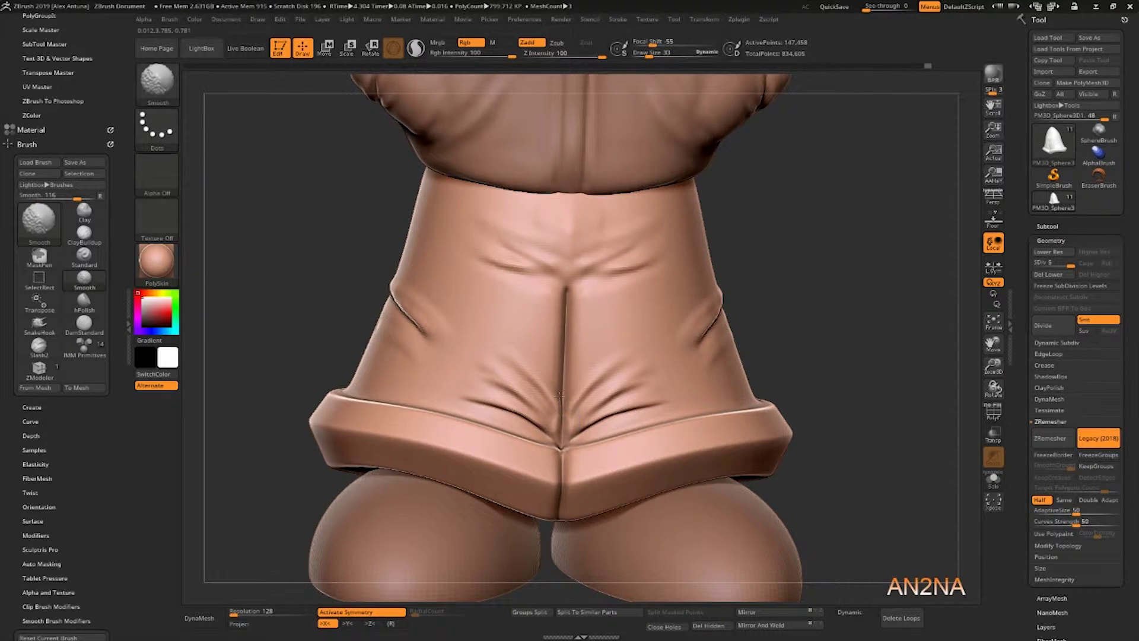
pyautogui.keyDown('shift'); pyautogui.moveTo(565, 391); pyautogui.dragTo(563, 427); pyautogui.keyUp('shift')
pyautogui.moveTo(582, 278)
pyautogui.mouseDown()
pyautogui.moveTo(627, 255)
pyautogui.moveTo(607, 261)
pyautogui.moveTo(643, 278)
pyautogui.moveTo(567, 277)
pyautogui.moveTo(547, 299)
pyautogui.moveTo(561, 299)
pyautogui.mouseUp()
pyautogui.moveTo(563, 285)
pyautogui.mouseDown()
pyautogui.moveTo(541, 316)
pyautogui.moveTo(552, 257)
pyautogui.mouseUp()
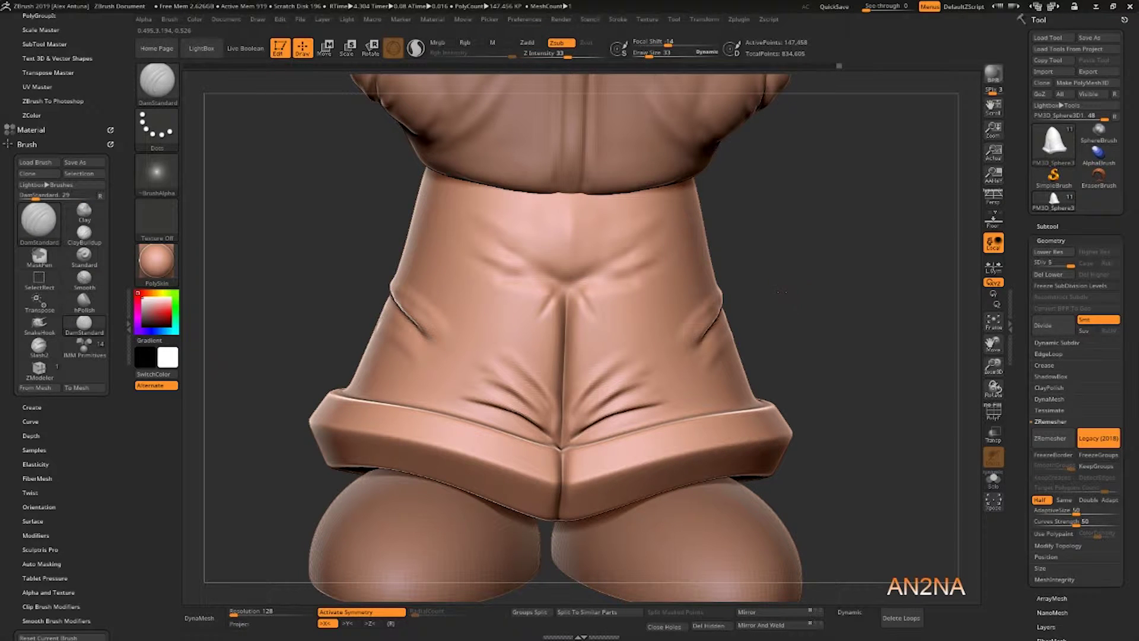
# - Carve a diagonal pocket line into each upper side of the trousers with Slash2, just below the jacket
pyautogui.moveTo(781, 291)
pyautogui.keyDown('alt'); pyautogui.mouseDown()
pyautogui.moveTo(762, 228)
pyautogui.moveTo(763, 332)
pyautogui.moveTo(761, 296)
pyautogui.mouseUp(); pyautogui.keyUp('alt')
pyautogui.moveTo(436, 335); pyautogui.dragTo(602, 346)
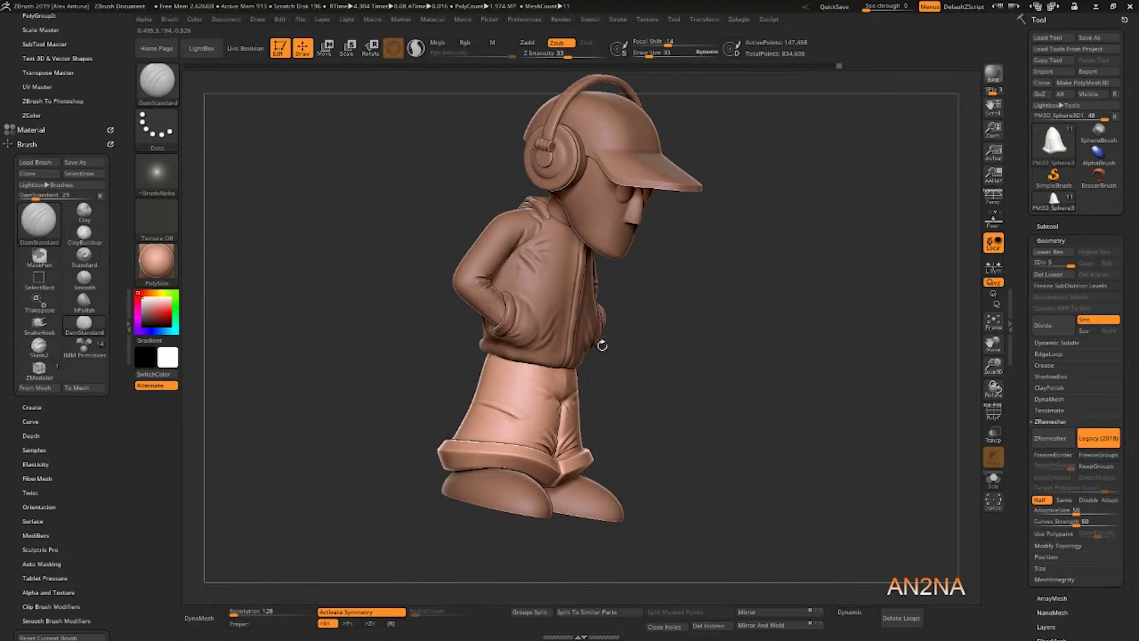
pyautogui.press('shift')
pyautogui.keyDown('shift'); pyautogui.moveTo(561, 388); pyautogui.dragTo(536, 380); pyautogui.keyUp('shift')
pyautogui.keyDown('alt'); pyautogui.moveTo(735, 297); pyautogui.dragTo(730, 386); pyautogui.keyUp('alt')
pyautogui.click(39, 345)
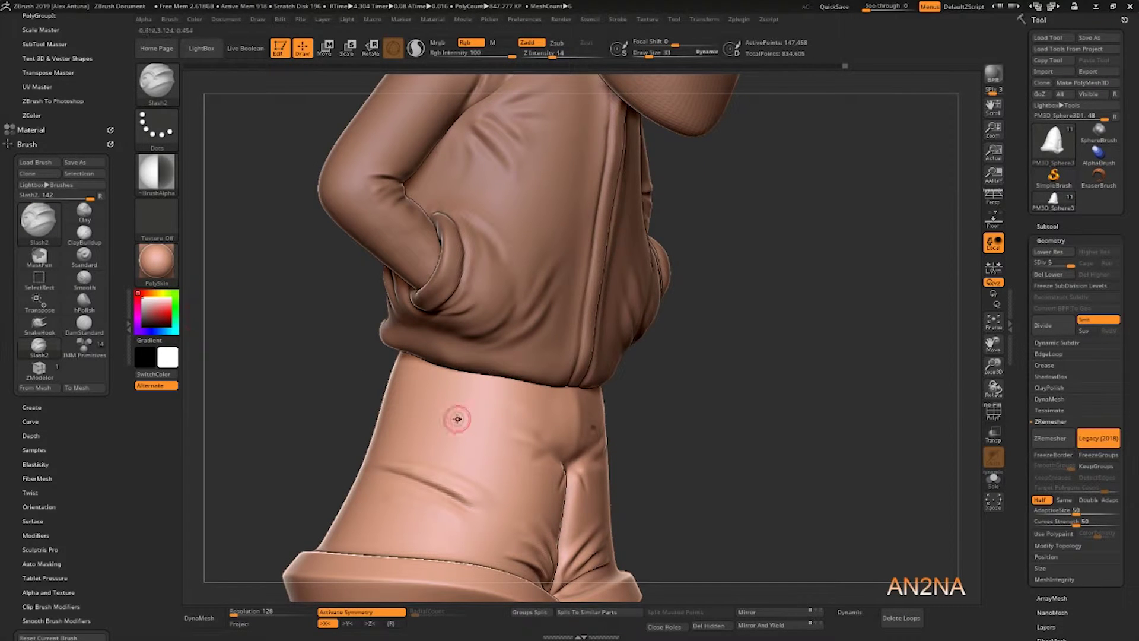
pyautogui.moveTo(452, 415)
pyautogui.mouseDown()
pyautogui.moveTo(509, 407)
pyautogui.moveTo(529, 390)
pyautogui.moveTo(433, 418)
pyautogui.mouseUp()
pyautogui.keyDown('shift'); pyautogui.moveTo(532, 393); pyautogui.dragTo(442, 419); pyautogui.keyUp('shift')
pyautogui.moveTo(822, 415)
pyautogui.mouseDown()
pyautogui.moveTo(745, 420)
pyautogui.moveTo(741, 363)
pyautogui.moveTo(730, 363)
pyautogui.moveTo(752, 356)
pyautogui.moveTo(742, 379)
pyautogui.moveTo(792, 377)
pyautogui.moveTo(798, 469)
pyautogui.mouseUp()
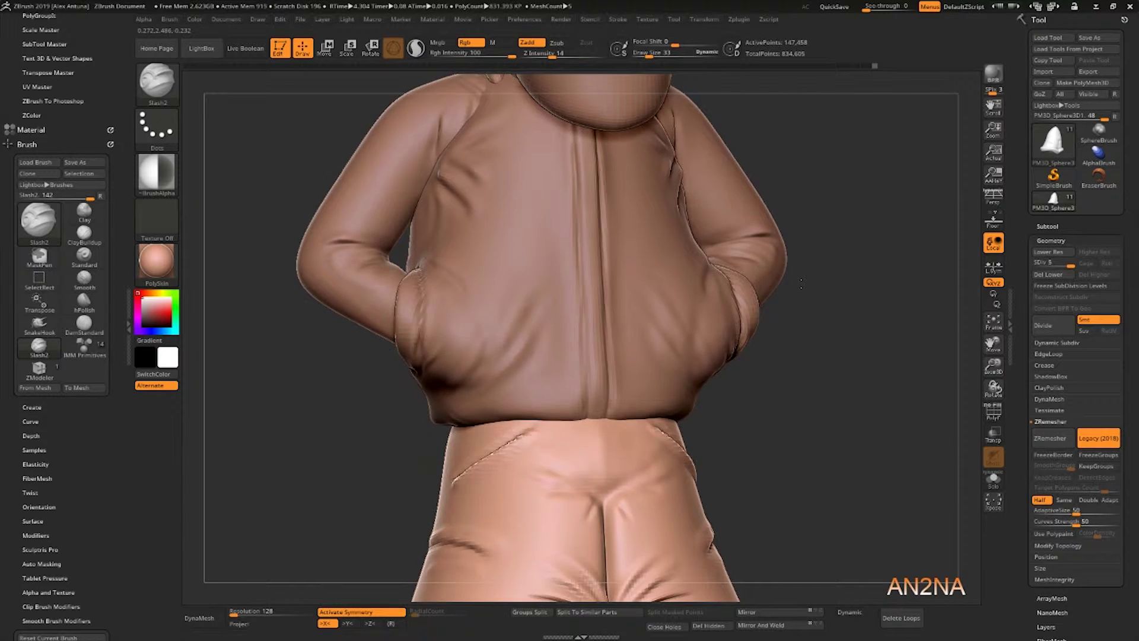
# - Select the head subtool and apply the Project Primitive deformer to it
pyautogui.keyDown('alt'); pyautogui.moveTo(822, 208); pyautogui.dragTo(802, 477); pyautogui.keyUp('alt')
pyautogui.keyDown('alt'); pyautogui.click(564, 229); pyautogui.keyUp('alt')
pyautogui.moveTo(783, 320); pyautogui.dragTo(763, 299)
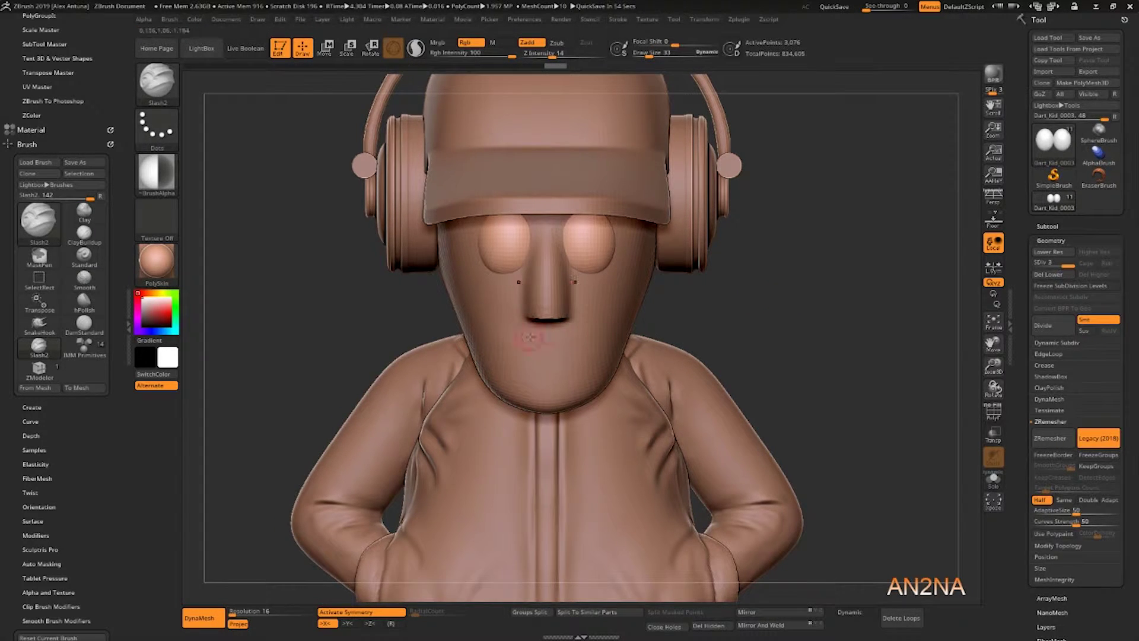
pyautogui.moveTo(766, 325); pyautogui.dragTo(824, 294)
pyautogui.keyDown('alt'); pyautogui.click(640, 339); pyautogui.keyUp('alt')
pyautogui.press('w')
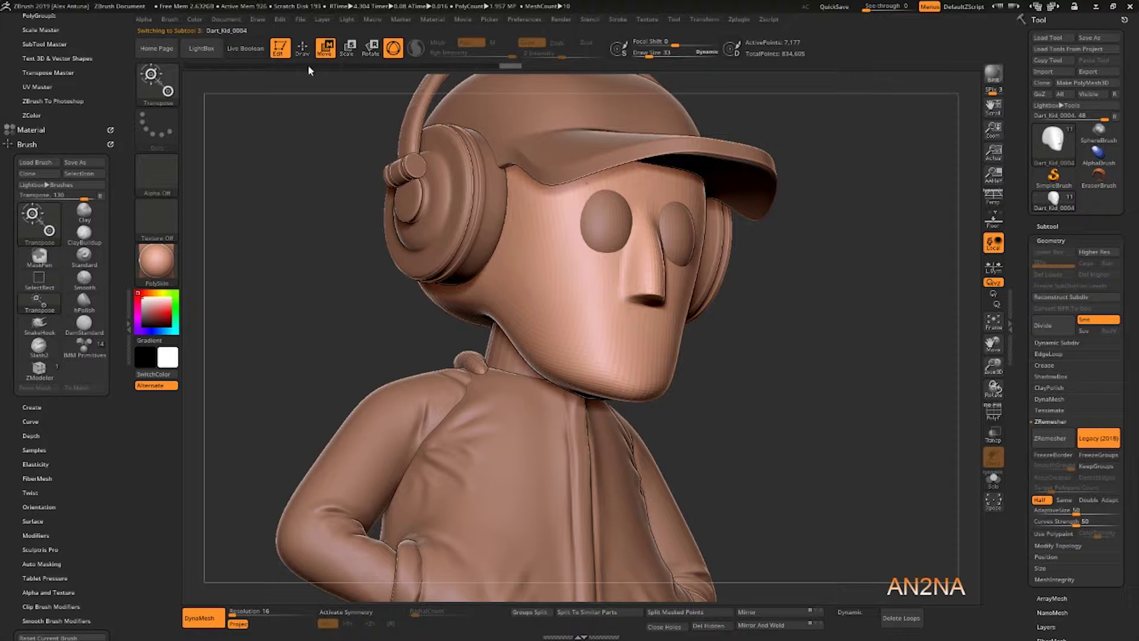
pyautogui.click(602, 289)
pyautogui.click(559, 196)
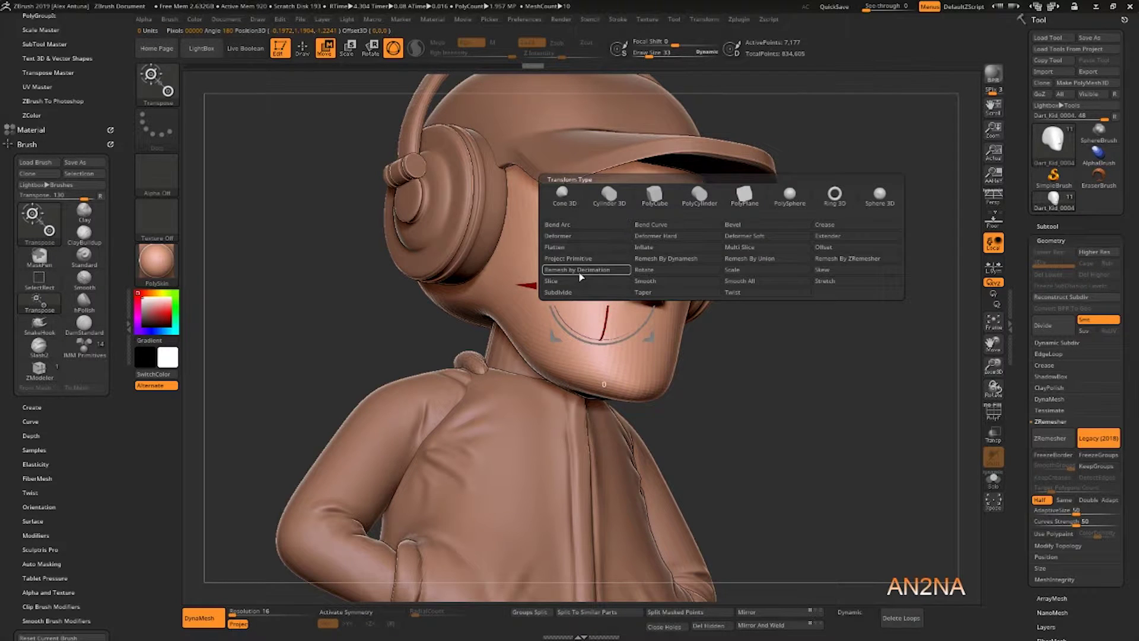
pyautogui.click(580, 255)
pyautogui.keyDown('shift'); pyautogui.moveTo(857, 265); pyautogui.dragTo(890, 266); pyautogui.keyUp('shift')
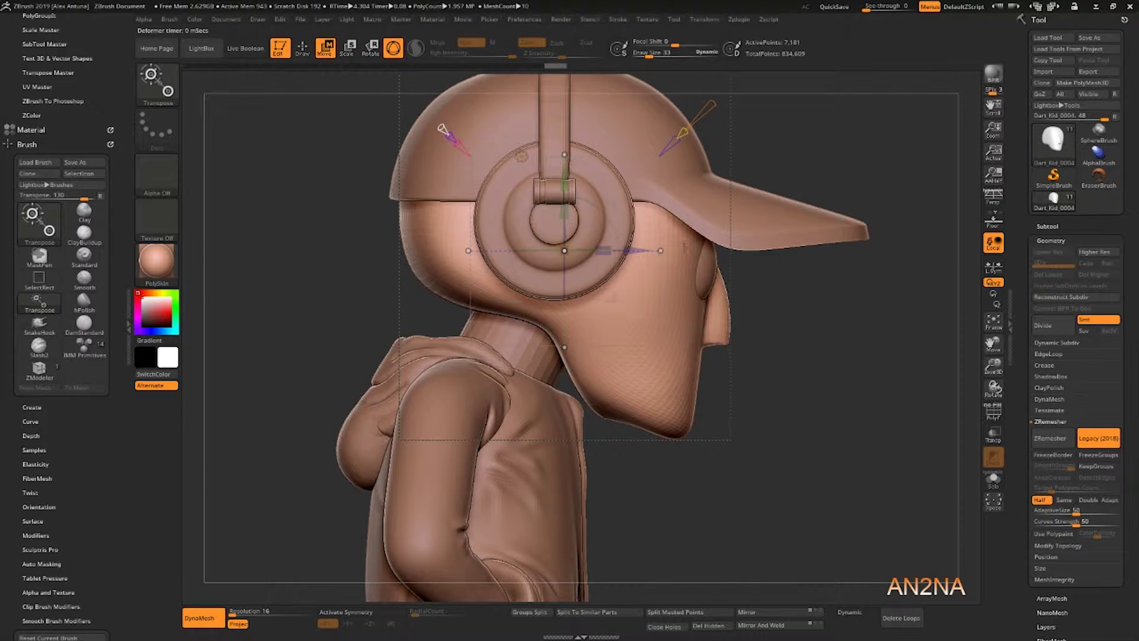
# - Move the projected primitive forward and sideways over one eye, fit it around the eyeball, and check it with polyframe
pyautogui.moveTo(630, 250)
pyautogui.mouseDown()
pyautogui.moveTo(741, 250)
pyautogui.moveTo(639, 255)
pyautogui.mouseUp()
pyautogui.keyDown('shift'); pyautogui.moveTo(842, 296); pyautogui.dragTo(753, 298); pyautogui.keyUp('shift')
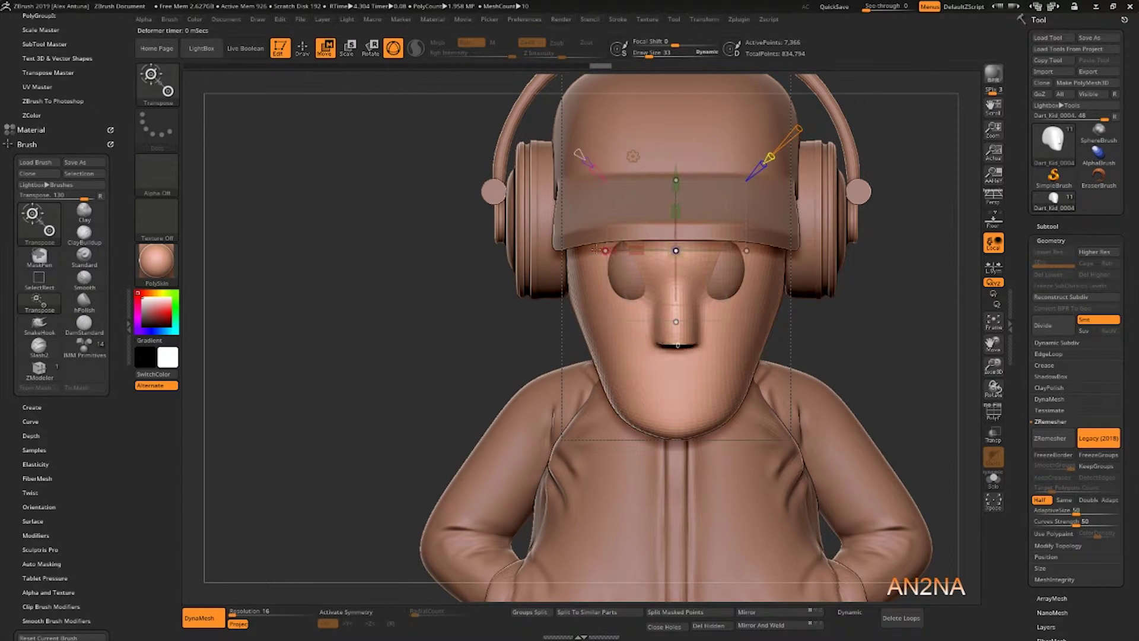
pyautogui.moveTo(605, 251); pyautogui.dragTo(571, 254)
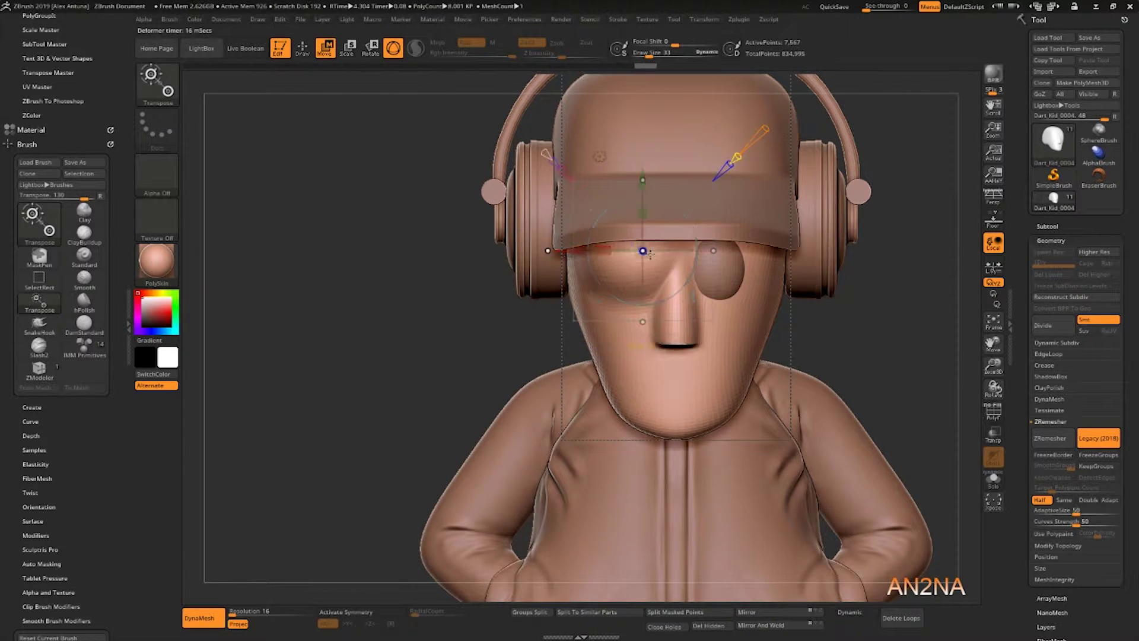
pyautogui.moveTo(643, 251); pyautogui.dragTo(616, 252)
pyautogui.moveTo(706, 271); pyautogui.dragTo(826, 344, button='right')
pyautogui.moveTo(713, 247); pyautogui.dragTo(737, 247)
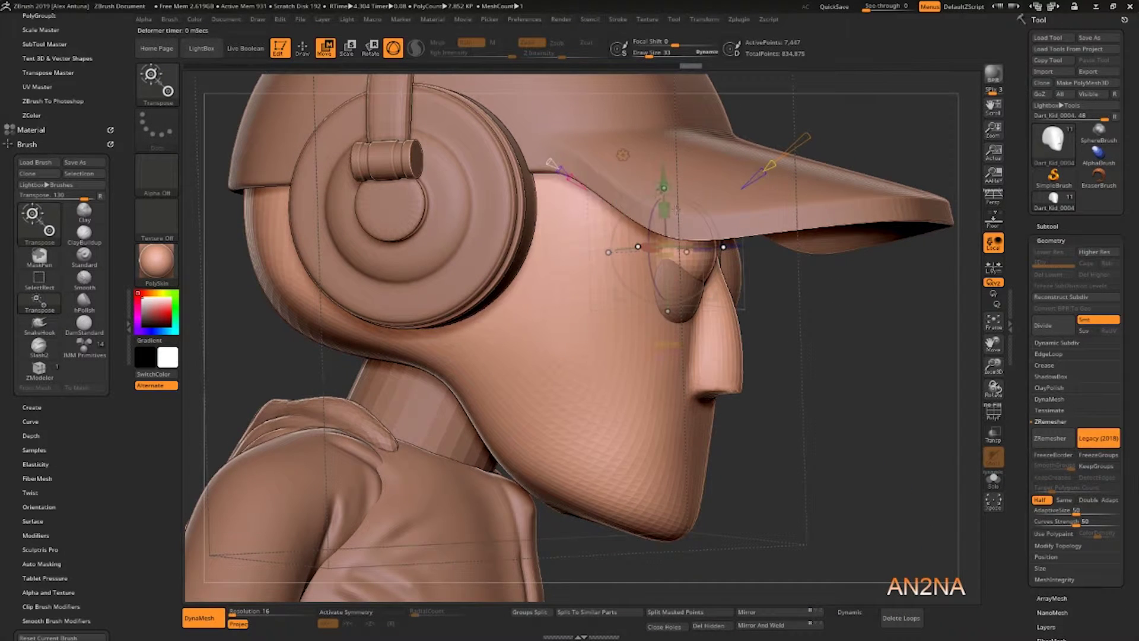
pyautogui.moveTo(664, 177); pyautogui.dragTo(663, 197)
pyautogui.hotkey('shift', 'f')
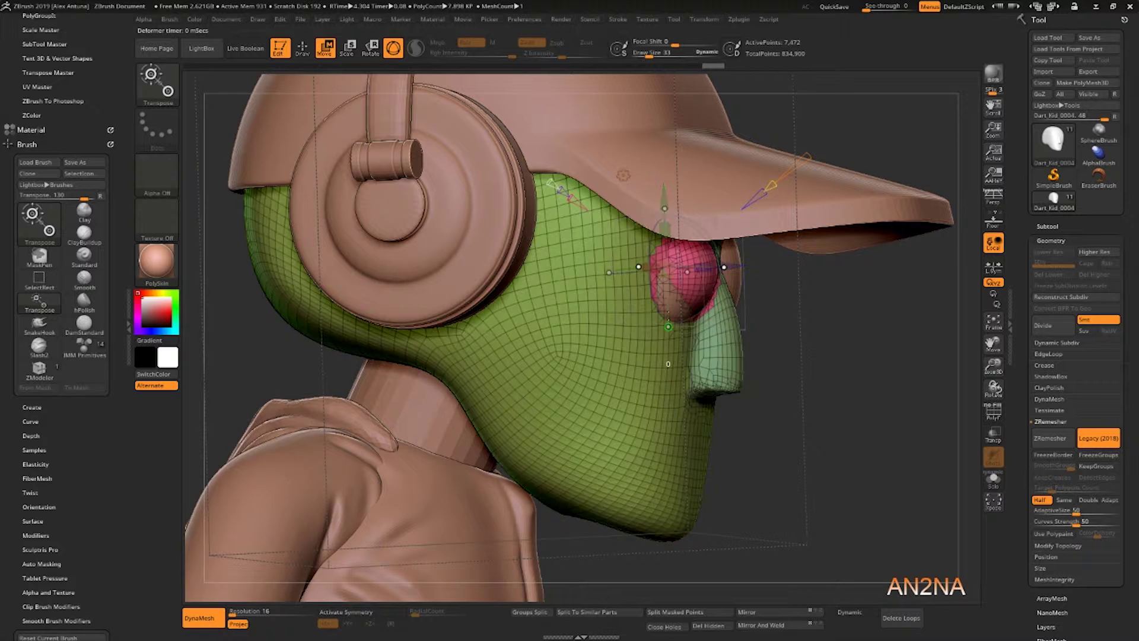
pyautogui.hotkey('shift', 'f')
# - Shape the projected primitive into a half-closed upper eyelid covering the top half of the eye
pyautogui.moveTo(668, 305); pyautogui.dragTo(721, 268, button='right')
pyautogui.moveTo(851, 319); pyautogui.dragTo(727, 305, button='right')
pyautogui.keyDown('alt'); pyautogui.moveTo(390, 300); pyautogui.dragTo(381, 317, button='right'); pyautogui.keyUp('alt')
pyautogui.keyDown('ctrl'); pyautogui.moveTo(382, 271); pyautogui.dragTo(385, 222, button='right'); pyautogui.keyUp('ctrl')
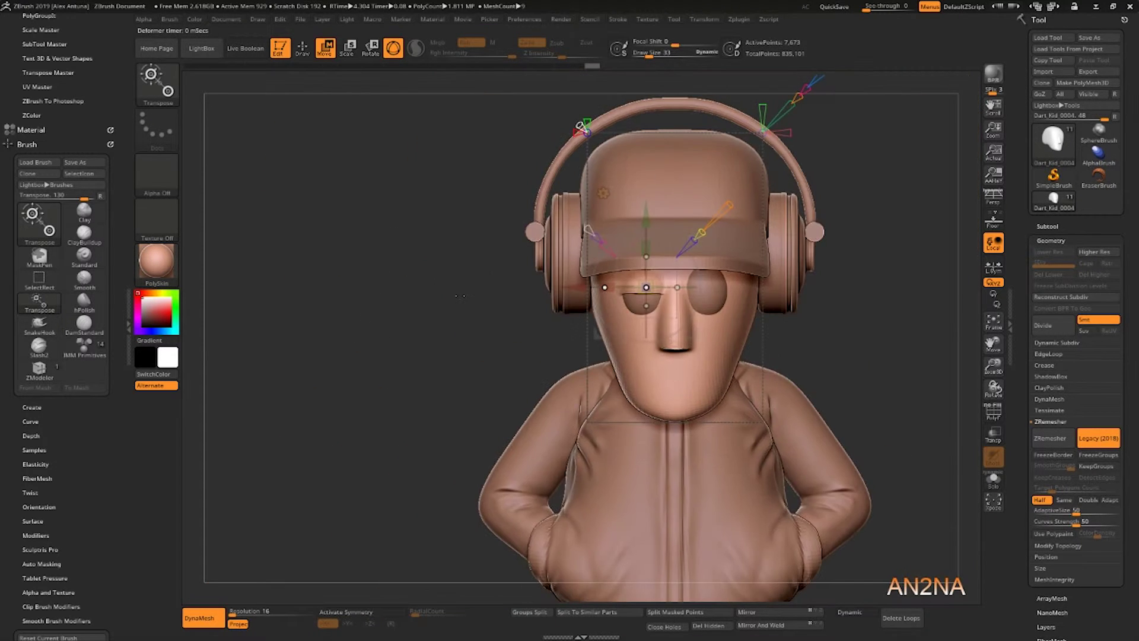
# - Mirror the upper eyelid onto the other eye and slightly adjust the eyelid's height
pyautogui.moveTo(513, 303); pyautogui.dragTo(537, 359, button='right')
pyautogui.keyDown('ctrl'); pyautogui.moveTo(410, 356); pyautogui.dragTo(433, 386); pyautogui.keyUp('ctrl')
pyautogui.keyDown('shift'); pyautogui.moveTo(922, 333); pyautogui.dragTo(881, 306, button='right'); pyautogui.keyUp('shift')
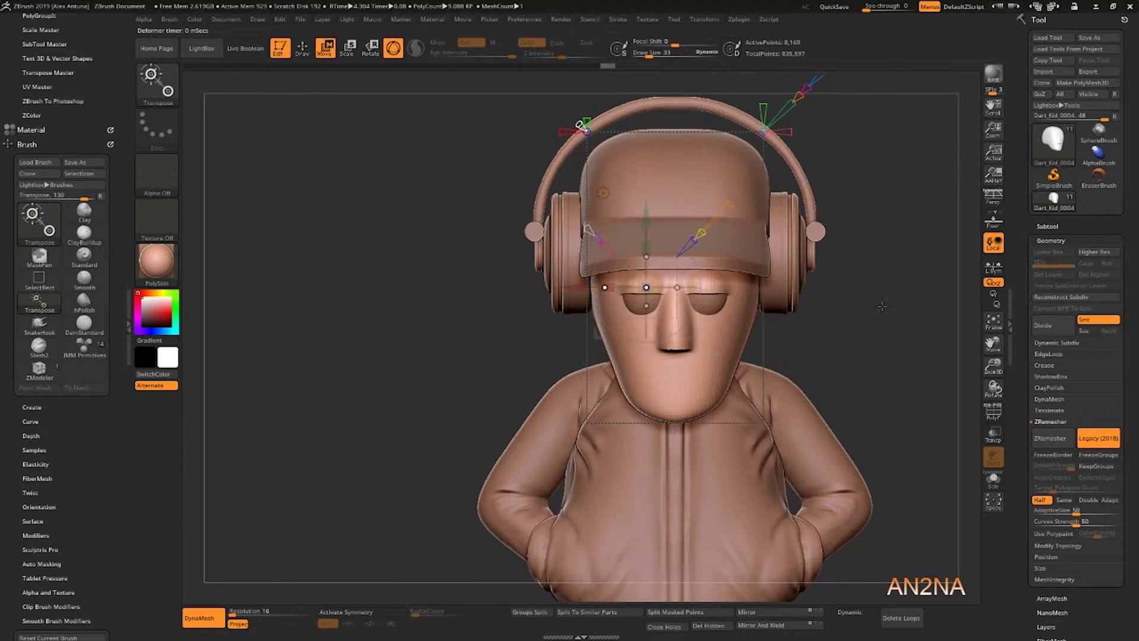
pyautogui.keyDown('ctrl'); pyautogui.moveTo(722, 267); pyautogui.dragTo(745, 291, button='right'); pyautogui.keyUp('ctrl')
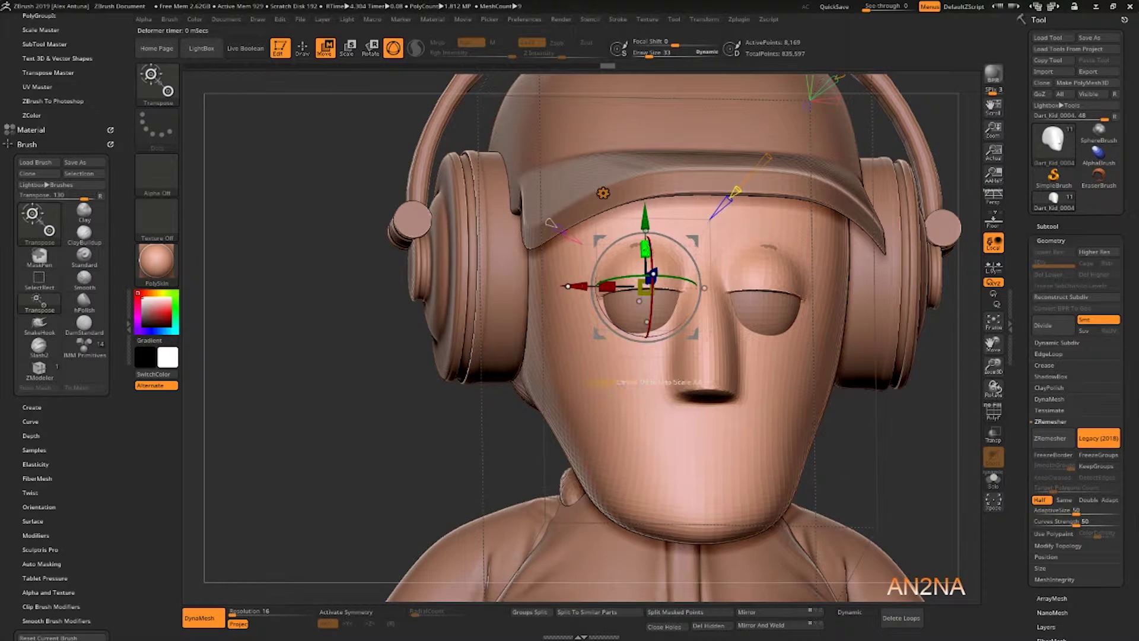
pyautogui.moveTo(645, 248); pyautogui.dragTo(645, 242)
pyautogui.keyDown('ctrl'); pyautogui.moveTo(409, 332); pyautogui.dragTo(436, 362); pyautogui.keyUp('ctrl')
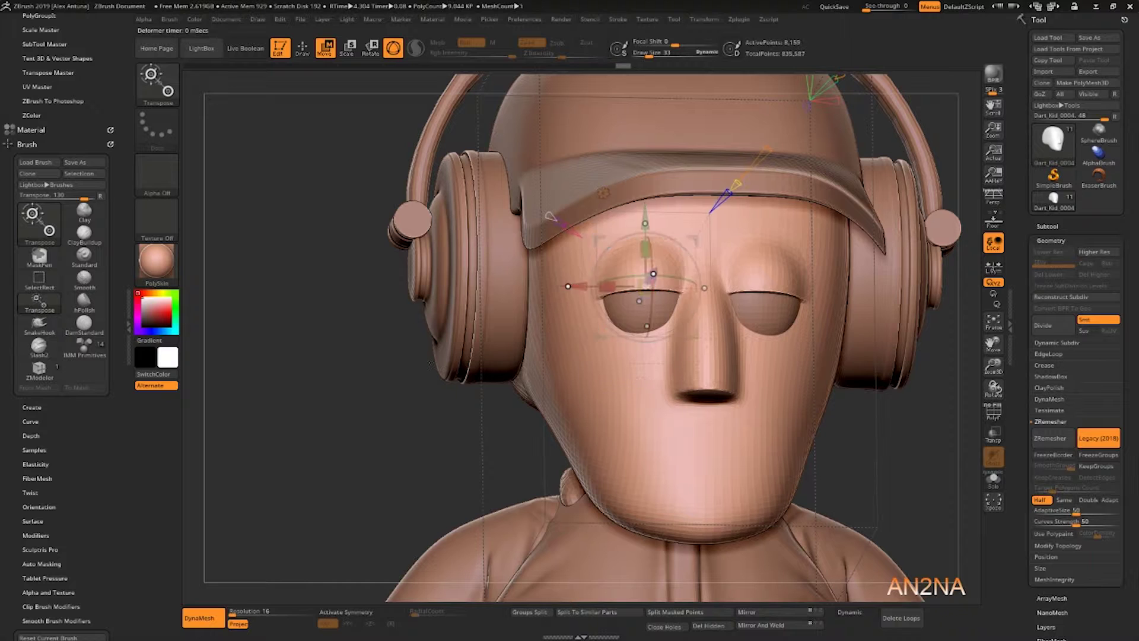
pyautogui.moveTo(436, 362)
pyautogui.keyDown('ctrl'); pyautogui.mouseDown(button='right')
pyautogui.moveTo(438, 320)
pyautogui.moveTo(428, 342)
pyautogui.moveTo(543, 338)
pyautogui.moveTo(462, 342)
pyautogui.mouseUp(button='right'); pyautogui.keyUp('ctrl')
# - Return to Draw mode and subdivide the neck cylinder to level 3
pyautogui.click(303, 48)
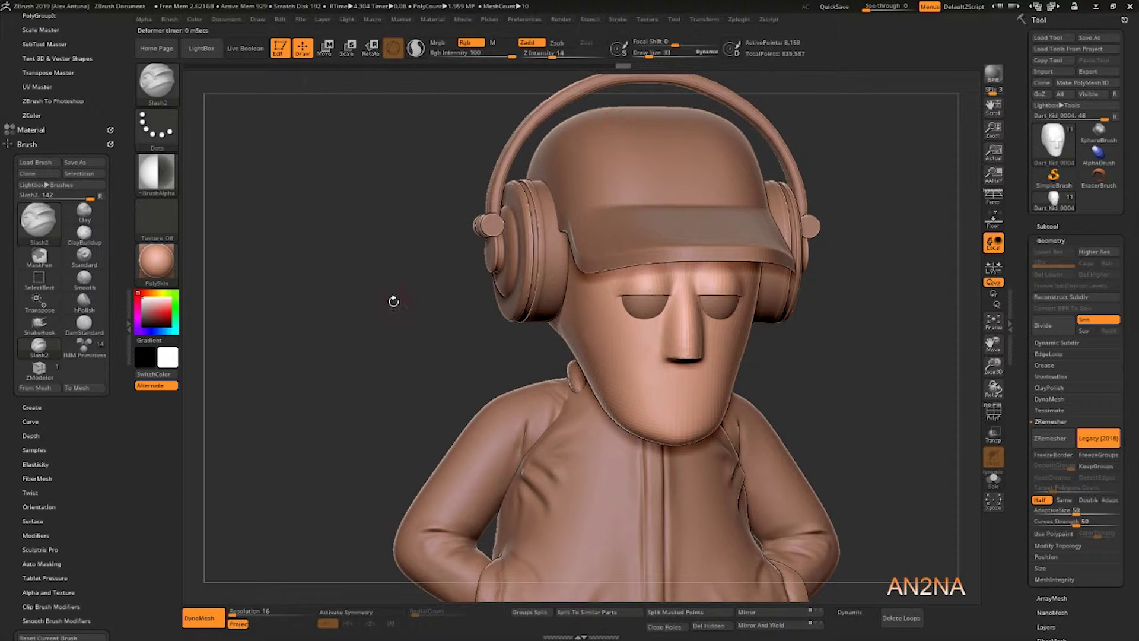
pyautogui.moveTo(394, 300)
pyautogui.mouseDown(button='right')
pyautogui.moveTo(475, 356)
pyautogui.moveTo(451, 356)
pyautogui.moveTo(489, 372)
pyautogui.mouseUp(button='right')
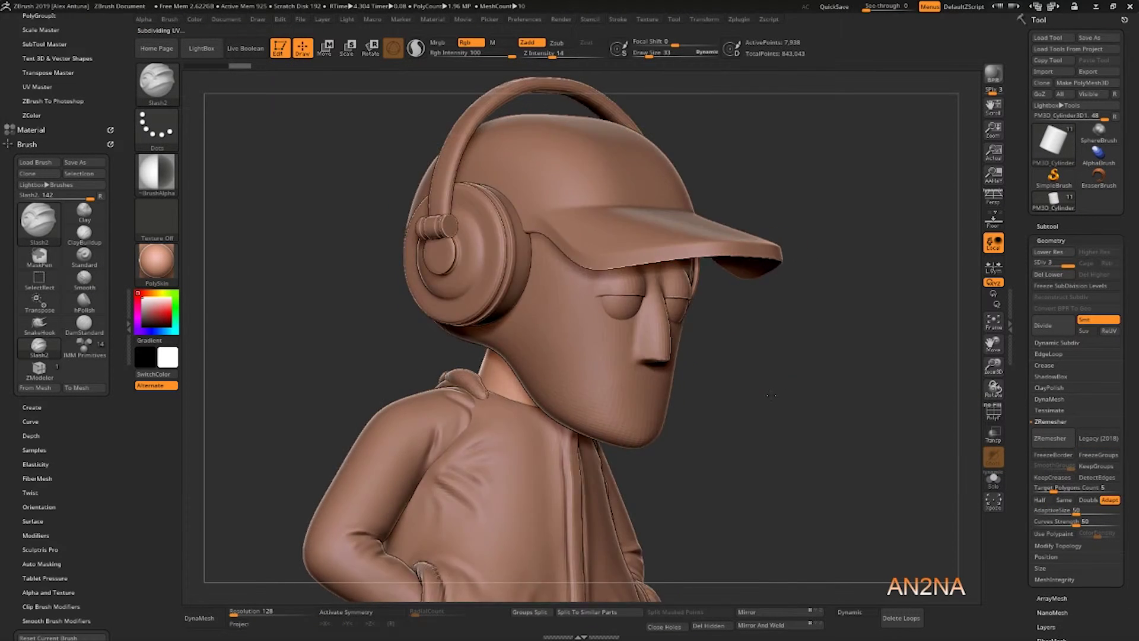
pyautogui.moveTo(771, 395); pyautogui.dragTo(670, 391, button='right')
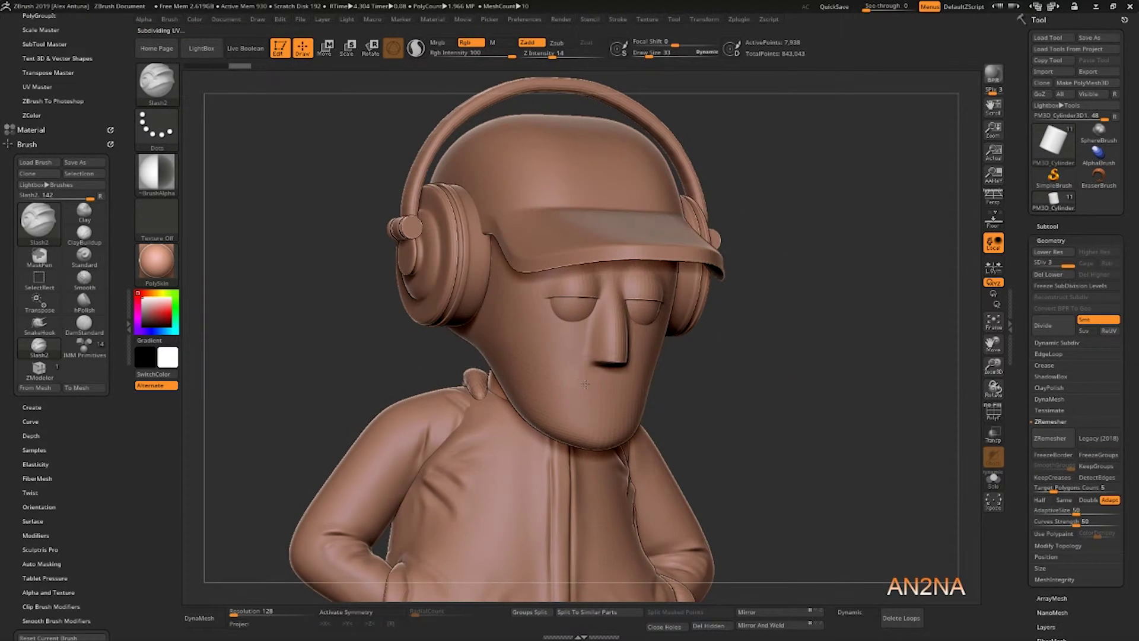
# - Select the head subtool, subdivide it to level 3 with DamStandard as the active brush, and return it to subdivision level 1
pyautogui.keyDown('alt'); pyautogui.click(646, 386); pyautogui.keyUp('alt')
pyautogui.moveTo(756, 369)
pyautogui.keyDown('ctrl'); pyautogui.mouseDown(button='right')
pyautogui.moveTo(770, 392)
pyautogui.moveTo(752, 385)
pyautogui.mouseUp(button='right'); pyautogui.keyUp('ctrl')
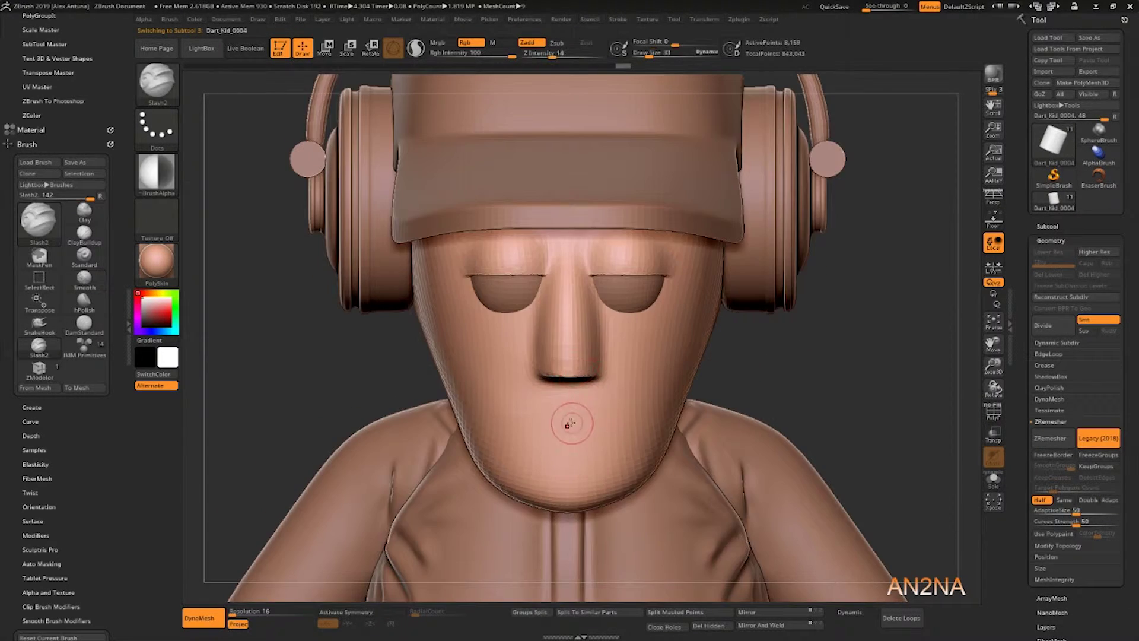
pyautogui.press('b')
pyautogui.press('d')
pyautogui.press('s')
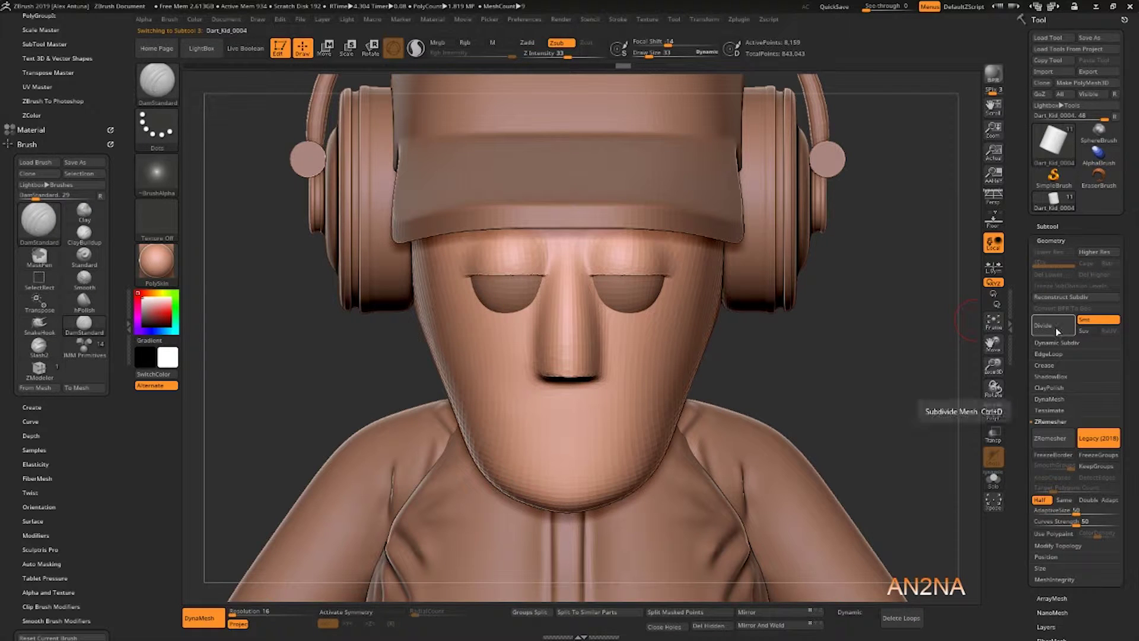
pyautogui.click(1049, 326)
pyautogui.click(1049, 326)
pyautogui.moveTo(522, 385); pyautogui.dragTo(629, 416, button='right')
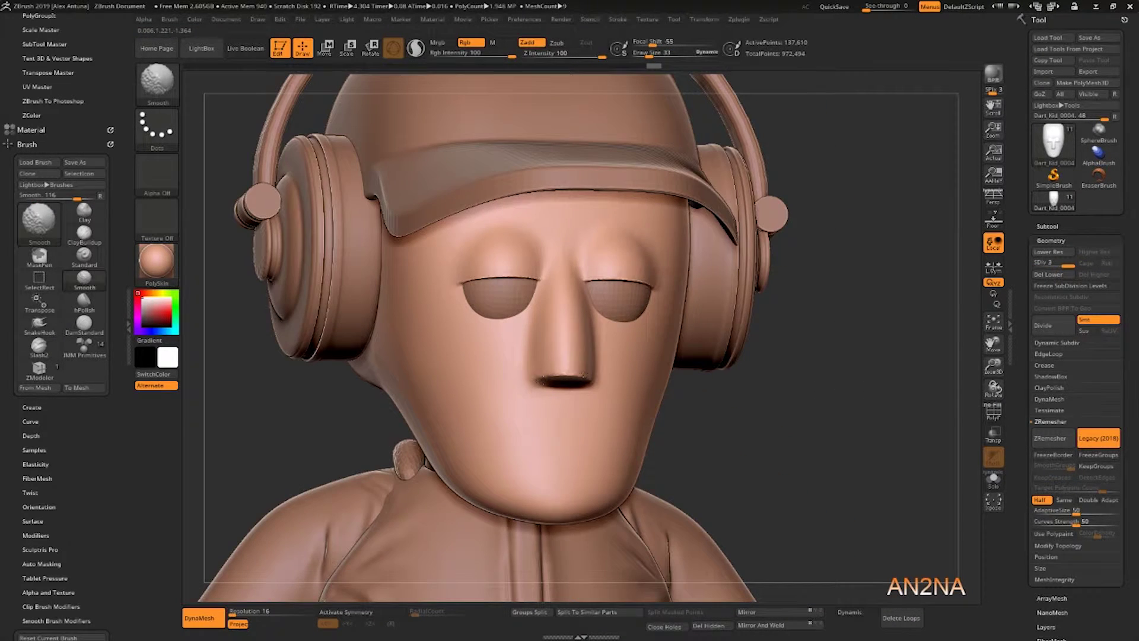
pyautogui.hotkey('shift', 'd')
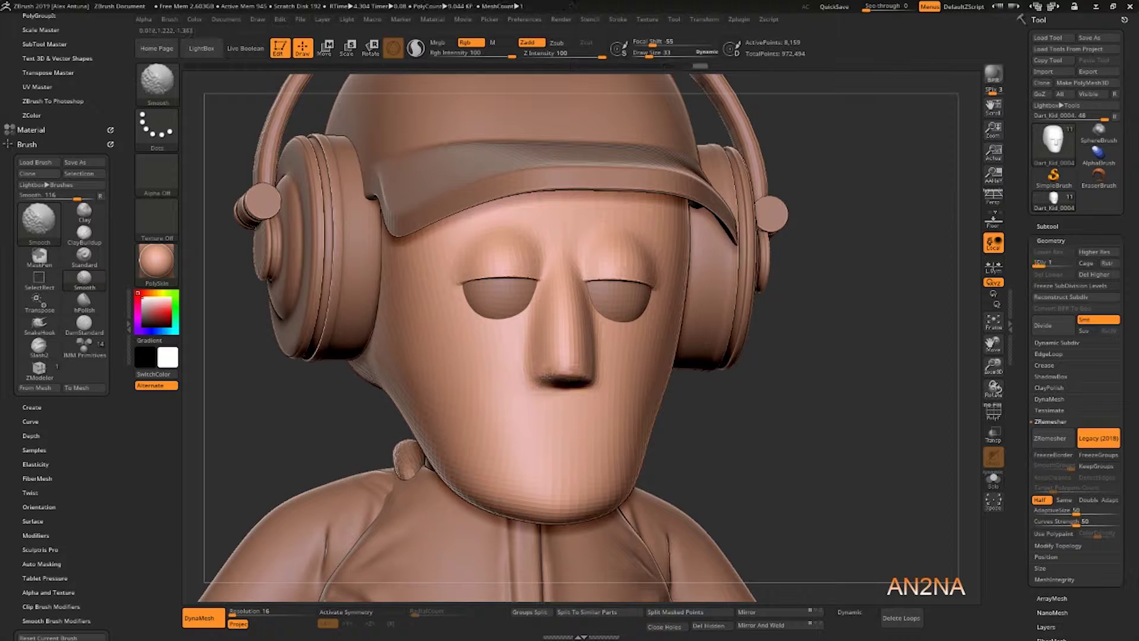
# - Raise the head to subdivision level 3 and choose the hPolish brush for working on the face
pyautogui.press('d')
pyautogui.press('d')
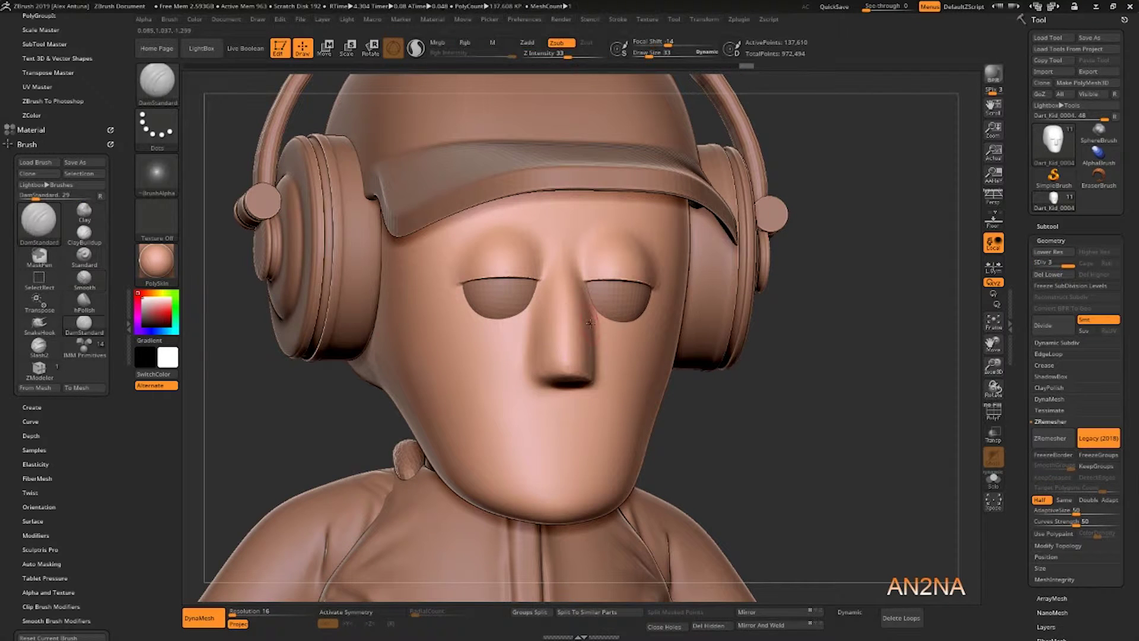
pyautogui.press('b')
pyautogui.press('t')
pyautogui.press('d')
pyautogui.press('b')
pyautogui.press('h')
pyautogui.press('p')
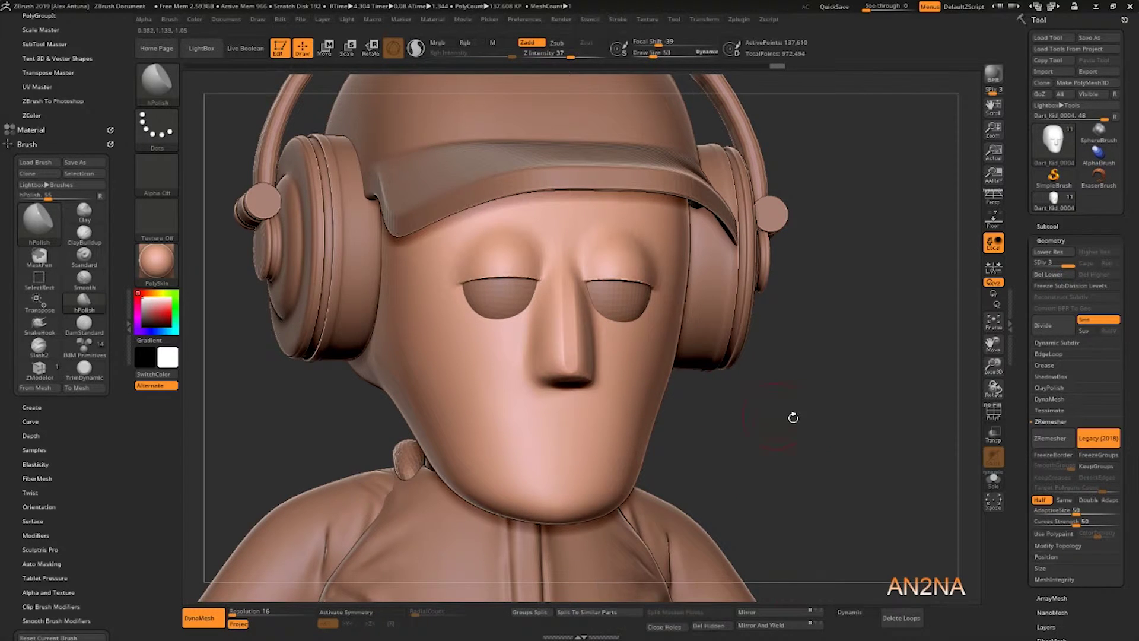
pyautogui.press('ctrl')
pyautogui.keyDown('shift'); pyautogui.moveTo(778, 407); pyautogui.dragTo(890, 350); pyautogui.keyUp('shift')
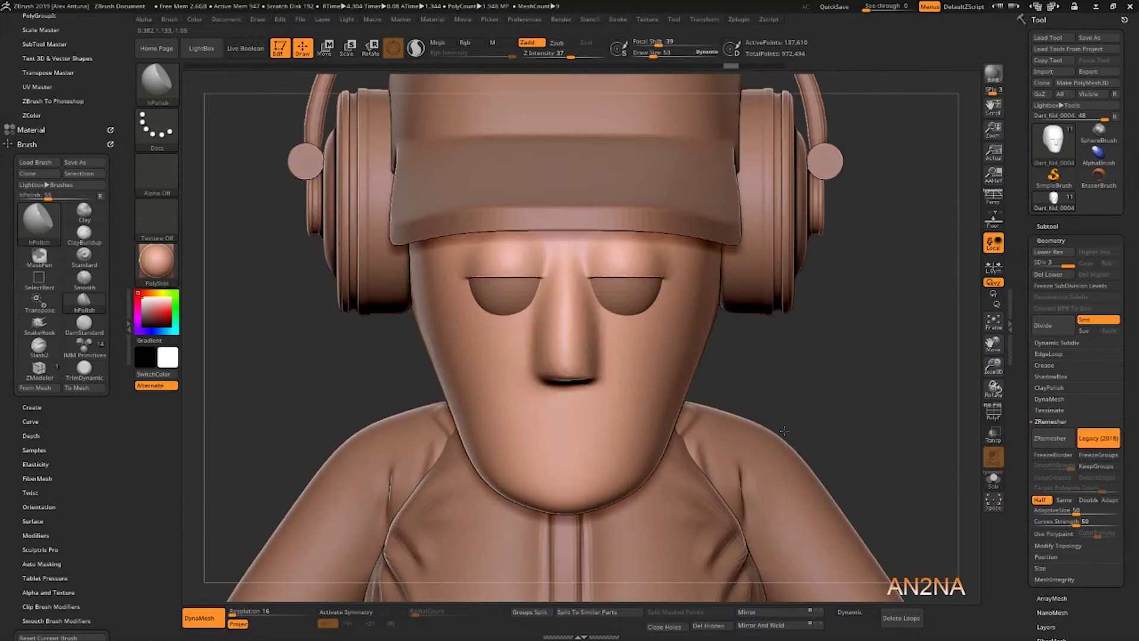
# - Activate X symmetry, discard the head's higher subdivision levels and divide it again up to level 3
pyautogui.moveTo(1065, 266); pyautogui.dragTo(1035, 264)
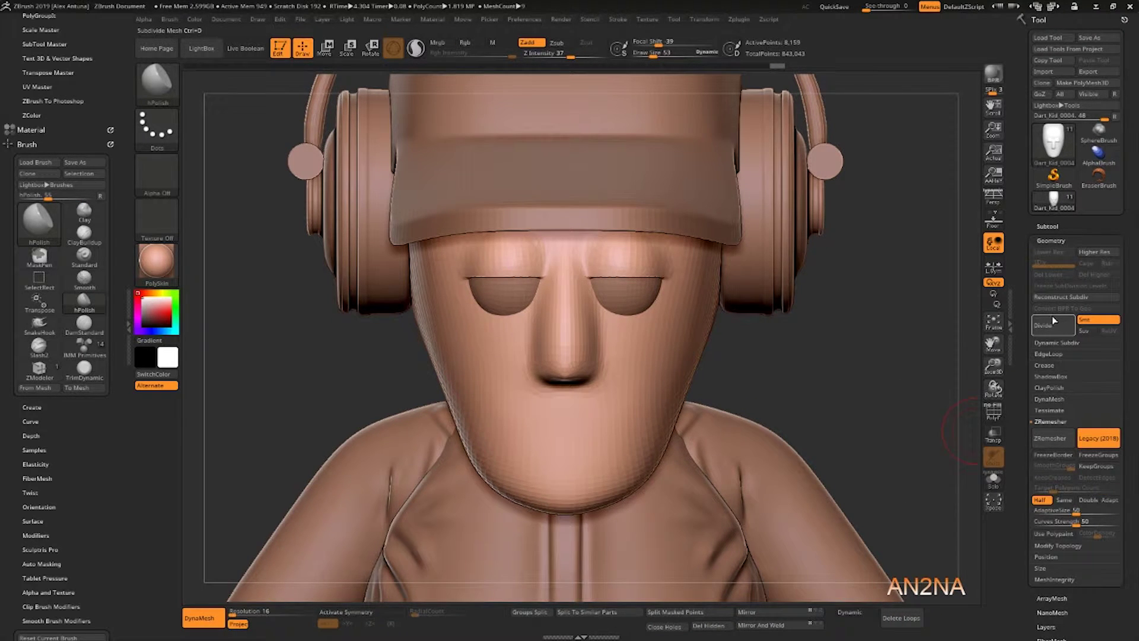
pyautogui.click(377, 616)
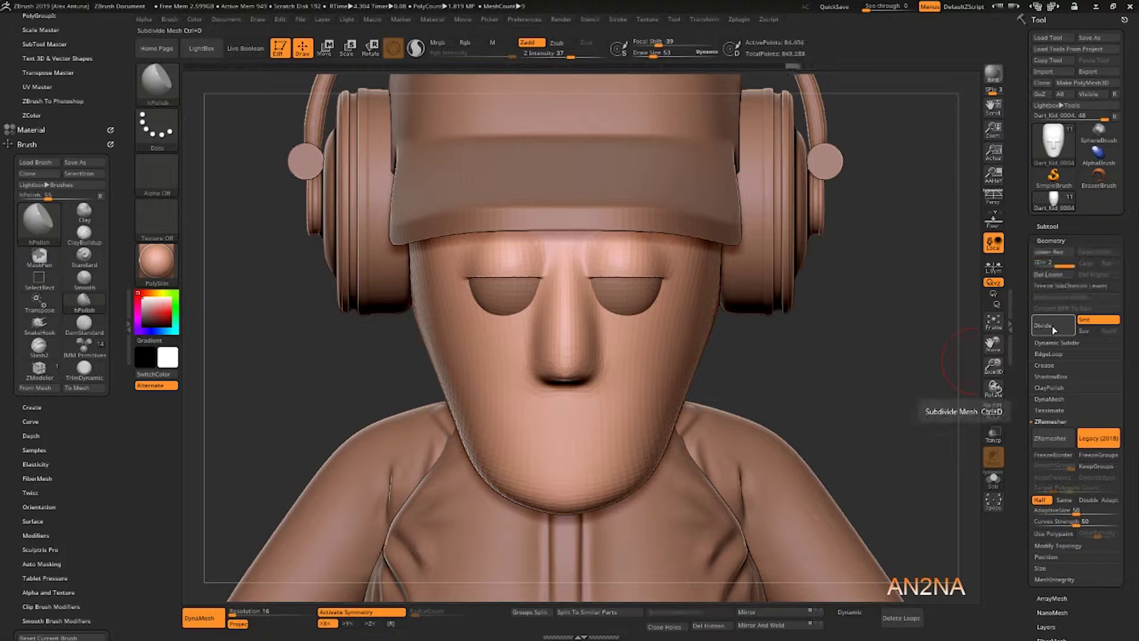
pyautogui.press('d')
pyautogui.press('d')
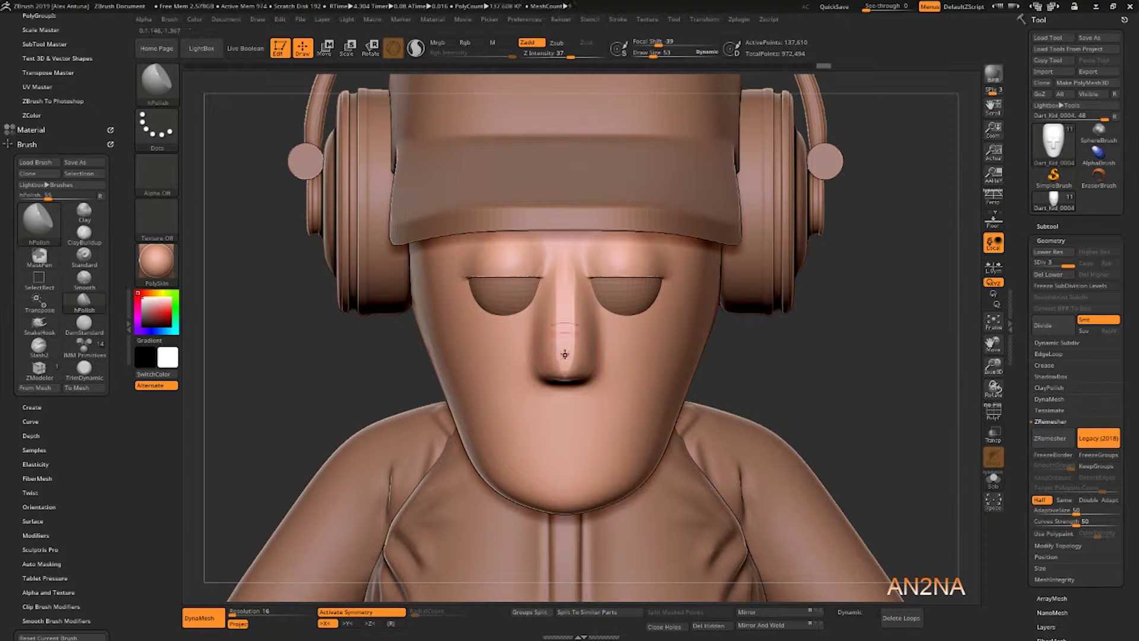
# - Flatten the bridge and sides of the nose with the hPolish brush and smooth the area around its base
pyautogui.moveTo(609, 351); pyautogui.dragTo(549, 291)
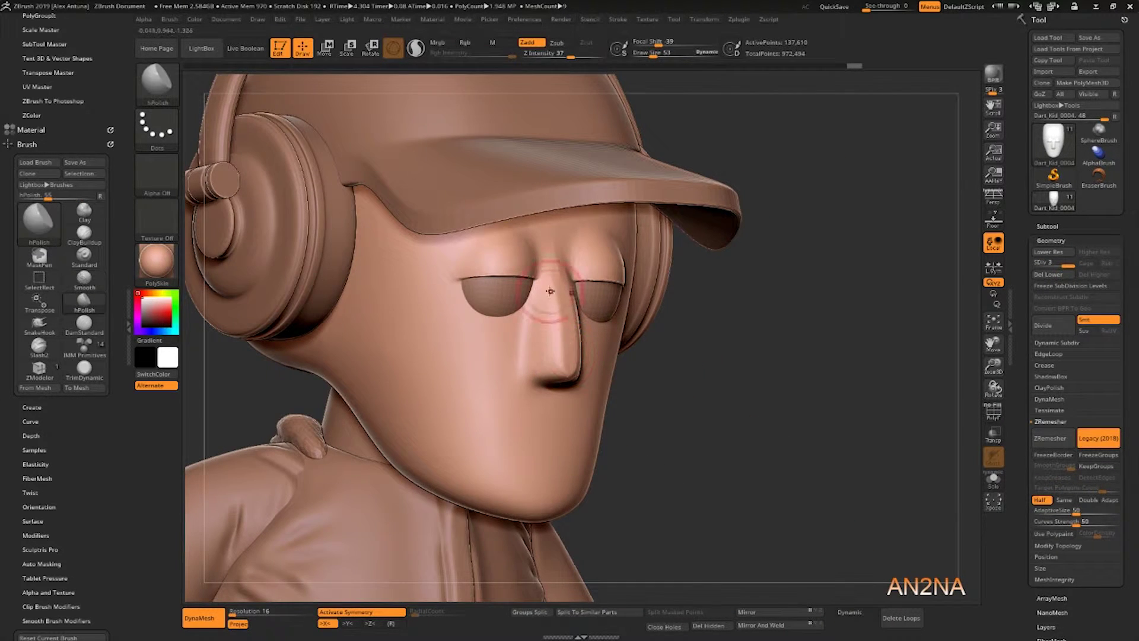
pyautogui.moveTo(550, 343); pyautogui.dragTo(562, 376)
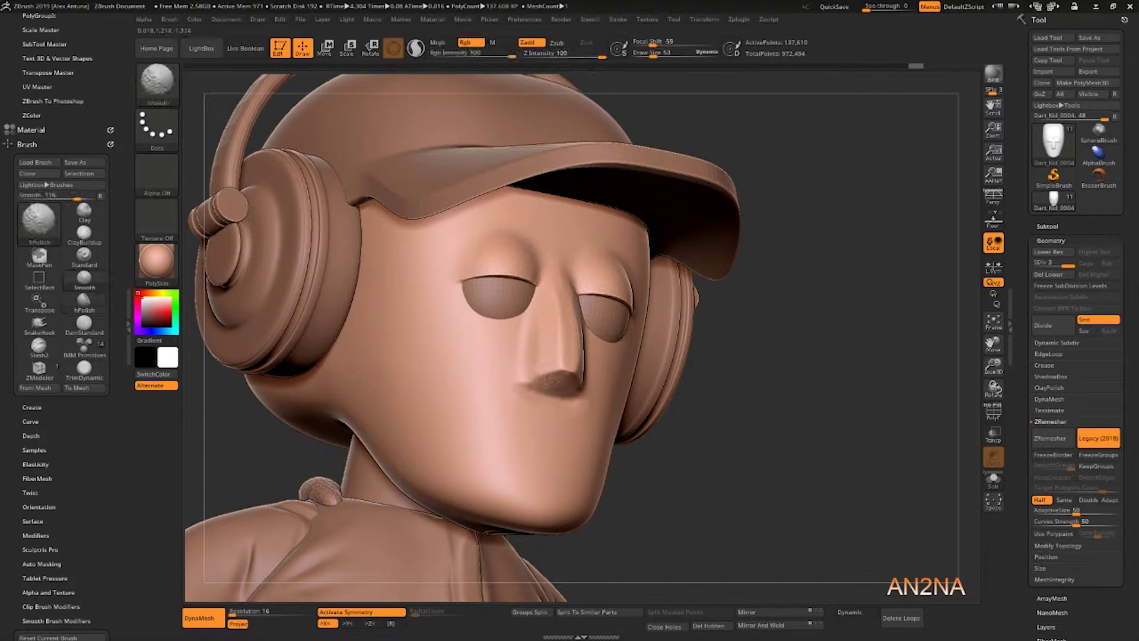
pyautogui.moveTo(543, 384); pyautogui.dragTo(455, 373)
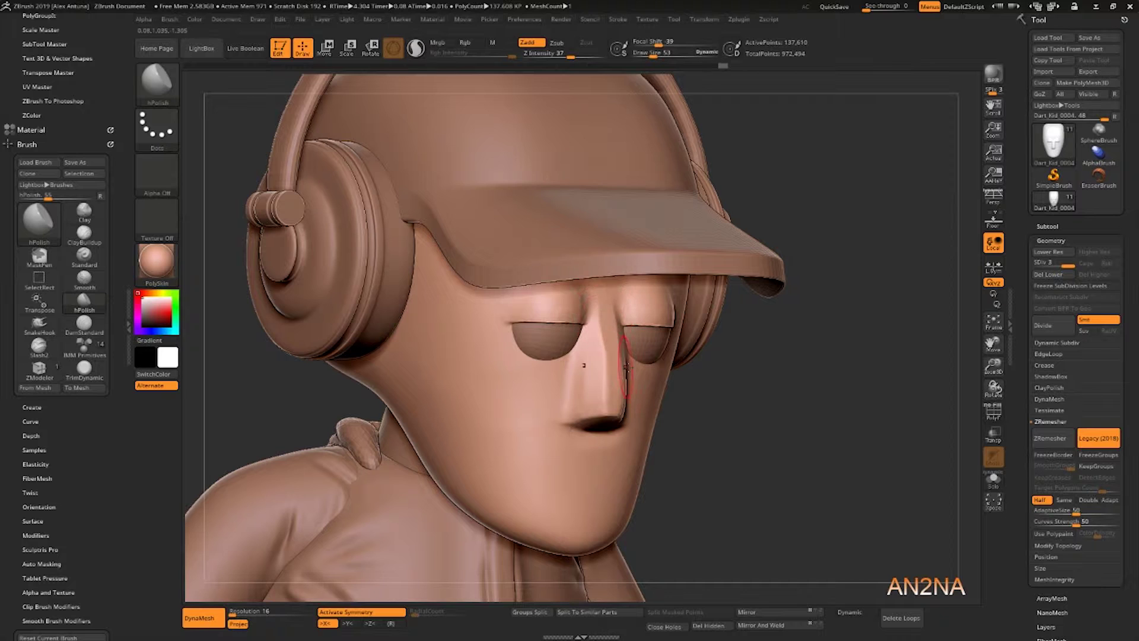
# - Carve a slightly downturned mouth line below the nose with the DamStandard brush at draw size 17 and smooth its ends
pyautogui.moveTo(665, 416)
pyautogui.mouseDown()
pyautogui.moveTo(766, 420)
pyautogui.moveTo(681, 419)
pyautogui.mouseUp()
pyautogui.press('b')
pyautogui.press('d')
pyautogui.press('s')
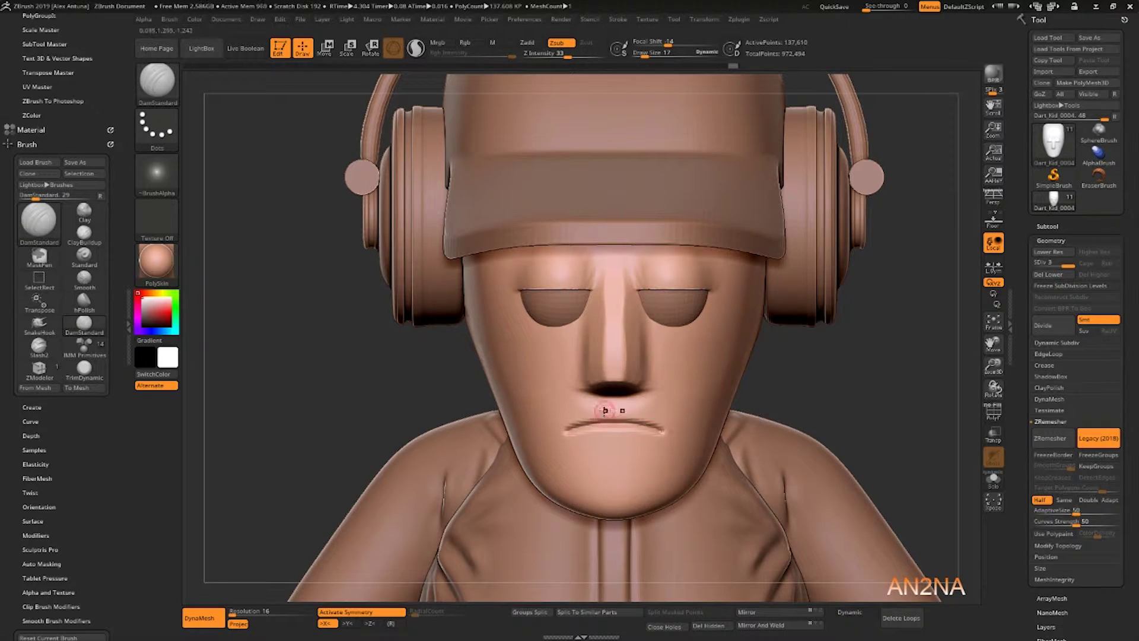
pyautogui.moveTo(613, 415); pyautogui.dragTo(641, 425)
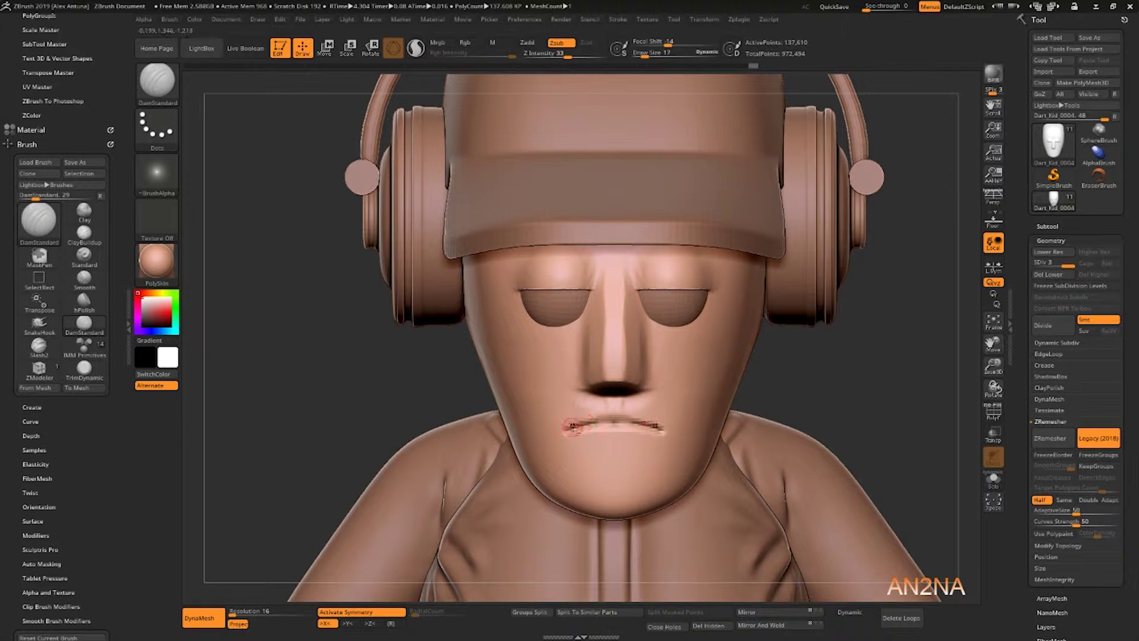
pyautogui.moveTo(634, 425)
pyautogui.mouseDown(button='right')
pyautogui.moveTo(691, 427)
pyautogui.moveTo(637, 428)
pyautogui.mouseUp(button='right')
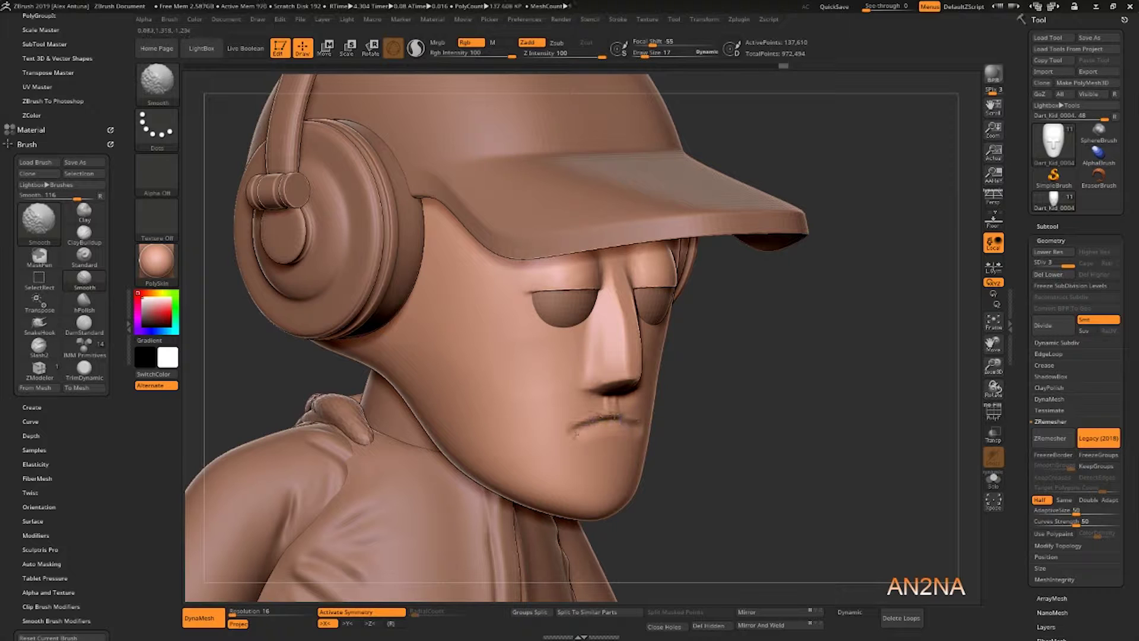
pyautogui.press('shift')
# - Tighten the crease between the lips with the Pinch brush
pyautogui.press('b')
pyautogui.press('p')
pyautogui.press('i')
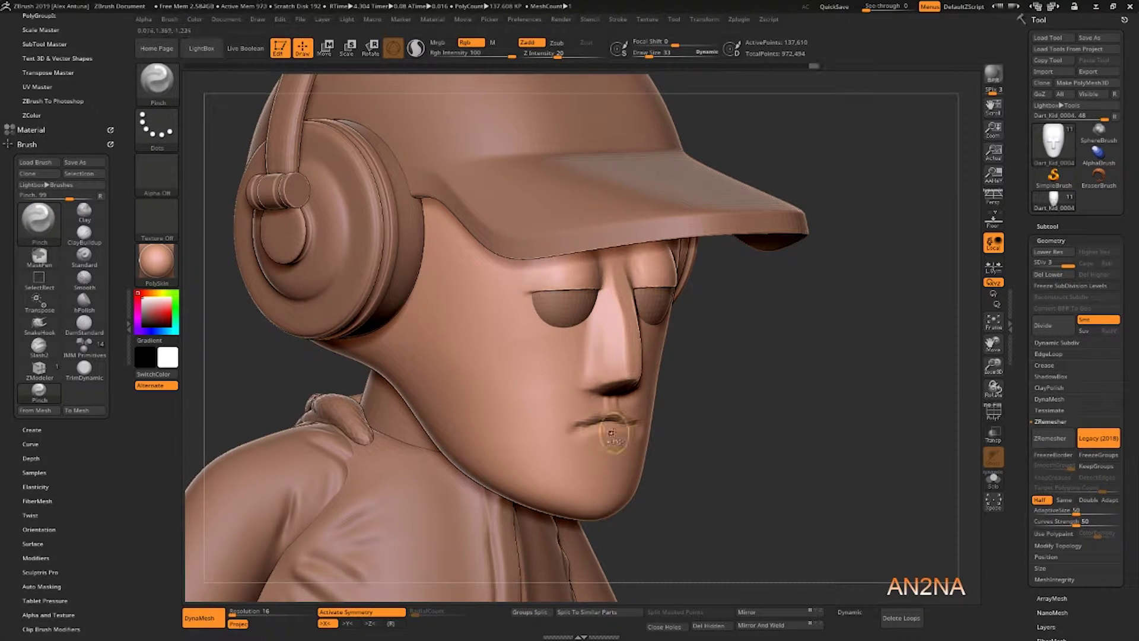
# - Build up the lower lip and the chin with the Standard brush, enlarging it to draw size 69 for the chin
pyautogui.press('b')
pyautogui.press('s')
pyautogui.press('t')
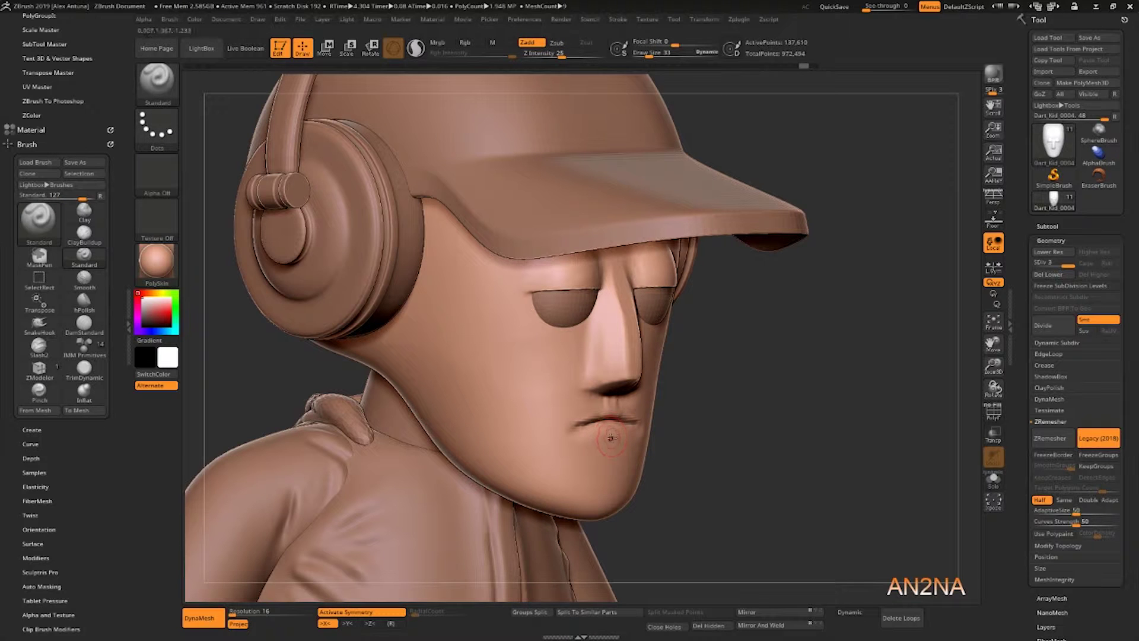
pyautogui.moveTo(591, 432)
pyautogui.mouseDown()
pyautogui.moveTo(620, 433)
pyautogui.moveTo(602, 431)
pyautogui.moveTo(613, 442)
pyautogui.mouseUp()
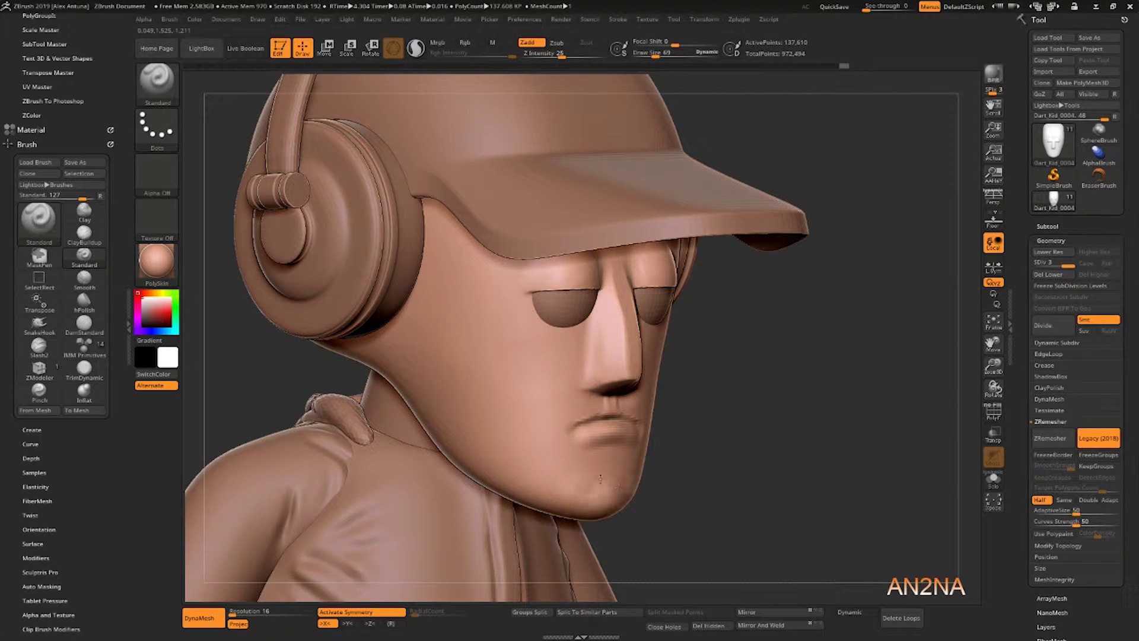
pyautogui.press('b')
pyautogui.press('s')
pyautogui.press('t')
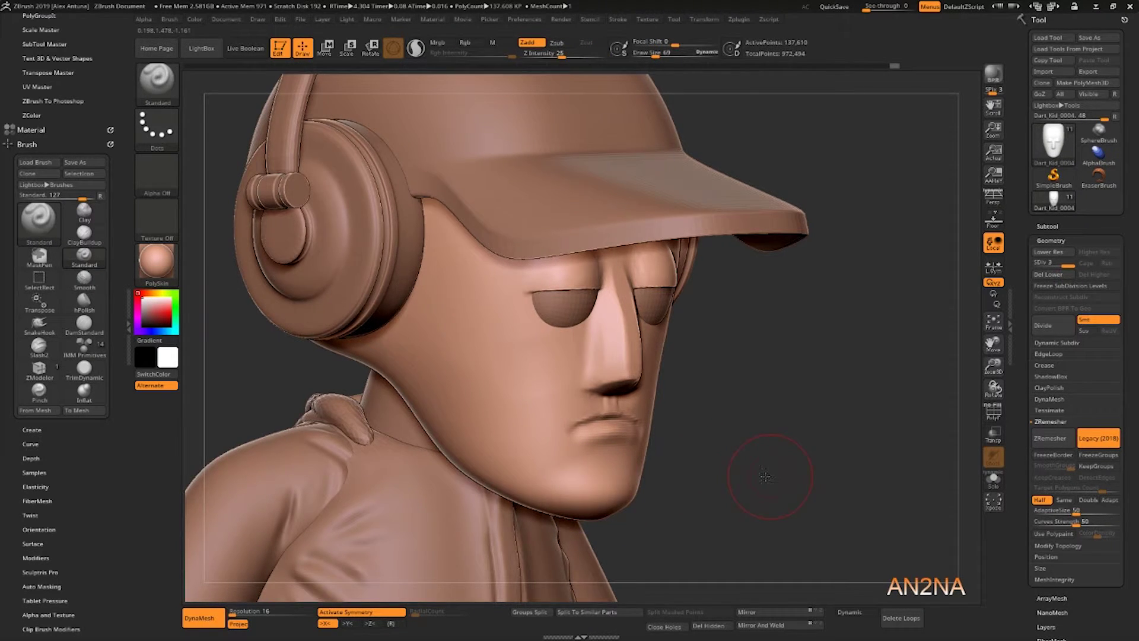
# - Shape the cheeks beneath the eyes with the Standard brush at draw size 41 and blend the strokes
pyautogui.moveTo(750, 465)
pyautogui.keyDown('shift'); pyautogui.mouseDown()
pyautogui.moveTo(338, 366)
pyautogui.moveTo(338, 356)
pyautogui.mouseUp(); pyautogui.keyUp('shift')
pyautogui.moveTo(741, 373); pyautogui.dragTo(717, 386, button='right')
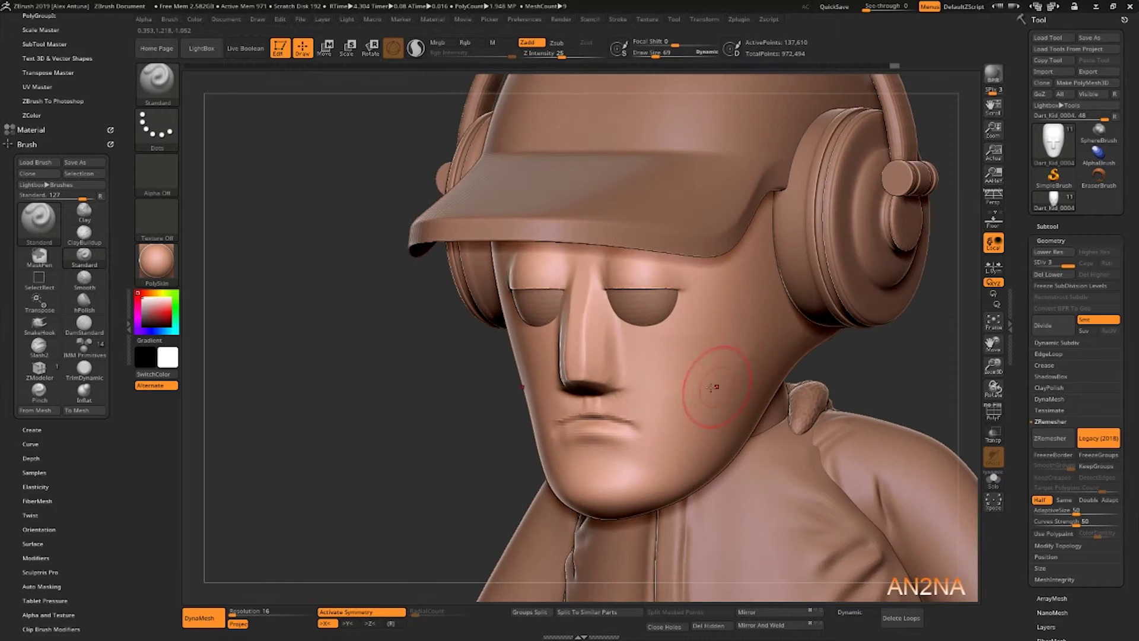
pyautogui.moveTo(706, 356); pyautogui.dragTo(616, 363)
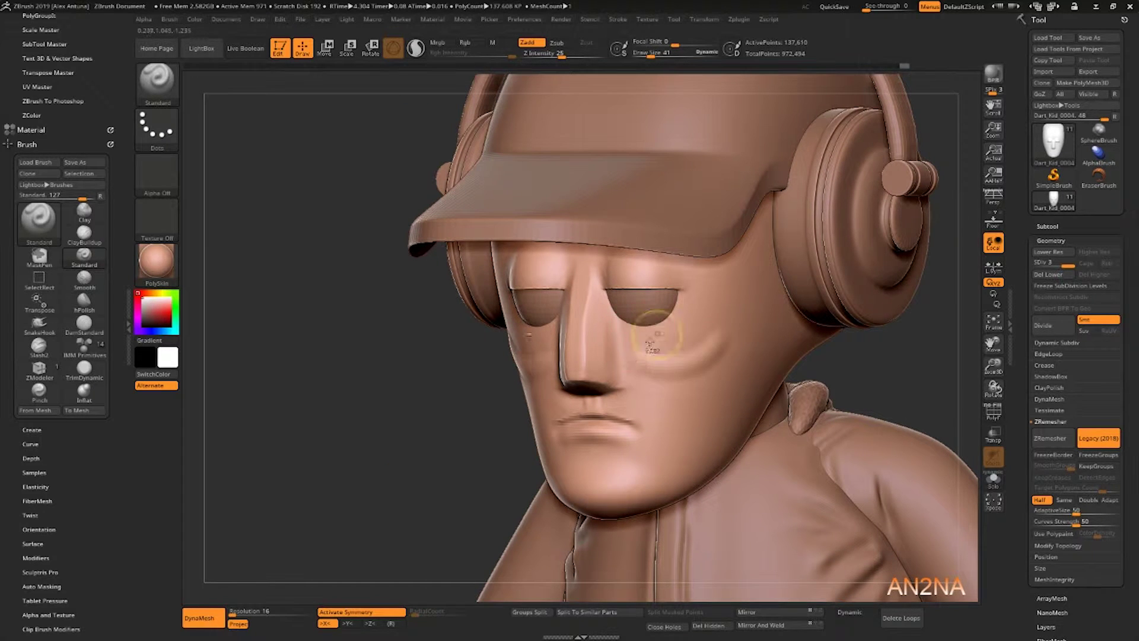
pyautogui.moveTo(712, 323); pyautogui.dragTo(629, 350)
pyautogui.moveTo(692, 319)
pyautogui.mouseDown()
pyautogui.moveTo(637, 312)
pyautogui.moveTo(658, 356)
pyautogui.moveTo(706, 338)
pyautogui.moveTo(637, 350)
pyautogui.mouseUp()
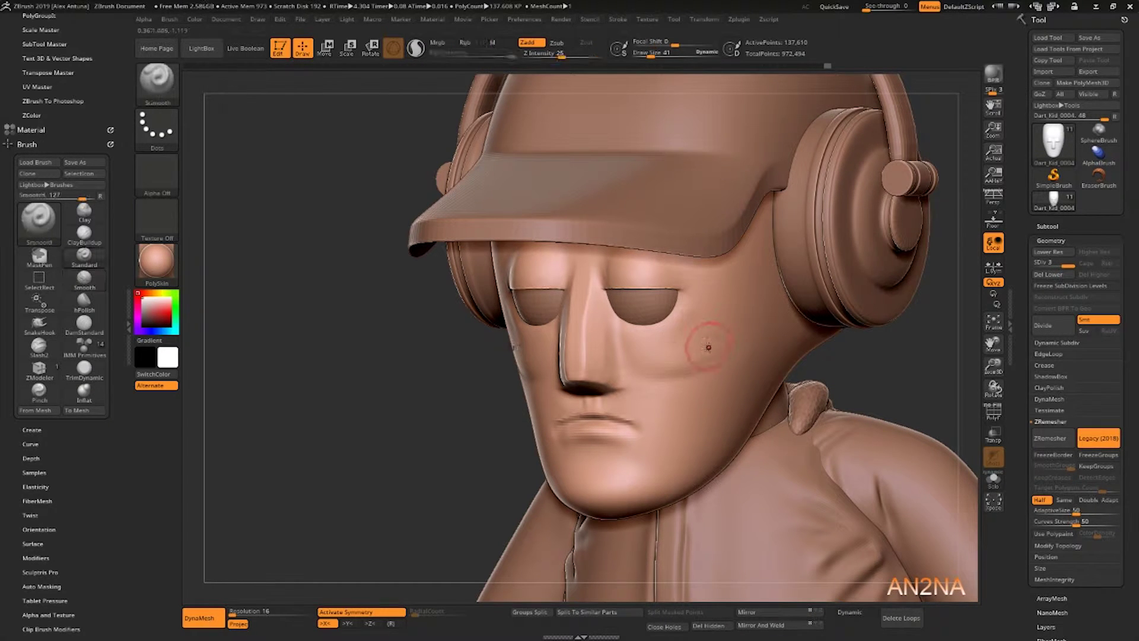
# - Define the cheekbones and lower cheeks with the ClayBuildup brush at intensity 10 and smooth the strokes
pyautogui.press('b')
pyautogui.press('c')
pyautogui.press('b')
pyautogui.moveTo(644, 369)
pyautogui.mouseDown()
pyautogui.moveTo(670, 373)
pyautogui.moveTo(719, 350)
pyautogui.moveTo(652, 343)
pyautogui.moveTo(704, 353)
pyautogui.mouseUp()
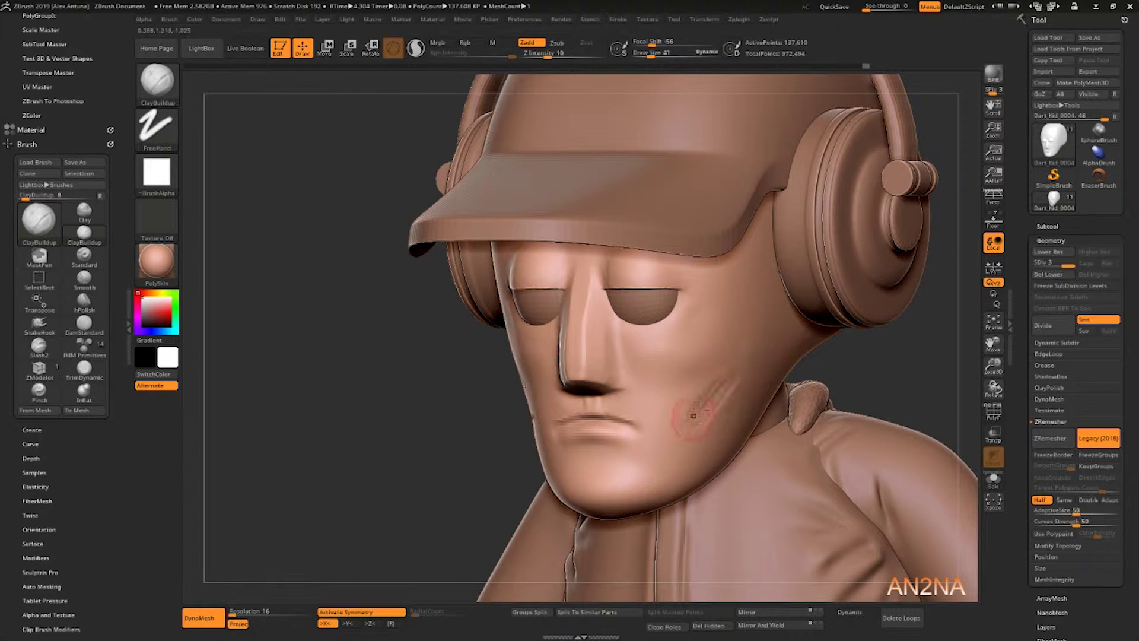
pyautogui.press('shift')
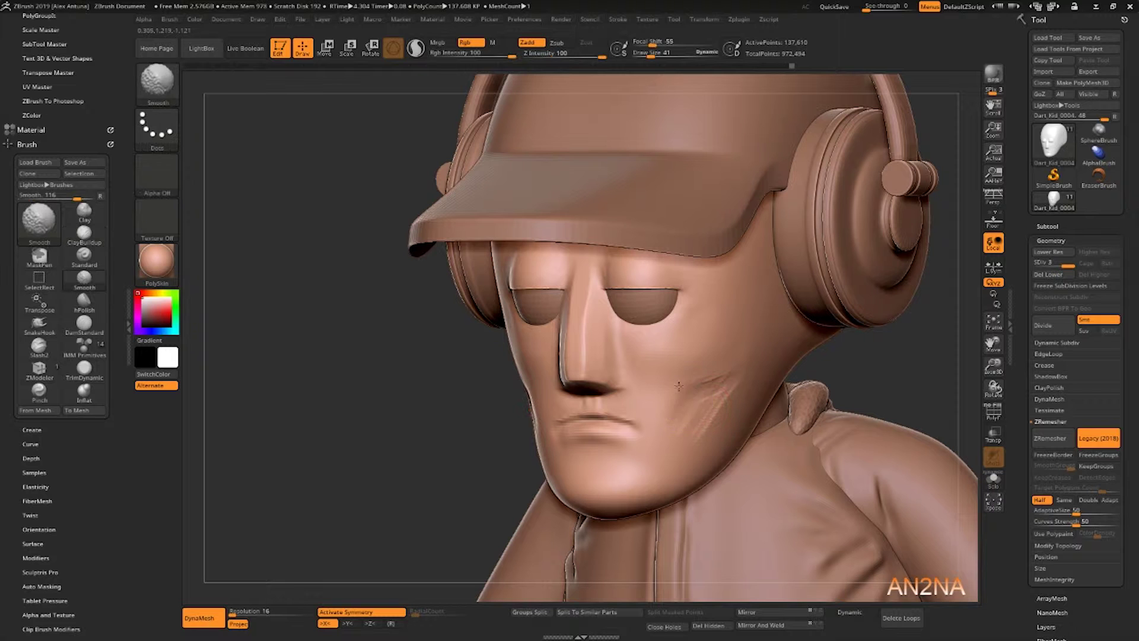
# - Turn on perspective and select the cap subtool
pyautogui.moveTo(404, 399); pyautogui.dragTo(579, 378)
pyautogui.moveTo(842, 369)
pyautogui.keyDown('alt'); pyautogui.mouseDown()
pyautogui.moveTo(853, 338)
pyautogui.moveTo(823, 311)
pyautogui.moveTo(841, 272)
pyautogui.moveTo(815, 288)
pyautogui.moveTo(849, 268)
pyautogui.moveTo(876, 271)
pyautogui.moveTo(815, 265)
pyautogui.moveTo(790, 234)
pyautogui.moveTo(794, 350)
pyautogui.moveTo(827, 368)
pyautogui.mouseUp(); pyautogui.keyUp('alt')
pyautogui.click(994, 197)
pyautogui.keyDown('alt'); pyautogui.click(641, 222); pyautogui.keyUp('alt')
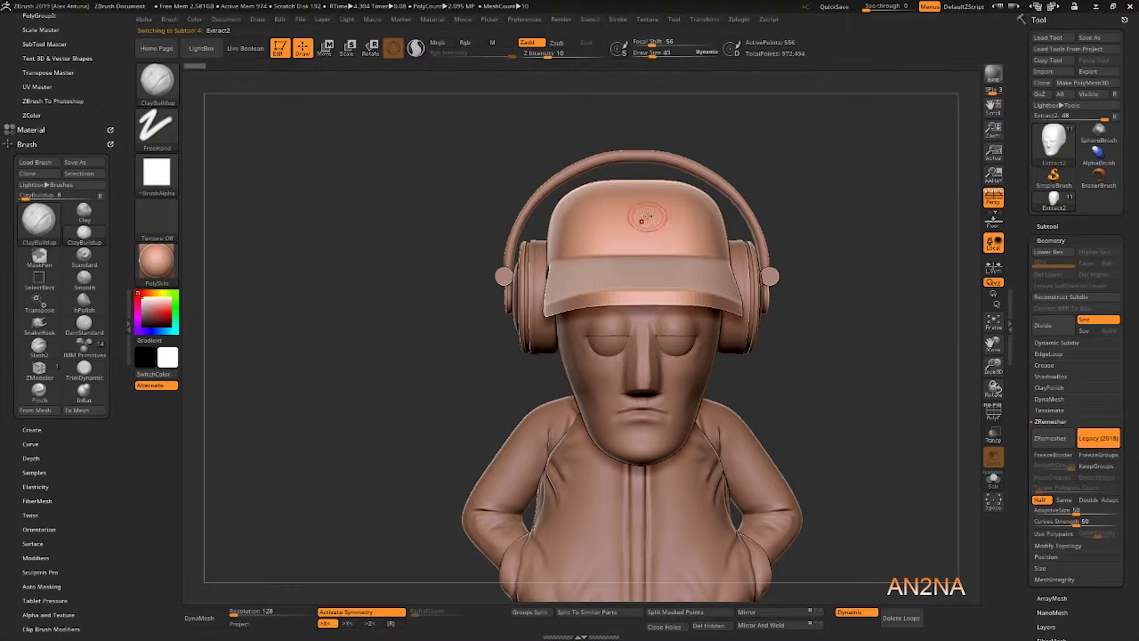
# - Reshape the cap's crown from the front and side using the Move brush at draw size 237
pyautogui.press('b')
pyautogui.press('m')
pyautogui.press('v')
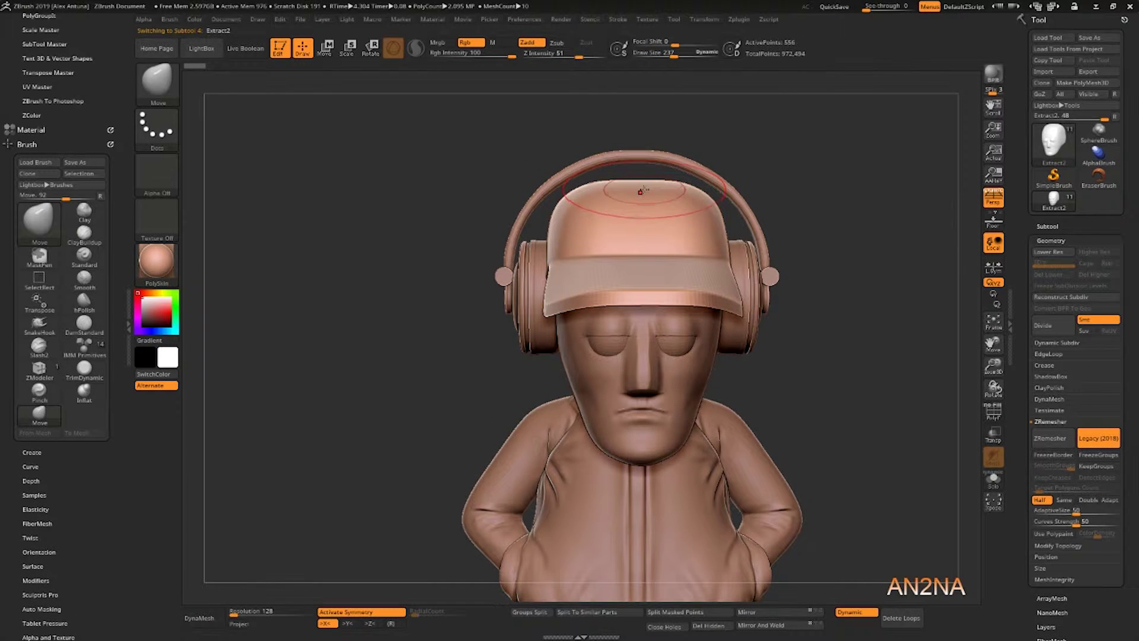
pyautogui.moveTo(642, 178); pyautogui.dragTo(641, 169)
pyautogui.moveTo(789, 178); pyautogui.dragTo(860, 184)
pyautogui.moveTo(661, 199); pyautogui.dragTo(672, 188)
pyautogui.keyDown('shift'); pyautogui.moveTo(736, 178); pyautogui.dragTo(771, 179); pyautogui.keyUp('shift')
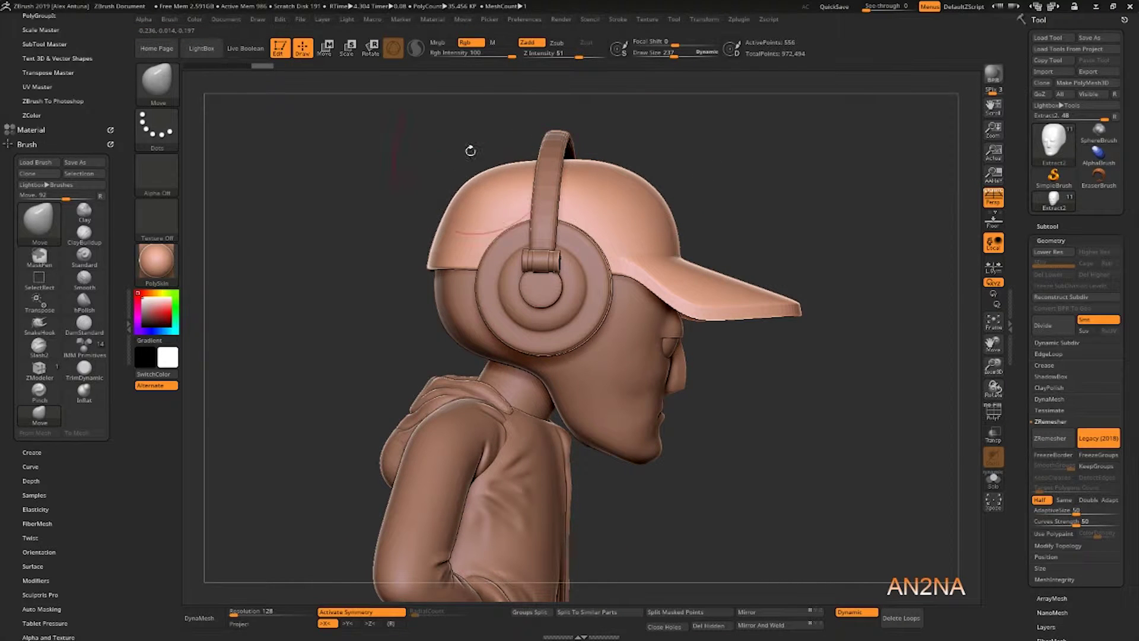
pyautogui.moveTo(465, 125); pyautogui.dragTo(403, 183)
pyautogui.moveTo(460, 128)
pyautogui.mouseDown()
pyautogui.moveTo(430, 146)
pyautogui.moveTo(460, 150)
pyautogui.mouseUp()
# - Turn on the floor and render the whole figure with the Best Preview Render
pyautogui.keyDown('alt'); pyautogui.moveTo(815, 209); pyautogui.dragTo(733, 196); pyautogui.keyUp('alt')
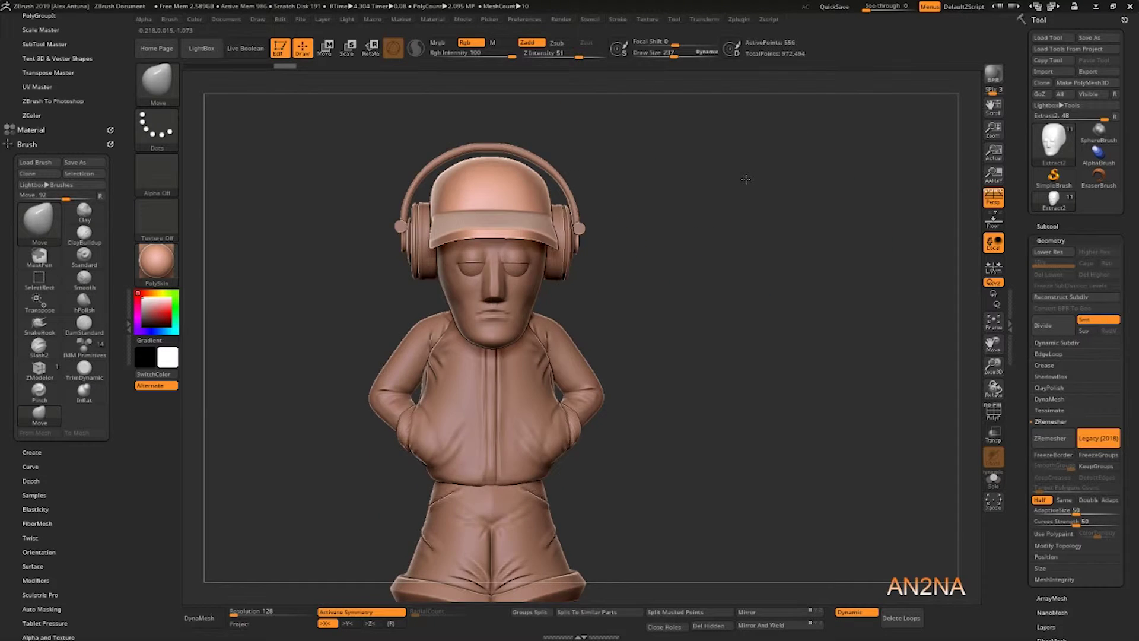
pyautogui.keyDown('alt'); pyautogui.moveTo(717, 325); pyautogui.dragTo(745, 295); pyautogui.keyUp('alt')
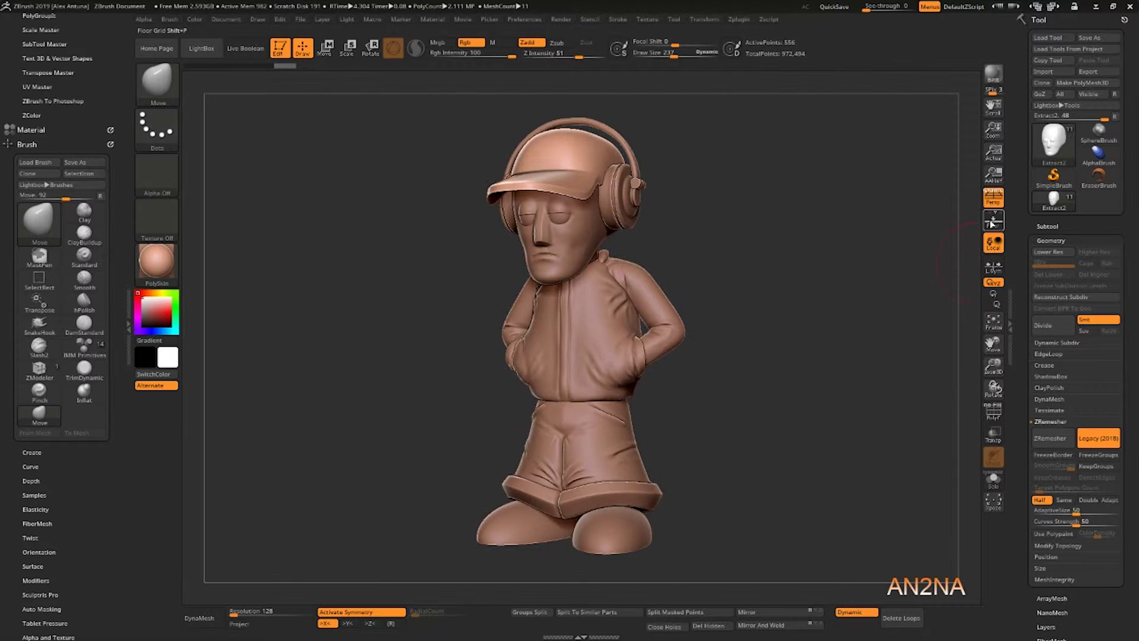
pyautogui.click(993, 221)
pyautogui.moveTo(882, 249); pyautogui.dragTo(860, 255)
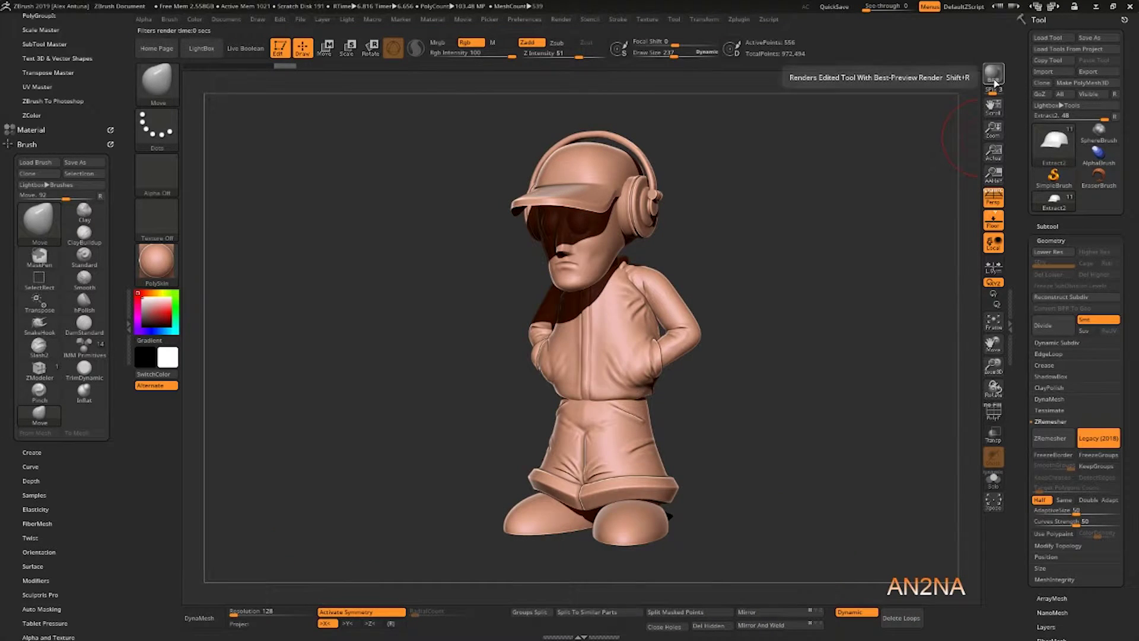
# - Select the hood on the jacket's back, display its polyframe and quick-save the project
pyautogui.moveTo(782, 239); pyautogui.dragTo(667, 305)
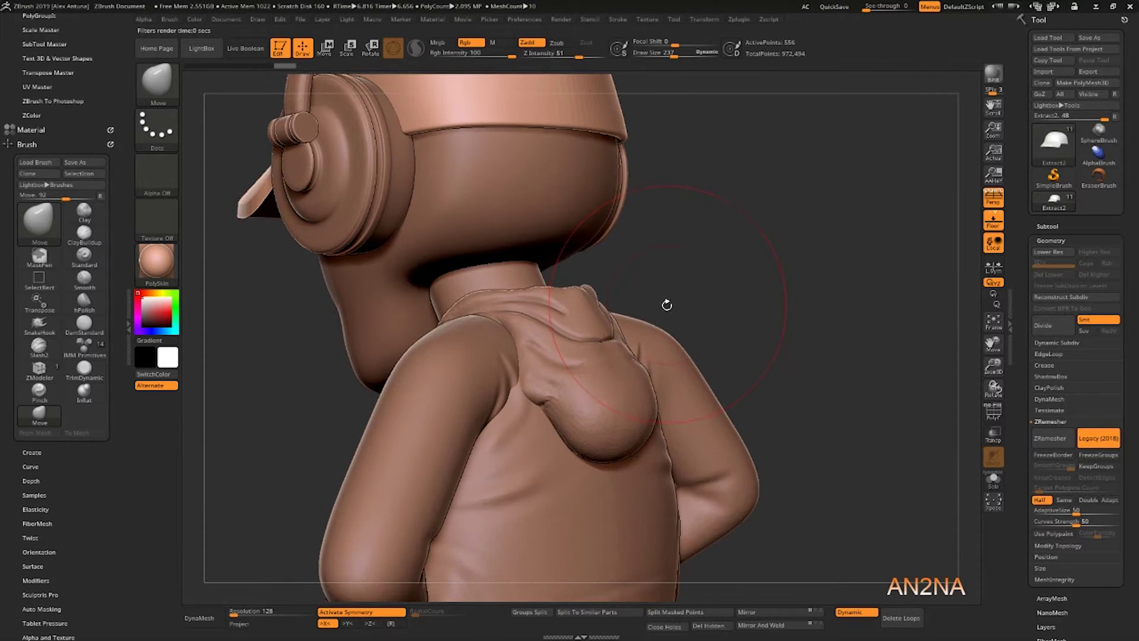
pyautogui.keyDown('alt'); pyautogui.click(611, 391); pyautogui.keyUp('alt')
pyautogui.hotkey('shift', 'f')
pyautogui.moveTo(830, 362); pyautogui.dragTo(916, 349)
pyautogui.click(835, 8)
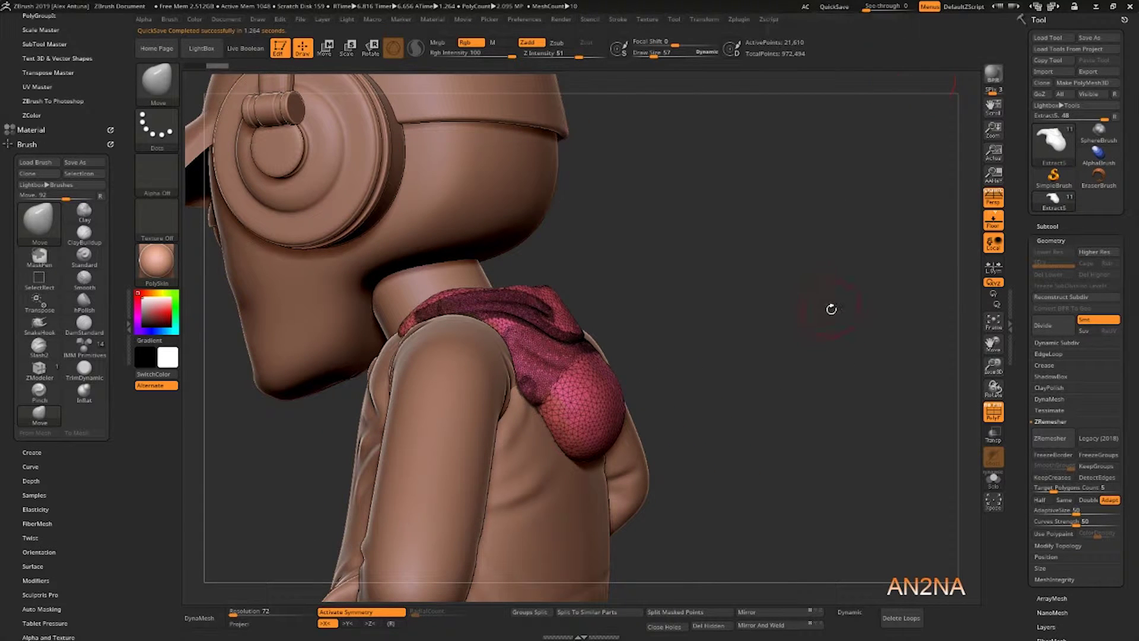
# - Remesh the hood with ZRemesher using the Legacy (2018) algorithm and the Half polygon count option
pyautogui.moveTo(811, 318); pyautogui.dragTo(798, 320)
pyautogui.click(1089, 439)
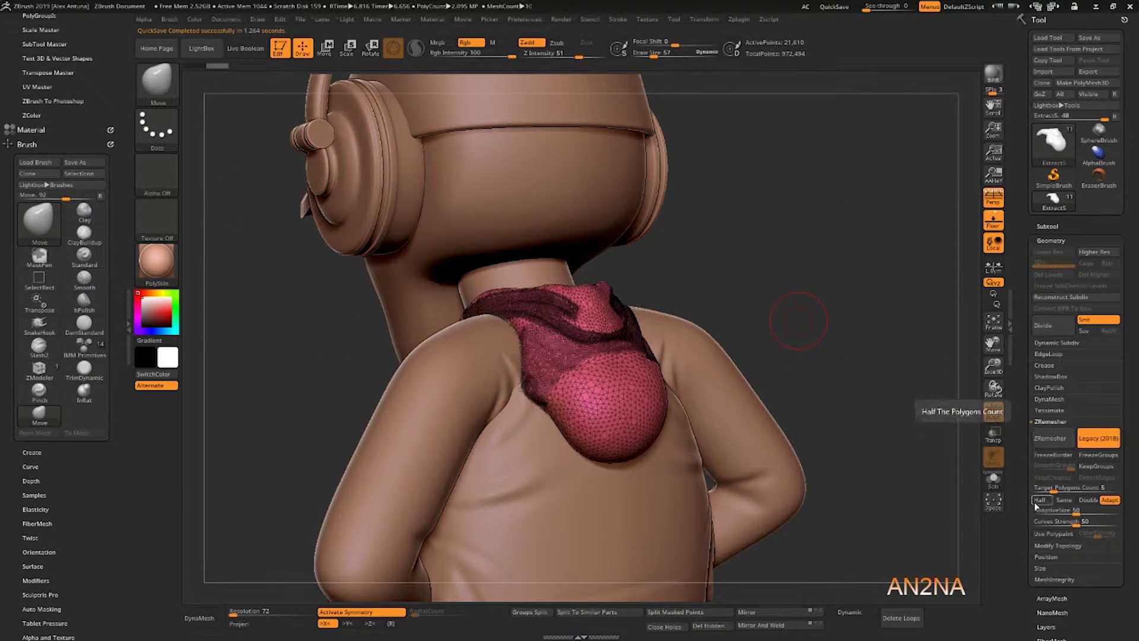
pyautogui.click(1039, 500)
pyautogui.click(1050, 438)
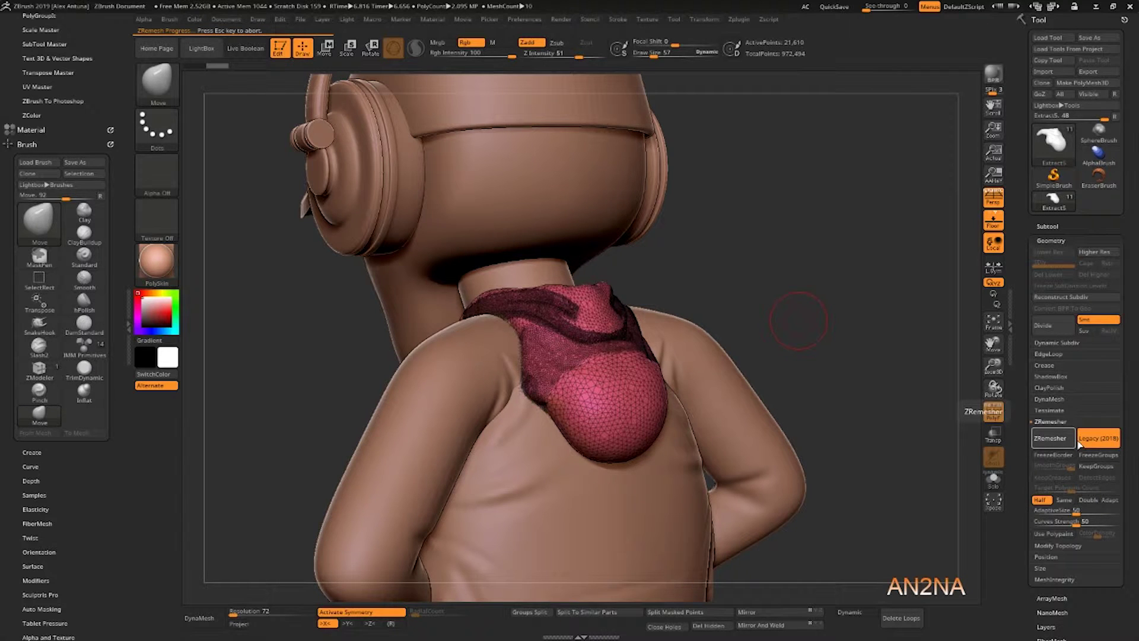
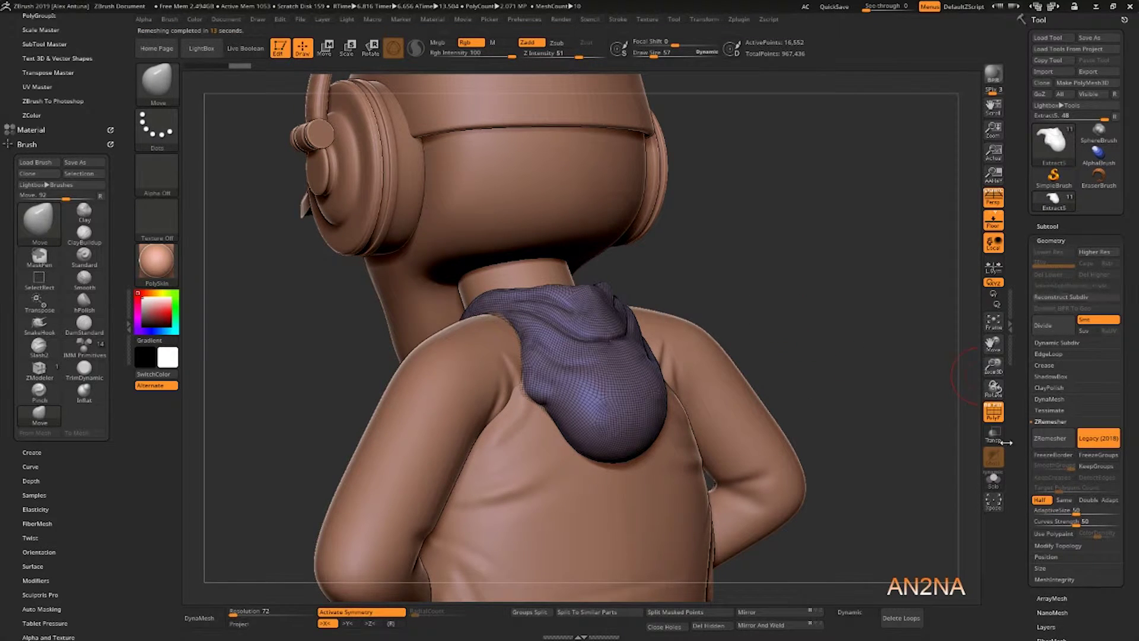
# - Hide the polyframe and smooth the hood's folds, upper rim and rounded lower part
pyautogui.click(993, 413)
pyautogui.moveTo(778, 333)
pyautogui.mouseDown()
pyautogui.moveTo(875, 332)
pyautogui.moveTo(778, 333)
pyautogui.mouseUp()
pyautogui.keyDown('ctrl'); pyautogui.moveTo(611, 314); pyautogui.dragTo(623, 379, button='right'); pyautogui.keyUp('ctrl')
pyautogui.moveTo(522, 308)
pyautogui.keyDown('shift'); pyautogui.mouseDown()
pyautogui.moveTo(623, 282)
pyautogui.moveTo(522, 285)
pyautogui.mouseUp(); pyautogui.keyUp('shift')
pyautogui.moveTo(623, 270); pyautogui.dragTo(649, 290, button='right')
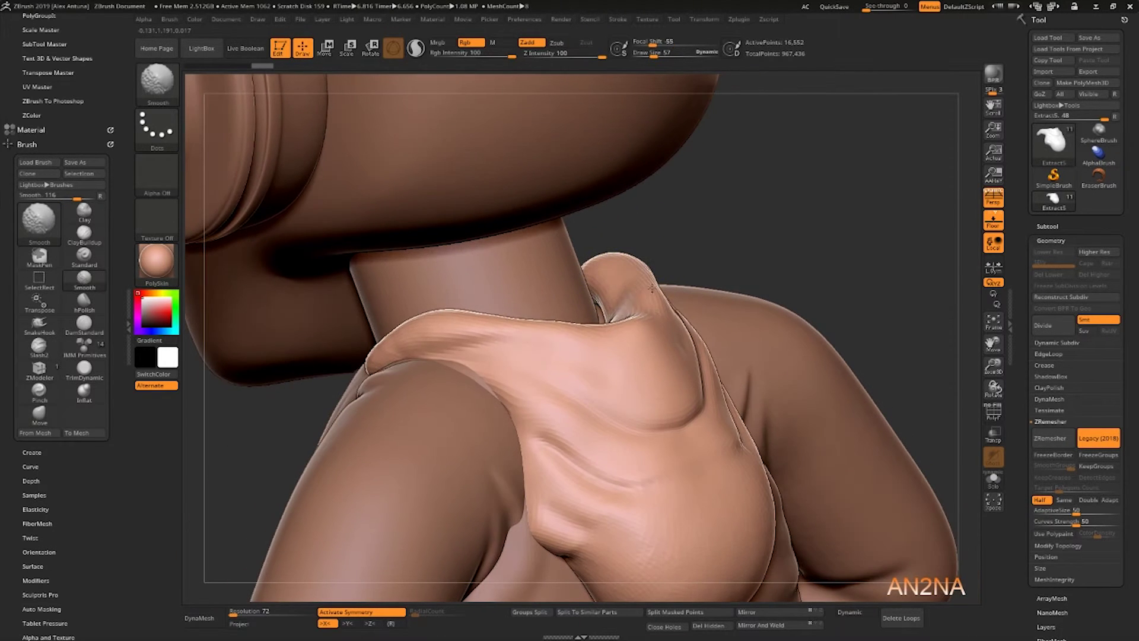
pyautogui.moveTo(656, 411); pyautogui.dragTo(508, 406, button='right')
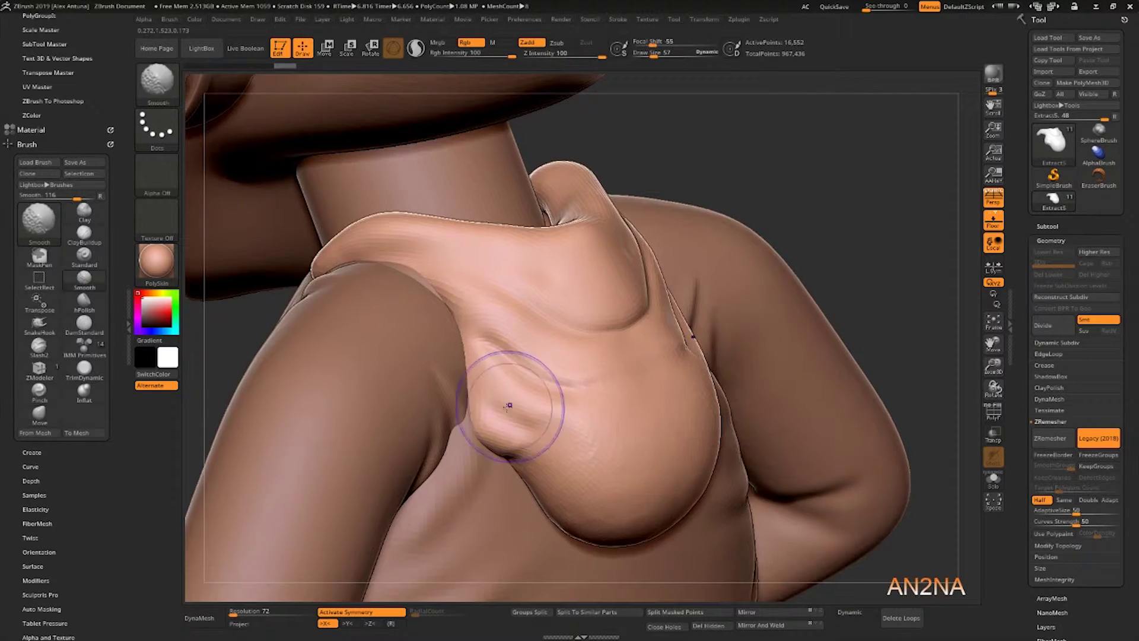
pyautogui.keyDown('shift'); pyautogui.moveTo(508, 405); pyautogui.dragTo(575, 516); pyautogui.keyUp('shift')
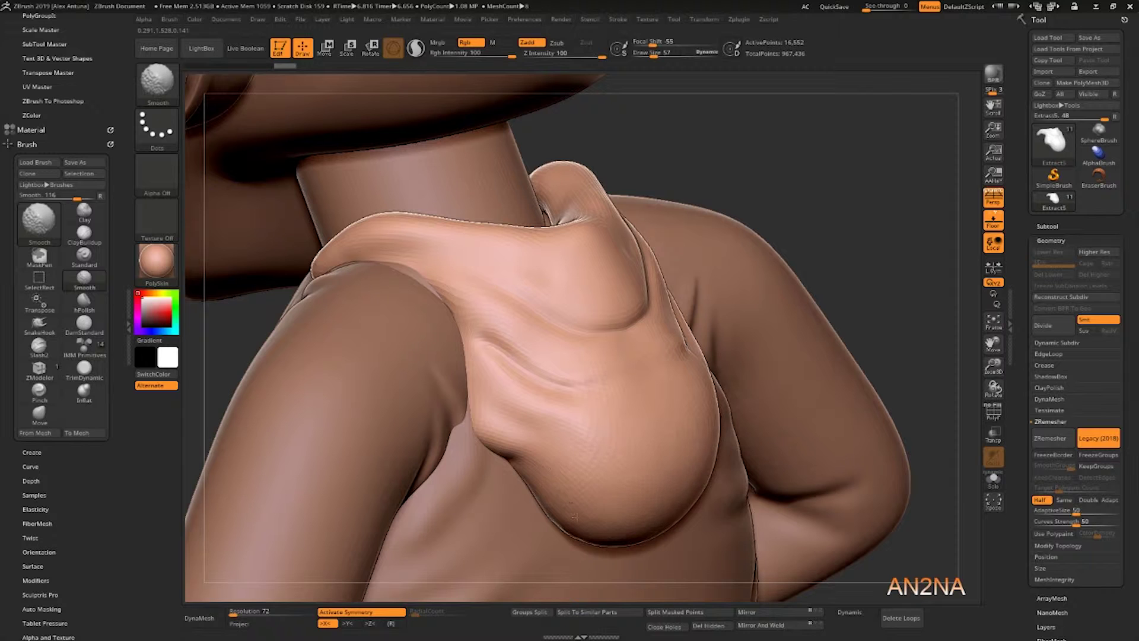
# - Subdivide the hood once and carve horizontal folds across its lower back with the Slash2 brush, smoothing the creases
pyautogui.click(1055, 327)
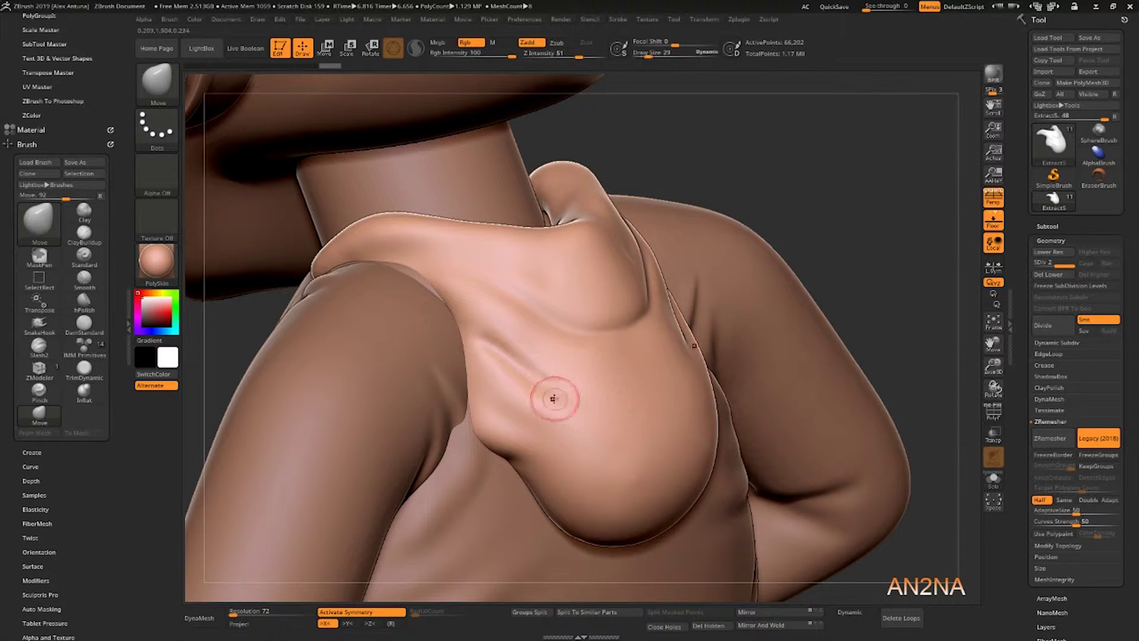
pyautogui.click(39, 347)
pyautogui.moveTo(502, 355)
pyautogui.mouseDown()
pyautogui.moveTo(465, 337)
pyautogui.moveTo(697, 365)
pyautogui.mouseUp()
pyautogui.moveTo(508, 408)
pyautogui.mouseDown()
pyautogui.moveTo(631, 417)
pyautogui.moveTo(715, 399)
pyautogui.mouseUp()
pyautogui.moveTo(584, 470)
pyautogui.mouseDown()
pyautogui.moveTo(715, 441)
pyautogui.moveTo(644, 474)
pyautogui.moveTo(594, 471)
pyautogui.mouseUp()
pyautogui.moveTo(711, 404)
pyautogui.keyDown('shift'); pyautogui.mouseDown()
pyautogui.moveTo(551, 424)
pyautogui.moveTo(510, 410)
pyautogui.mouseUp(); pyautogui.keyUp('shift')
pyautogui.keyDown('shift'); pyautogui.moveTo(689, 365); pyautogui.dragTo(469, 339); pyautogui.keyUp('shift')
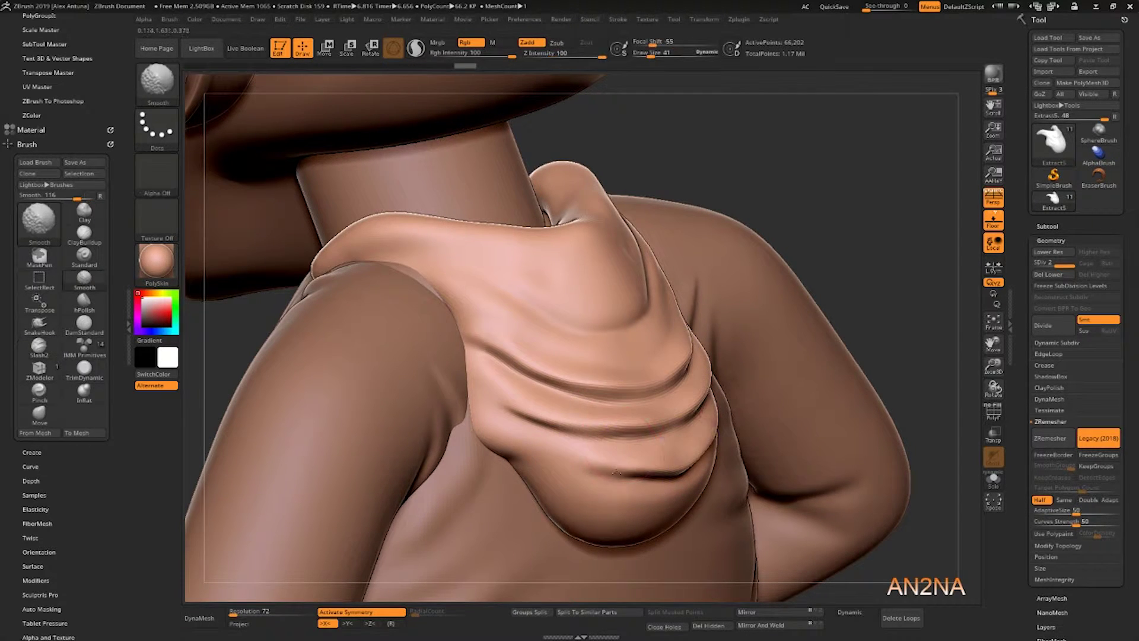
# - Carve a crease under the hood's upper rim and a short side fold with Slash2, and soften both by smoothing
pyautogui.moveTo(548, 249); pyautogui.dragTo(563, 332, button='right')
pyautogui.moveTo(380, 235)
pyautogui.mouseDown()
pyautogui.moveTo(472, 248)
pyautogui.moveTo(633, 155)
pyautogui.mouseUp()
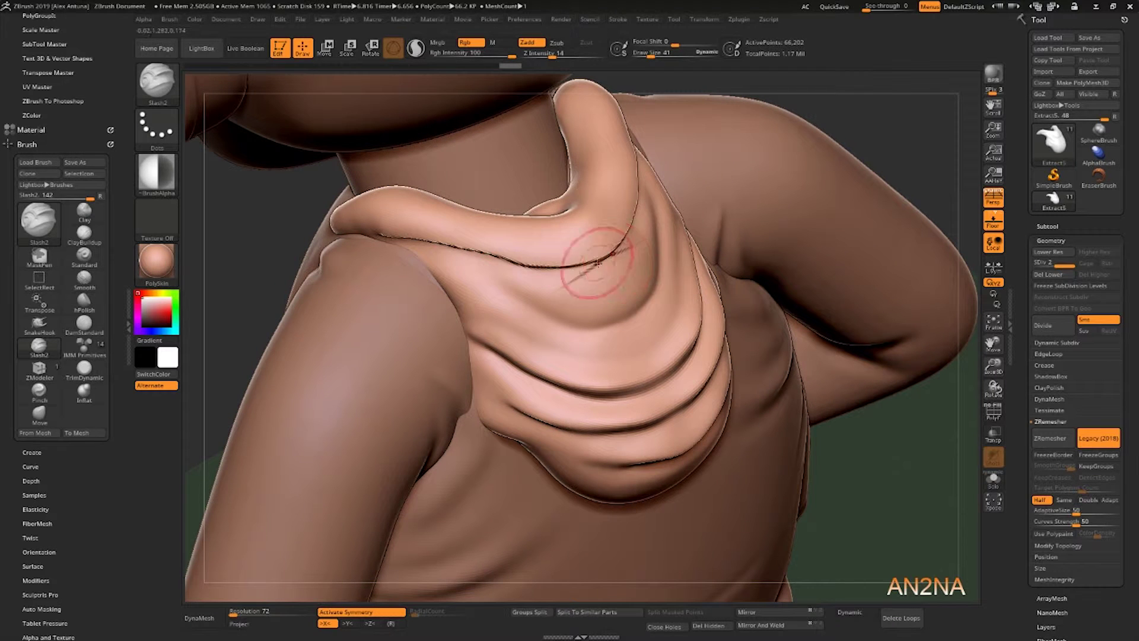
pyautogui.keyDown('shift'); pyautogui.moveTo(626, 228); pyautogui.dragTo(391, 238); pyautogui.keyUp('shift')
pyautogui.keyDown('shift'); pyautogui.moveTo(501, 252); pyautogui.dragTo(379, 239); pyautogui.keyUp('shift')
pyautogui.moveTo(468, 284); pyautogui.dragTo(531, 315)
pyautogui.keyDown('shift'); pyautogui.moveTo(519, 305); pyautogui.dragTo(466, 288); pyautogui.keyUp('shift')
pyautogui.moveTo(504, 237)
pyautogui.mouseDown(button='right')
pyautogui.moveTo(672, 185)
pyautogui.moveTo(866, 213)
pyautogui.moveTo(827, 89)
pyautogui.moveTo(908, 143)
pyautogui.moveTo(840, 191)
pyautogui.moveTo(833, 211)
pyautogui.mouseUp(button='right')
# - Select the hood and try to draw a drawstring from its front tip down the chest with the CurveStrapSnap brush
pyautogui.keyDown('alt'); pyautogui.click(669, 315); pyautogui.keyUp('alt')
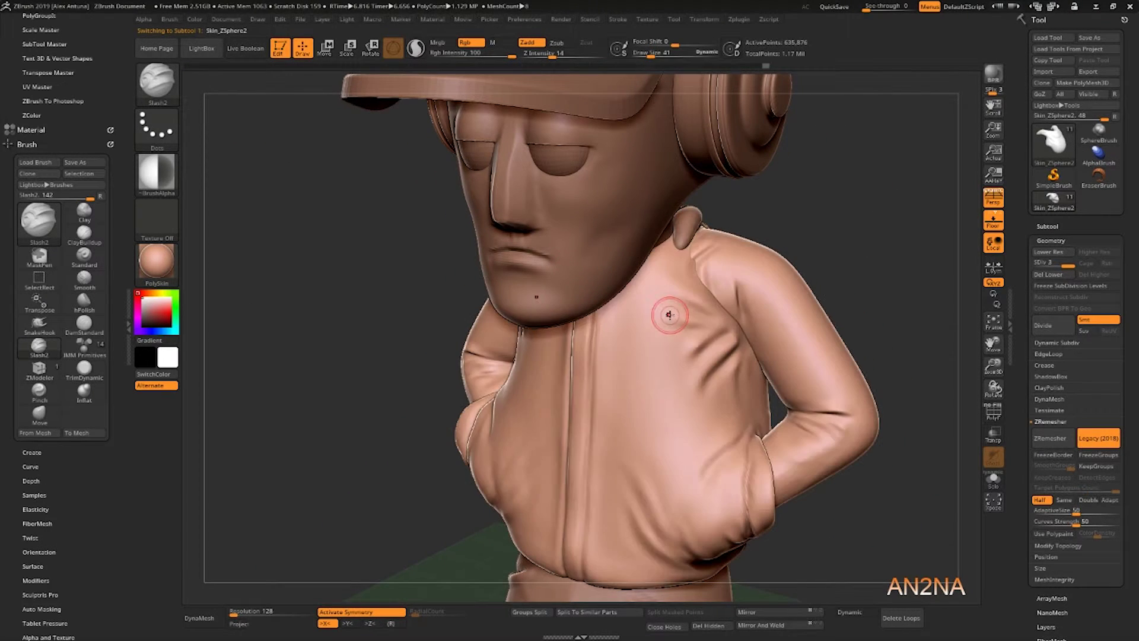
pyautogui.keyDown('alt'); pyautogui.click(689, 235); pyautogui.keyUp('alt')
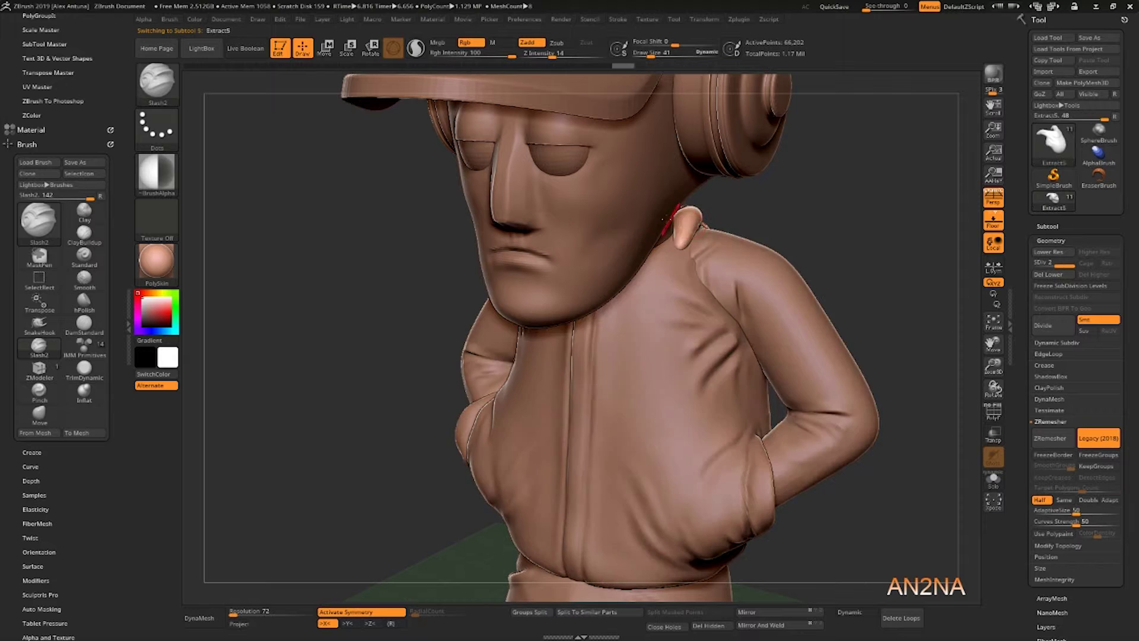
pyautogui.click(156, 80)
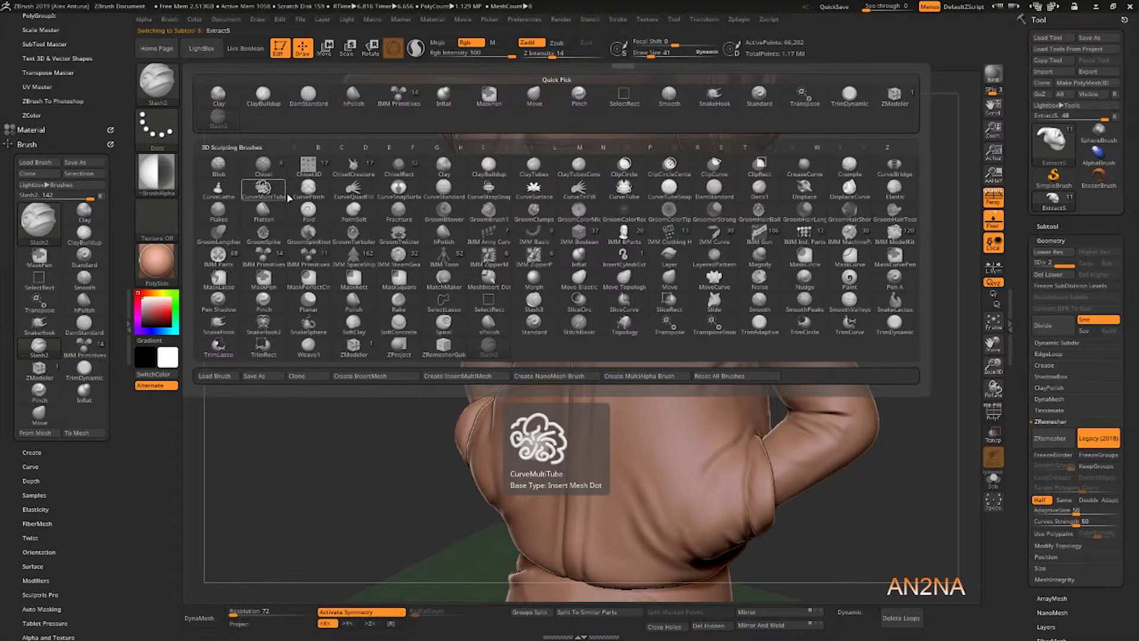
pyautogui.click(490, 191)
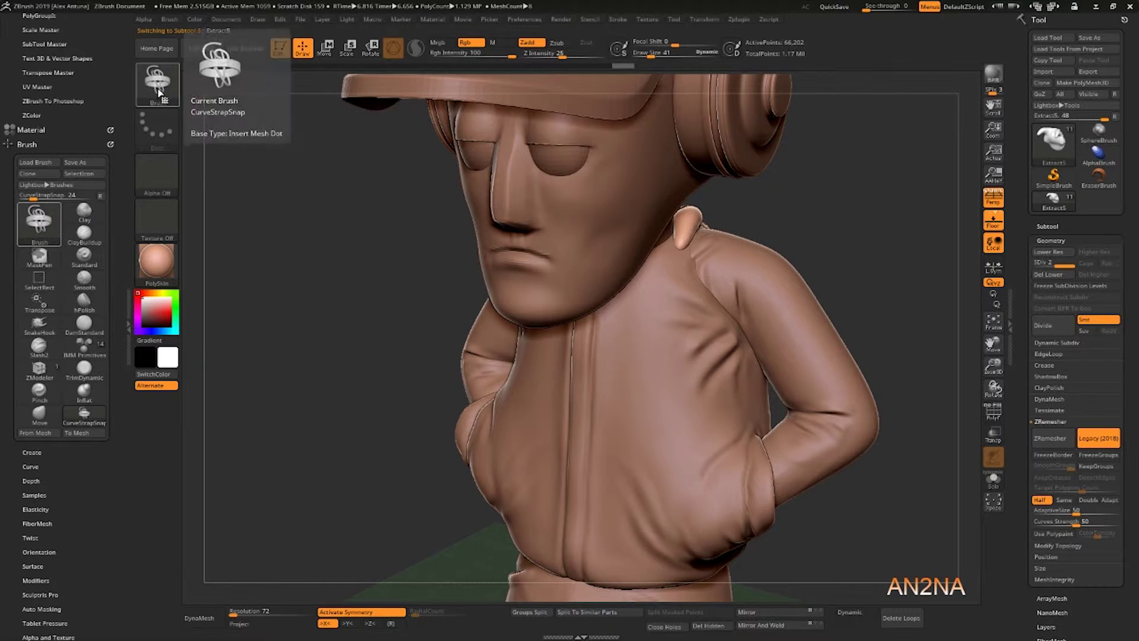
pyautogui.press('F1')
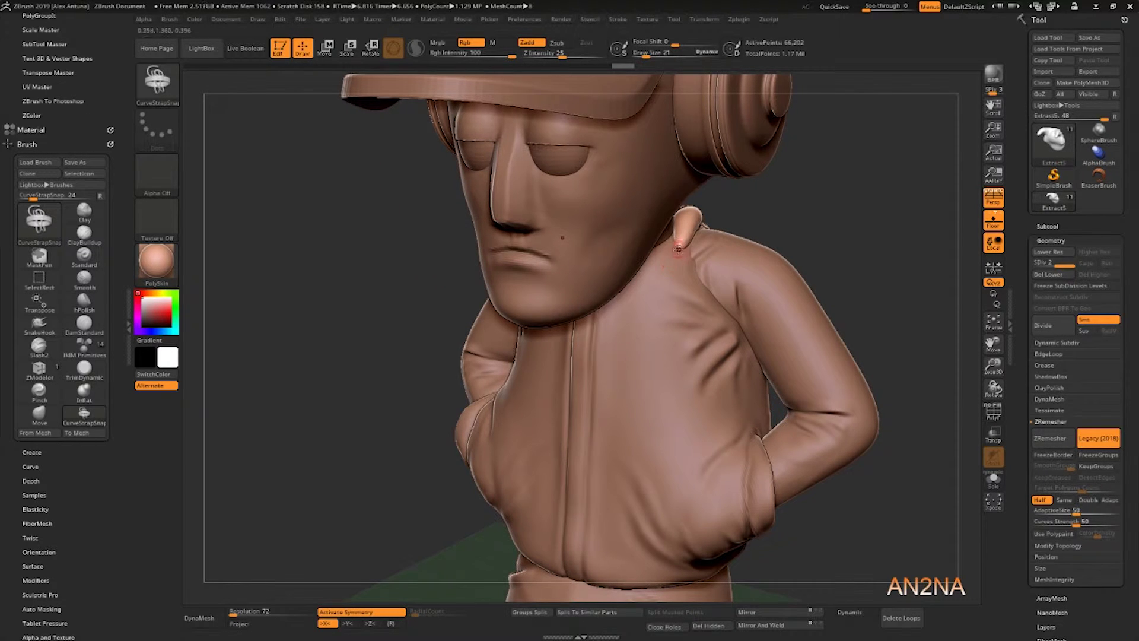
pyautogui.moveTo(640, 344); pyautogui.dragTo(635, 382)
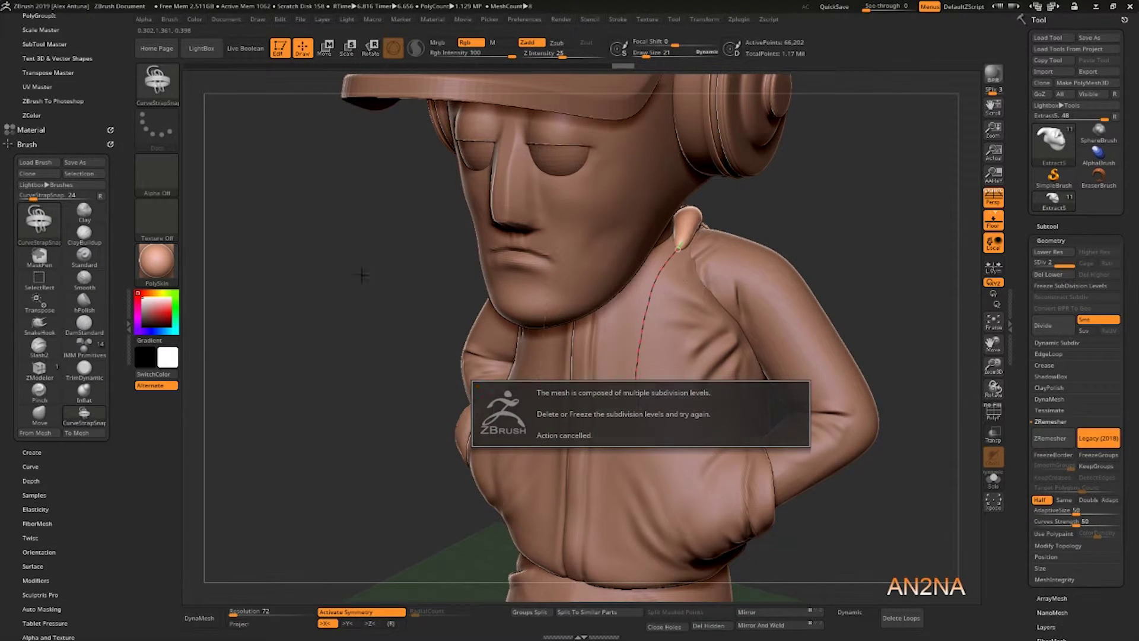
pyautogui.click(835, 217)
# - Insert a PolyMesh3D star into the character as a new subtool and make it the active subtool
pyautogui.click(1058, 225)
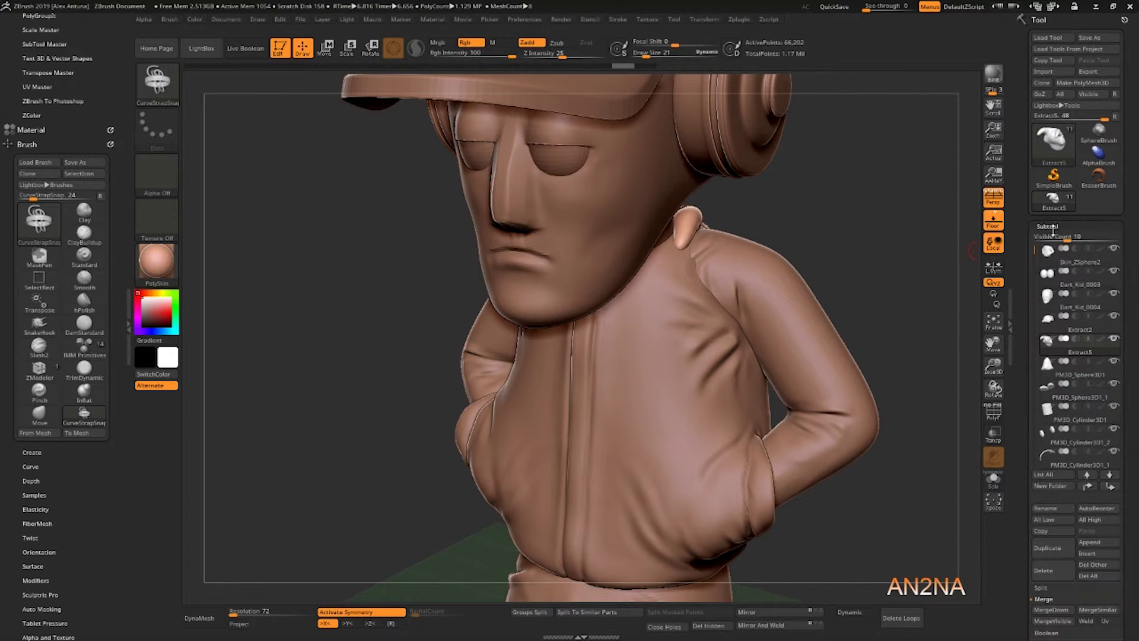
pyautogui.click(1053, 140)
pyautogui.click(859, 183)
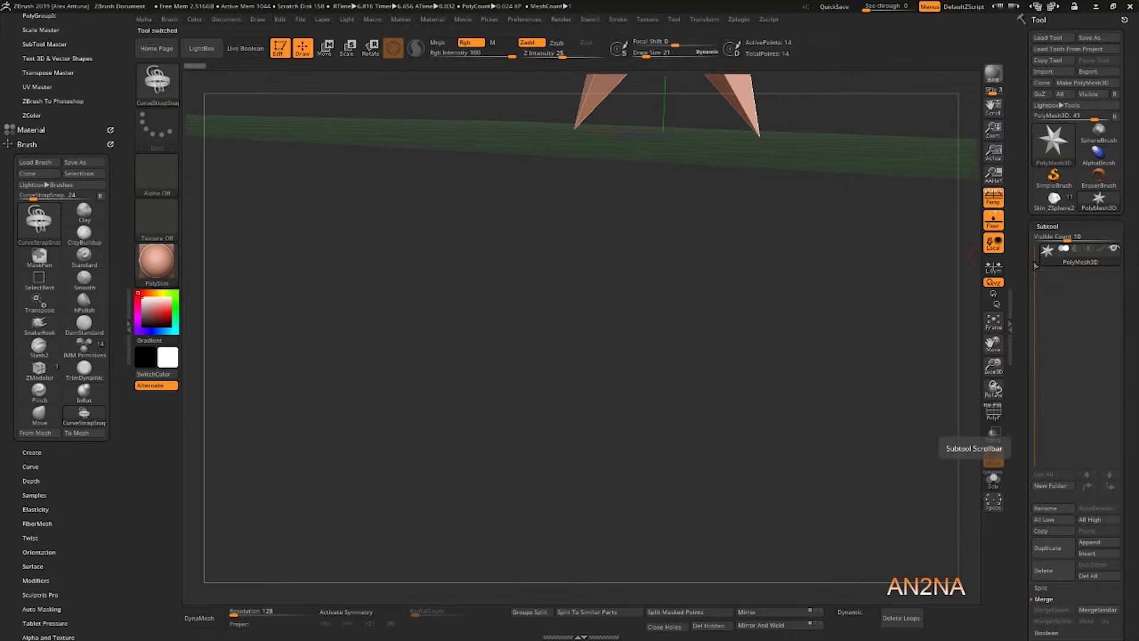
pyautogui.click(1053, 201)
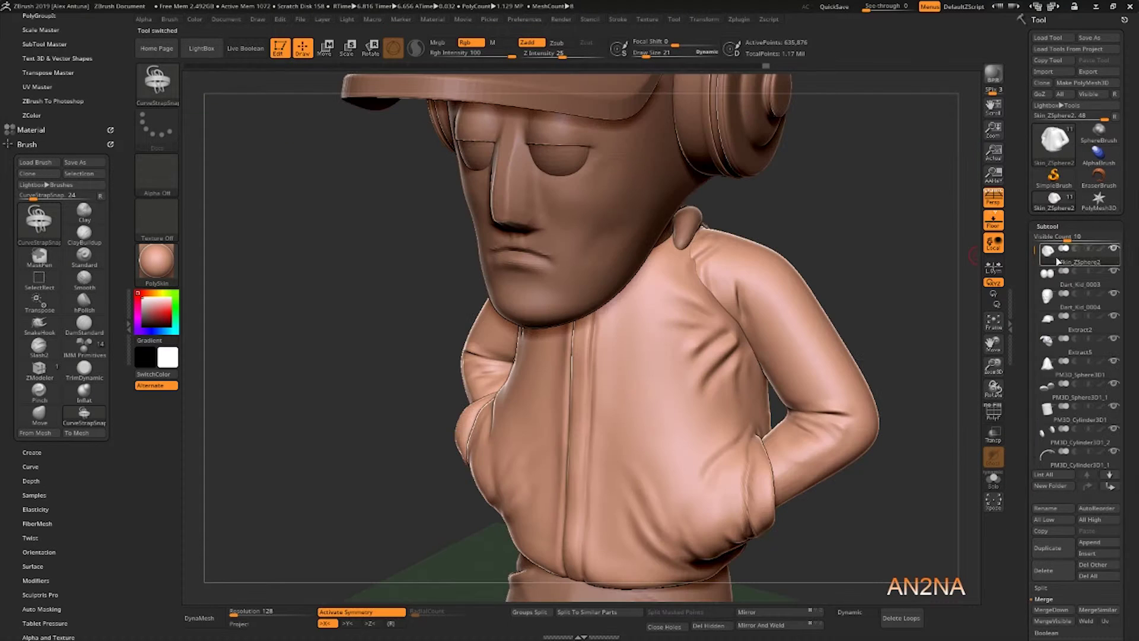
pyautogui.click(1101, 553)
pyautogui.click(908, 455)
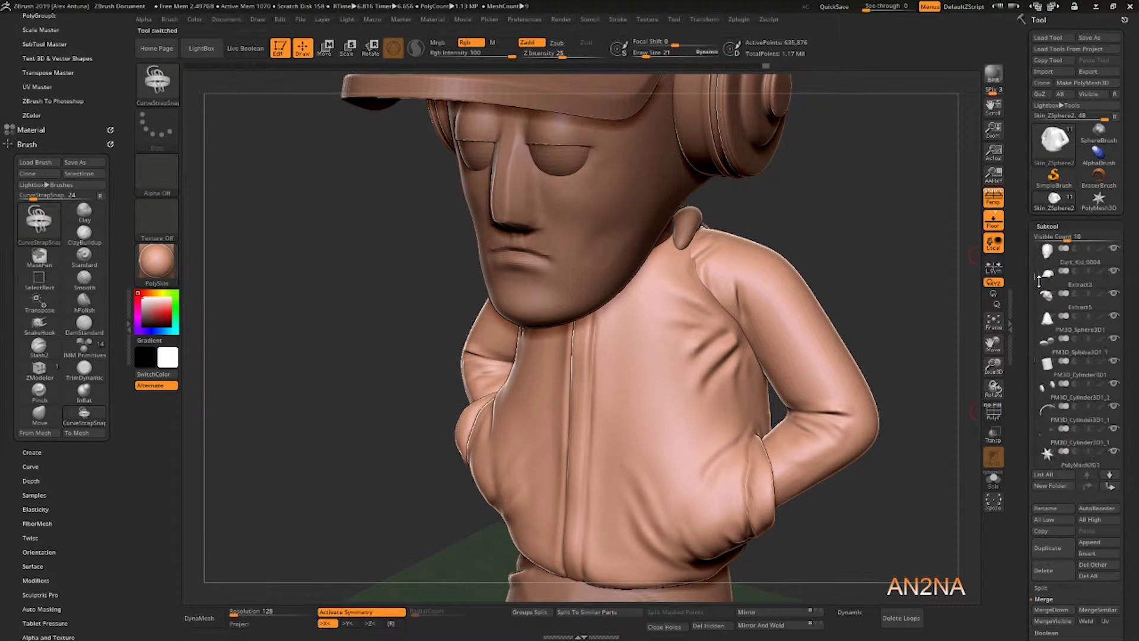
pyautogui.moveTo(1038, 280); pyautogui.dragTo(1038, 349)
pyautogui.click(1048, 395)
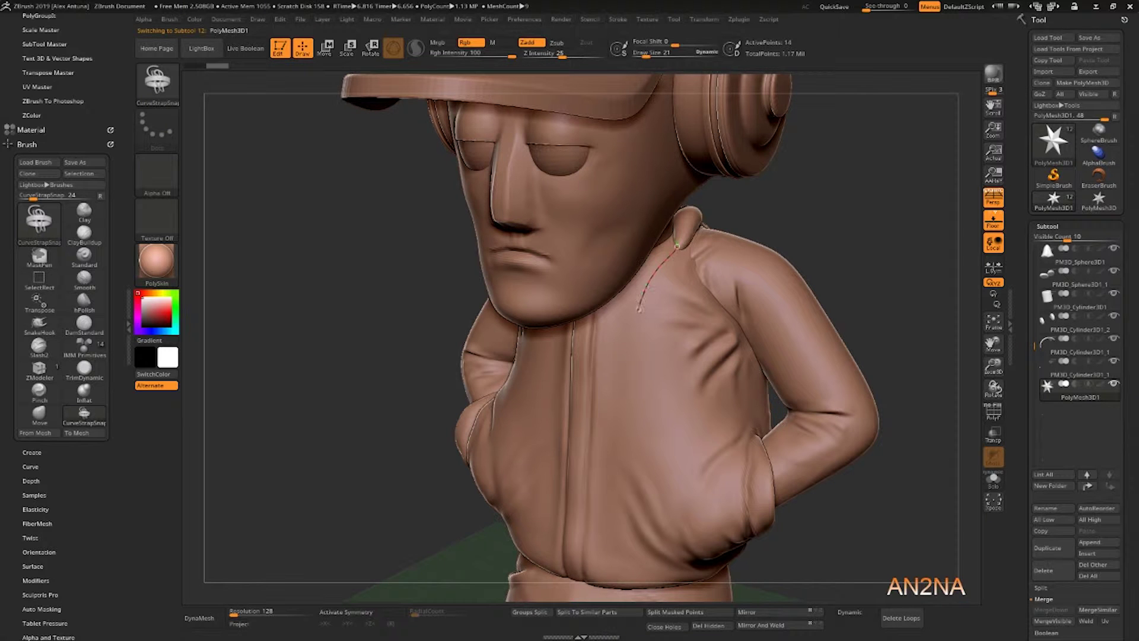
# - Try drawing the drawstring from the hood's front end down the jacket, switching to the CurveTube brush, and undo the attempts
pyautogui.moveTo(628, 402); pyautogui.dragTo(628, 403)
pyautogui.moveTo(333, 346); pyautogui.dragTo(361, 325)
pyautogui.click(157, 80)
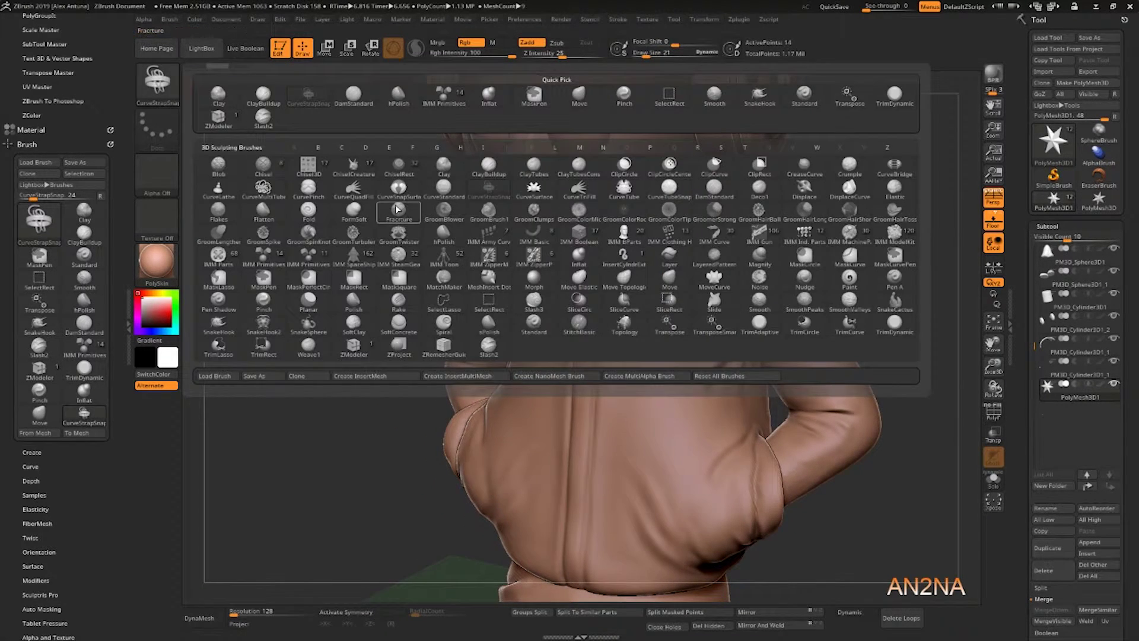
pyautogui.click(625, 190)
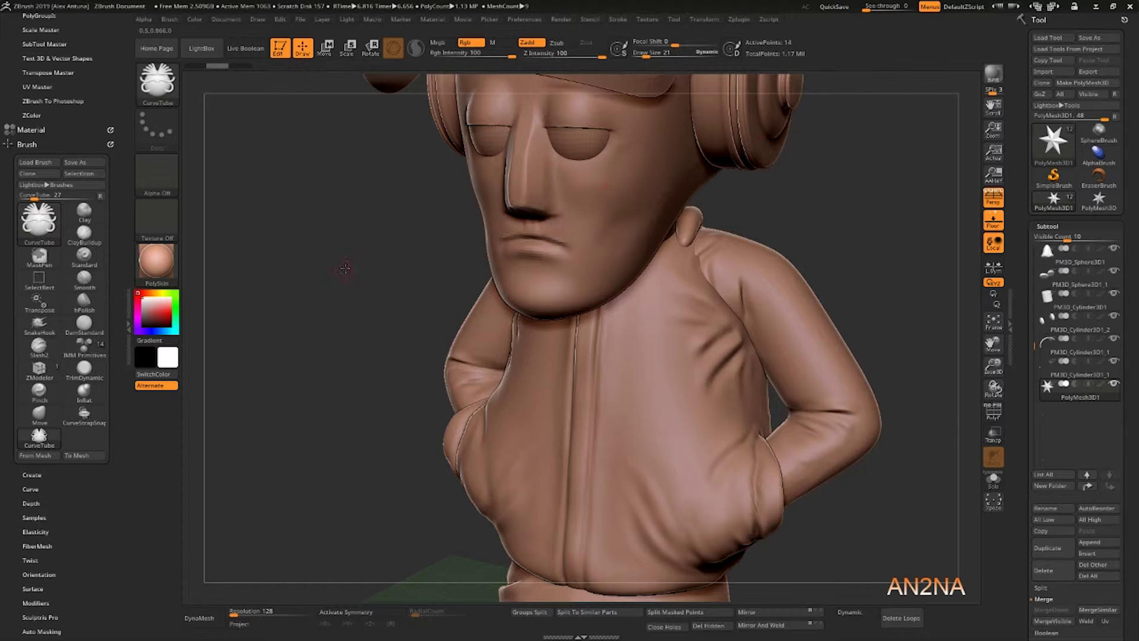
pyautogui.moveTo(348, 272); pyautogui.dragTo(635, 222)
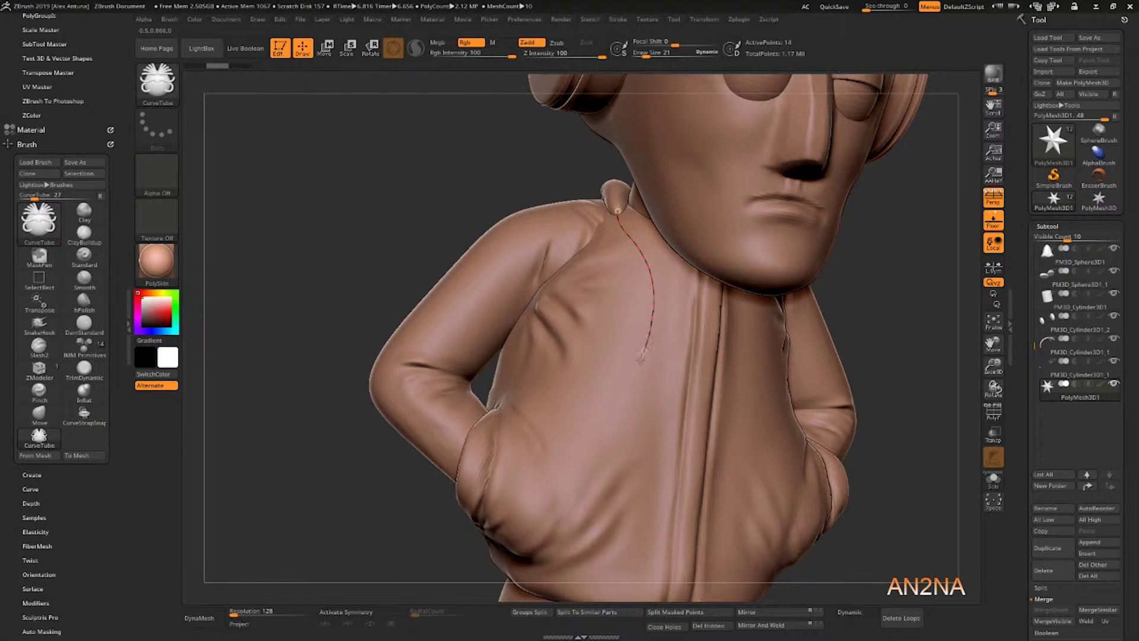
pyautogui.moveTo(641, 358); pyautogui.dragTo(630, 425)
pyautogui.hotkey('ctrl', 'z')
pyautogui.moveTo(629, 413); pyautogui.dragTo(600, 422)
pyautogui.moveTo(431, 152)
pyautogui.mouseDown()
pyautogui.moveTo(476, 188)
pyautogui.moveTo(471, 174)
pyautogui.mouseUp()
pyautogui.hotkey('ctrl', 'z')
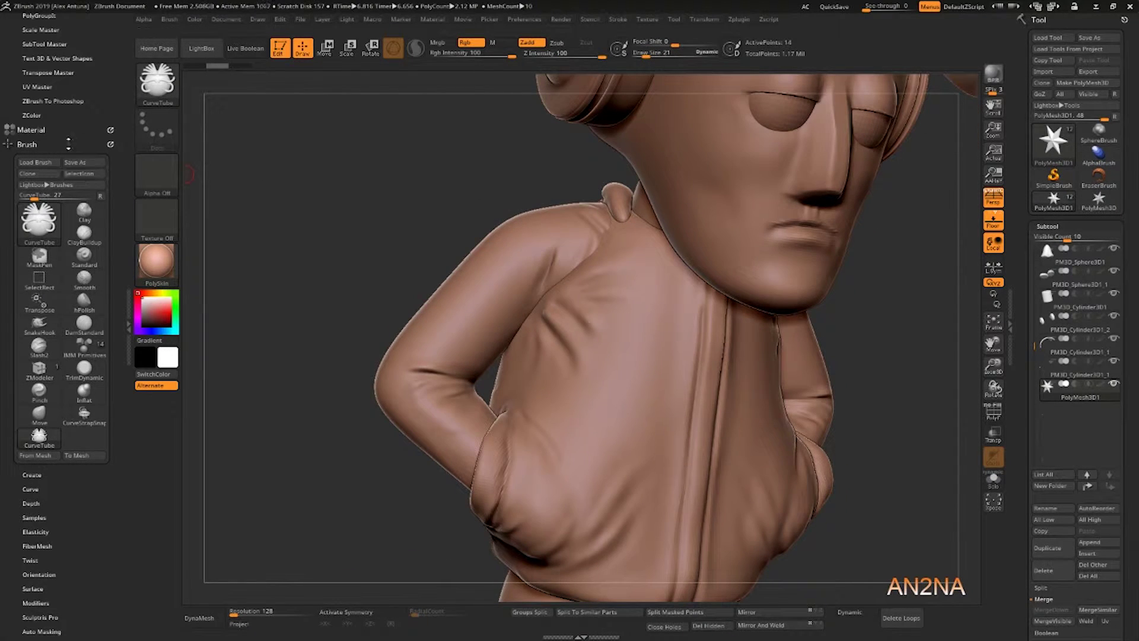
# - Toggle the Bend option in the stroke's curve settings, test another CurveTube drawstring down the chest and undo it
pyautogui.click(30, 489)
pyautogui.click(41, 489)
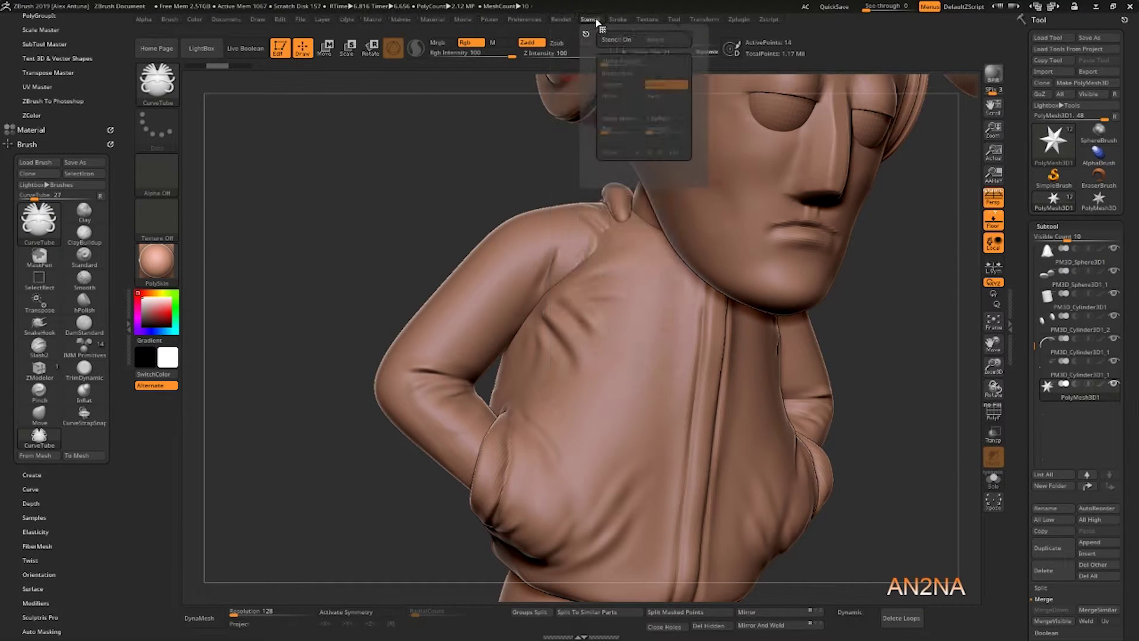
pyautogui.moveTo(617, 22)
pyautogui.click(666, 188)
pyautogui.click(683, 209)
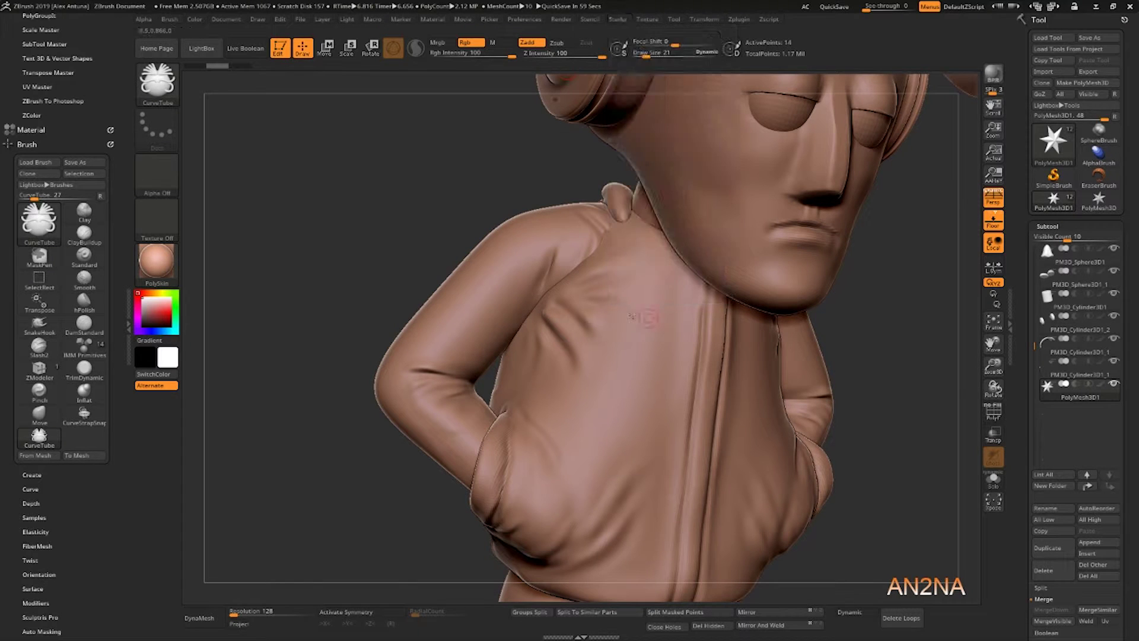
pyautogui.moveTo(642, 355); pyautogui.dragTo(592, 427)
pyautogui.hotkey('ctrl', 'z')
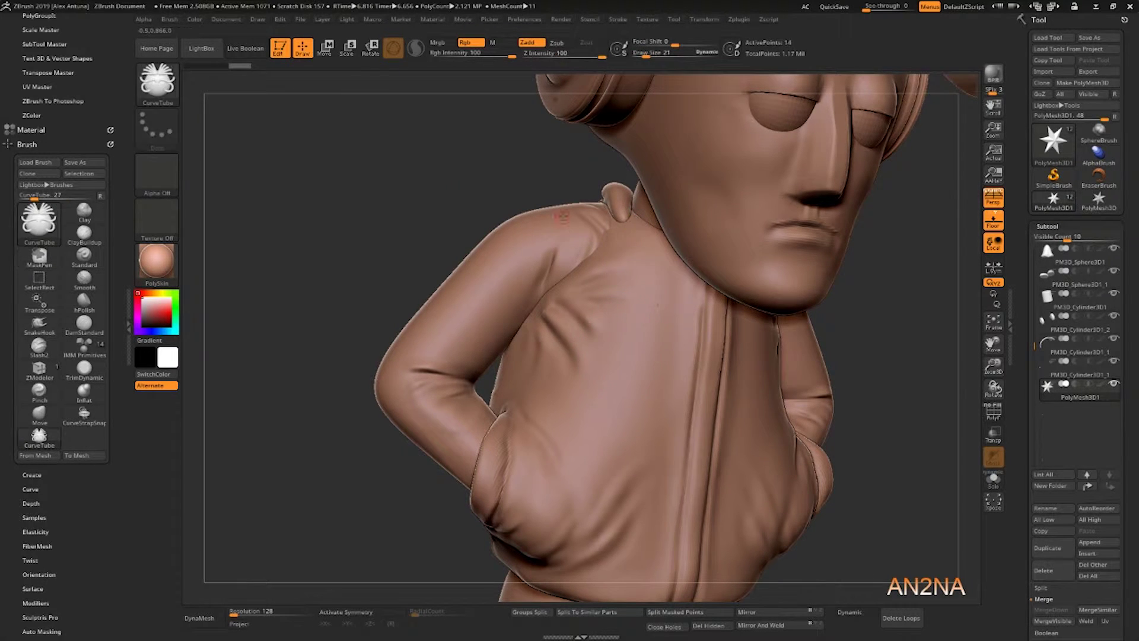
# - Switch to the CurveMultiTube brush, try drawing the drawstring between the hood's tip and the chest, and undo the strokes
pyautogui.click(157, 84)
pyautogui.click(263, 188)
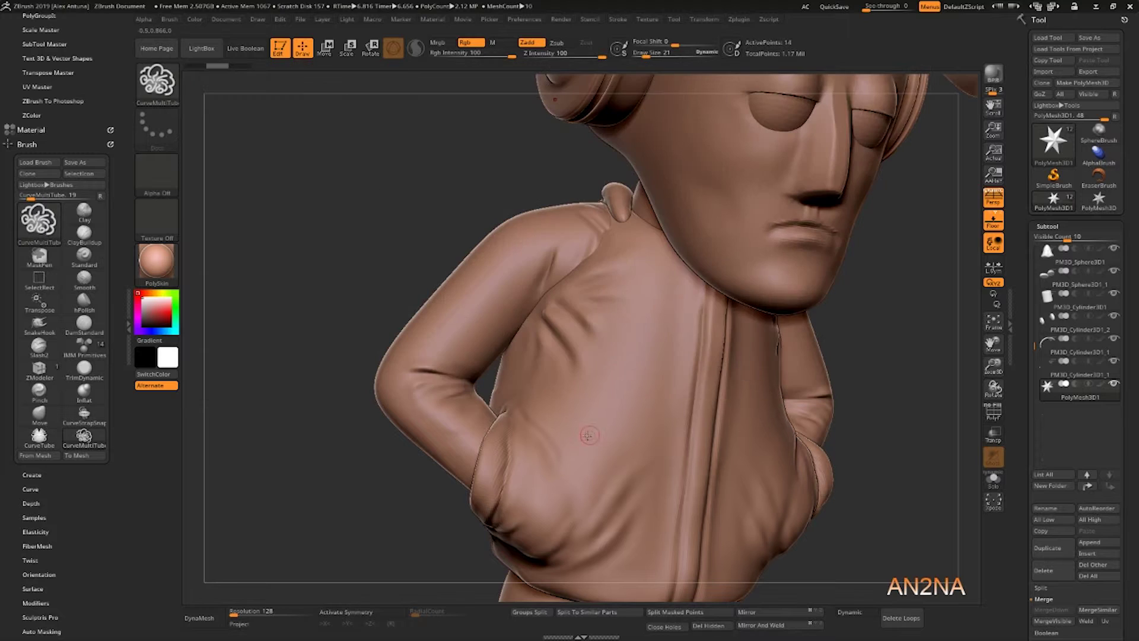
pyautogui.moveTo(591, 436); pyautogui.dragTo(621, 256)
pyautogui.hotkey('ctrl', 'z')
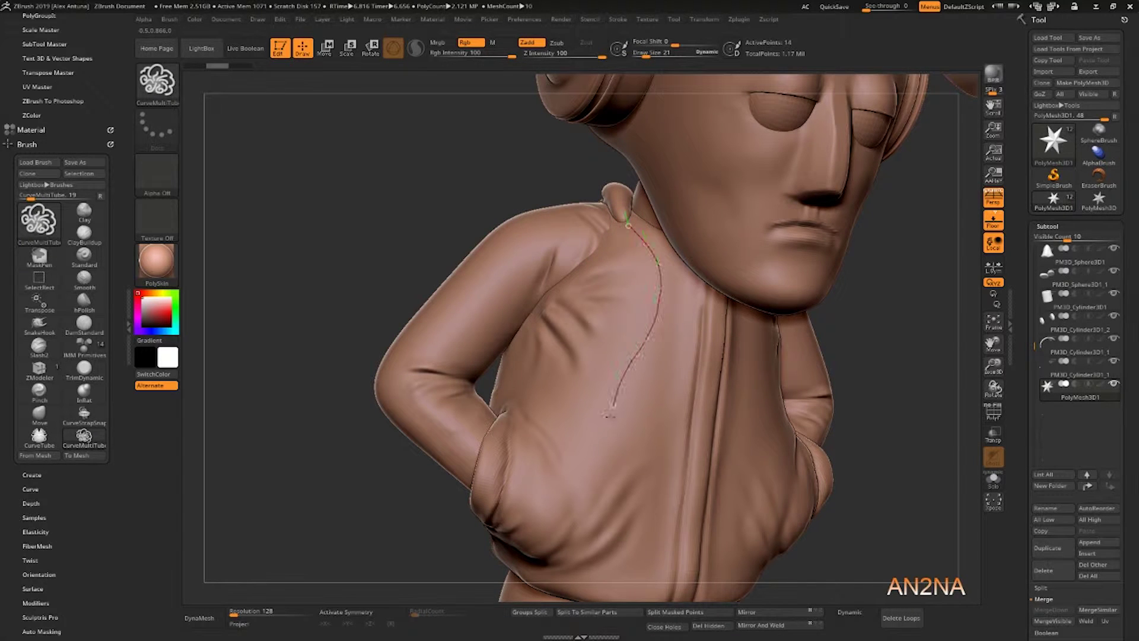
pyautogui.click(630, 227)
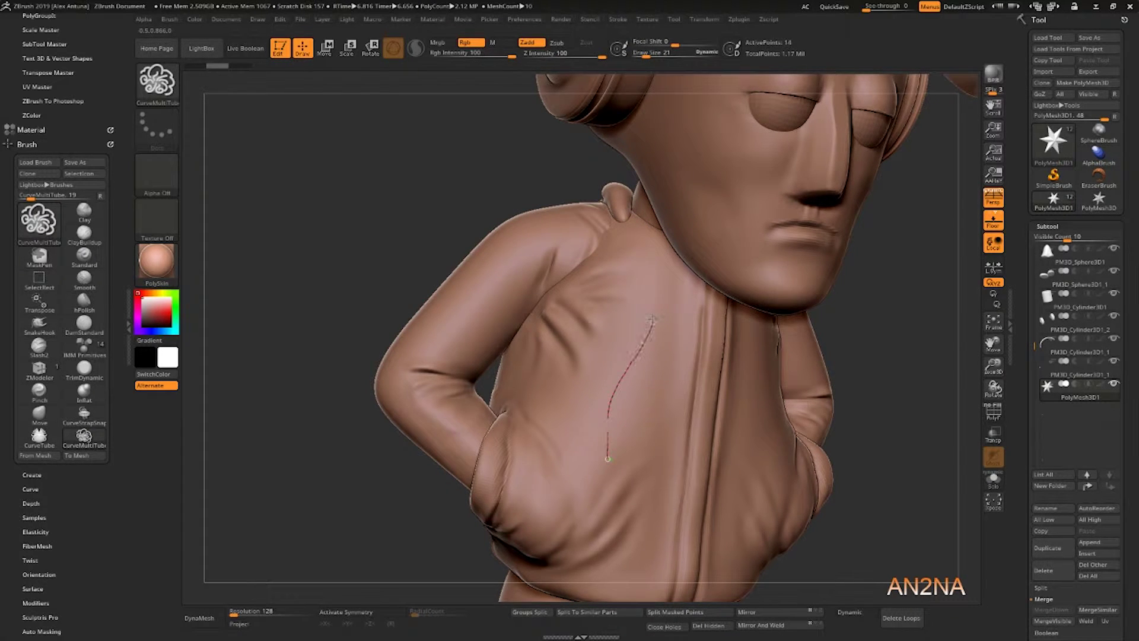
pyautogui.click(628, 229)
pyautogui.moveTo(498, 157); pyautogui.dragTo(523, 165)
pyautogui.press('ctrl')
pyautogui.hotkey('ctrl', 'z')
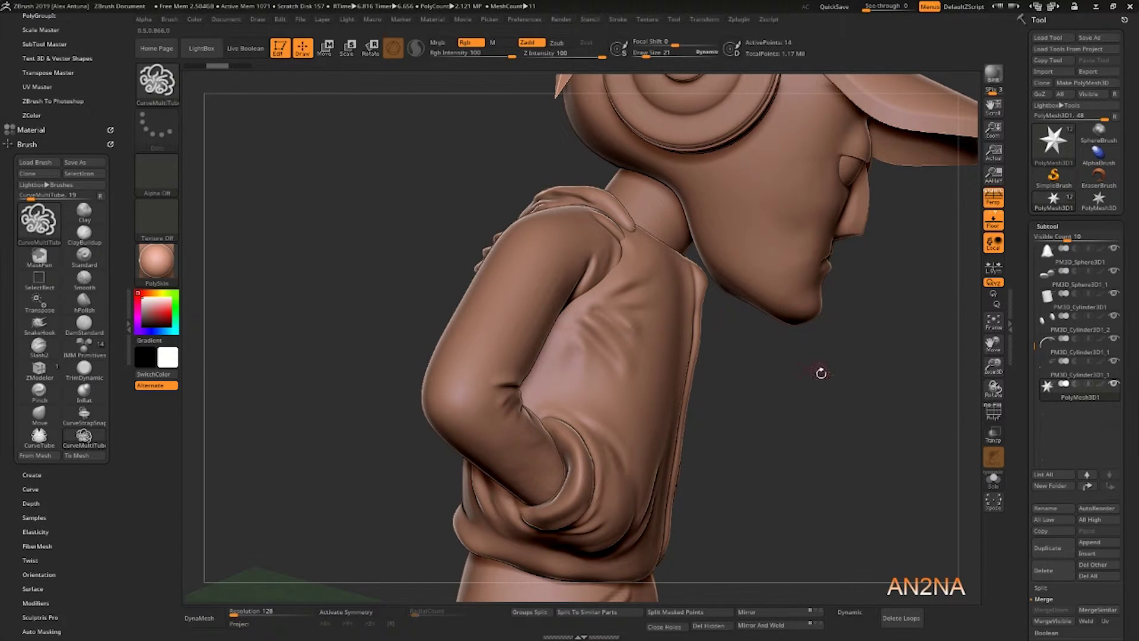
# - Try further CurveMultiTube strands over the jacket's chest from other viewing angles and undo them
pyautogui.moveTo(820, 372); pyautogui.dragTo(647, 238)
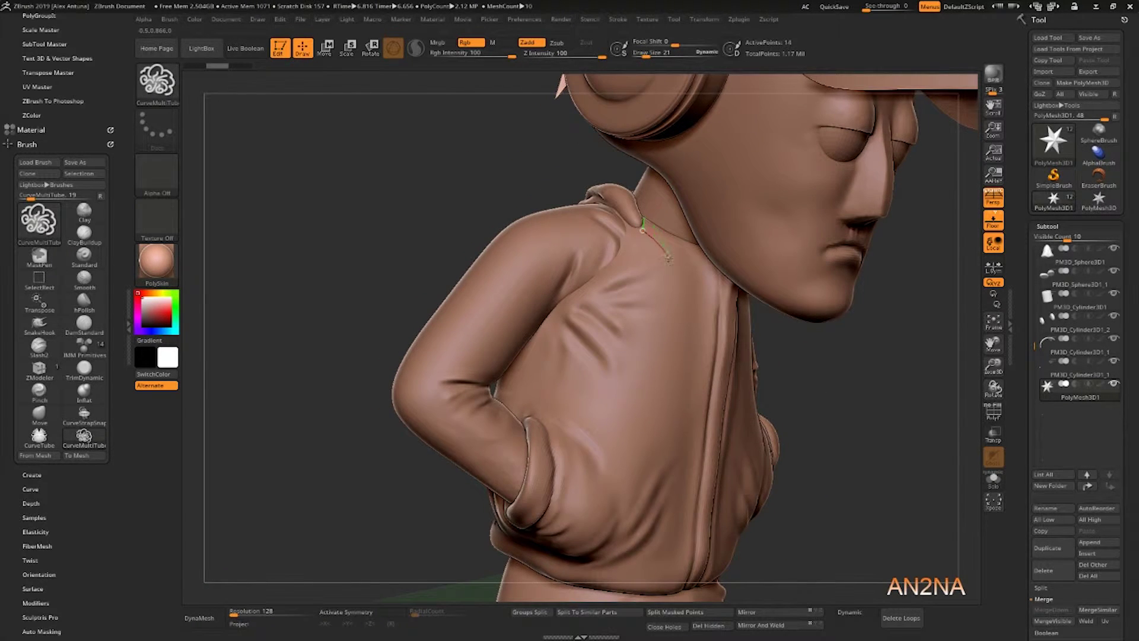
pyautogui.click(650, 383)
pyautogui.moveTo(450, 170)
pyautogui.mouseDown()
pyautogui.moveTo(833, 414)
pyautogui.moveTo(652, 309)
pyautogui.mouseUp()
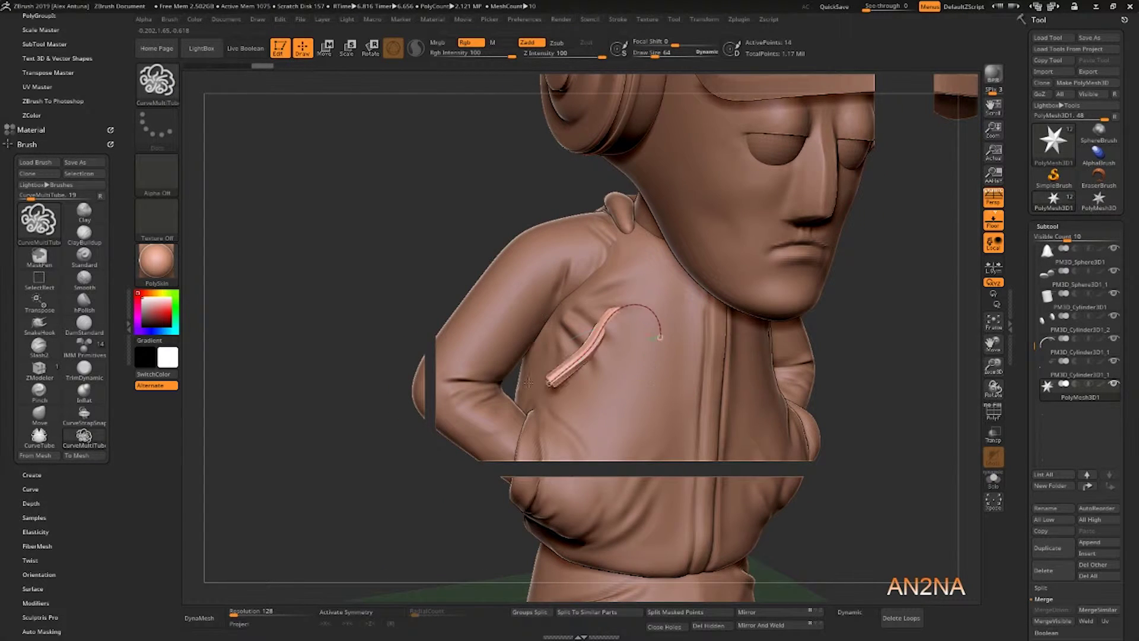
pyautogui.hotkey('ctrl', 'z')
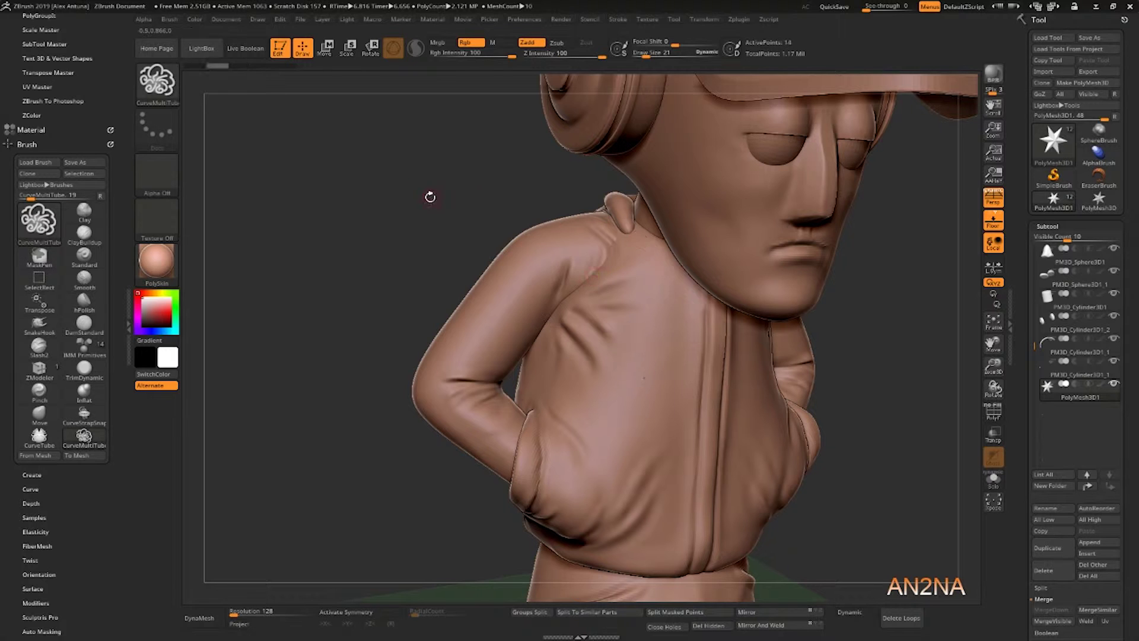
# - Draw a CurveStrapSnap strap from the hood's front tip down the chest, toggle the curve's Bend option and undo the strap
pyautogui.press('b')
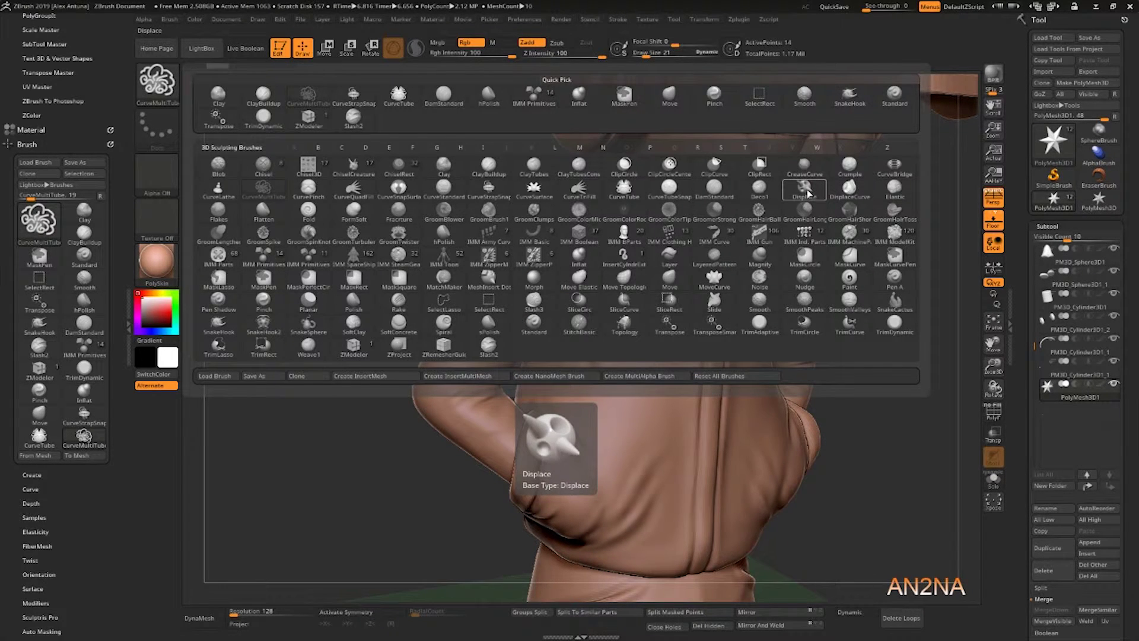
pyautogui.click(489, 194)
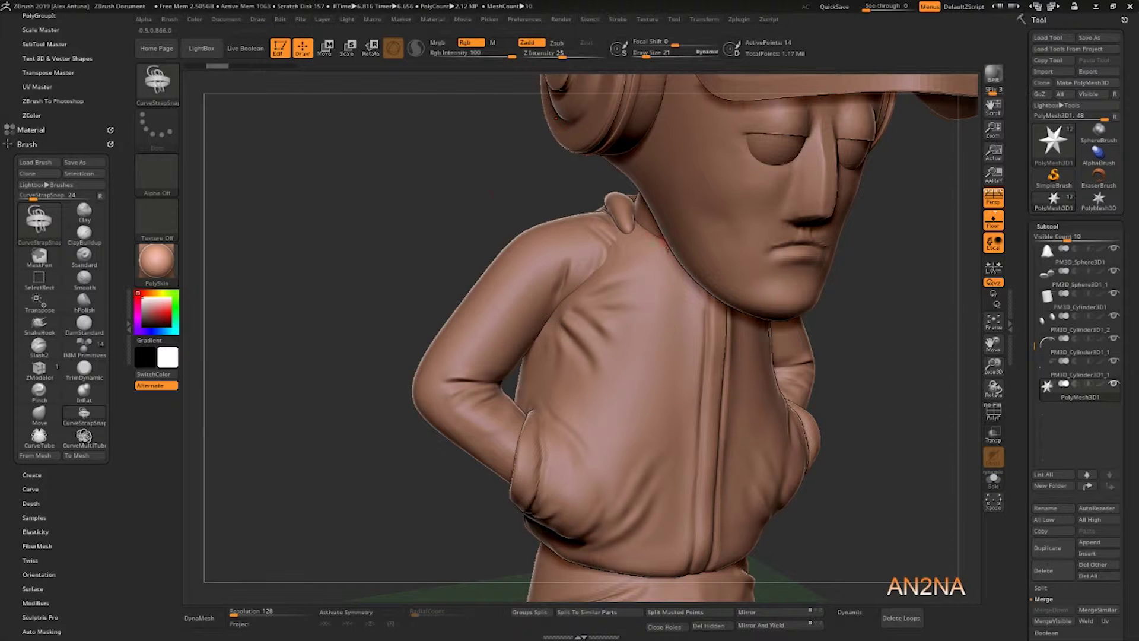
pyautogui.moveTo(648, 259); pyautogui.dragTo(607, 407)
pyautogui.moveTo(473, 224); pyautogui.dragTo(534, 205)
pyautogui.click(616, 19)
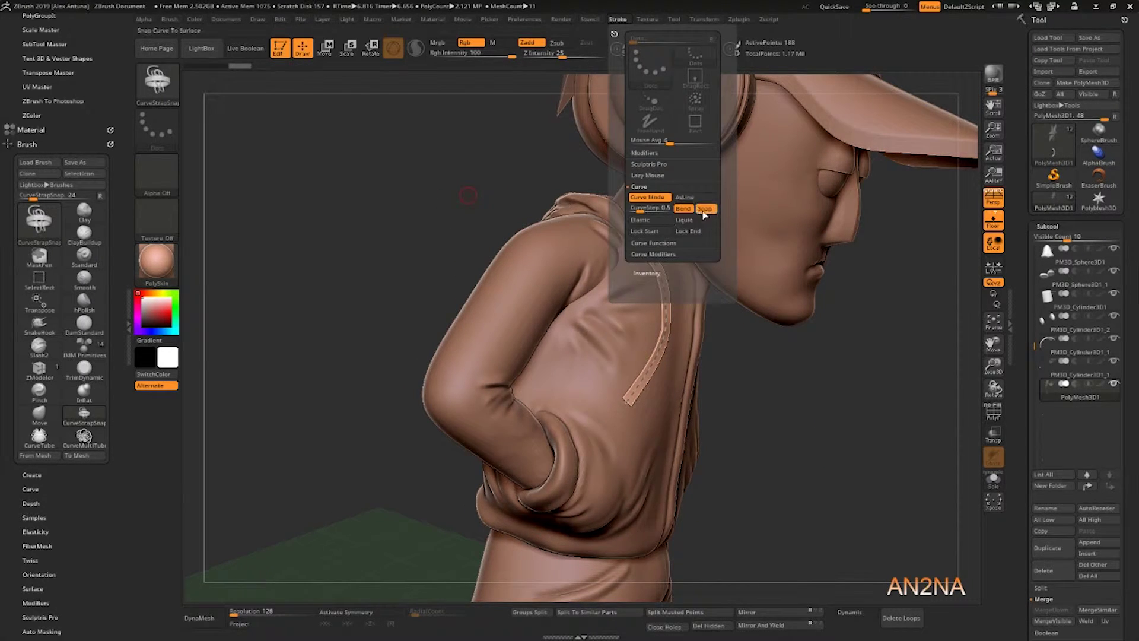
pyautogui.click(682, 209)
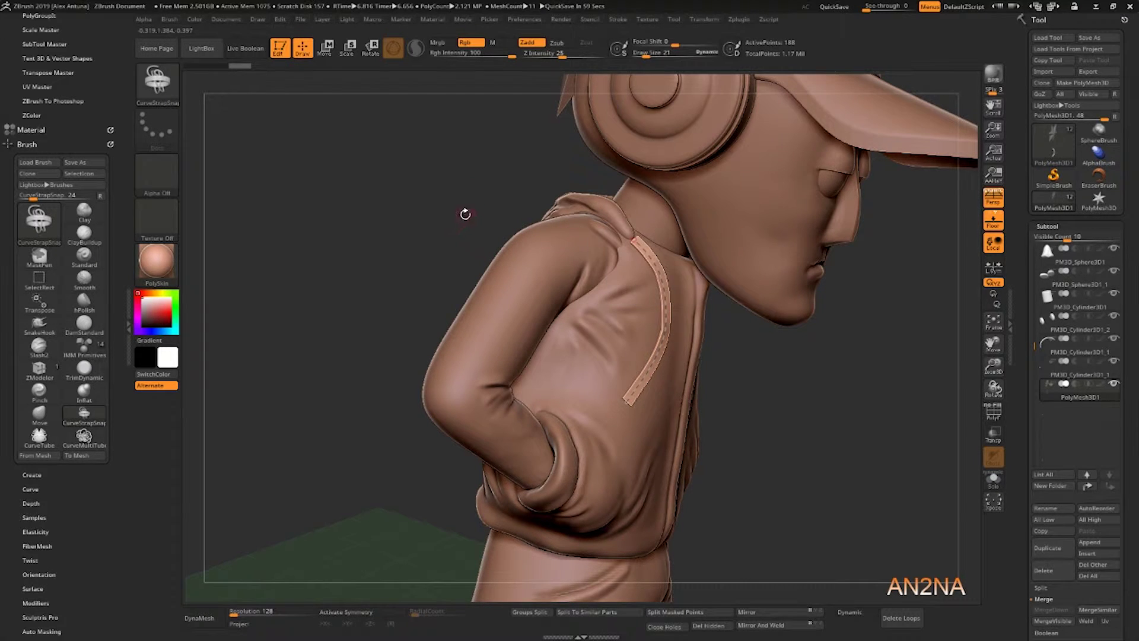
pyautogui.hotkey('ctrl', 'z')
pyautogui.click(463, 21)
pyautogui.click(401, 20)
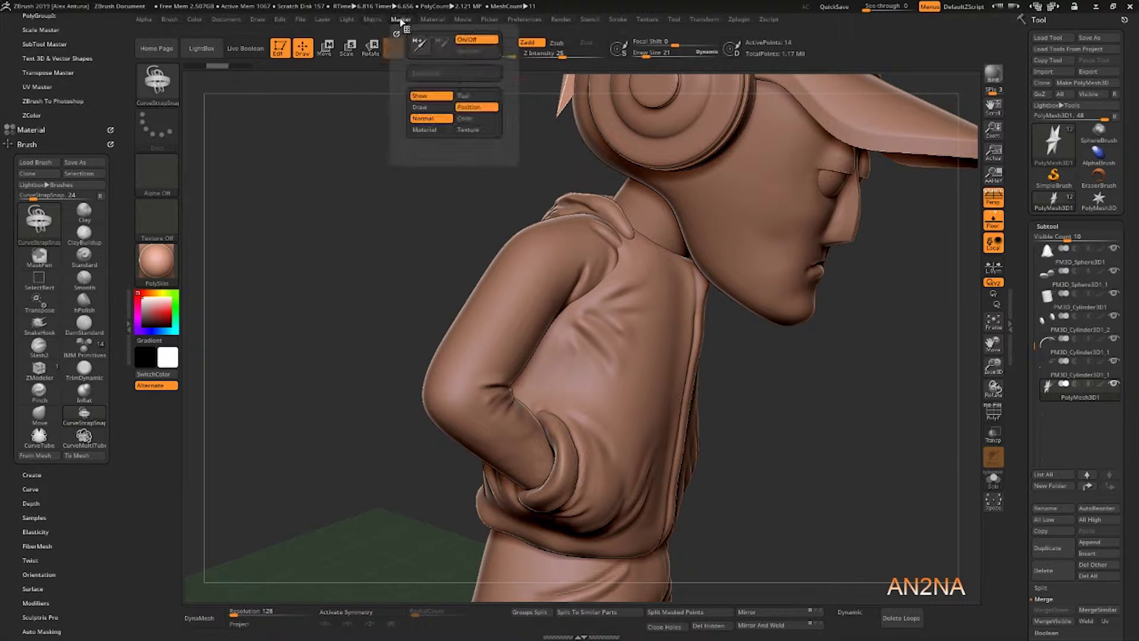
pyautogui.click(433, 19)
pyautogui.click(462, 19)
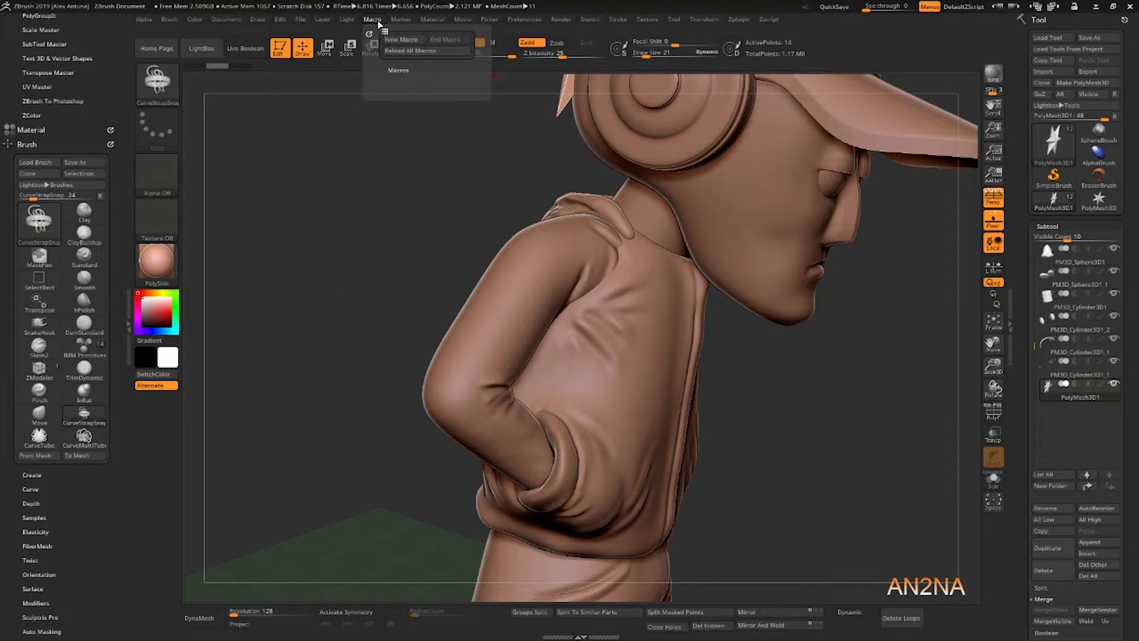
pyautogui.click(489, 20)
pyautogui.click(561, 20)
pyautogui.click(589, 20)
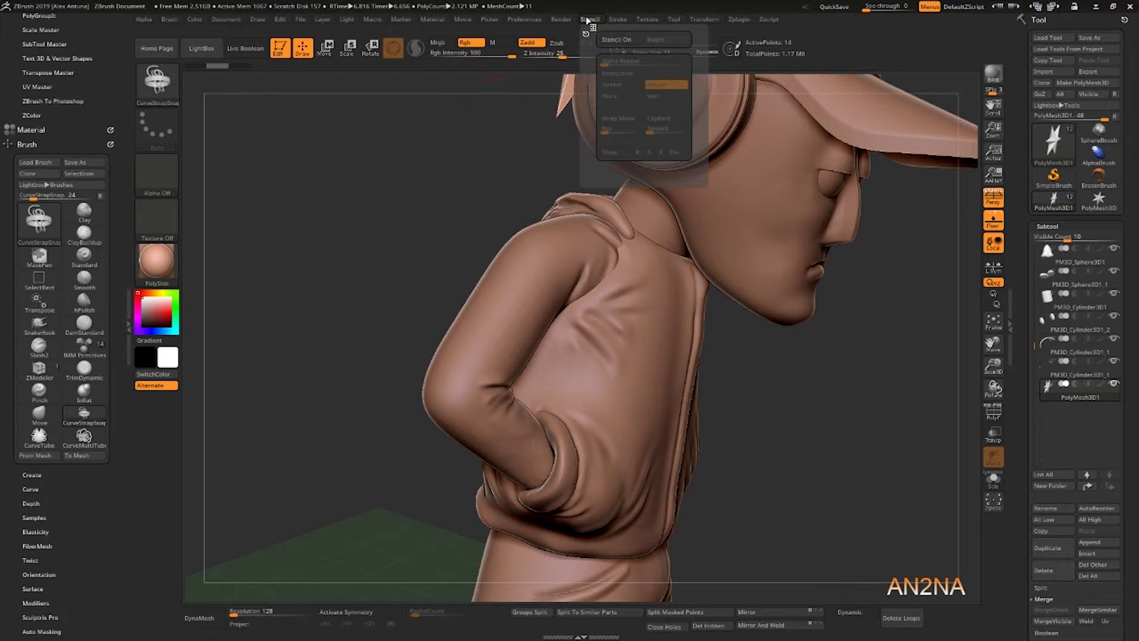
pyautogui.click(647, 20)
pyautogui.click(677, 19)
pyautogui.click(706, 20)
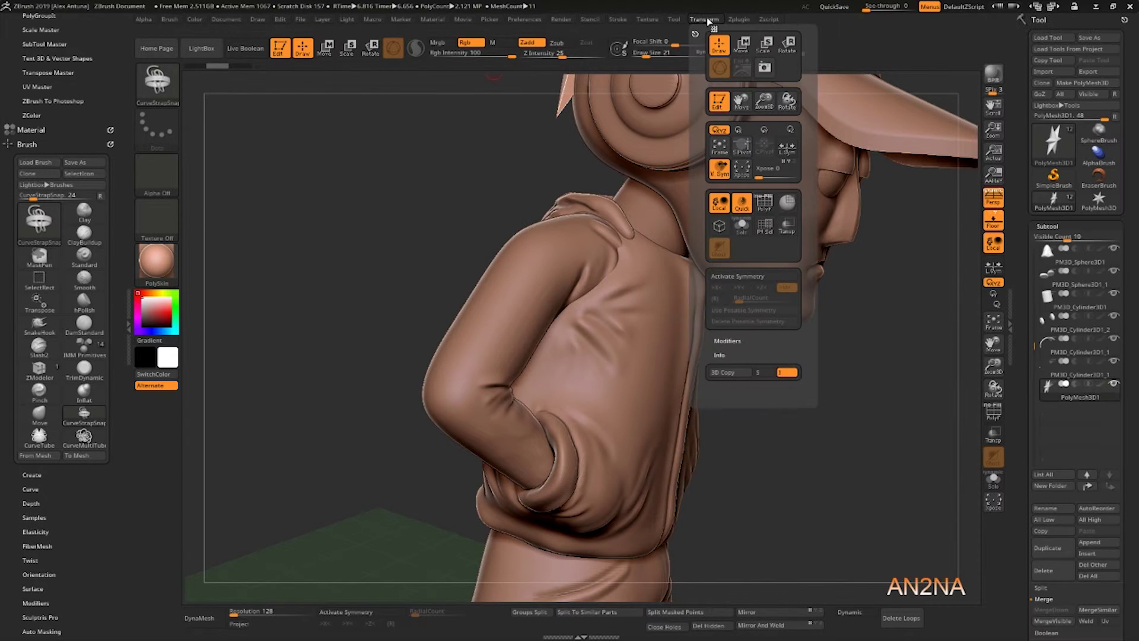
pyautogui.click(738, 19)
pyautogui.click(226, 19)
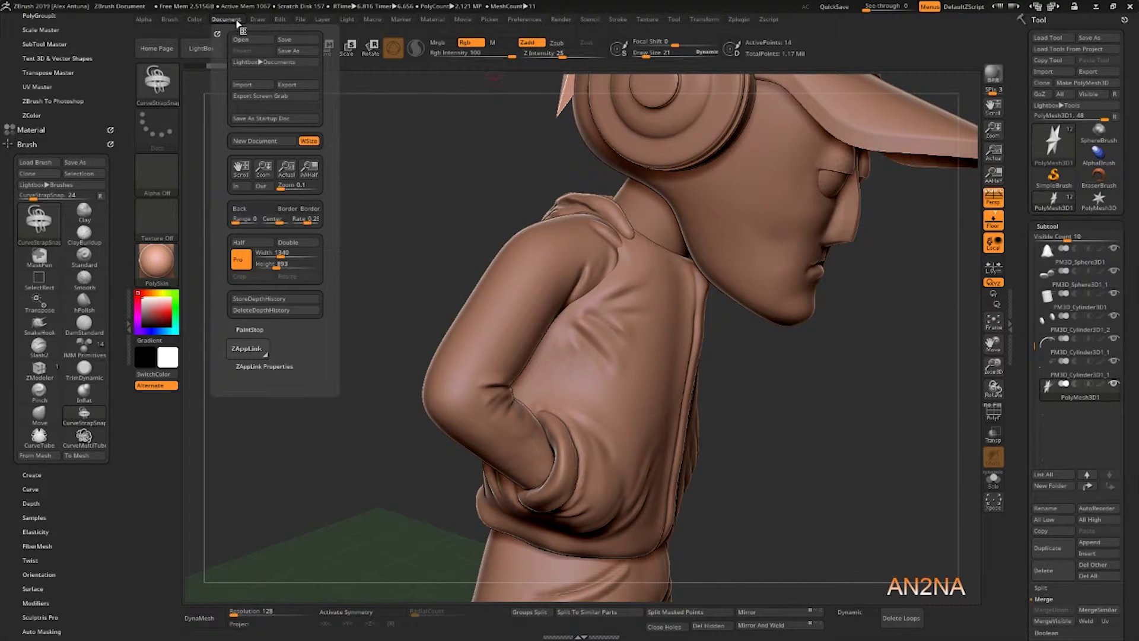
pyautogui.click(258, 20)
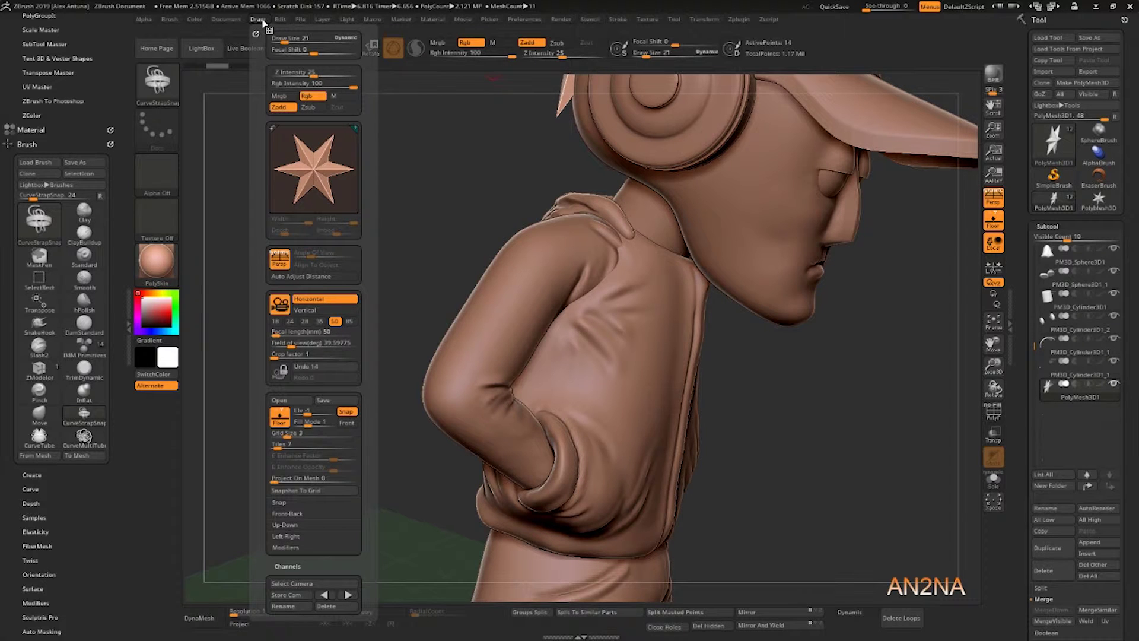
pyautogui.click(280, 19)
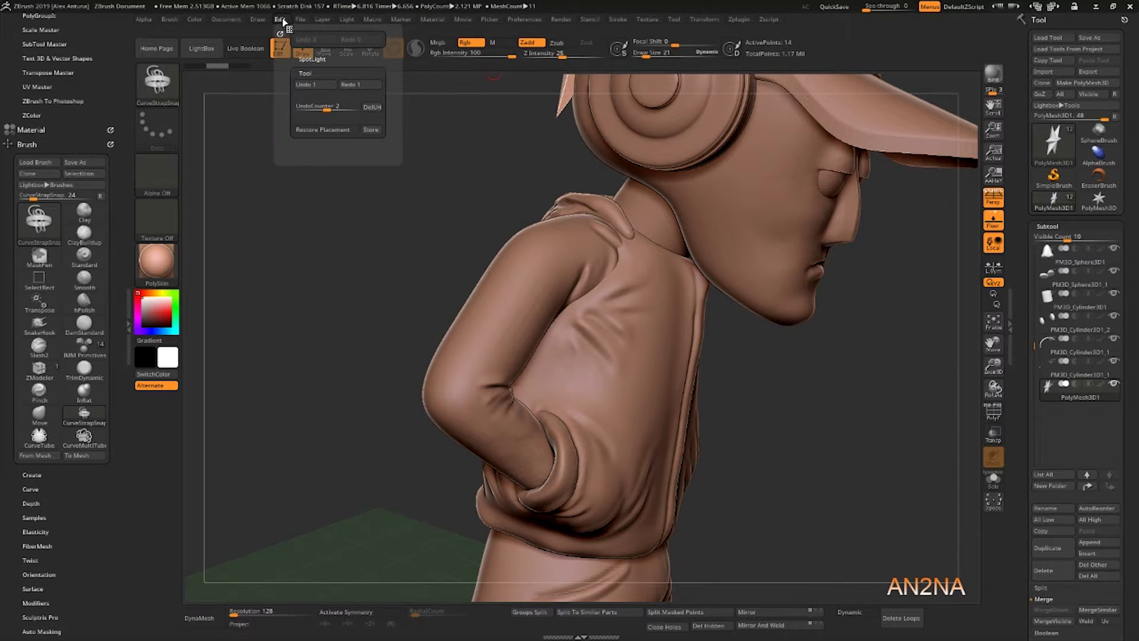
pyautogui.click(301, 19)
pyautogui.click(347, 20)
pyautogui.click(322, 19)
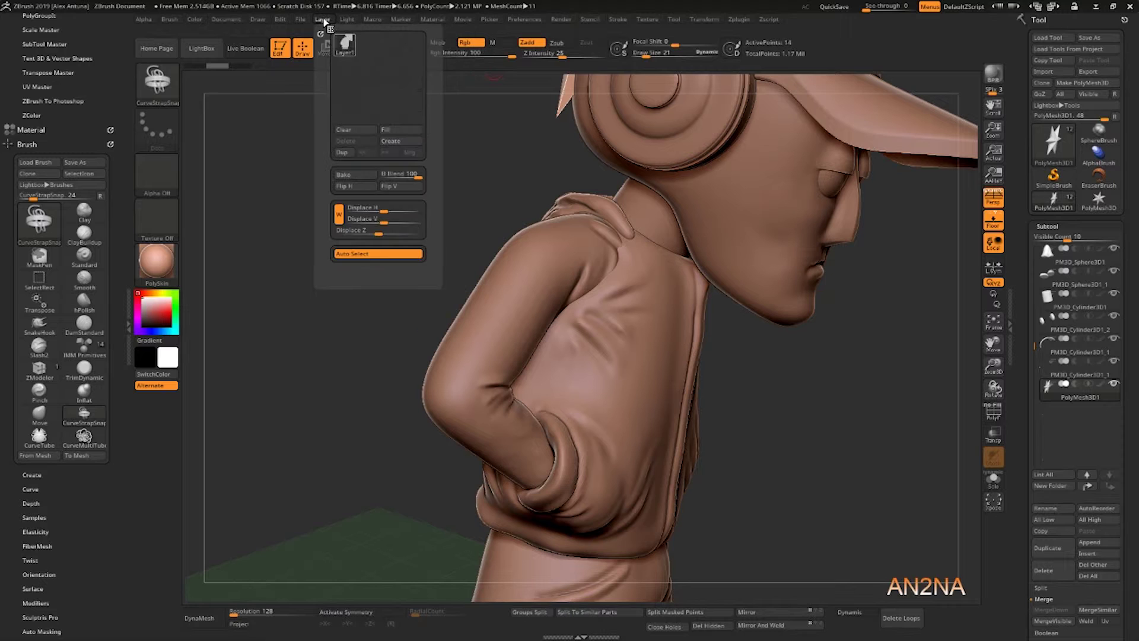
pyautogui.click(347, 20)
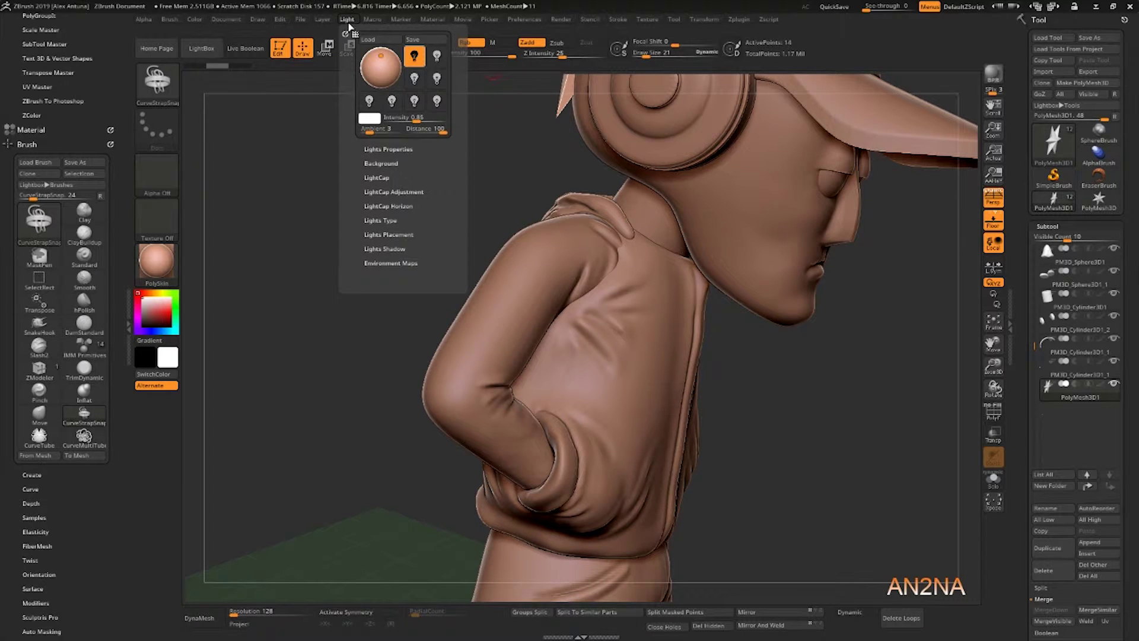
pyautogui.click(400, 19)
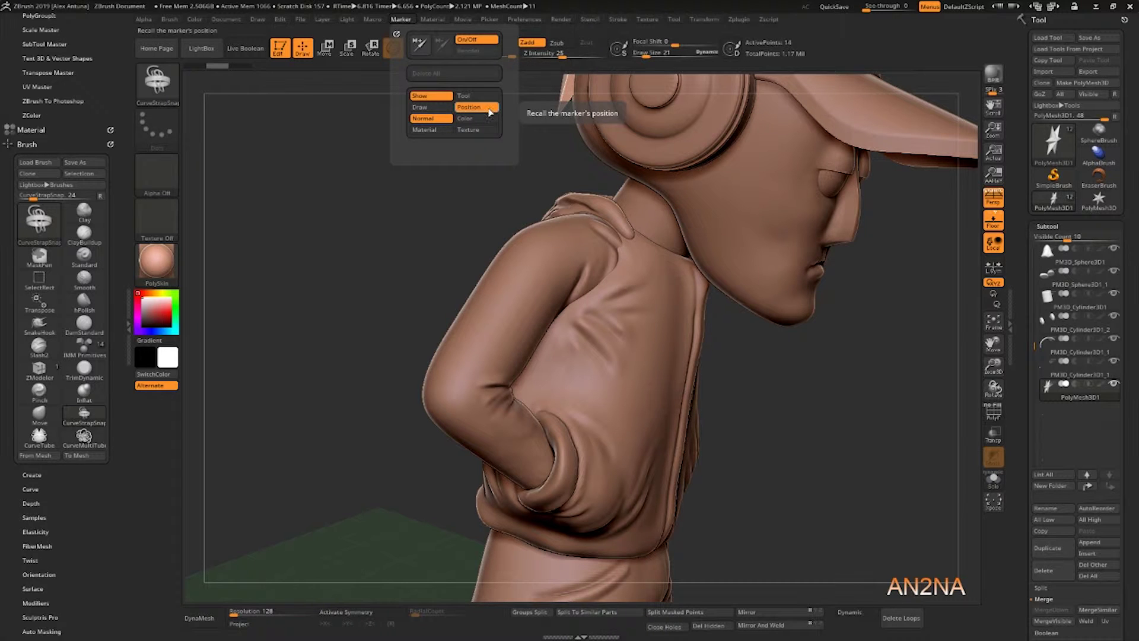
pyautogui.click(466, 21)
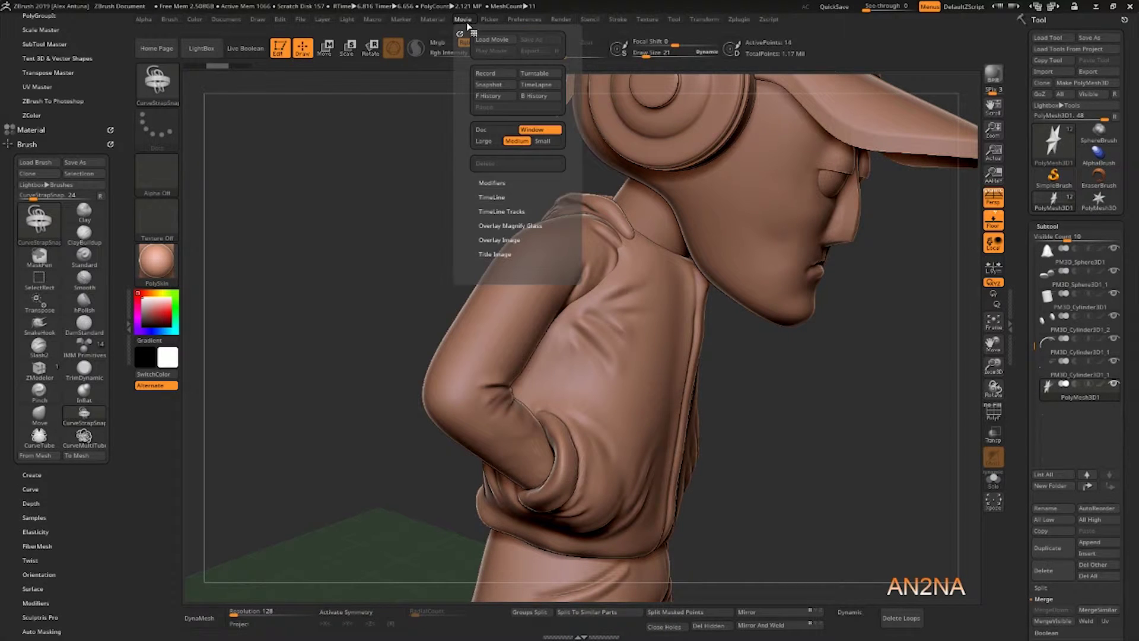
pyautogui.click(490, 19)
pyautogui.click(524, 19)
pyautogui.click(561, 20)
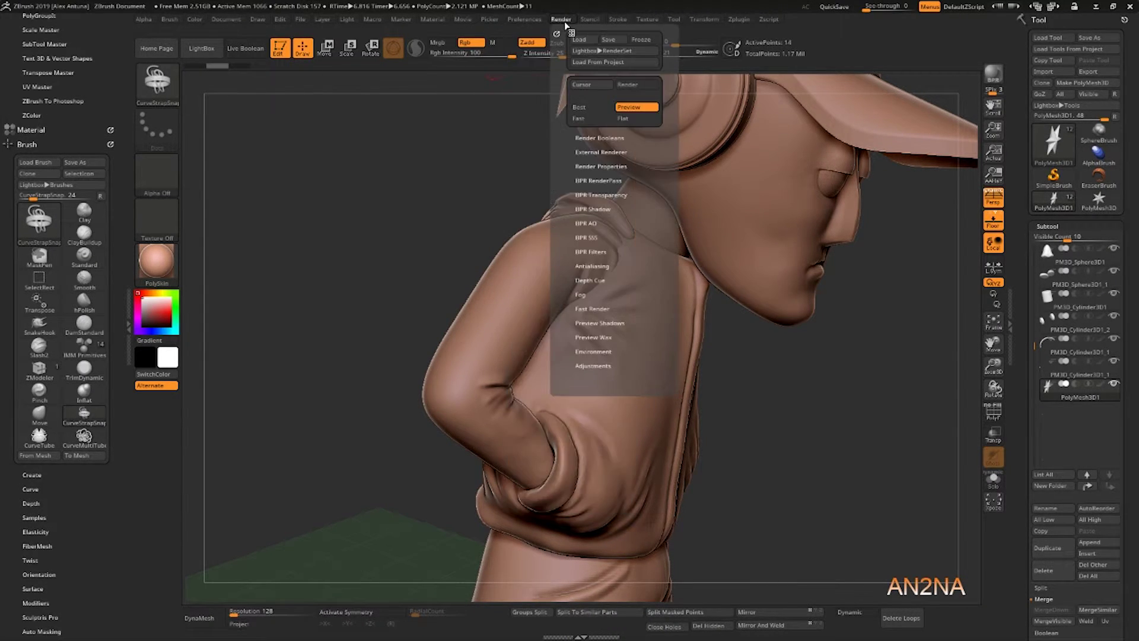
pyautogui.click(590, 19)
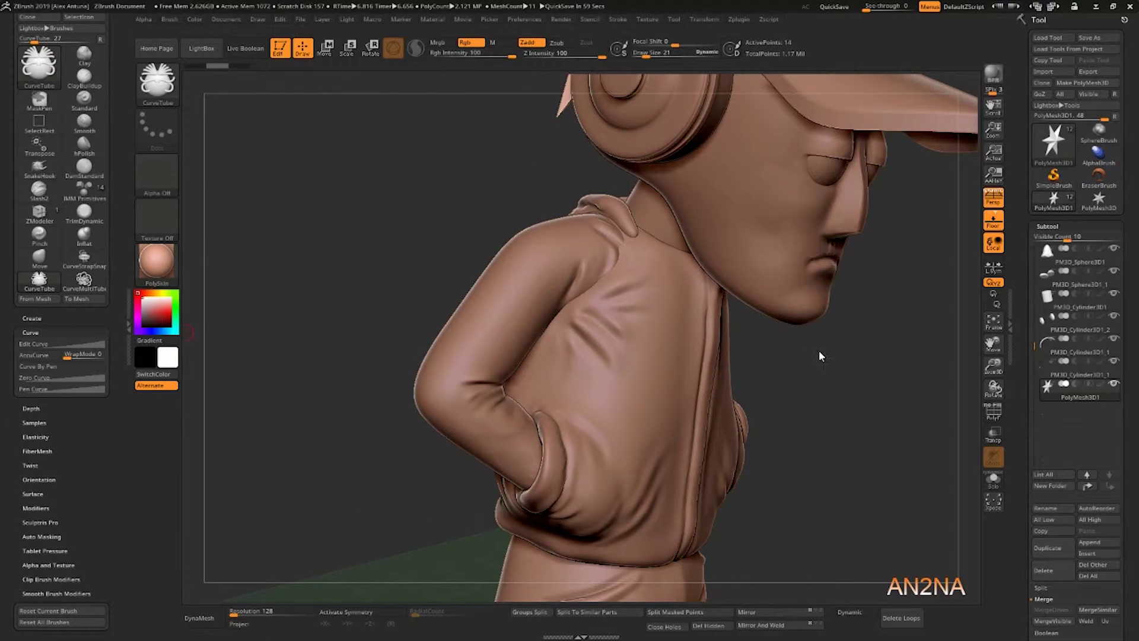
# - Try a CurveTube drawstring from the hood's front tip down the chest, reduce its draw size to 13, and undo it
pyautogui.moveTo(820, 356)
pyautogui.mouseDown()
pyautogui.moveTo(700, 347)
pyautogui.moveTo(633, 436)
pyautogui.mouseUp()
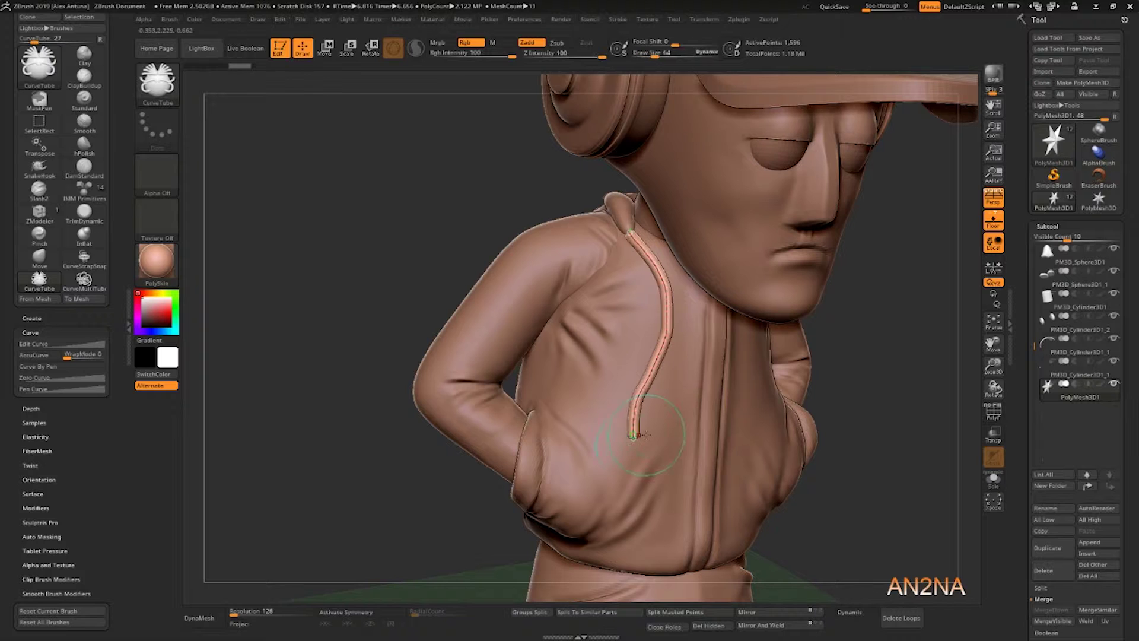
pyautogui.moveTo(409, 196)
pyautogui.mouseDown()
pyautogui.moveTo(522, 196)
pyautogui.moveTo(397, 192)
pyautogui.moveTo(567, 223)
pyautogui.mouseUp()
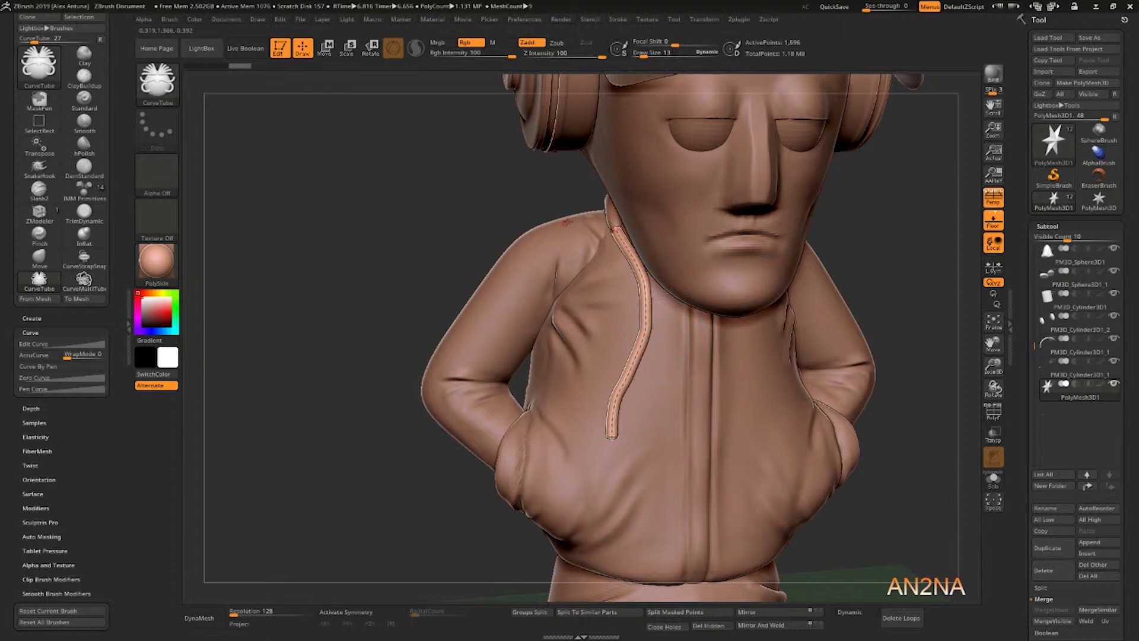
pyautogui.hotkey('ctrl', 'z')
# - Draw a thin, curved CurveTube drawstring from the hood's front tip down the chest with draw size 10
pyautogui.moveTo(603, 281); pyautogui.dragTo(621, 223, button='right')
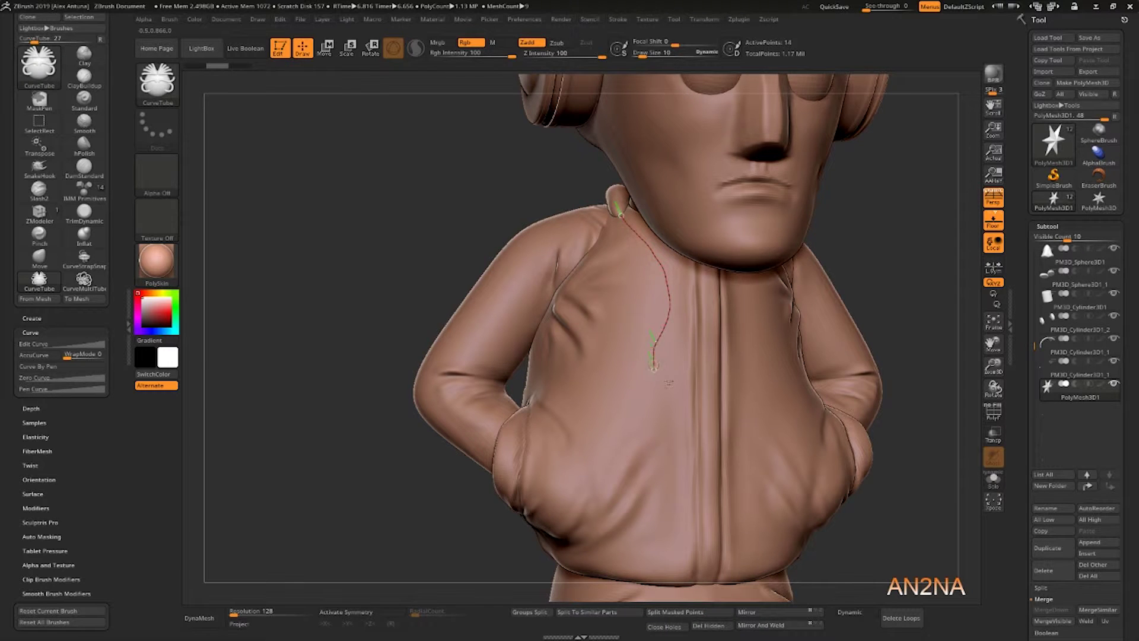
pyautogui.moveTo(668, 382); pyautogui.dragTo(669, 383)
pyautogui.moveTo(504, 168); pyautogui.dragTo(509, 175)
pyautogui.moveTo(513, 181); pyautogui.dragTo(571, 195)
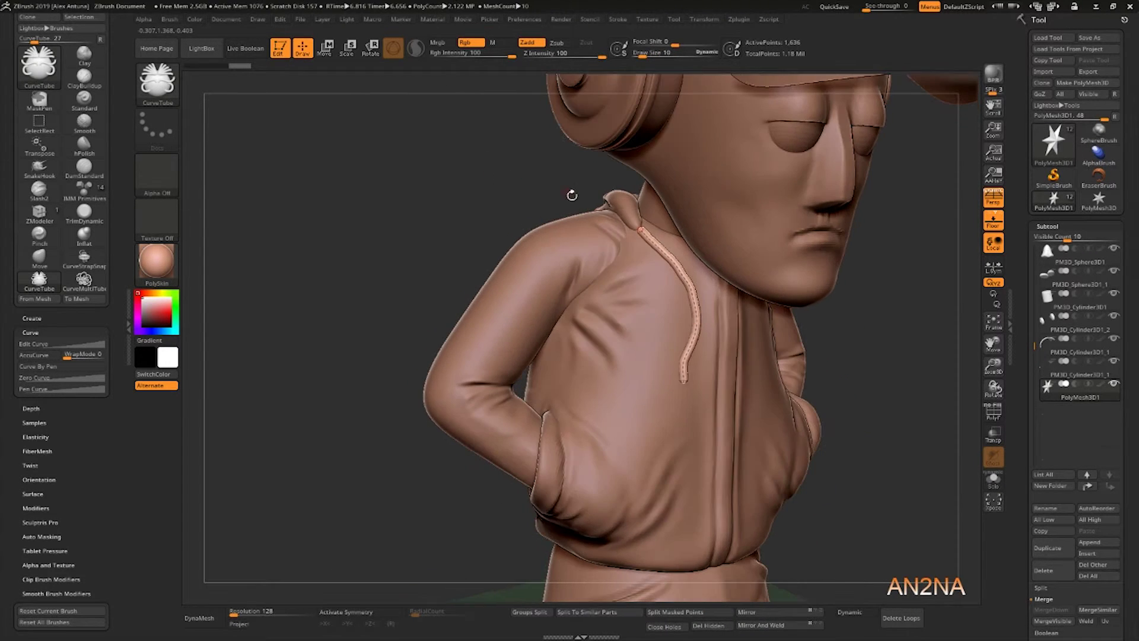
# - Reshape the drawstring's curve by its ends so that it hangs from the hood's tip along the chest
pyautogui.press(']')
pyautogui.moveTo(683, 381); pyautogui.dragTo(667, 421)
pyautogui.moveTo(666, 254); pyautogui.dragTo(628, 218)
pyautogui.moveTo(516, 178); pyautogui.dragTo(611, 183)
pyautogui.moveTo(666, 254); pyautogui.dragTo(656, 244)
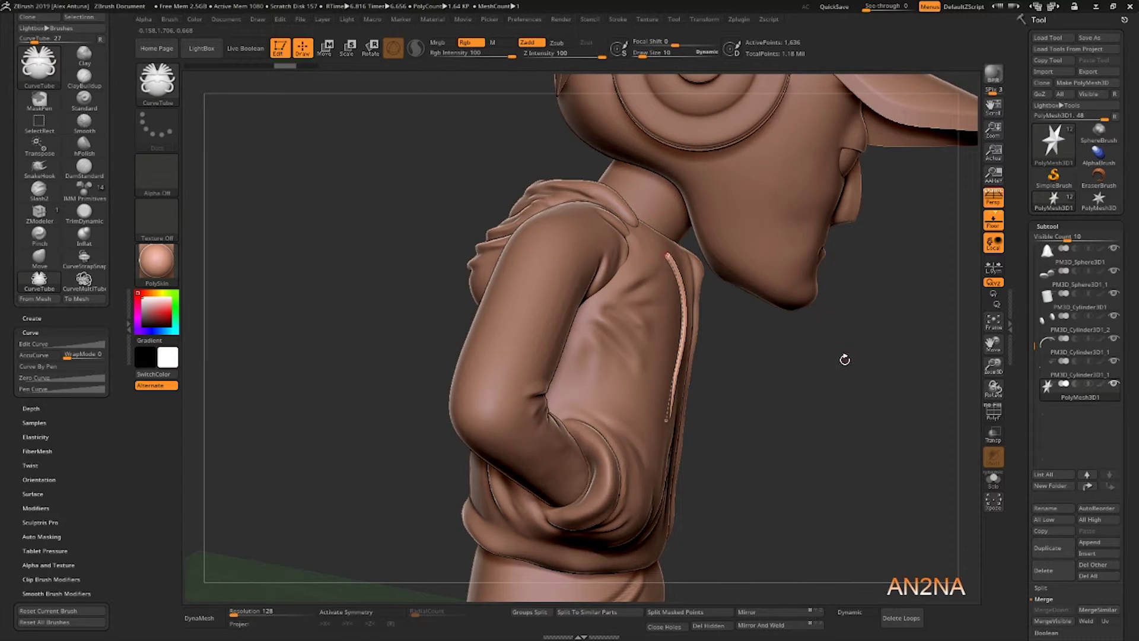
pyautogui.moveTo(844, 358); pyautogui.dragTo(763, 288)
pyautogui.click(695, 306)
pyautogui.moveTo(922, 336); pyautogui.dragTo(880, 335)
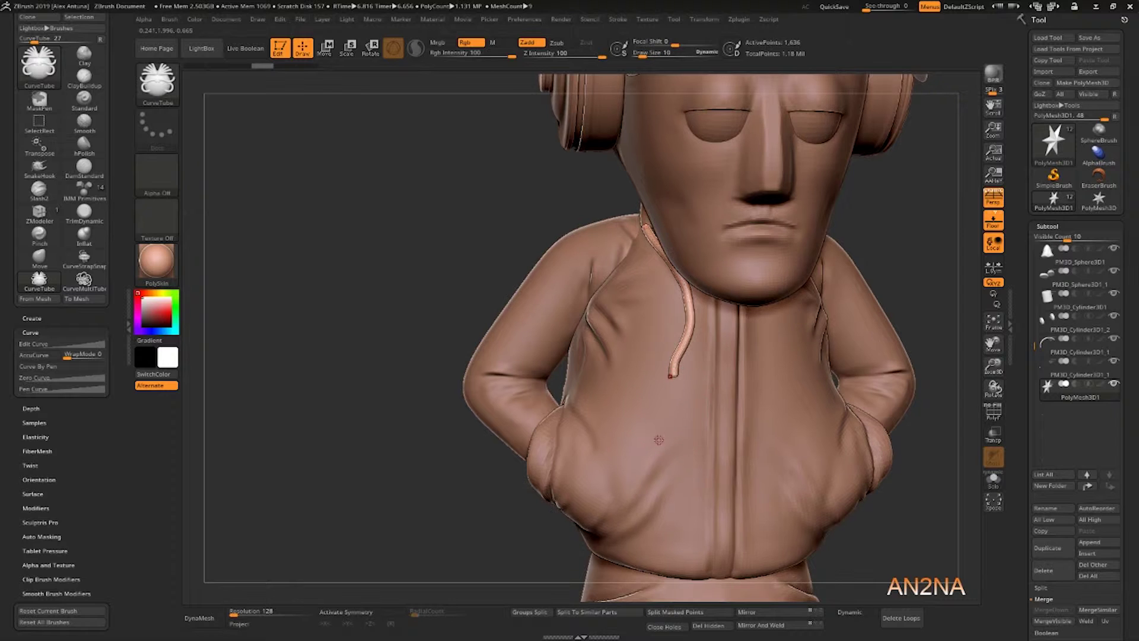
# - Mirror and weld the drawstring to create a matching one on the other side of the hood
pyautogui.moveTo(916, 285)
pyautogui.keyDown('alt'); pyautogui.mouseDown()
pyautogui.moveTo(891, 325)
pyautogui.moveTo(955, 374)
pyautogui.mouseUp(); pyautogui.keyUp('alt')
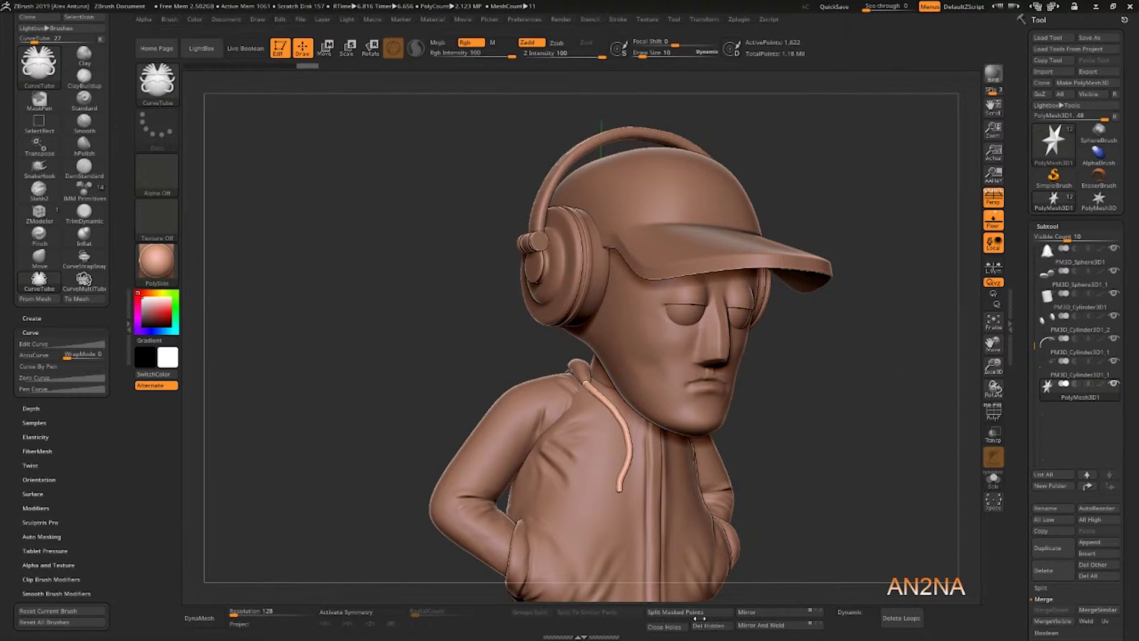
pyautogui.click(760, 629)
pyautogui.moveTo(836, 423); pyautogui.dragTo(807, 363)
pyautogui.moveTo(660, 418)
pyautogui.keyDown('alt'); pyautogui.mouseDown(button='right')
pyautogui.moveTo(686, 285)
pyautogui.moveTo(698, 386)
pyautogui.moveTo(682, 292)
pyautogui.moveTo(830, 315)
pyautogui.moveTo(778, 322)
pyautogui.mouseUp(button='right'); pyautogui.keyUp('alt')
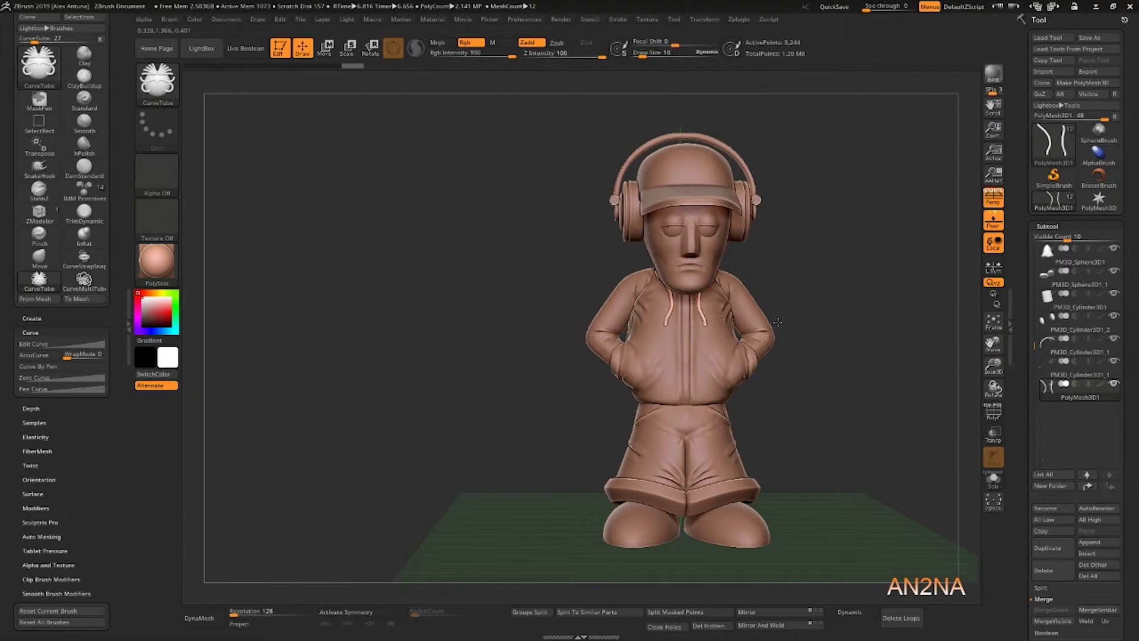
# - Display the polyframe on the drawstrings and make both thinner with a negative Inflate deformation
pyautogui.press('f')
pyautogui.moveTo(437, 237)
pyautogui.mouseDown(button='right')
pyautogui.moveTo(548, 244)
pyautogui.moveTo(572, 350)
pyautogui.moveTo(592, 337)
pyautogui.mouseUp(button='right')
pyautogui.click(992, 410)
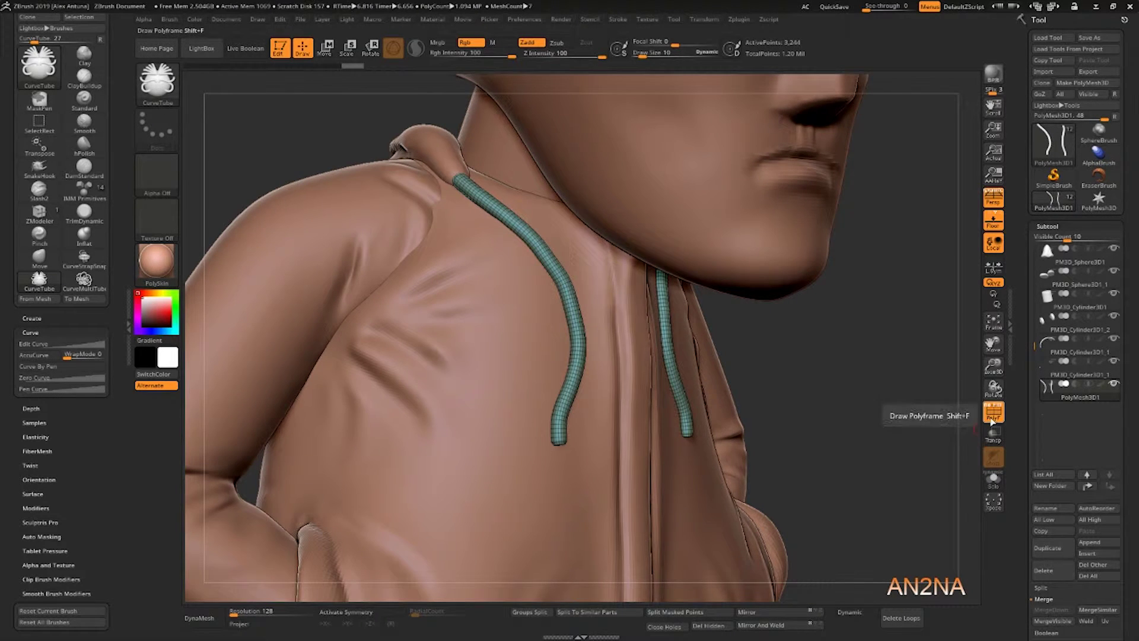
pyautogui.moveTo(1032, 392); pyautogui.dragTo(1032, 17)
pyautogui.click(1051, 422)
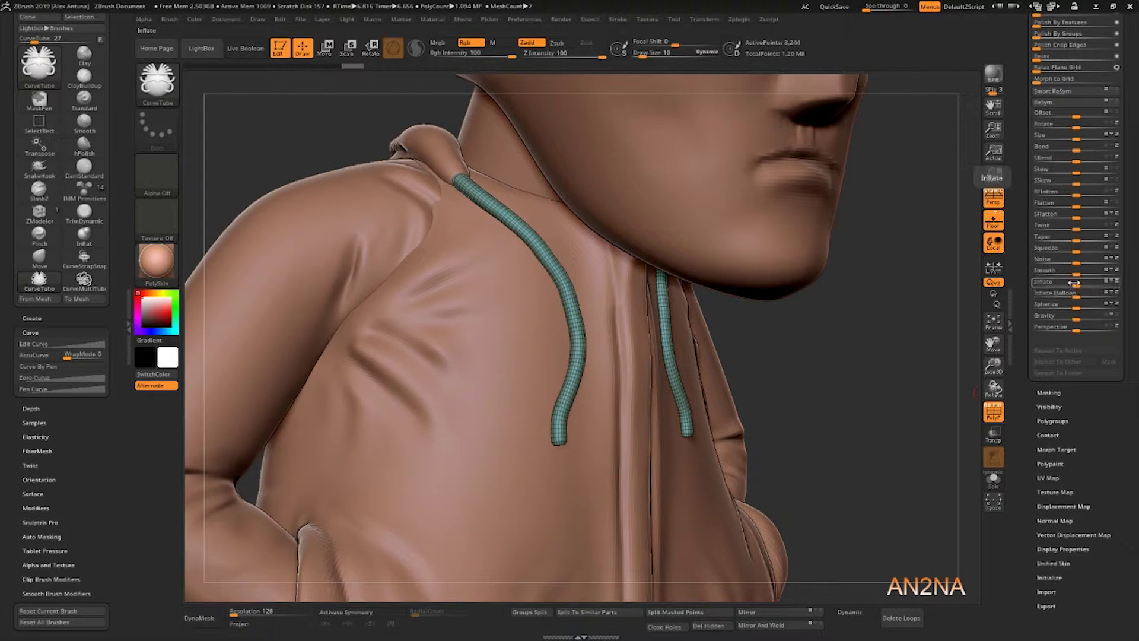
pyautogui.moveTo(1075, 281); pyautogui.dragTo(1065, 281)
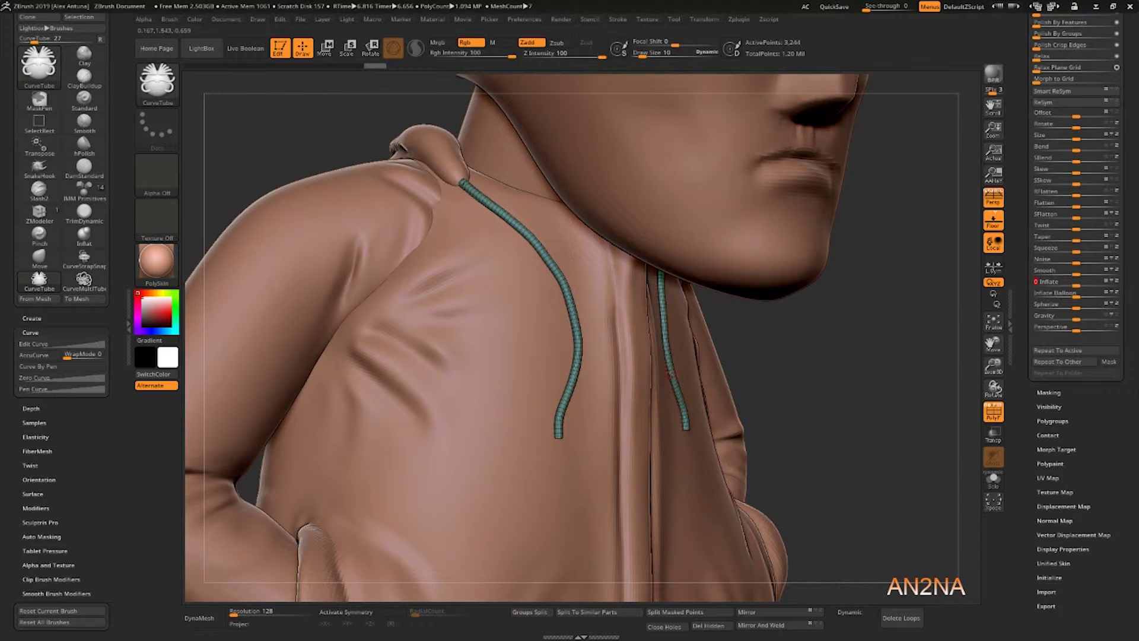
# - Isolate the drawstrings, try narrowing a tip by masking it, inverting the mask and lowering Inflate, and undo the attempt
pyautogui.keyDown('alt'); pyautogui.moveTo(611, 392); pyautogui.dragTo(566, 444, button='right'); pyautogui.keyUp('alt')
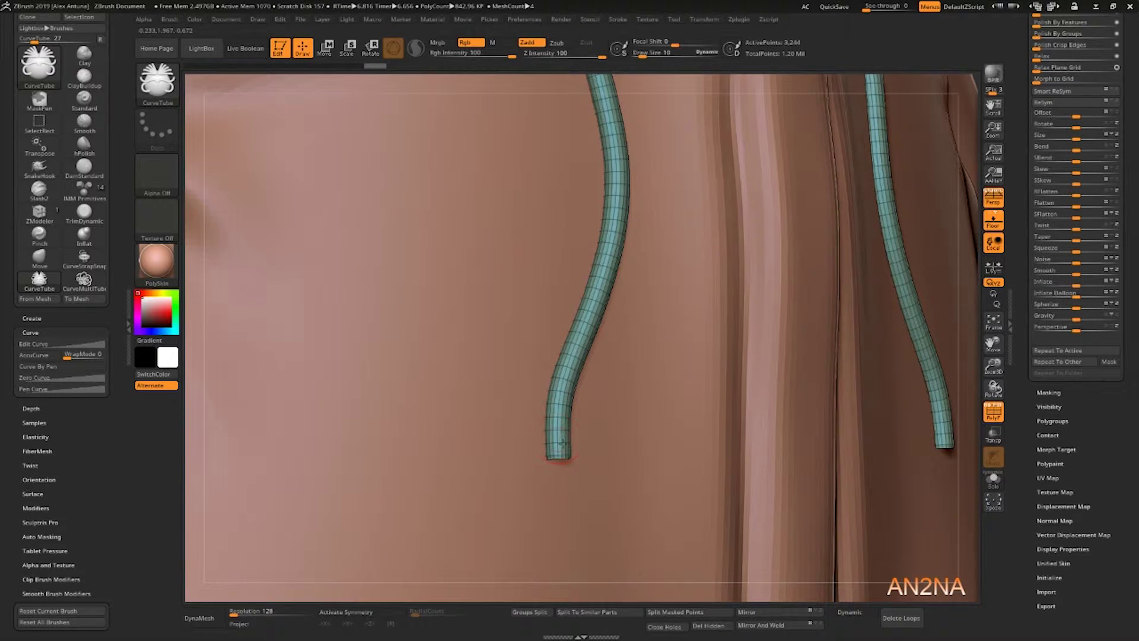
pyautogui.scroll(4, 558, 443)
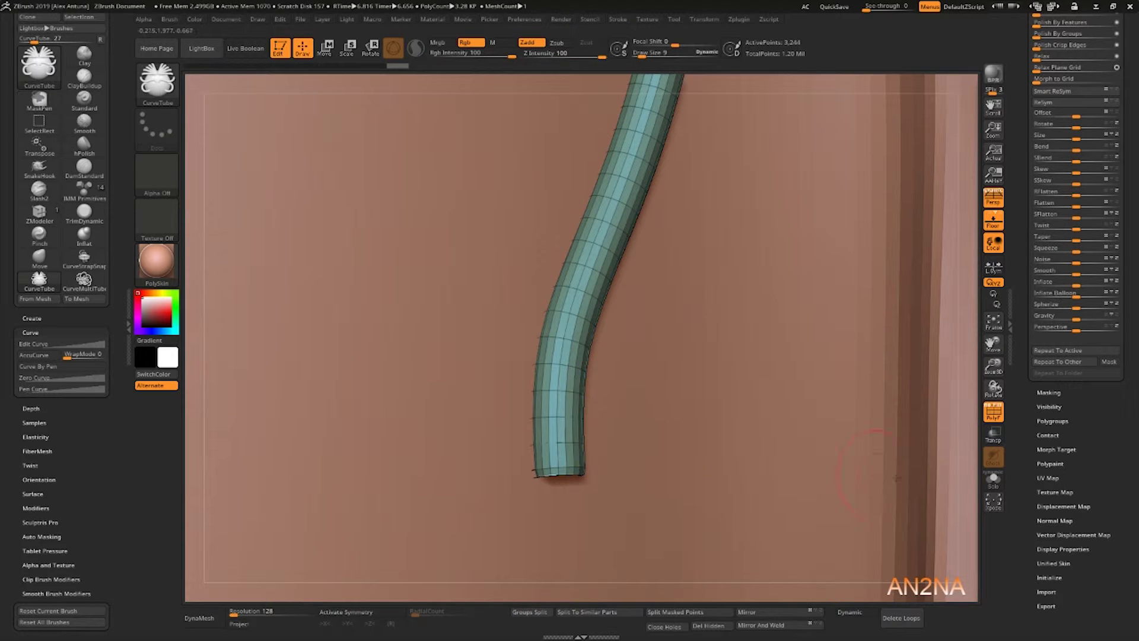
pyautogui.click(1000, 473)
pyautogui.moveTo(473, 478)
pyautogui.keyDown('ctrl'); pyautogui.mouseDown()
pyautogui.moveTo(668, 381)
pyautogui.moveTo(673, 366)
pyautogui.mouseUp(); pyautogui.keyUp('ctrl')
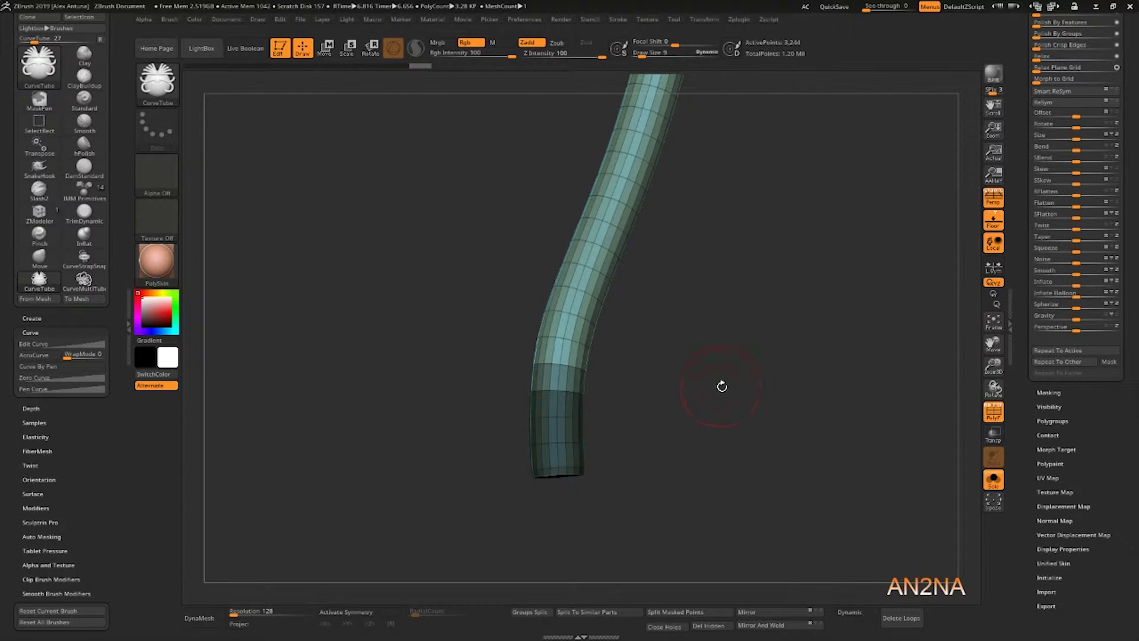
pyautogui.keyDown('ctrl'); pyautogui.click(721, 394); pyautogui.keyUp('ctrl')
pyautogui.moveTo(1074, 281); pyautogui.dragTo(1074, 281)
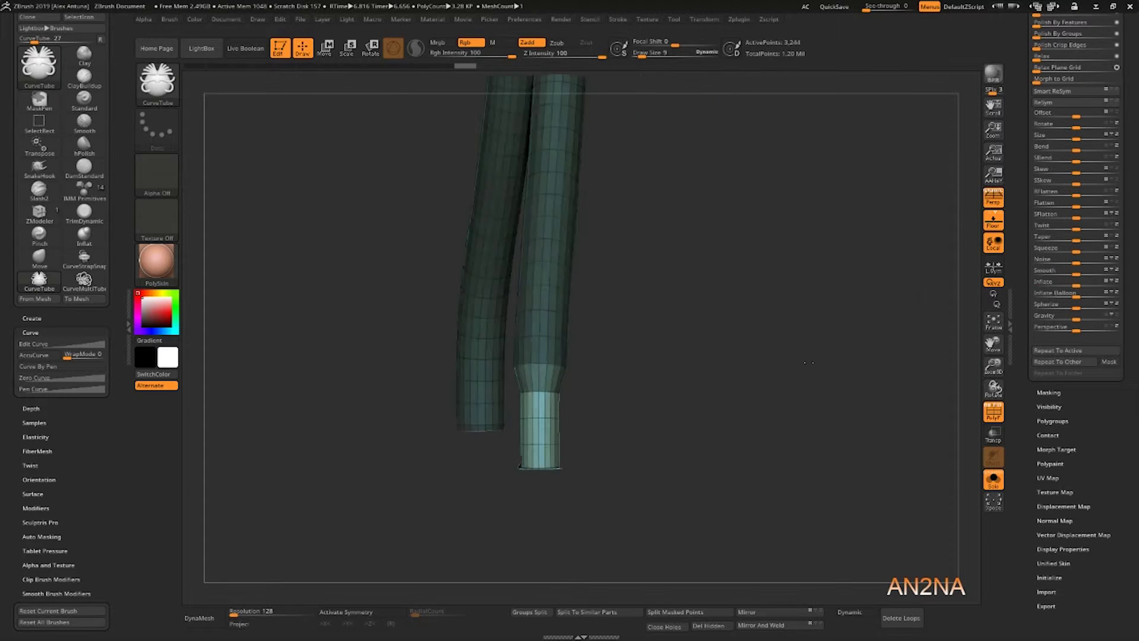
pyautogui.moveTo(568, 444)
pyautogui.keyDown('shift'); pyautogui.mouseDown()
pyautogui.moveTo(574, 460)
pyautogui.moveTo(661, 400)
pyautogui.moveTo(646, 323)
pyautogui.moveTo(659, 332)
pyautogui.mouseUp(); pyautogui.keyUp('shift')
pyautogui.hotkey('ctrl', 'z')
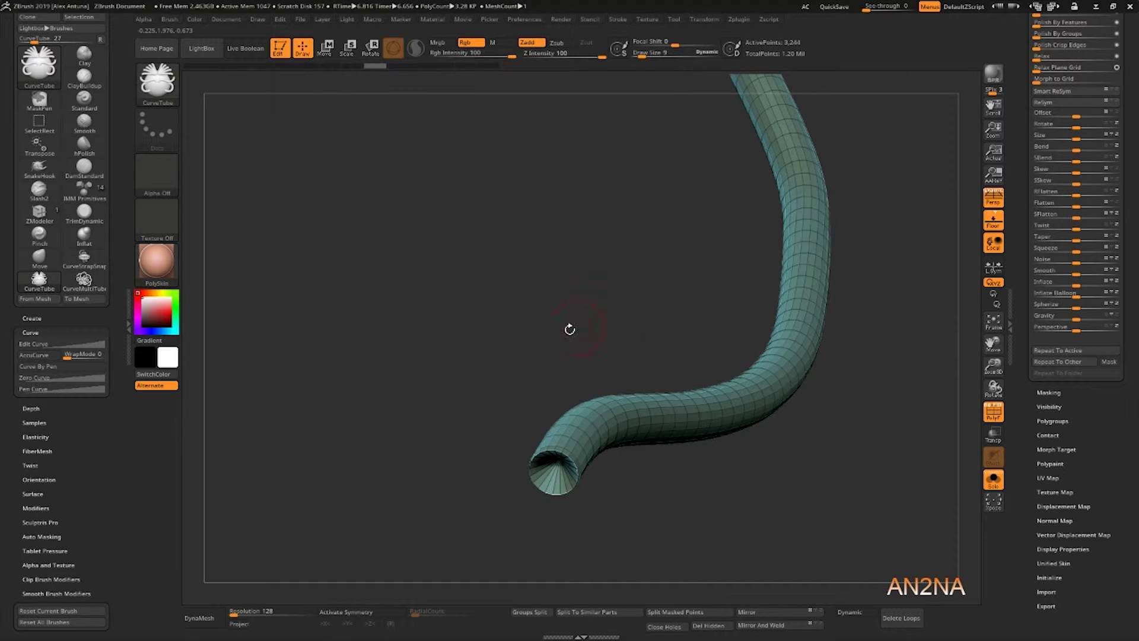
# - Mask the drawstring's lower end, invert the mask and apply Inflate to the tip, and turn off Solo and the polyframe
pyautogui.moveTo(569, 329)
pyautogui.mouseDown()
pyautogui.moveTo(565, 344)
pyautogui.moveTo(617, 393)
pyautogui.moveTo(552, 451)
pyautogui.moveTo(527, 491)
pyautogui.moveTo(587, 471)
pyautogui.moveTo(564, 470)
pyautogui.moveTo(574, 501)
pyautogui.moveTo(614, 502)
pyautogui.moveTo(599, 505)
pyautogui.mouseUp()
pyautogui.keyDown('ctrl'); pyautogui.moveTo(469, 517); pyautogui.dragTo(667, 360); pyautogui.keyUp('ctrl')
pyautogui.keyDown('ctrl'); pyautogui.click(662, 356); pyautogui.keyUp('ctrl')
pyautogui.moveTo(1078, 283); pyautogui.dragTo(1074, 282)
pyautogui.moveTo(735, 359); pyautogui.dragTo(705, 373)
pyautogui.click(993, 479)
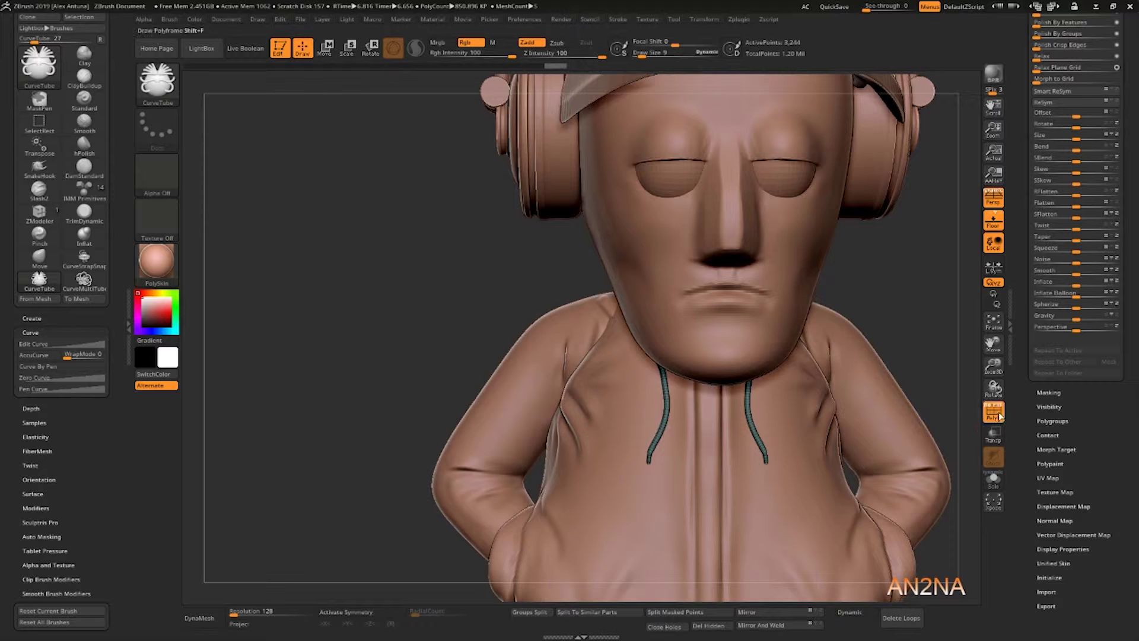
pyautogui.click(994, 412)
# - Select the character's feet subtool and isolate it with Solo mode
pyautogui.moveTo(860, 309); pyautogui.dragTo(812, 290)
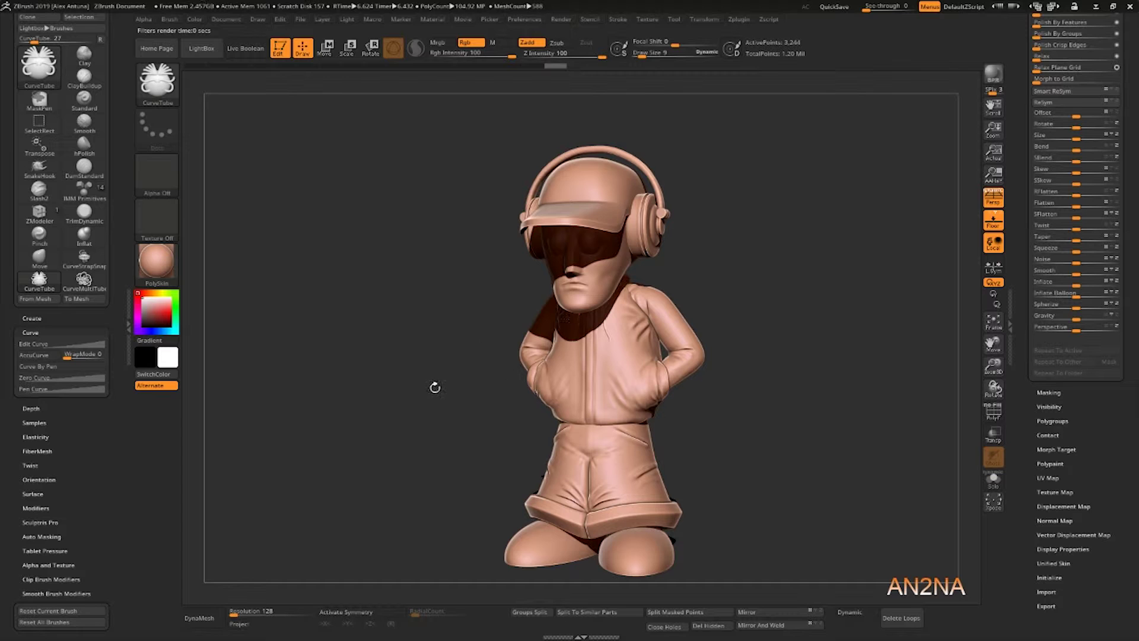
pyautogui.keyDown('alt'); pyautogui.click(540, 540); pyautogui.keyUp('alt')
pyautogui.moveTo(729, 380); pyautogui.dragTo(900, 450)
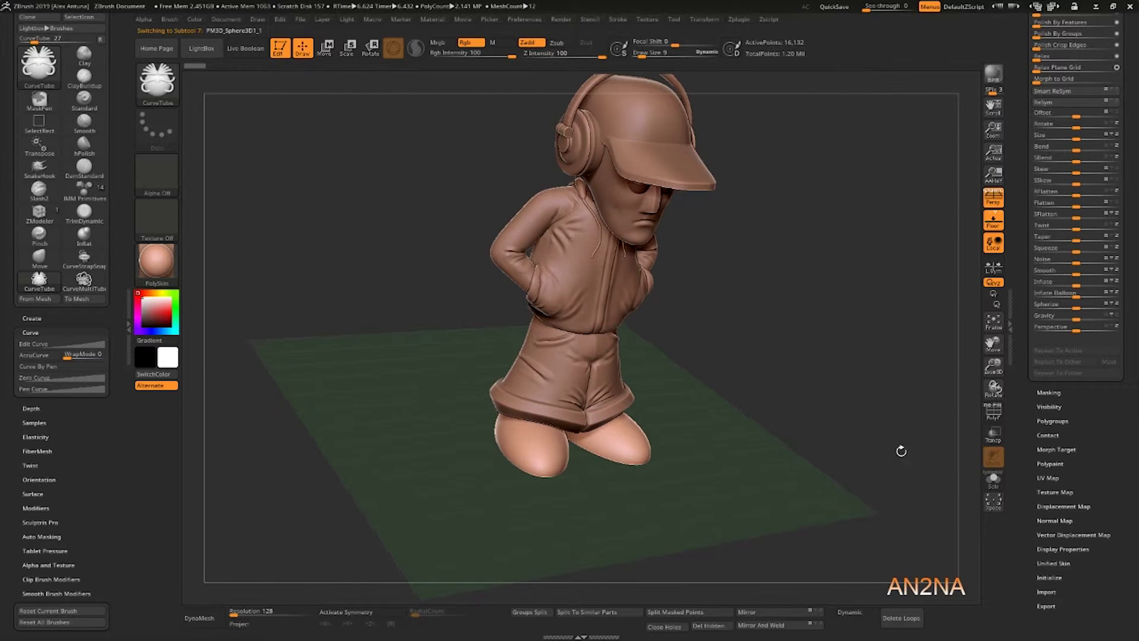
pyautogui.click(990, 481)
pyautogui.keyDown('shift'); pyautogui.moveTo(703, 253); pyautogui.dragTo(699, 356); pyautogui.keyUp('shift')
pyautogui.keyDown('alt'); pyautogui.moveTo(565, 267); pyautogui.dragTo(580, 345, button='right'); pyautogui.keyUp('alt')
# - Test a mask stroke across one foot, undo it, and subdivide the feet mesh once
pyautogui.press('ctrl')
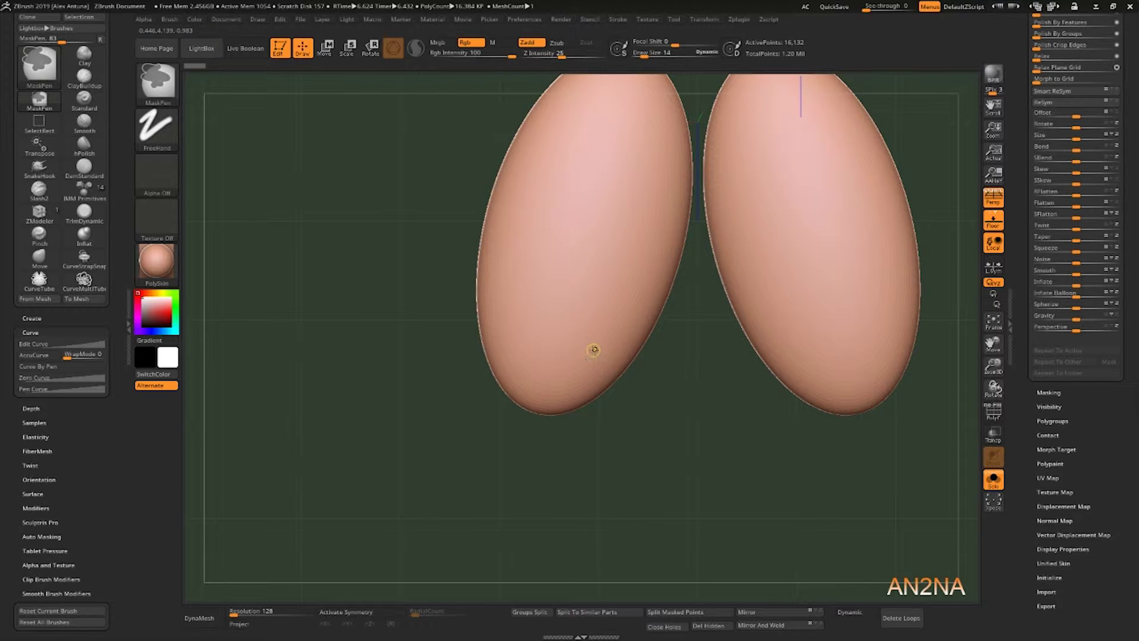
pyautogui.keyDown('ctrl'); pyautogui.moveTo(507, 328); pyautogui.dragTo(579, 325); pyautogui.keyUp('ctrl')
pyautogui.hotkey('ctrl', 'z')
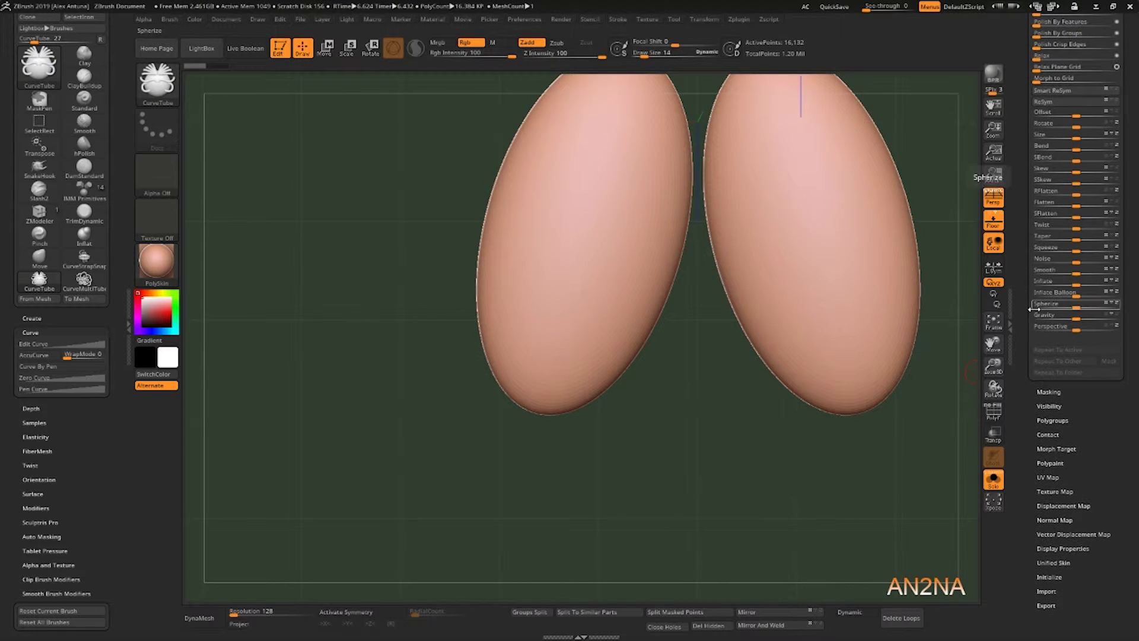
pyautogui.hotkey('ctrl', 'd')
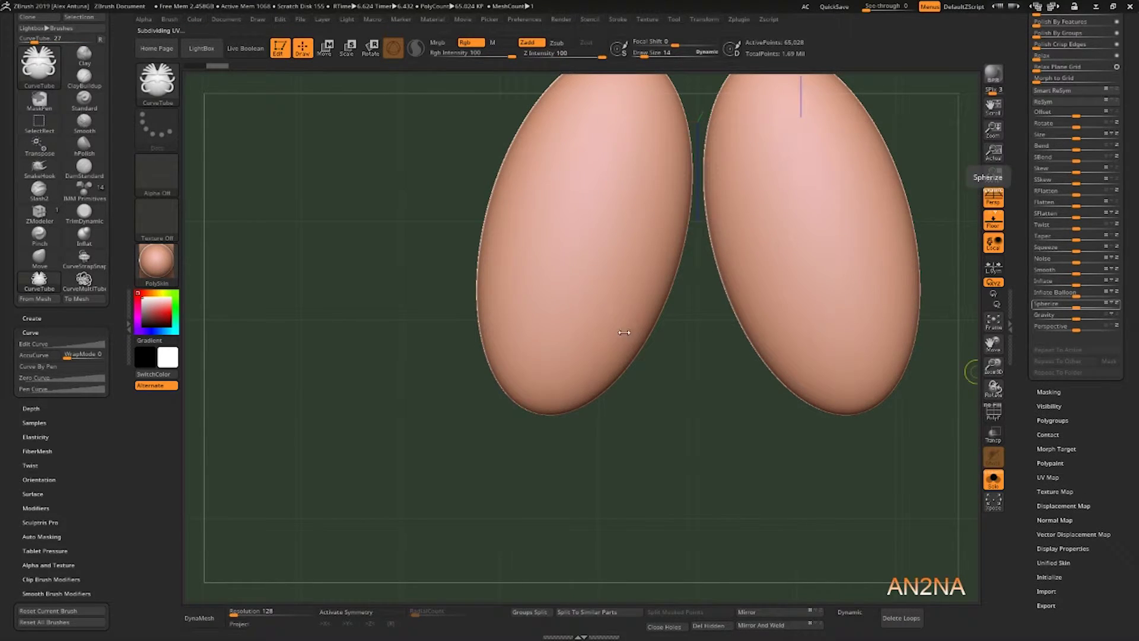
# - Paint five parallel mask stripes across the top of one foot with the MaskPen at draw size 26
pyautogui.moveTo(574, 355)
pyautogui.keyDown('ctrl'); pyautogui.mouseDown()
pyautogui.moveTo(596, 356)
pyautogui.moveTo(502, 330)
pyautogui.mouseUp(); pyautogui.keyUp('ctrl')
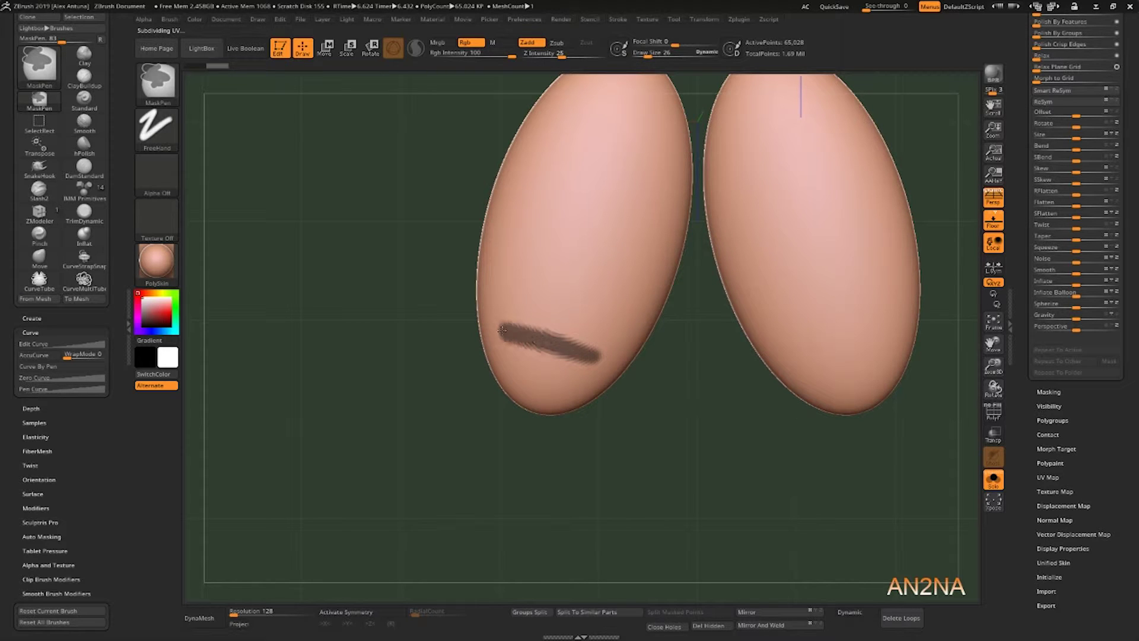
pyautogui.keyDown('ctrl'); pyautogui.moveTo(601, 321); pyautogui.dragTo(509, 296); pyautogui.keyUp('ctrl')
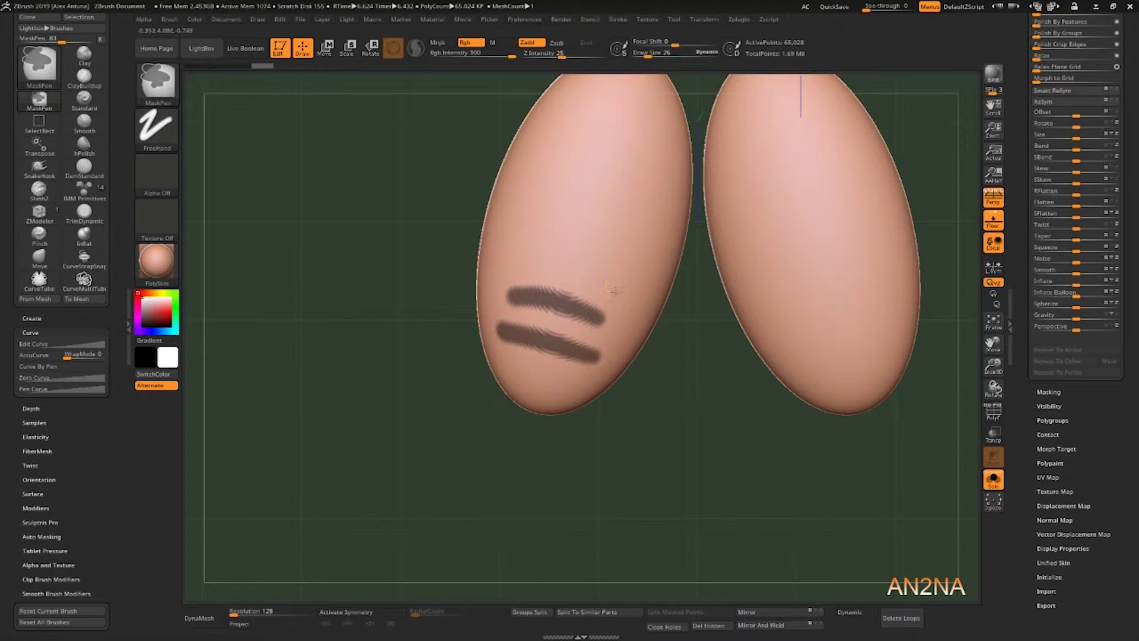
pyautogui.keyDown('ctrl'); pyautogui.moveTo(620, 290); pyautogui.dragTo(518, 261); pyautogui.keyUp('ctrl')
pyautogui.keyDown('ctrl'); pyautogui.moveTo(625, 252); pyautogui.dragTo(535, 229); pyautogui.keyUp('ctrl')
pyautogui.keyDown('ctrl'); pyautogui.moveTo(636, 218); pyautogui.dragTo(540, 191); pyautogui.keyUp('ctrl')
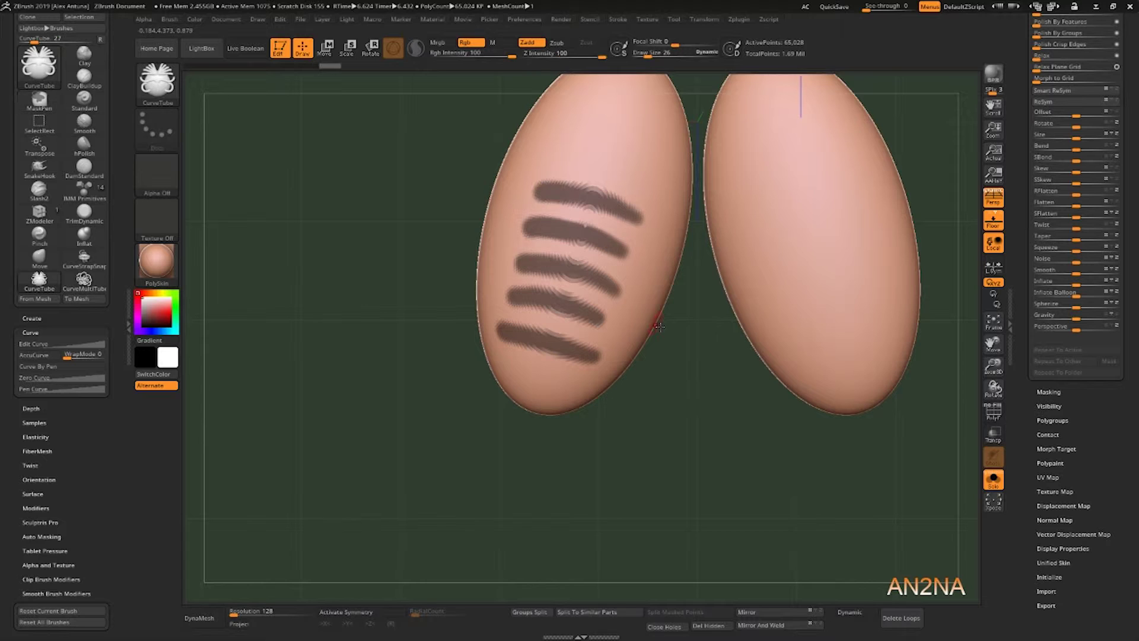
# - Turn off Solo and extract the masked foot stripes as a separate lace subtool with a thickness of 0.02
pyautogui.moveTo(651, 379)
pyautogui.mouseDown()
pyautogui.moveTo(691, 266)
pyautogui.moveTo(705, 163)
pyautogui.moveTo(686, 221)
pyautogui.moveTo(699, 237)
pyautogui.mouseUp()
pyautogui.click(989, 482)
pyautogui.moveTo(652, 326); pyautogui.dragTo(684, 303, button='right')
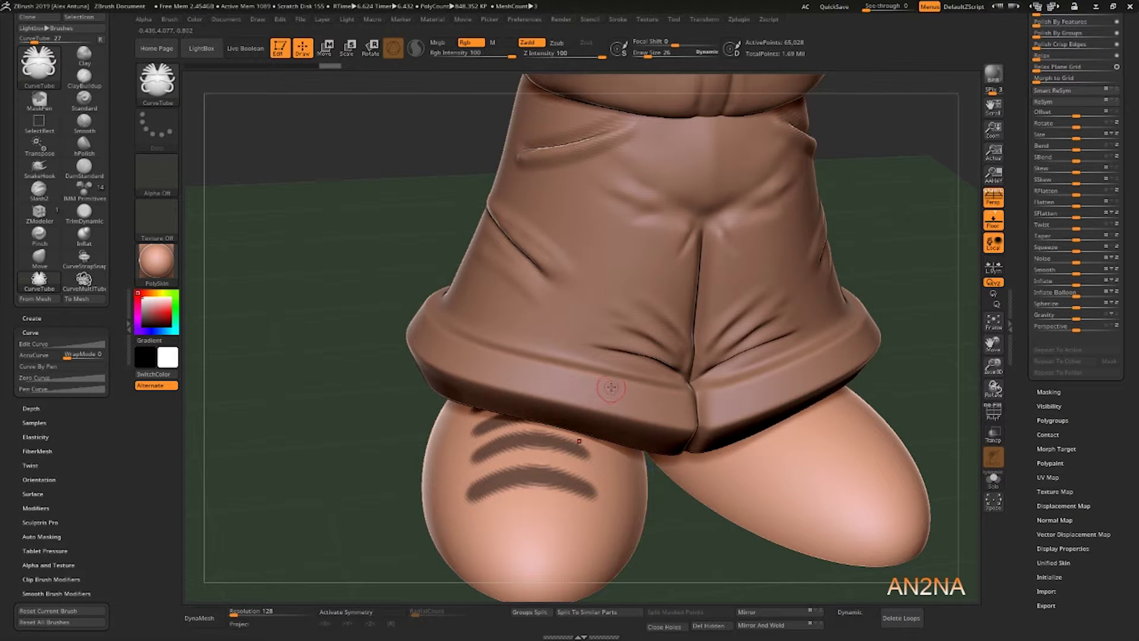
pyautogui.moveTo(611, 388); pyautogui.dragTo(633, 444, button='right')
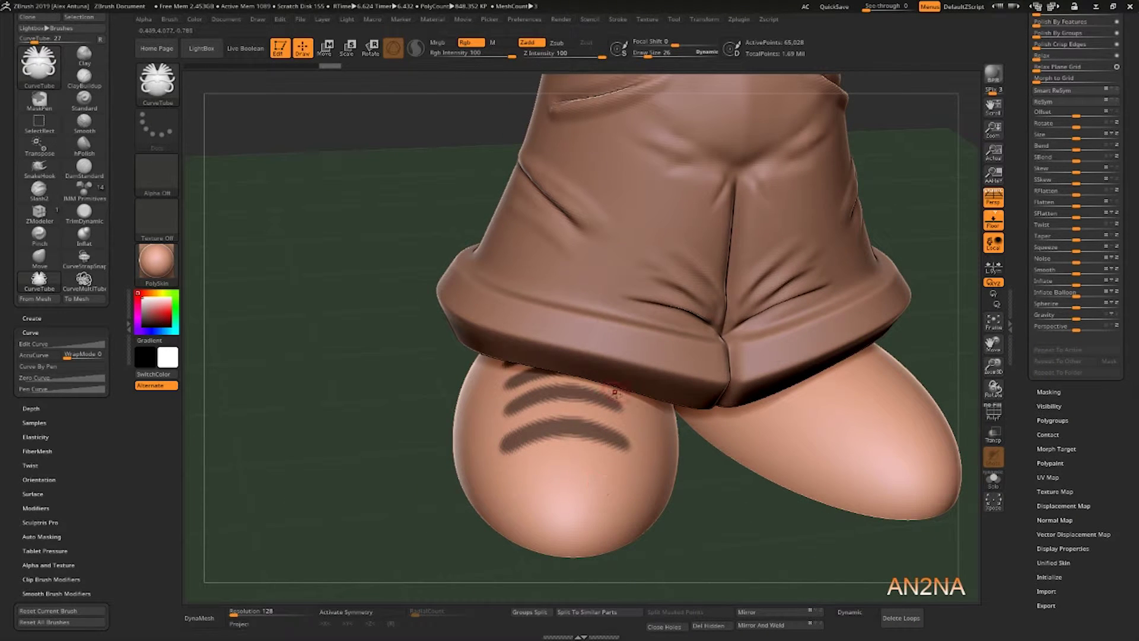
pyautogui.moveTo(1021, 278); pyautogui.dragTo(1025, 389)
pyautogui.click(1048, 150)
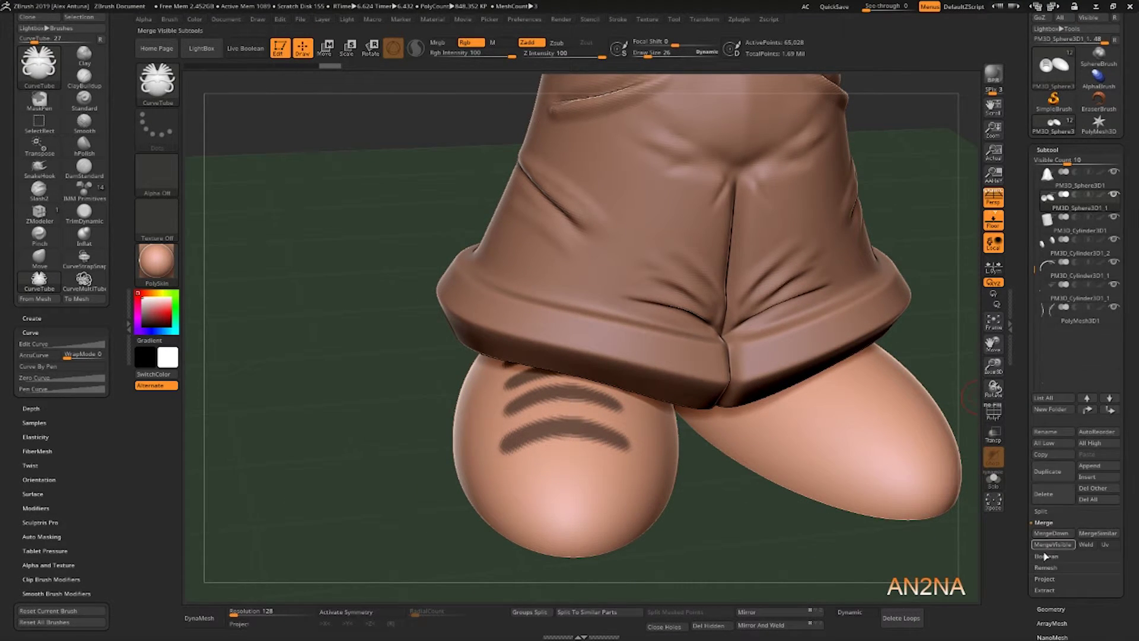
pyautogui.click(1044, 601)
pyautogui.click(1045, 590)
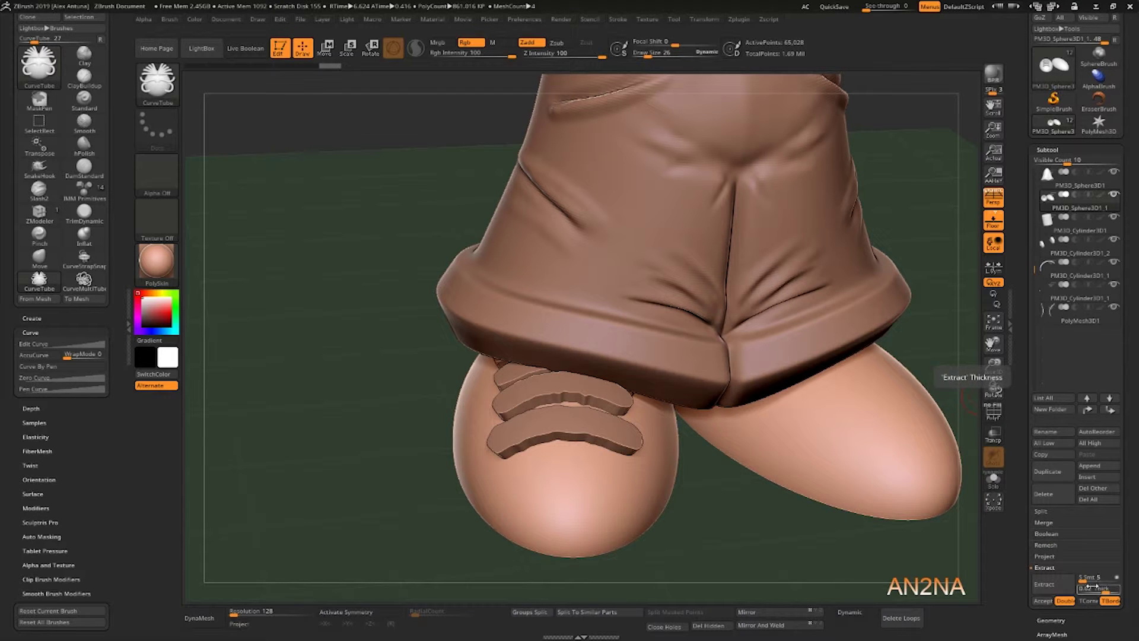
pyautogui.click(1043, 600)
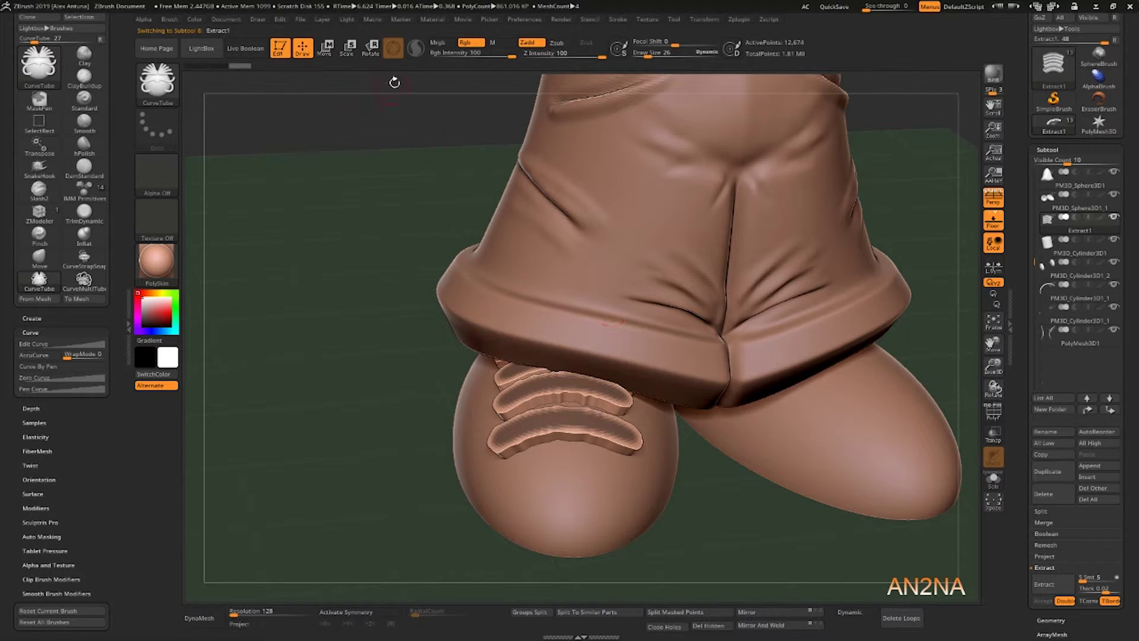
# - Try rounding the extracted laces with the Relax and Inflate deformations
pyautogui.moveTo(1021, 487); pyautogui.dragTo(1063, 244)
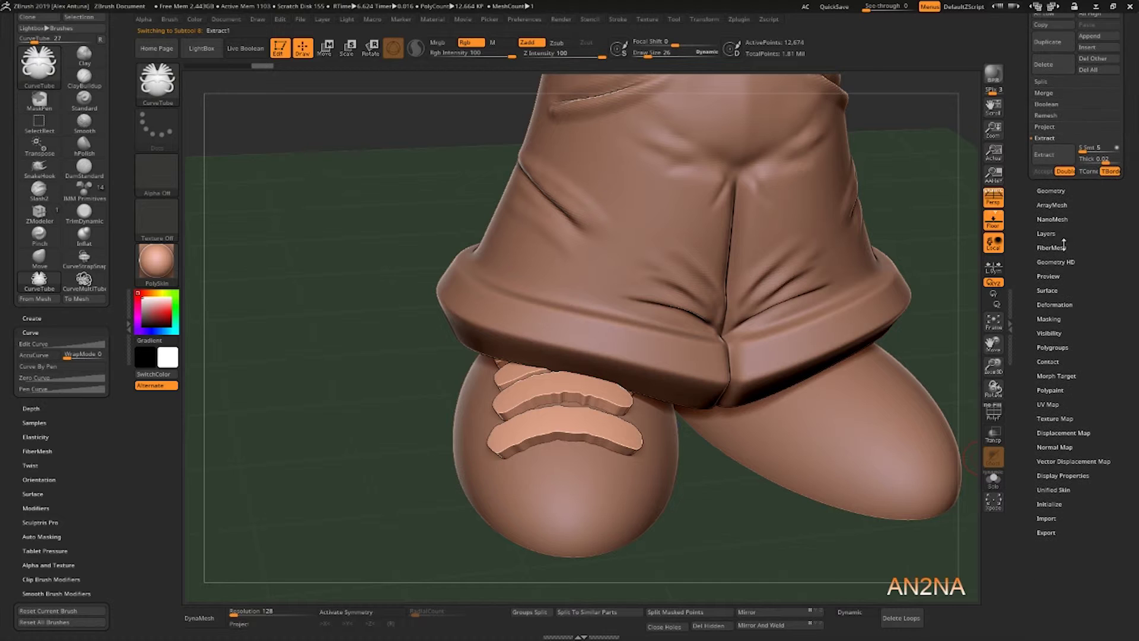
pyautogui.click(1057, 305)
pyautogui.moveTo(1027, 130); pyautogui.dragTo(1035, 416)
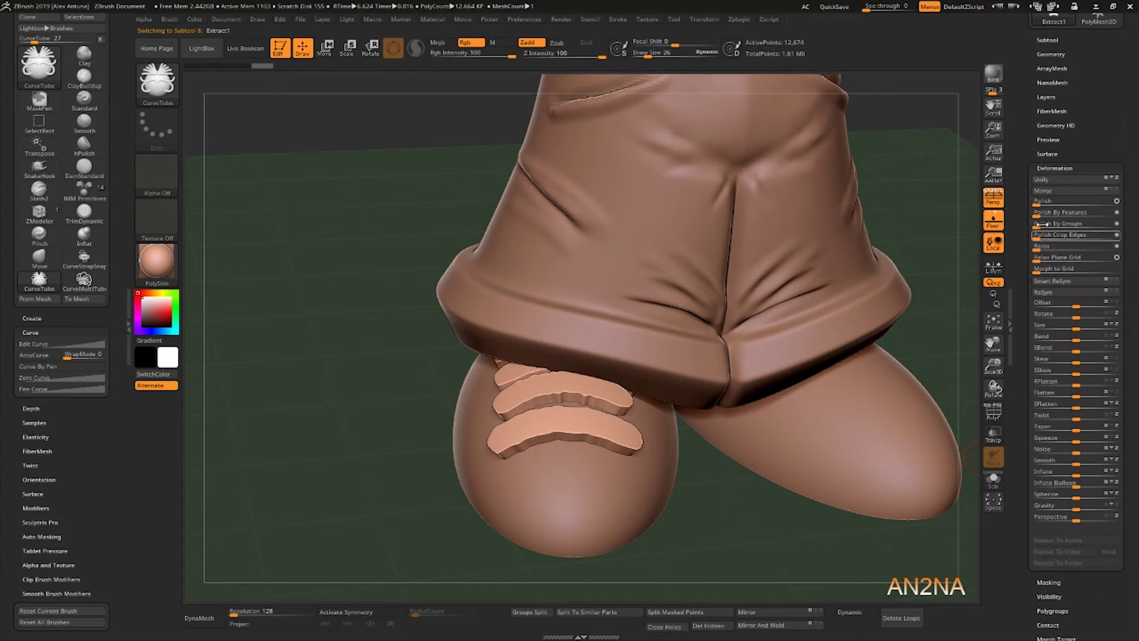
pyautogui.click(1038, 245)
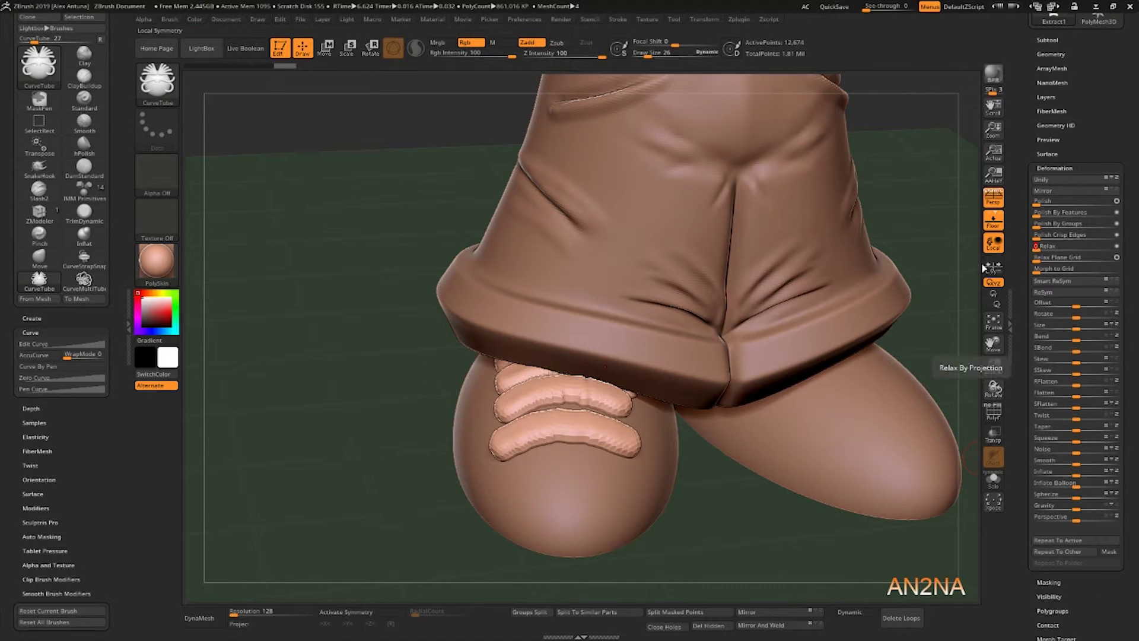
pyautogui.moveTo(916, 267); pyautogui.dragTo(964, 389)
pyautogui.moveTo(1075, 474)
pyautogui.mouseDown()
pyautogui.moveTo(1047, 472)
pyautogui.moveTo(1074, 469)
pyautogui.mouseUp()
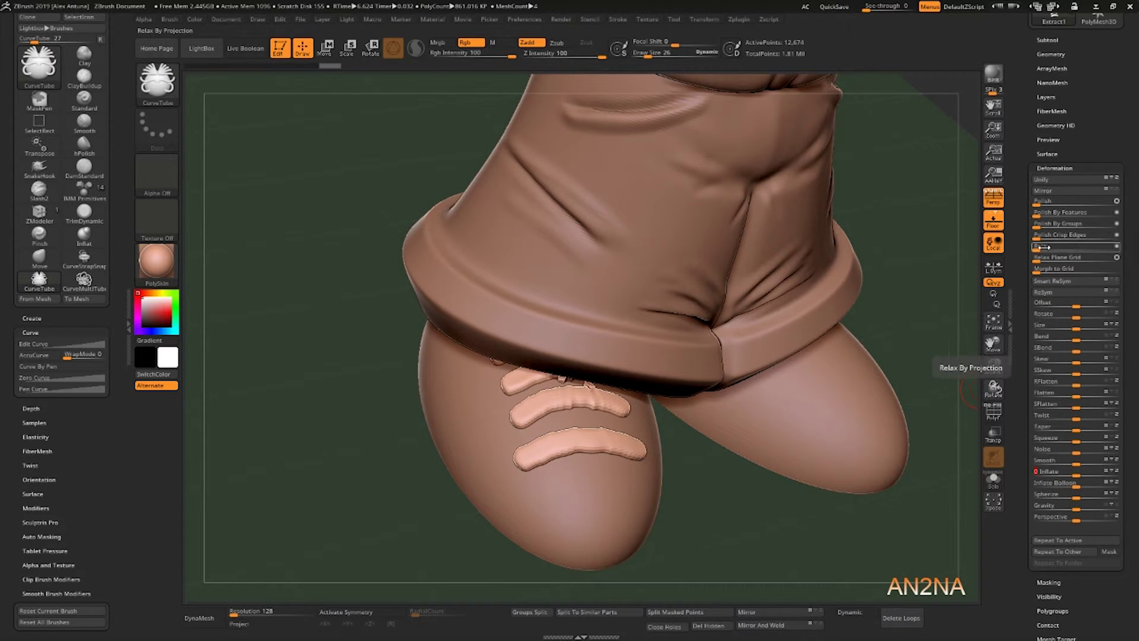
pyautogui.click(1073, 247)
pyautogui.click(1075, 247)
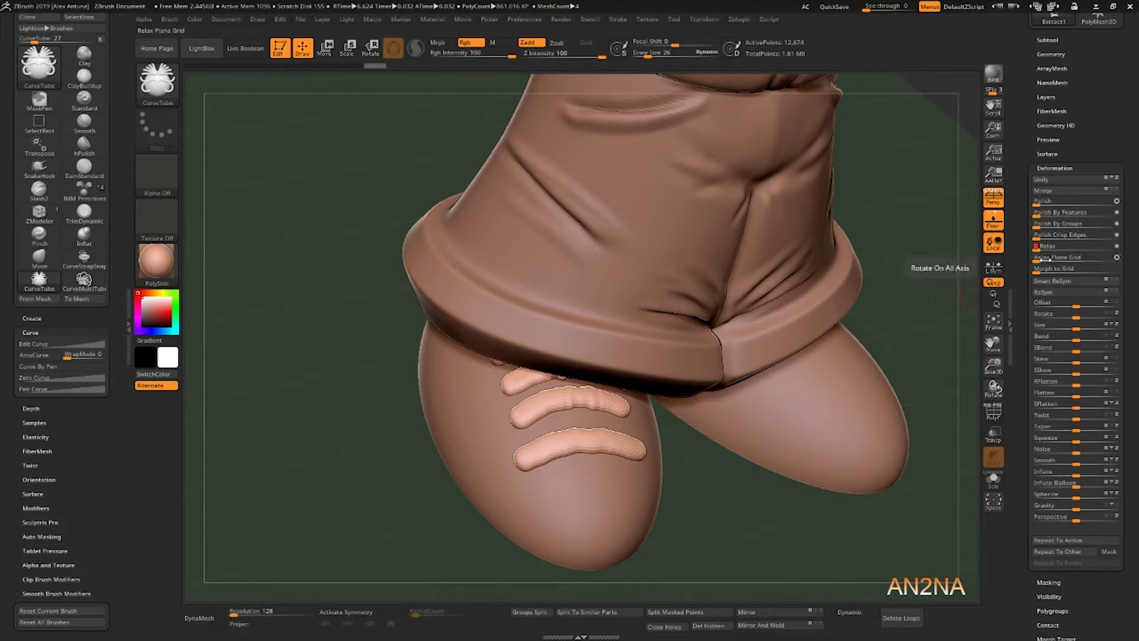
# - Isolate the laces with Solo mode and undo the Relax and Inflate deformations applied to them
pyautogui.click(994, 479)
pyautogui.moveTo(833, 364); pyautogui.dragTo(829, 410)
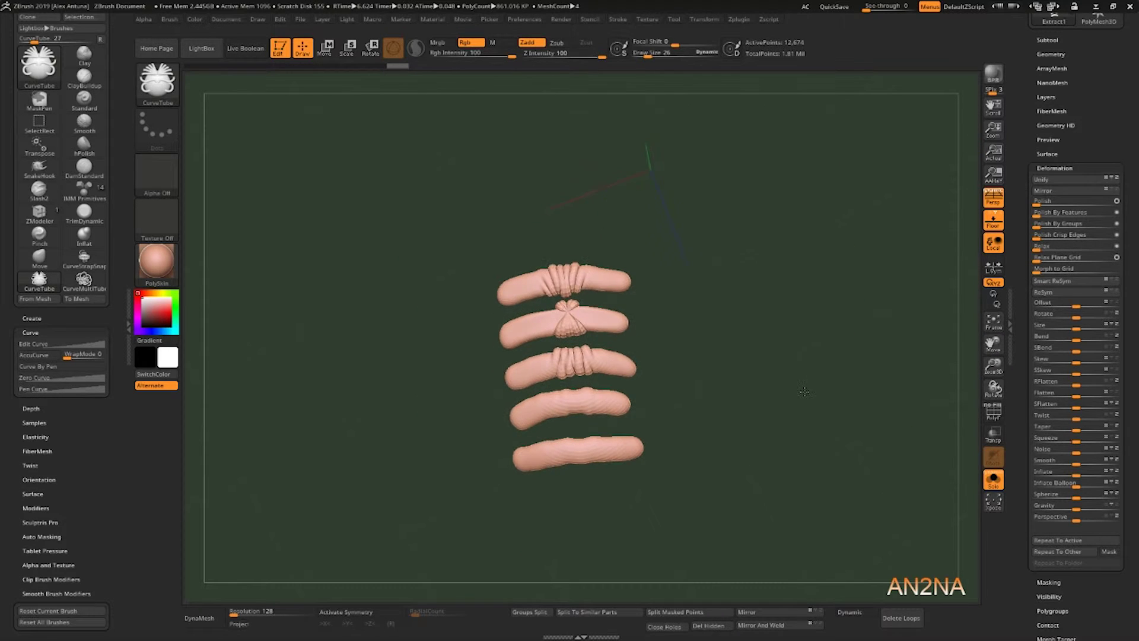
pyautogui.press('shift')
pyautogui.hotkey('ctrl', 'z')
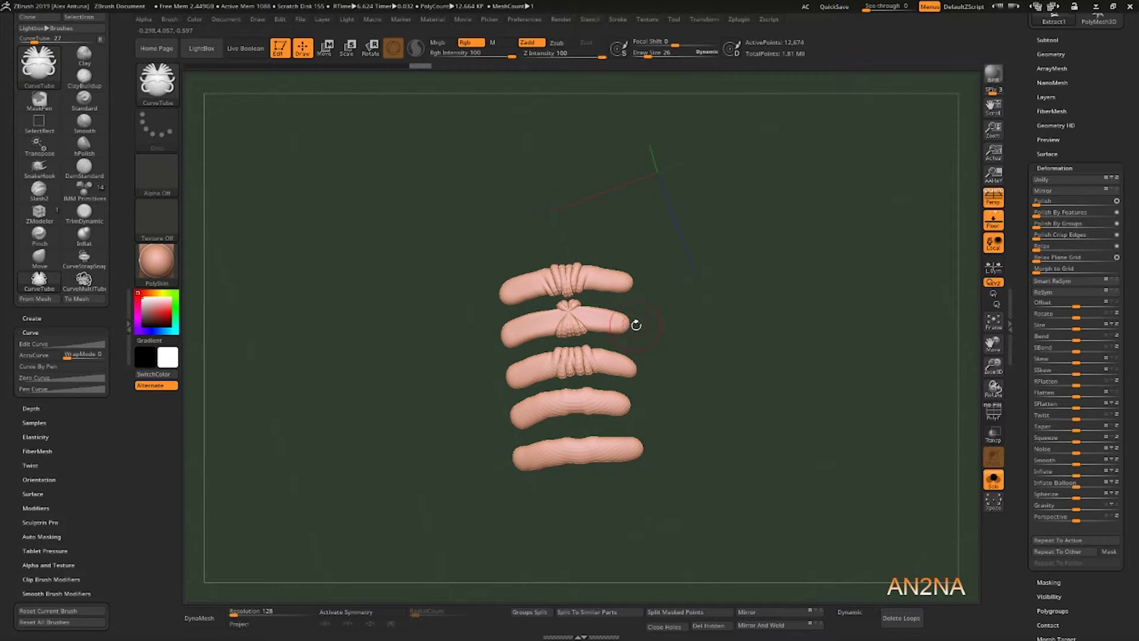
pyautogui.hotkey('ctrl', 'z')
pyautogui.hotkey('ctrl', 'z')
pyautogui.hotkey('ctrl', 'z')
pyautogui.hotkey('ctrl', 'z')
pyautogui.hotkey('ctrl', 'z')
pyautogui.hotkey('ctrl', 'z')
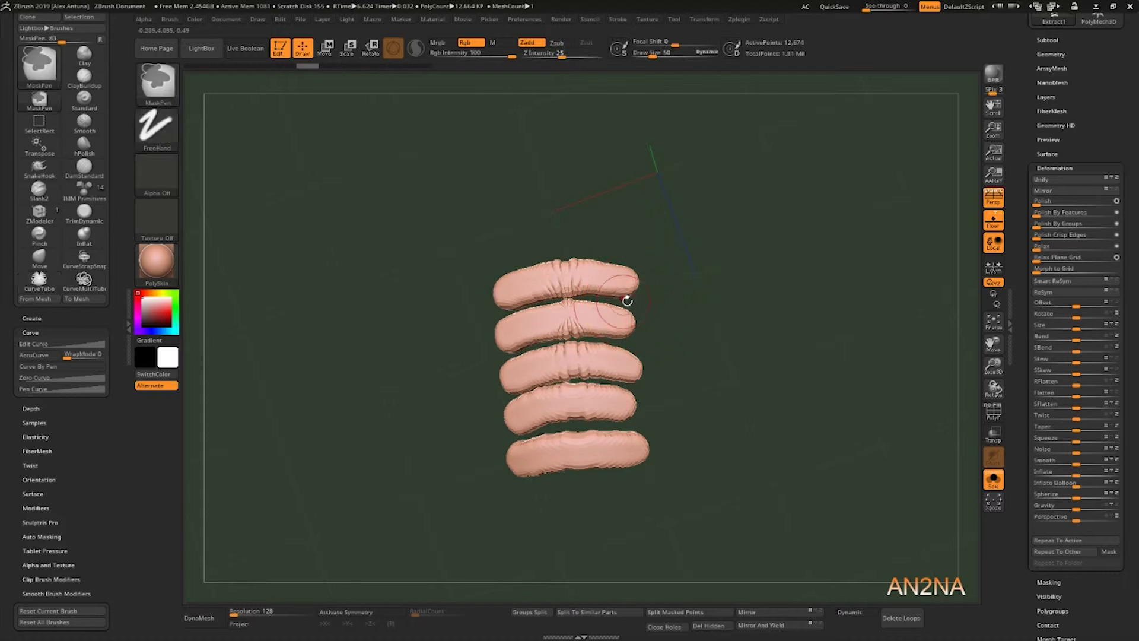
# - Remesh the laces with ZRemesher using the Adapt option and turn on the polyframe to inspect the topology
pyautogui.moveTo(1024, 141); pyautogui.dragTo(1024, 257)
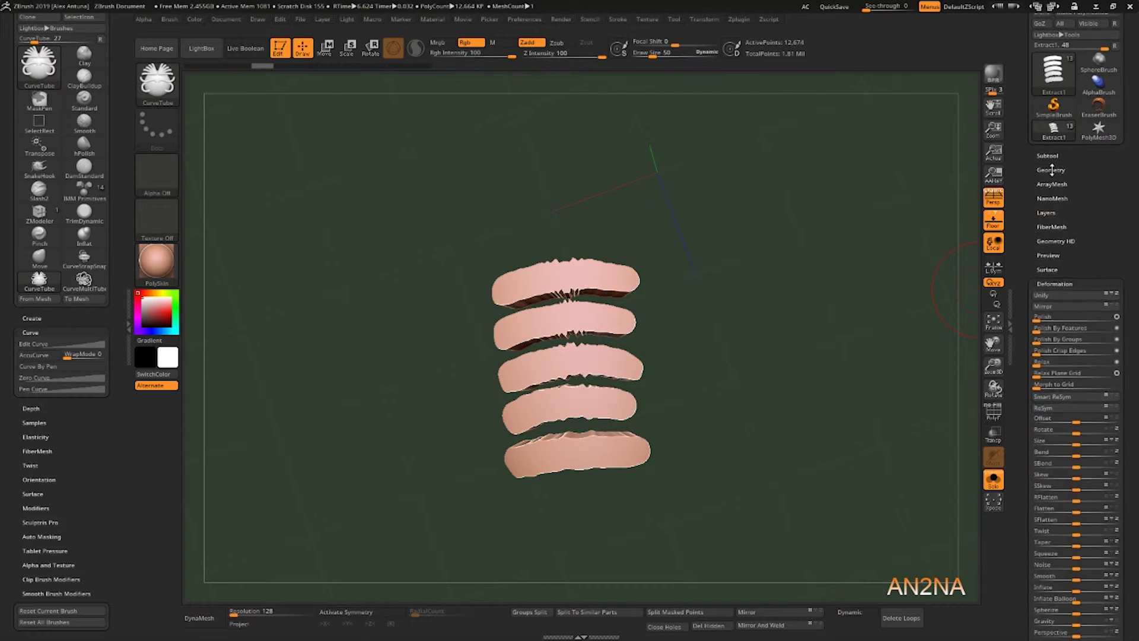
pyautogui.click(1050, 169)
pyautogui.click(1054, 368)
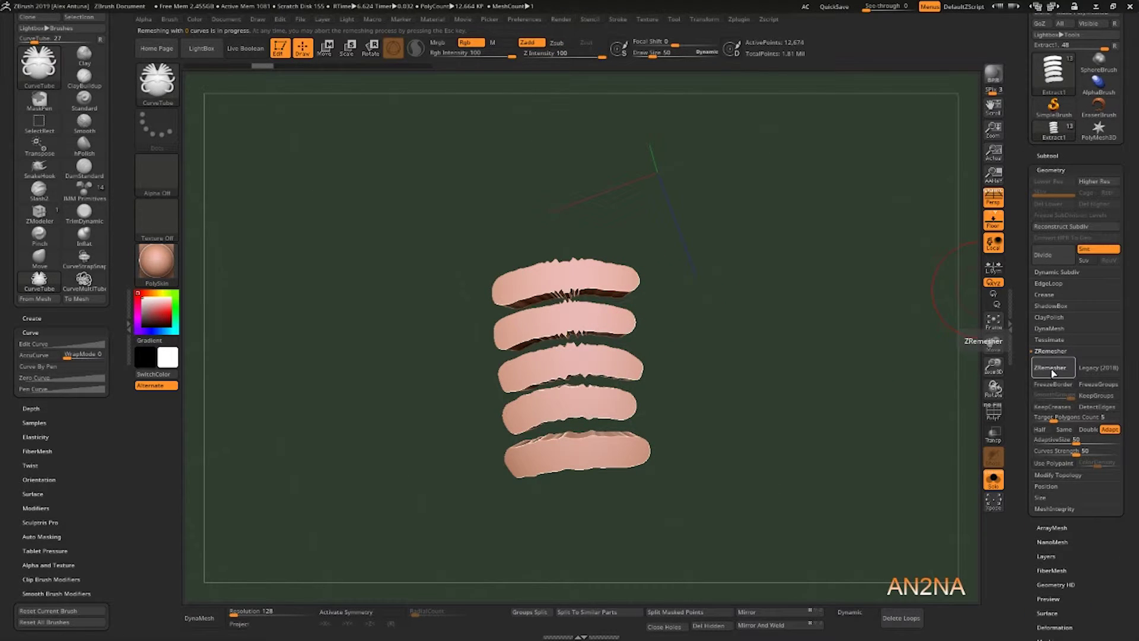
pyautogui.click(993, 412)
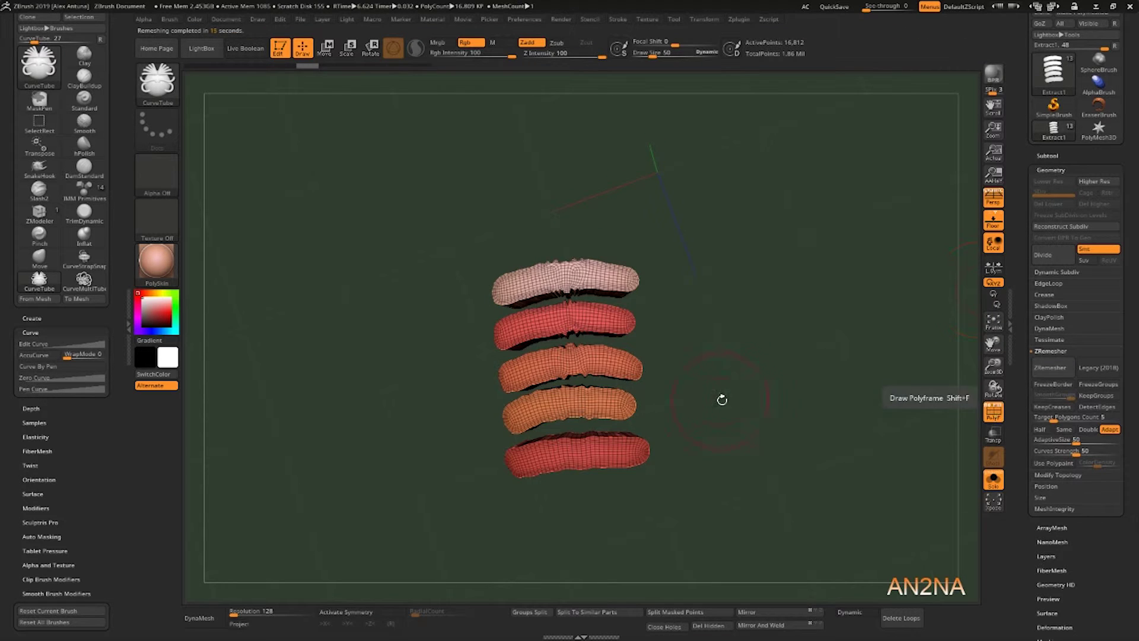
pyautogui.moveTo(722, 399); pyautogui.dragTo(763, 308)
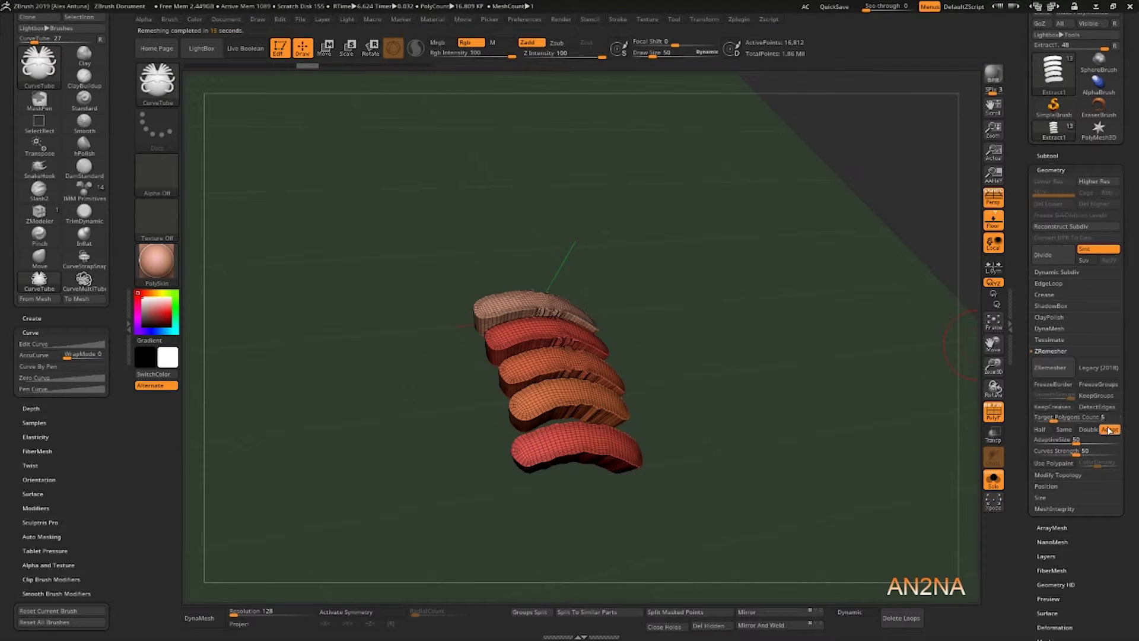
# - Reduce the laces' polygon density by running ZRemesher repeatedly with the Half option and Legacy (2018) mode
pyautogui.click(1040, 429)
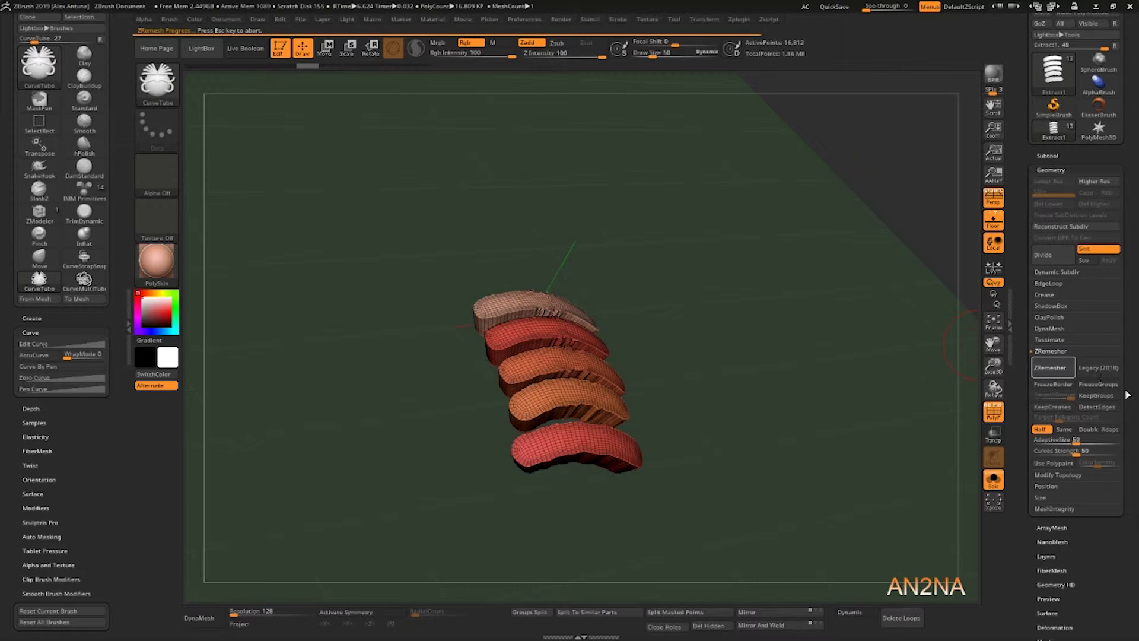
pyautogui.click(1099, 373)
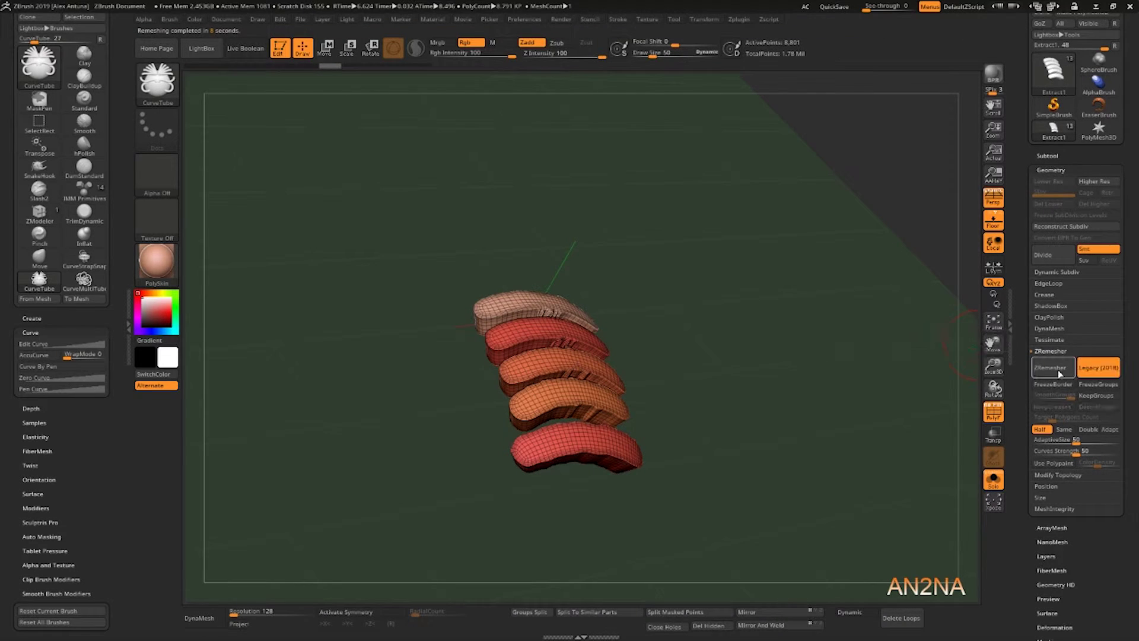
pyautogui.click(1060, 369)
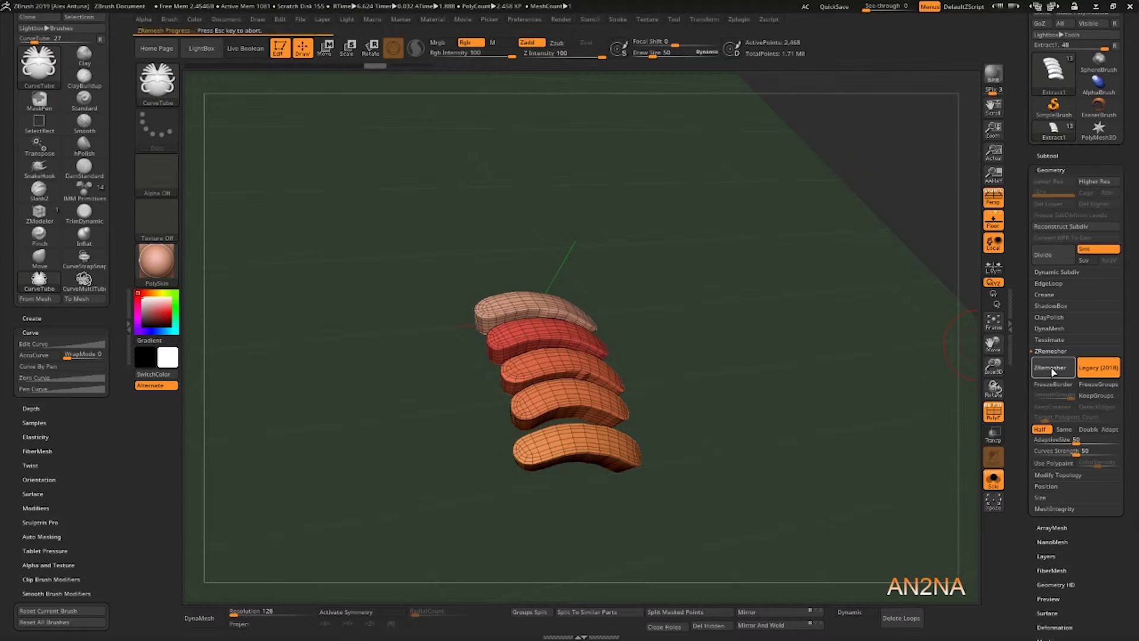
# - Smooth the remeshed laces with the Relax deformation, leave Solo mode and mirror them onto the other foot
pyautogui.scroll(-10, 1042, 438)
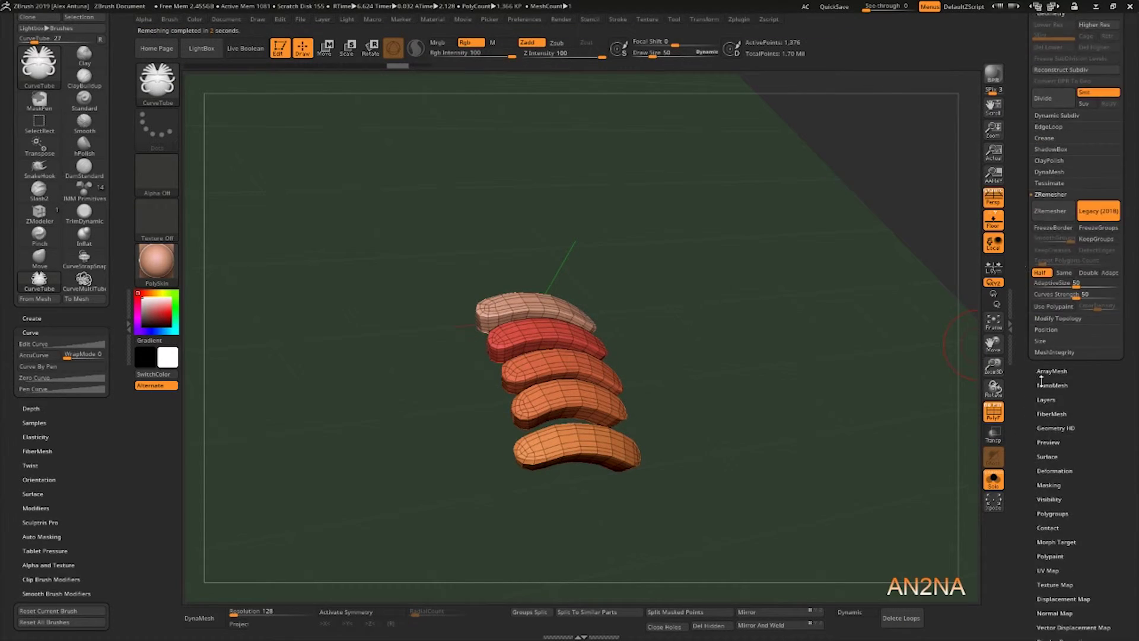
pyautogui.moveTo(1075, 430); pyautogui.dragTo(1052, 434)
pyautogui.click(1046, 205)
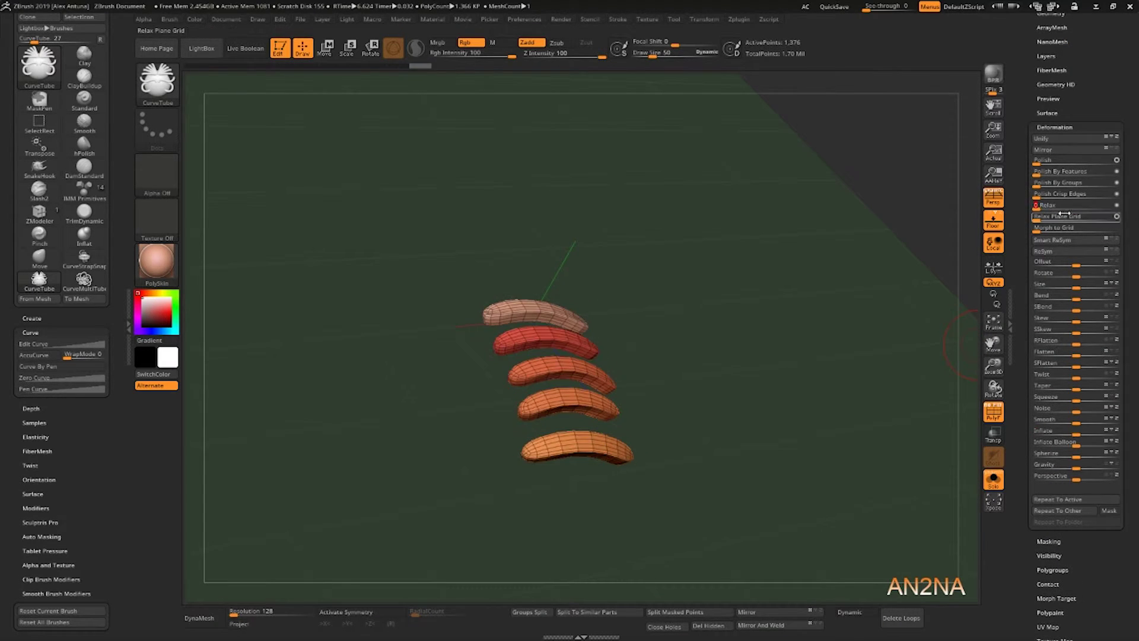
pyautogui.click(1047, 205)
pyautogui.click(993, 479)
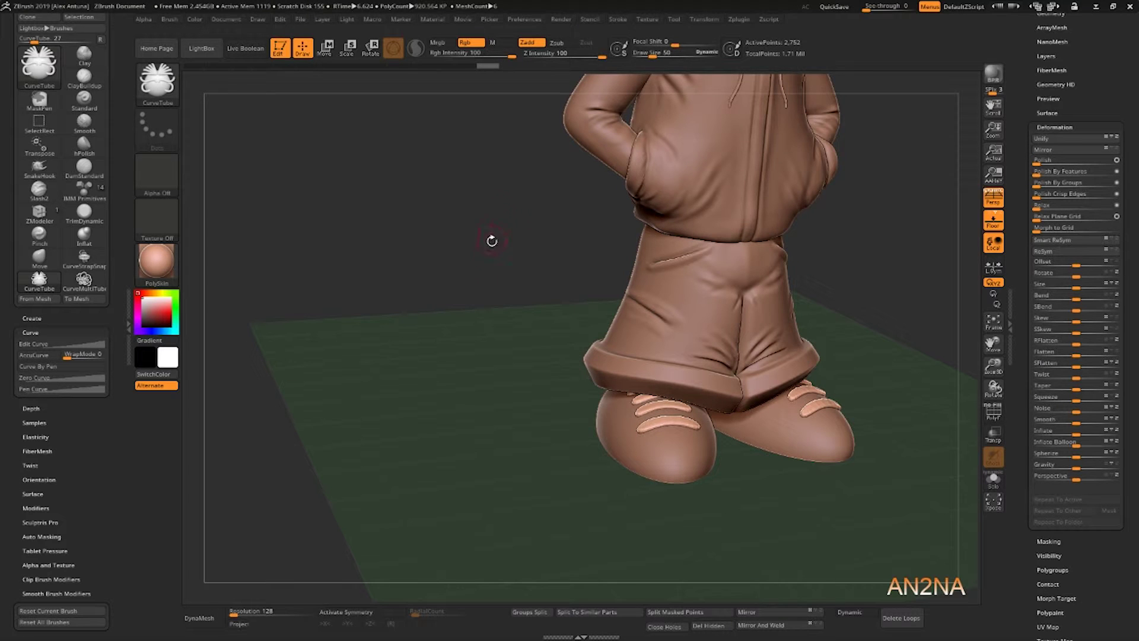
pyautogui.moveTo(554, 184); pyautogui.dragTo(617, 368)
pyautogui.moveTo(688, 415); pyautogui.dragTo(650, 413)
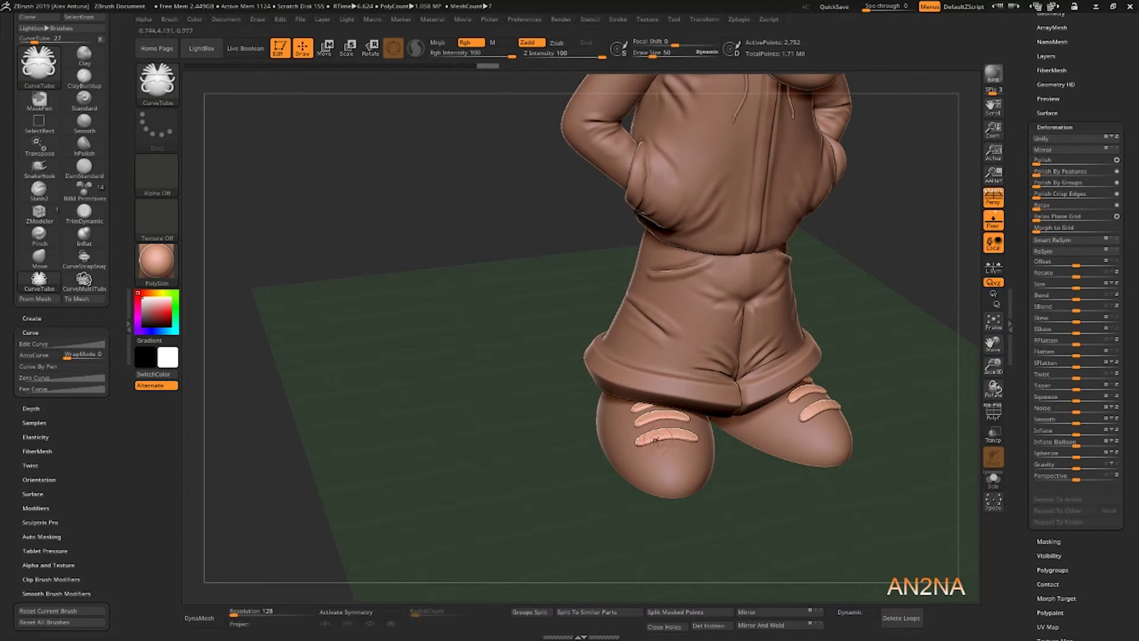
# - Mask a tongue-shaped strip beneath the laces on both feet with X symmetry and ghost transparency enabled
pyautogui.keyDown('alt'); pyautogui.click(670, 464); pyautogui.keyUp('alt')
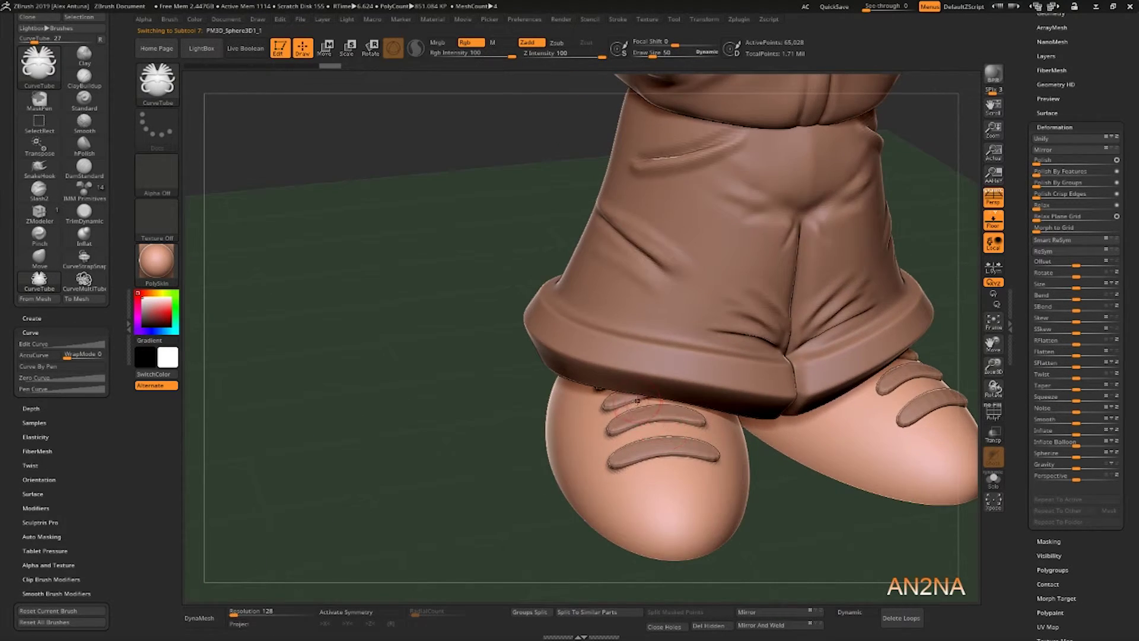
pyautogui.click(350, 611)
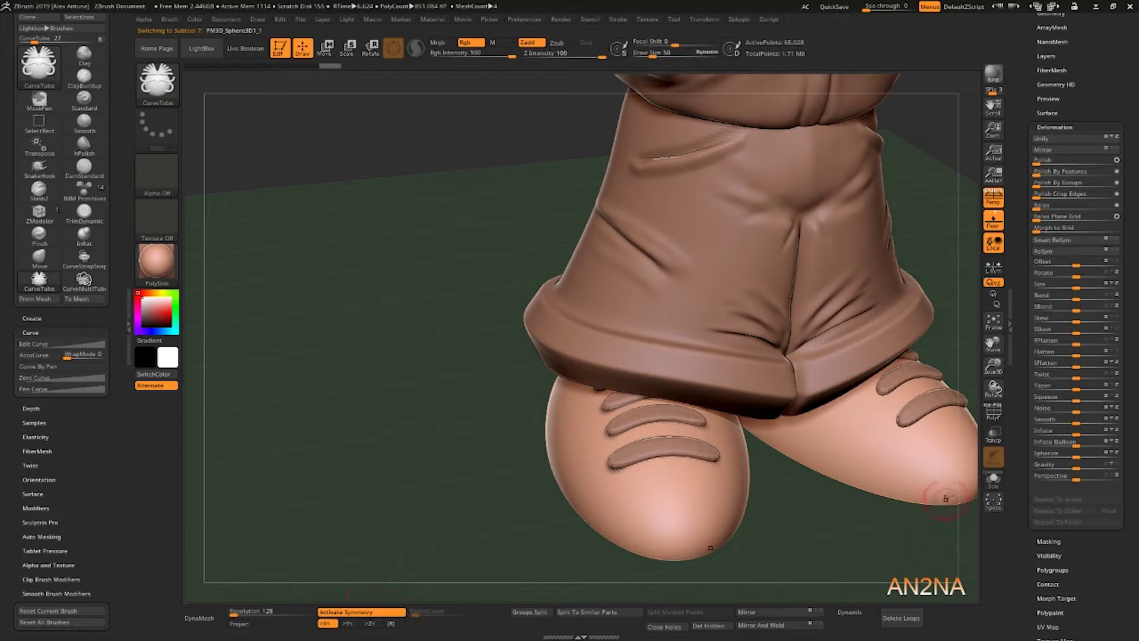
pyautogui.click(993, 434)
pyautogui.moveTo(474, 385)
pyautogui.mouseDown()
pyautogui.moveTo(593, 410)
pyautogui.moveTo(679, 518)
pyautogui.moveTo(668, 415)
pyautogui.moveTo(663, 435)
pyautogui.moveTo(652, 391)
pyautogui.mouseUp()
pyautogui.press('ctrl')
pyautogui.keyDown('ctrl'); pyautogui.click(648, 401); pyautogui.keyUp('ctrl')
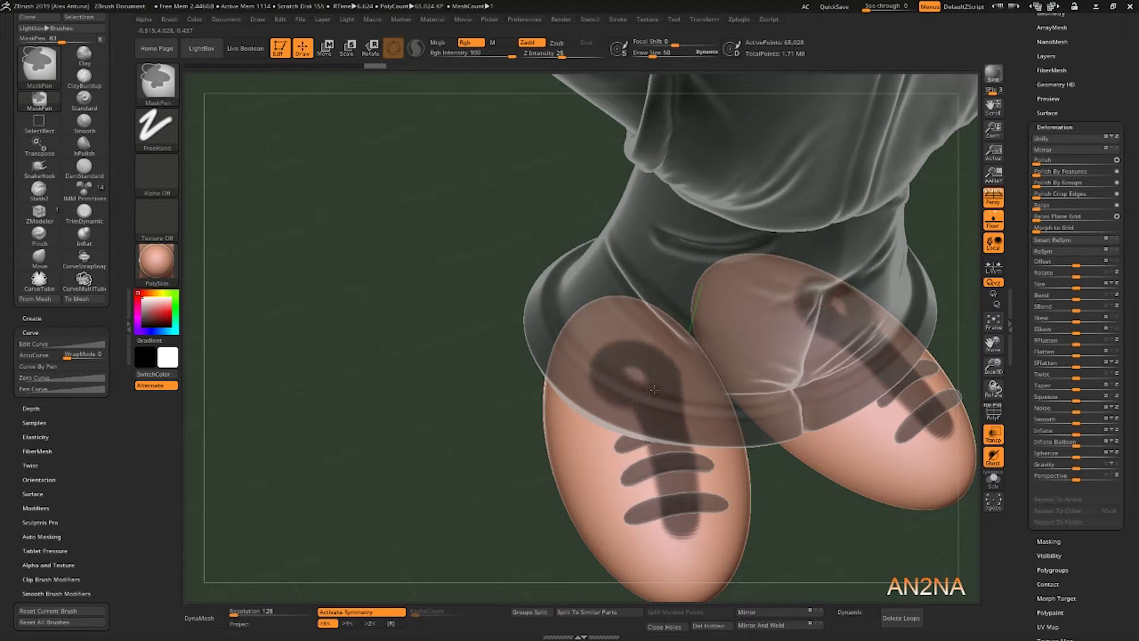
# - Invert the mask on the feet and try to extrude the tongue strips along the Y axis with the Move gizmo
pyautogui.moveTo(860, 558); pyautogui.dragTo(884, 343)
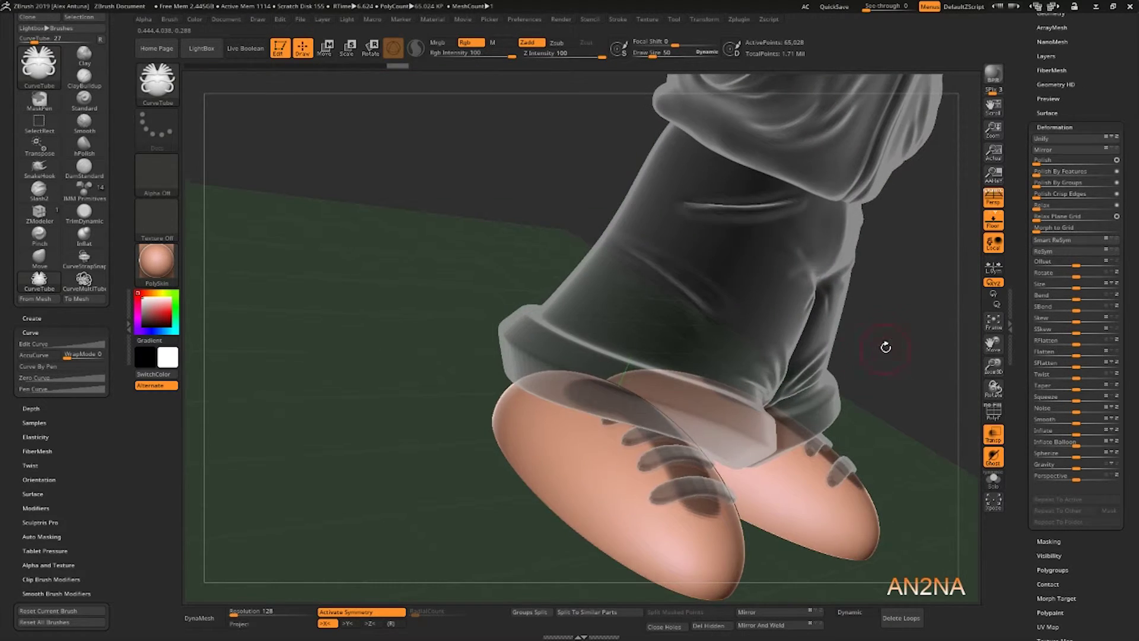
pyautogui.keyDown('ctrl'); pyautogui.click(885, 343); pyautogui.keyUp('ctrl')
pyautogui.press('w')
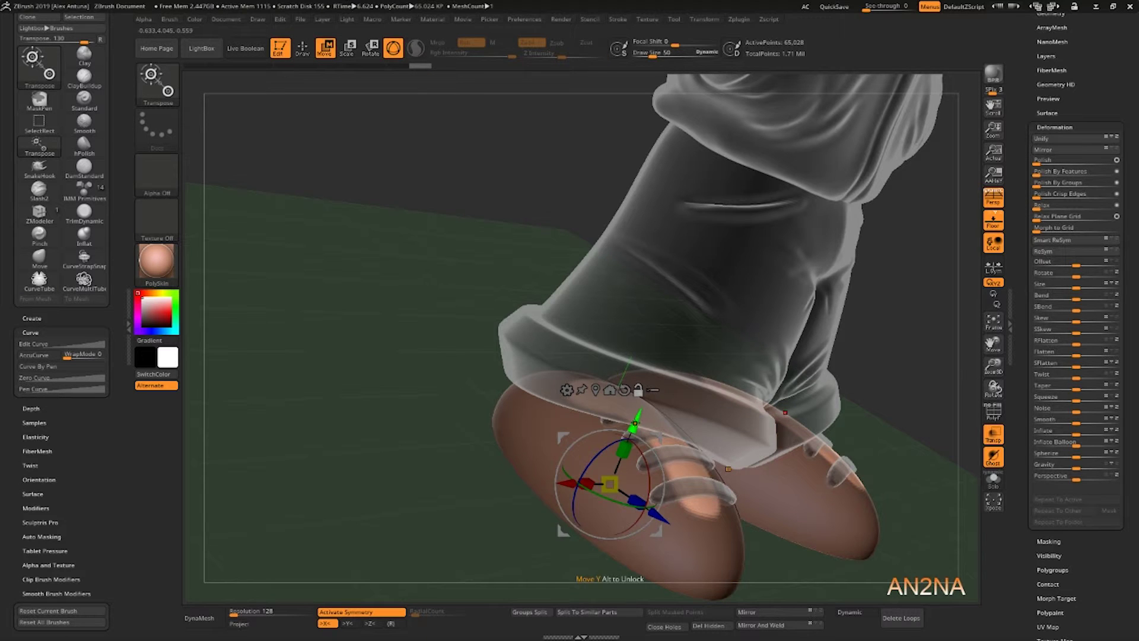
pyautogui.moveTo(634, 423); pyautogui.dragTo(639, 417)
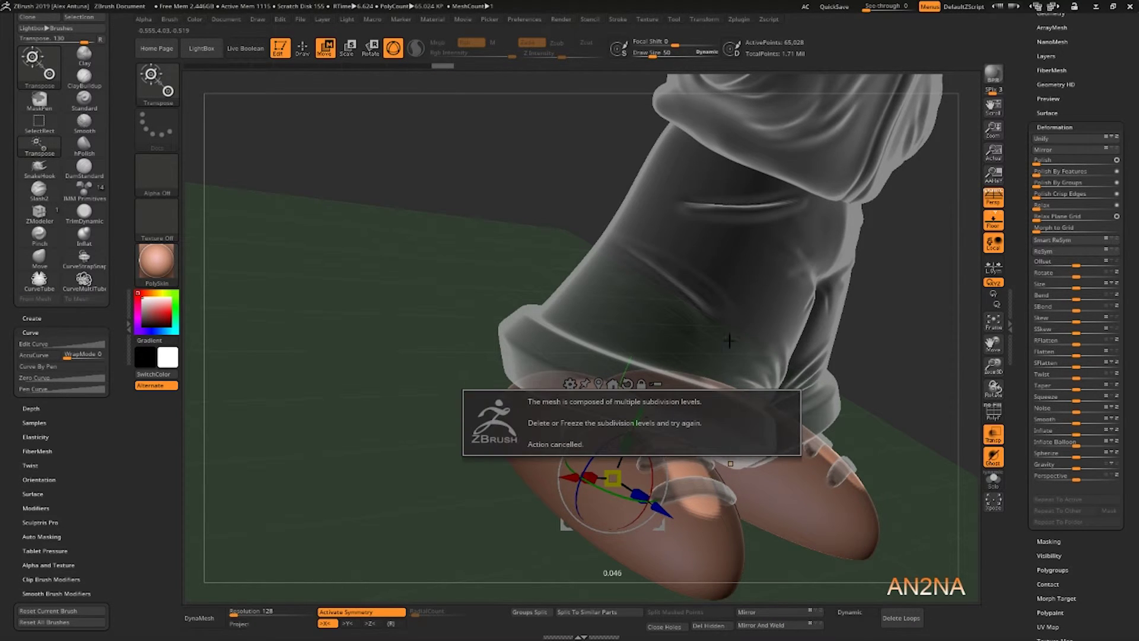
# - Delete the feet's lower subdivision level, extrude the unmasked tongue strips with the Move gizmo, and return to Draw mode
pyautogui.scroll(5, 1068, 238)
pyautogui.click(1051, 223)
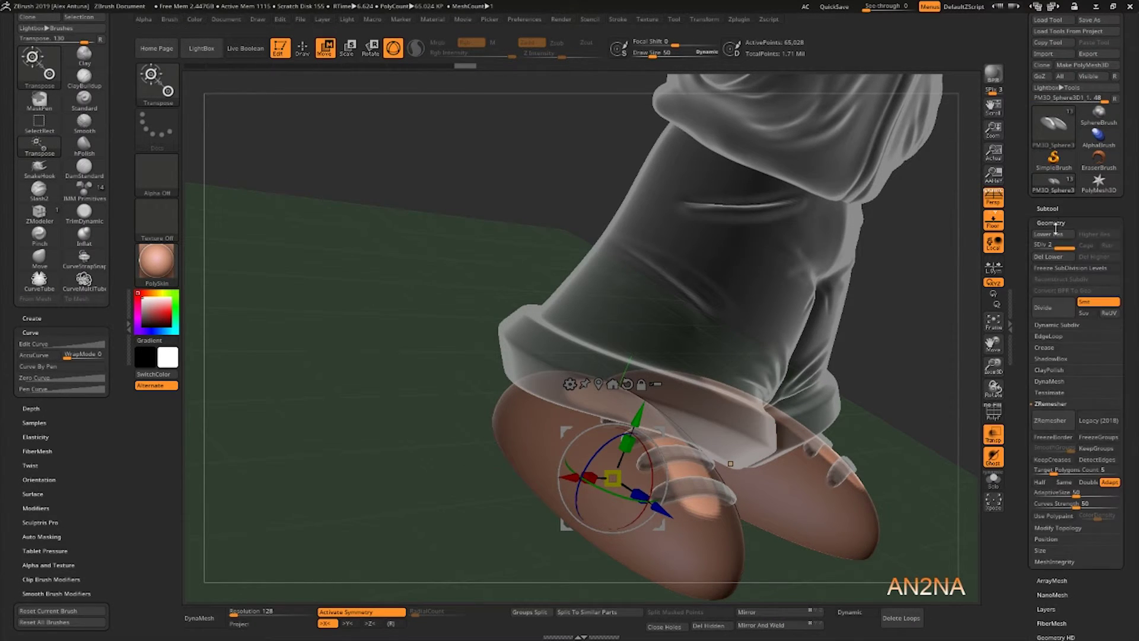
pyautogui.click(1053, 256)
pyautogui.moveTo(636, 415); pyautogui.dragTo(634, 424)
pyautogui.click(302, 47)
pyautogui.moveTo(416, 178); pyautogui.dragTo(451, 166)
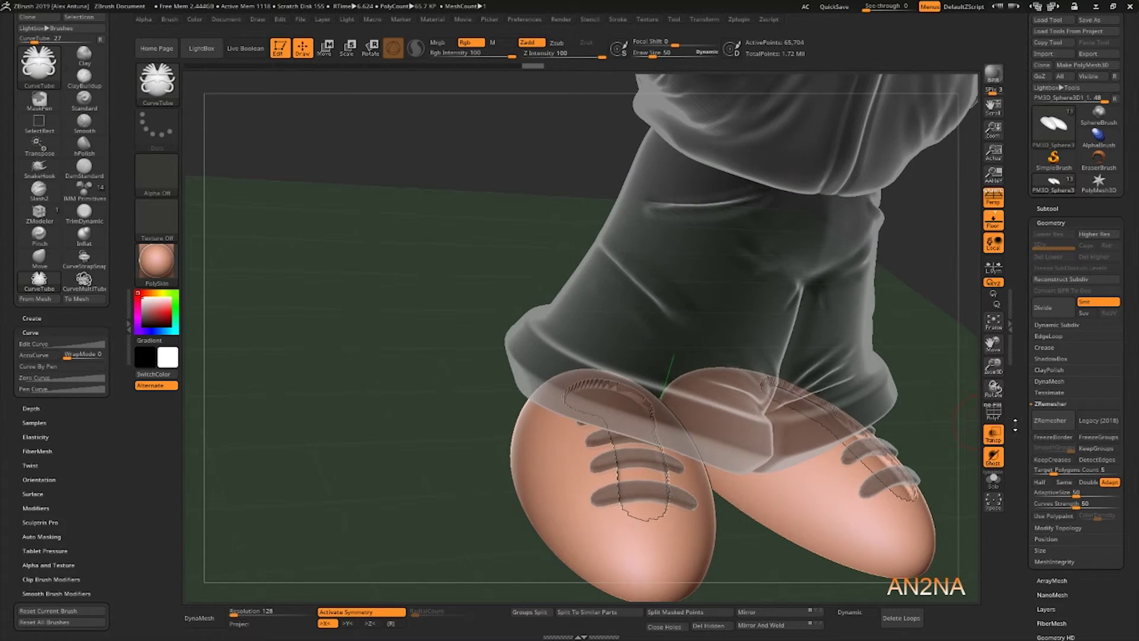
# - Soften the extruded tongue edges on the feet with the Relax deformation and turn off transparency
pyautogui.scroll(-2, 1074, 400)
pyautogui.click(1054, 486)
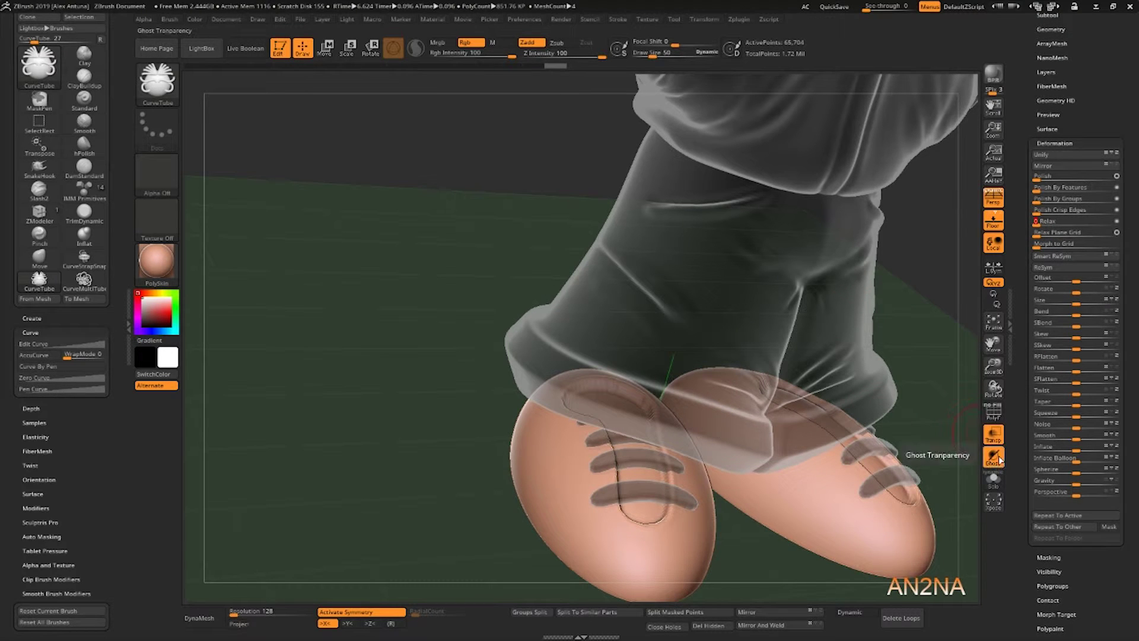
pyautogui.moveTo(921, 341); pyautogui.dragTo(965, 413)
pyautogui.hotkey('ctrl', 'shift', 't')
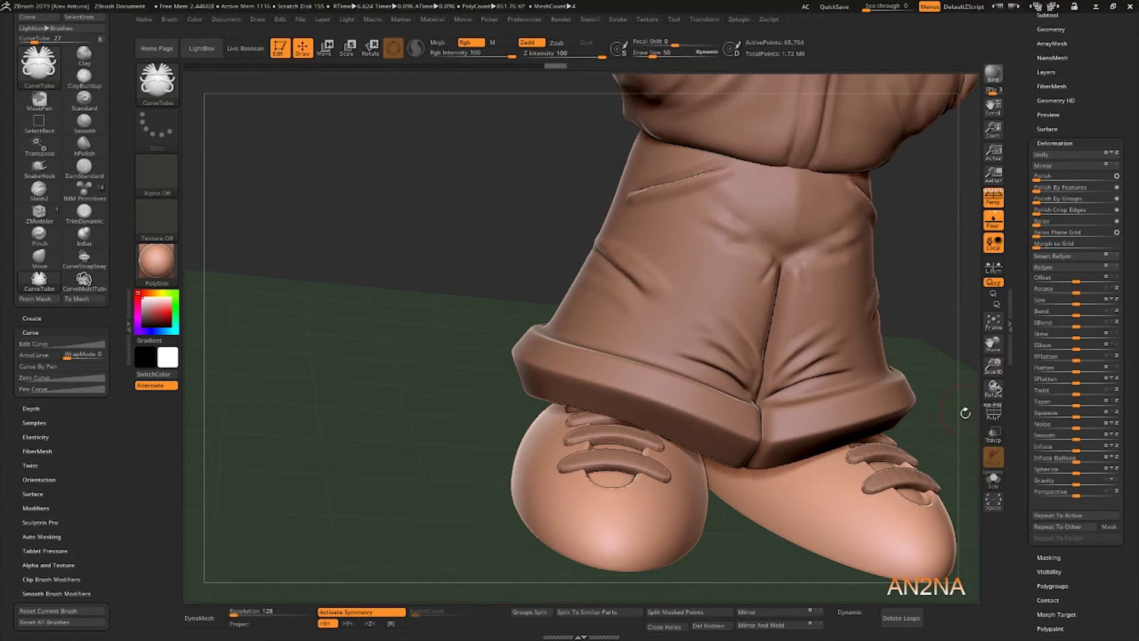
pyautogui.moveTo(645, 252); pyautogui.dragTo(519, 195)
pyautogui.moveTo(755, 337)
pyautogui.mouseDown(button='right')
pyautogui.moveTo(732, 333)
pyautogui.moveTo(793, 351)
pyautogui.moveTo(776, 325)
pyautogui.moveTo(815, 333)
pyautogui.mouseUp(button='right')
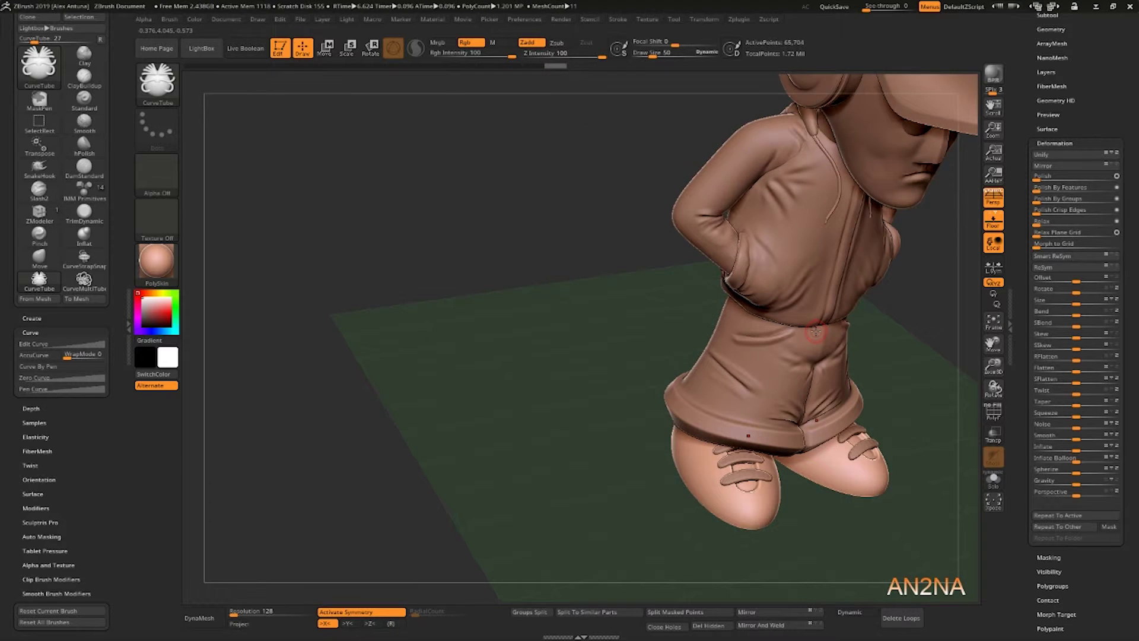
# - Undo back to the masked feet, extrude the tongue strips again with the Move gizmo, then unmask and soften them with the Relax deformation
pyautogui.hotkey('ctrl', 'z')
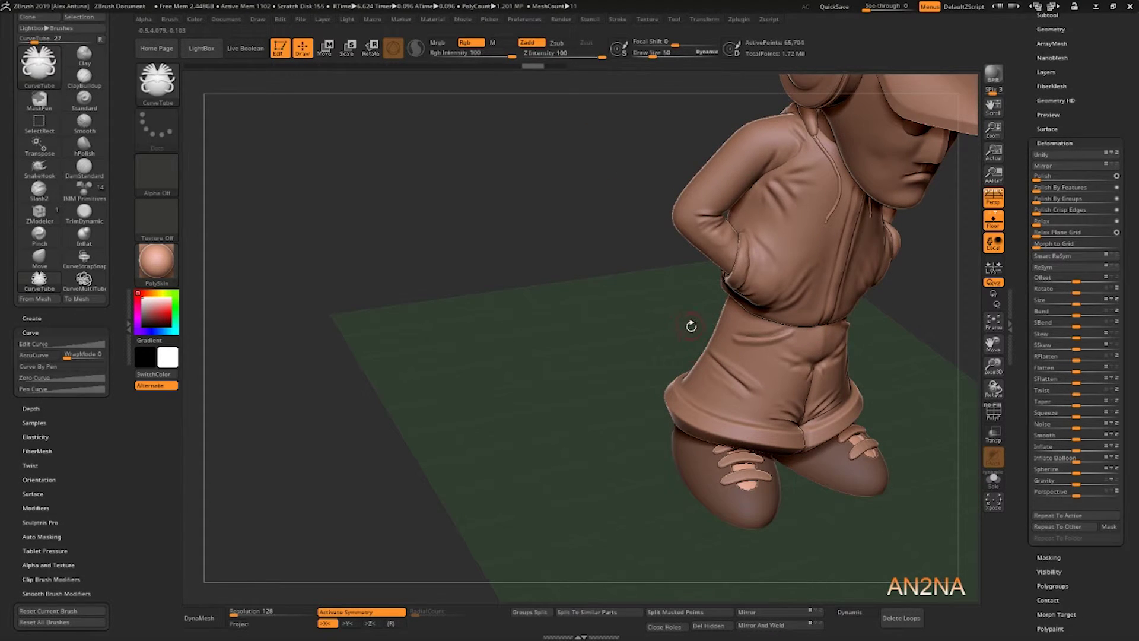
pyautogui.keyDown('ctrl'); pyautogui.moveTo(740, 373); pyautogui.dragTo(739, 451, button='right'); pyautogui.keyUp('ctrl')
pyautogui.press('w')
pyautogui.moveTo(658, 376); pyautogui.dragTo(658, 373)
pyautogui.press('q')
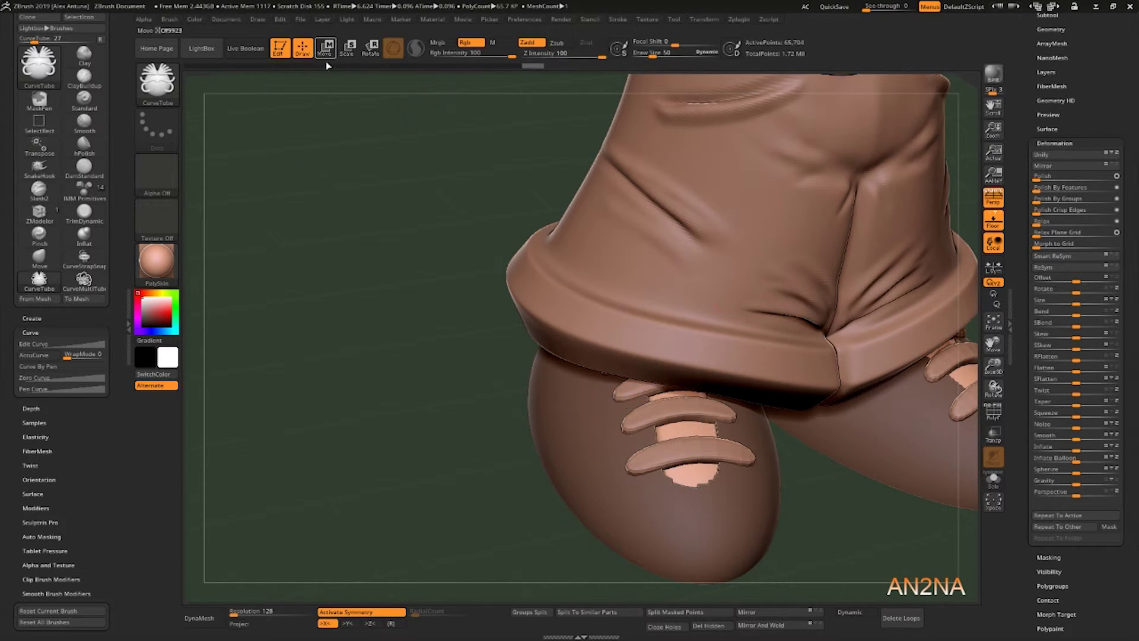
pyautogui.hotkey('ctrl', 'shift', 'a')
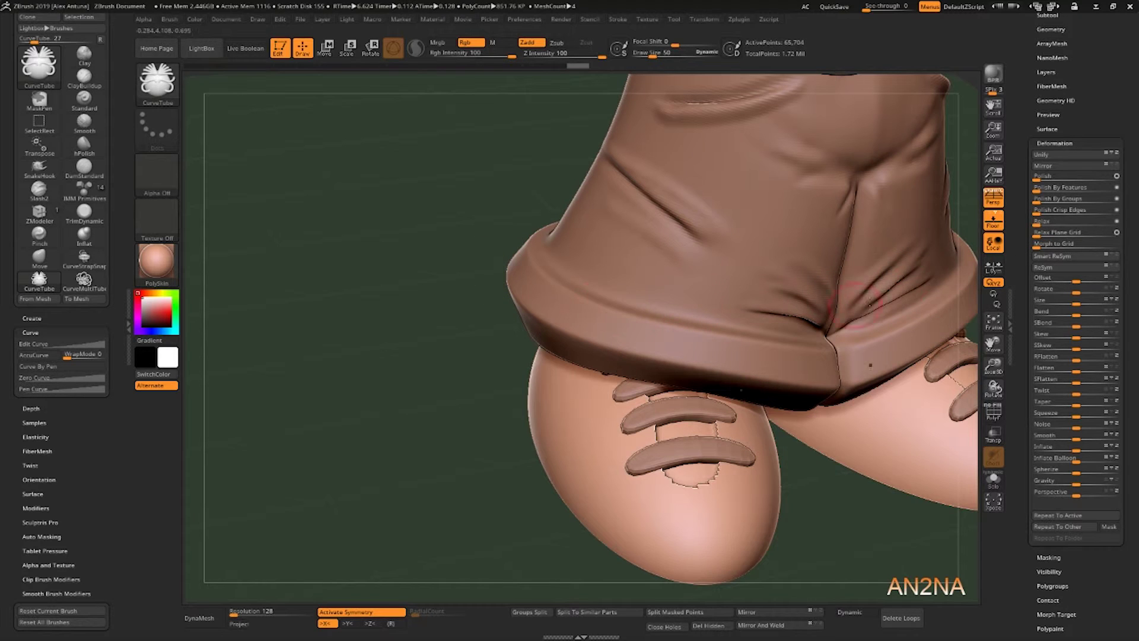
pyautogui.click(1044, 221)
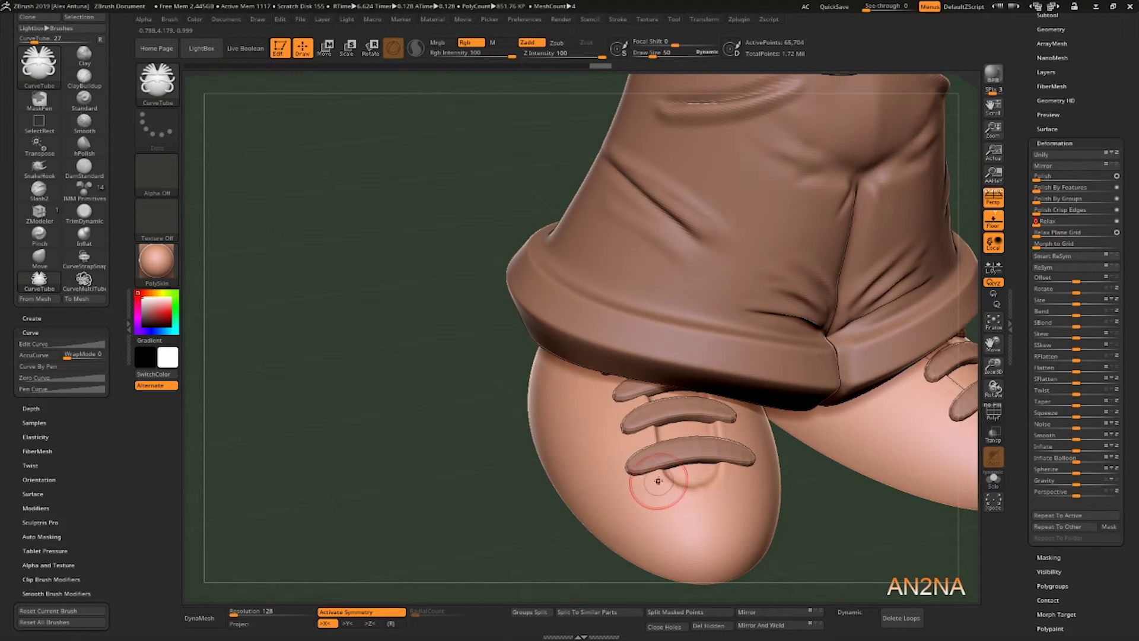
pyautogui.press('[')
pyautogui.press('[')
pyautogui.press('[')
pyautogui.click(156, 83)
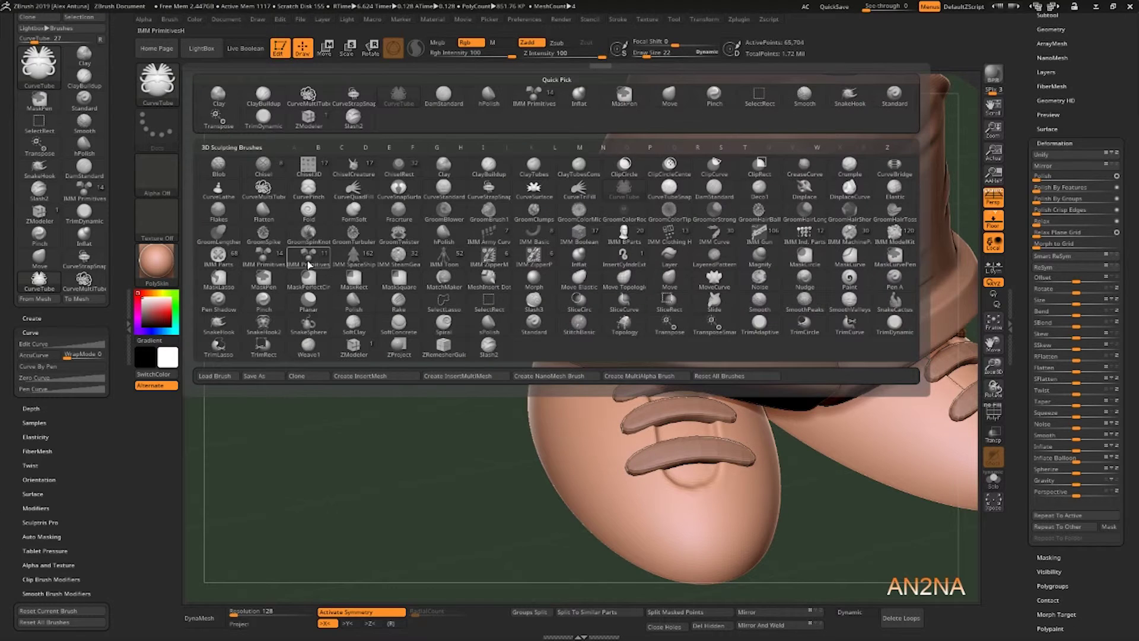
pyautogui.click(277, 259)
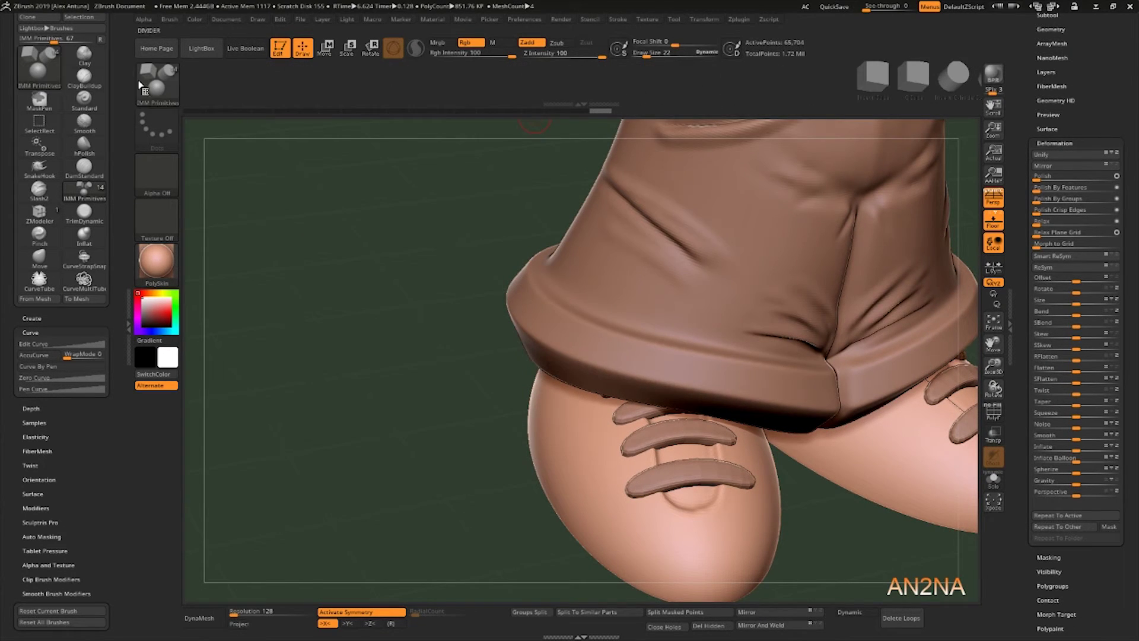
# - Try to insert an eyelet mesh from the IMM Clothing brush at the lace ends on both shoes
pyautogui.click(141, 84)
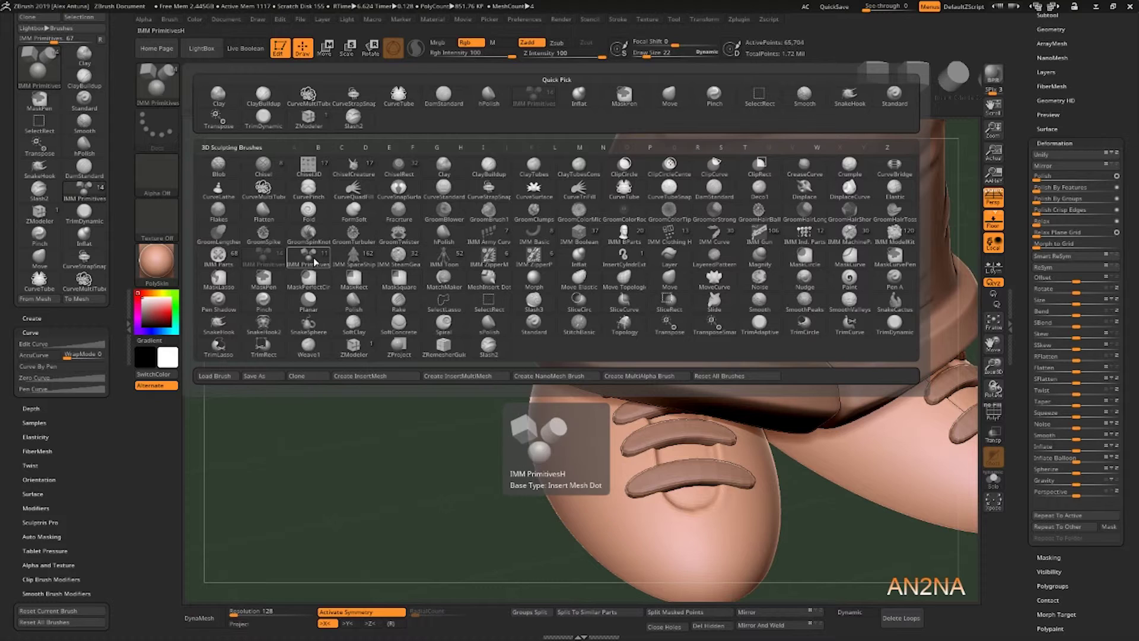
pyautogui.click(670, 234)
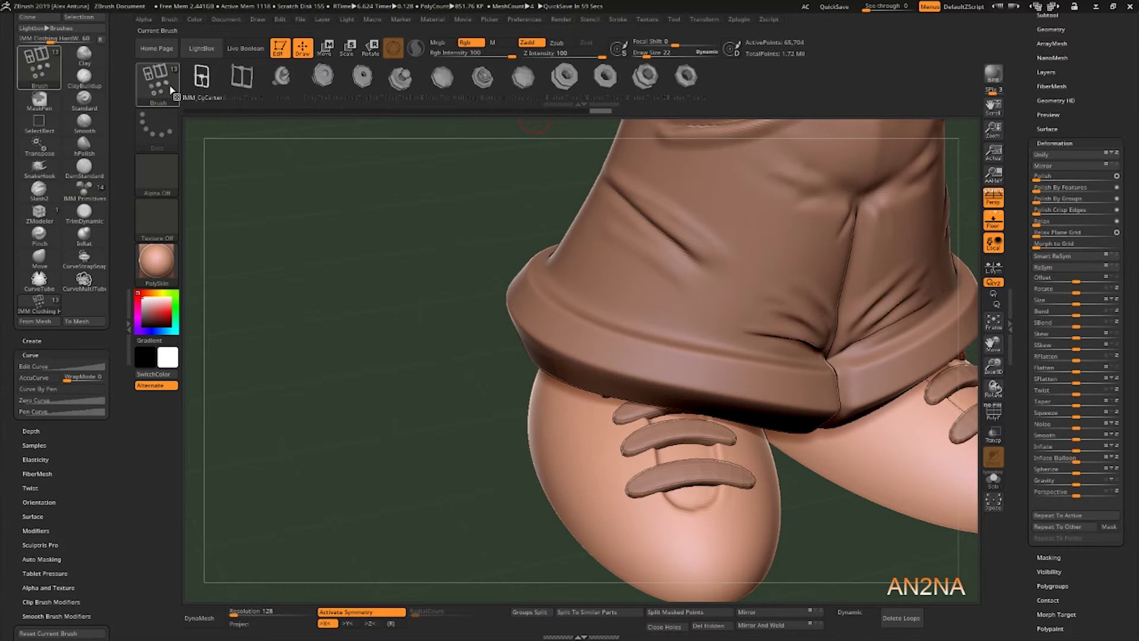
pyautogui.click(686, 77)
pyautogui.click(634, 486)
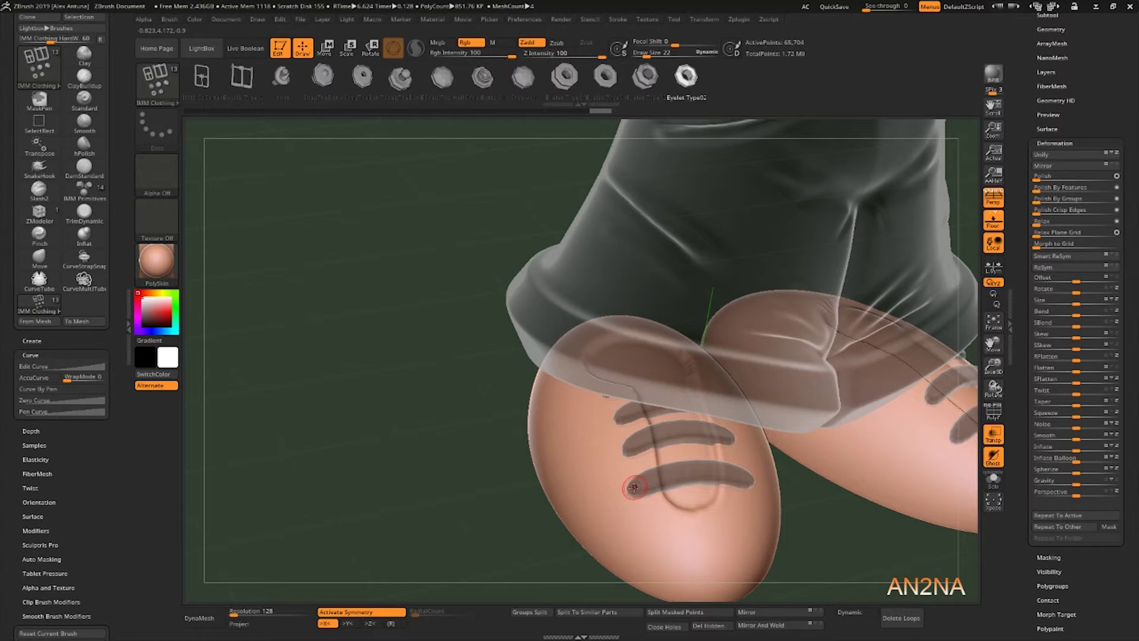
pyautogui.moveTo(630, 447); pyautogui.dragTo(631, 449)
pyautogui.hotkey('ctrl', 'z')
pyautogui.moveTo(631, 488); pyautogui.dragTo(632, 504)
pyautogui.moveTo(632, 501); pyautogui.dragTo(599, 419, button='right')
pyautogui.hotkey('ctrl', 'z')
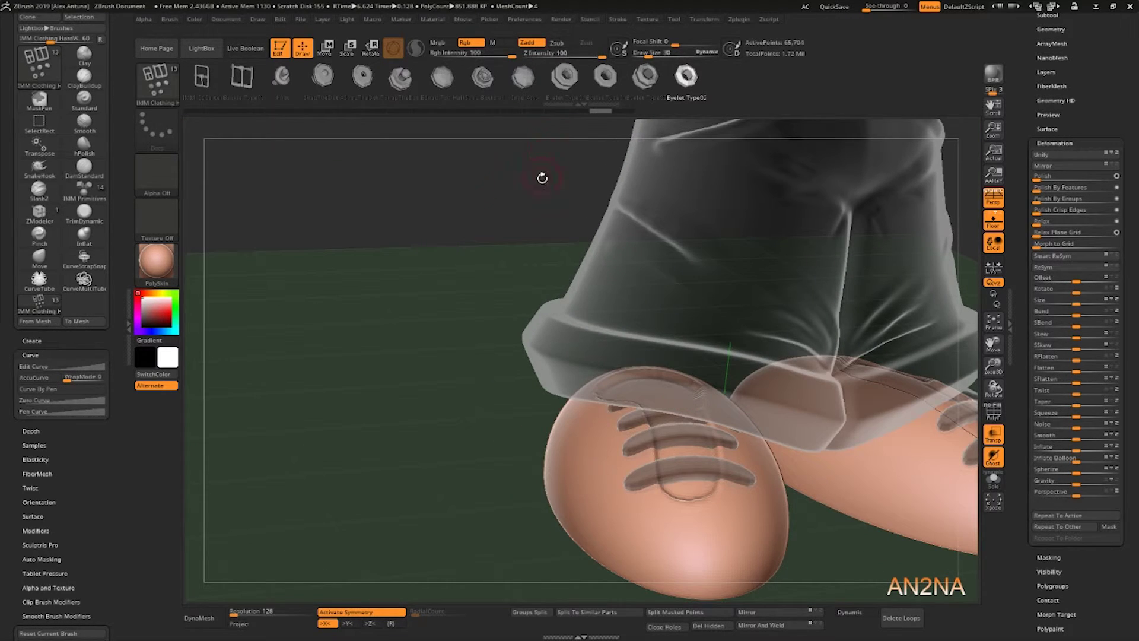
# - Build up raised clay rims around the ends of the laces on both shoes with the ClayBuildup brush
pyautogui.press('b')
pyautogui.press('c')
pyautogui.press('b')
pyautogui.hotkey('shift', 't')
pyautogui.moveTo(631, 419); pyautogui.dragTo(637, 438, button='right')
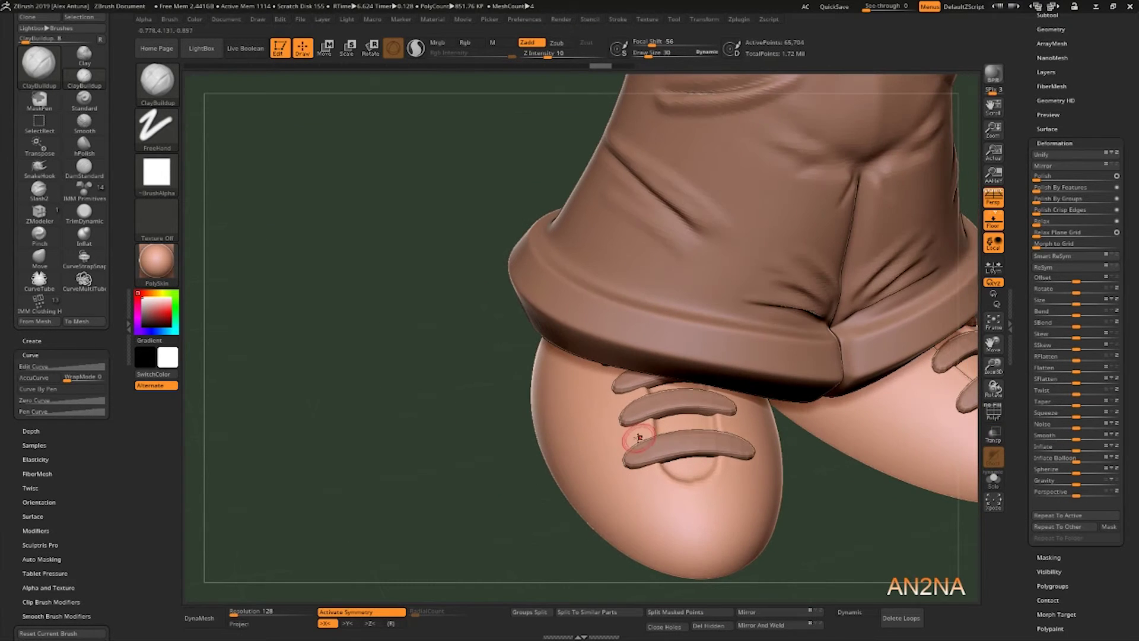
pyautogui.moveTo(649, 468); pyautogui.dragTo(620, 461)
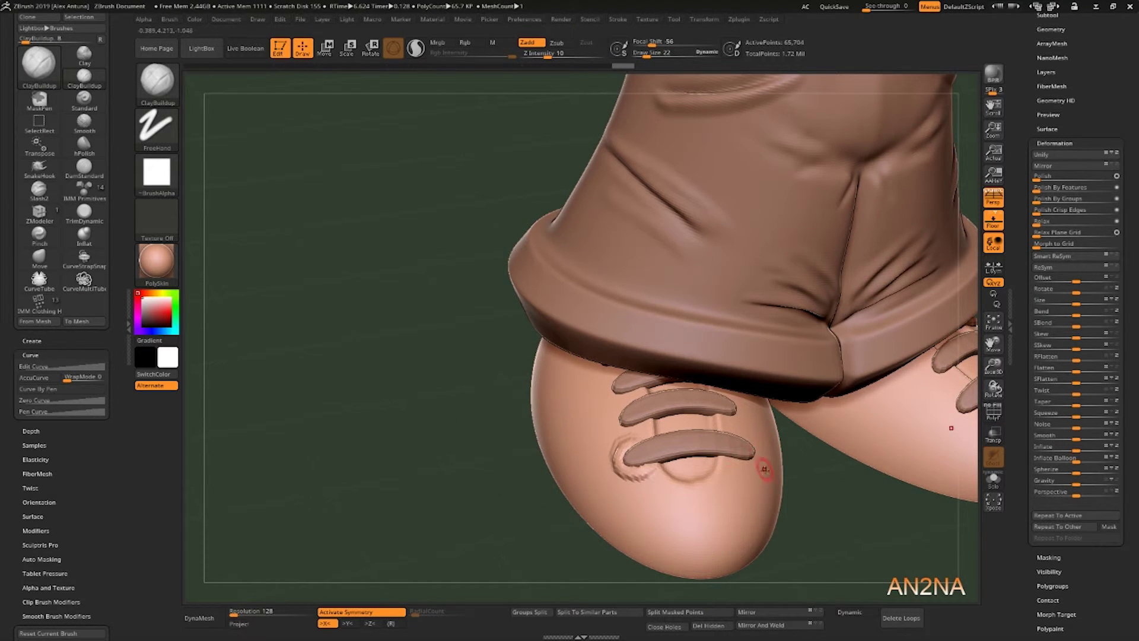
pyautogui.moveTo(763, 466); pyautogui.dragTo(731, 478, button='right')
pyautogui.moveTo(724, 468)
pyautogui.mouseDown()
pyautogui.moveTo(756, 464)
pyautogui.moveTo(724, 465)
pyautogui.moveTo(733, 442)
pyautogui.mouseUp()
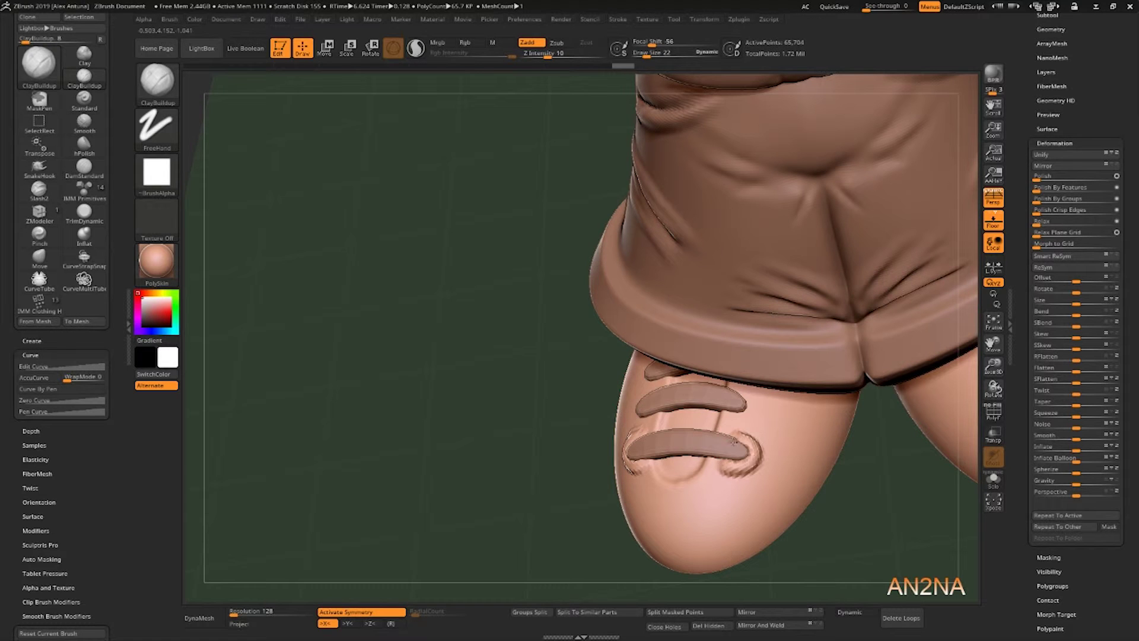
pyautogui.moveTo(742, 389); pyautogui.dragTo(752, 415)
pyautogui.moveTo(598, 392); pyautogui.dragTo(639, 394, button='right')
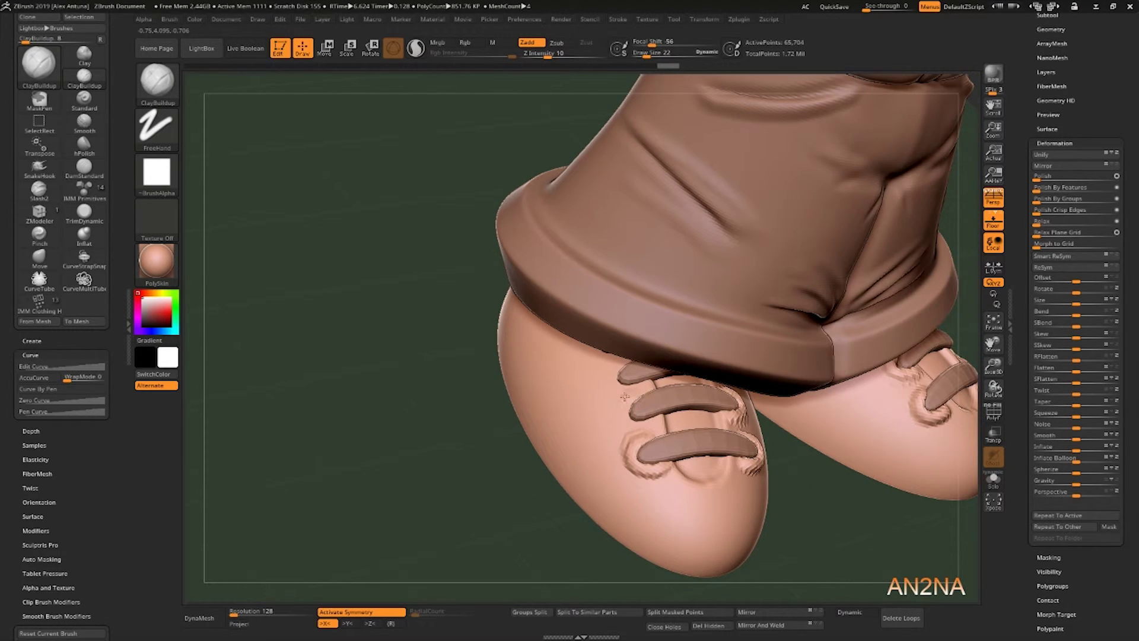
pyautogui.moveTo(636, 394); pyautogui.dragTo(613, 361)
pyautogui.moveTo(613, 362)
pyautogui.mouseDown(button='right')
pyautogui.moveTo(620, 371)
pyautogui.moveTo(608, 332)
pyautogui.mouseUp(button='right')
# - Smooth the clay rims around the lace ends on both shoes
pyautogui.moveTo(599, 383); pyautogui.dragTo(614, 397, button='right')
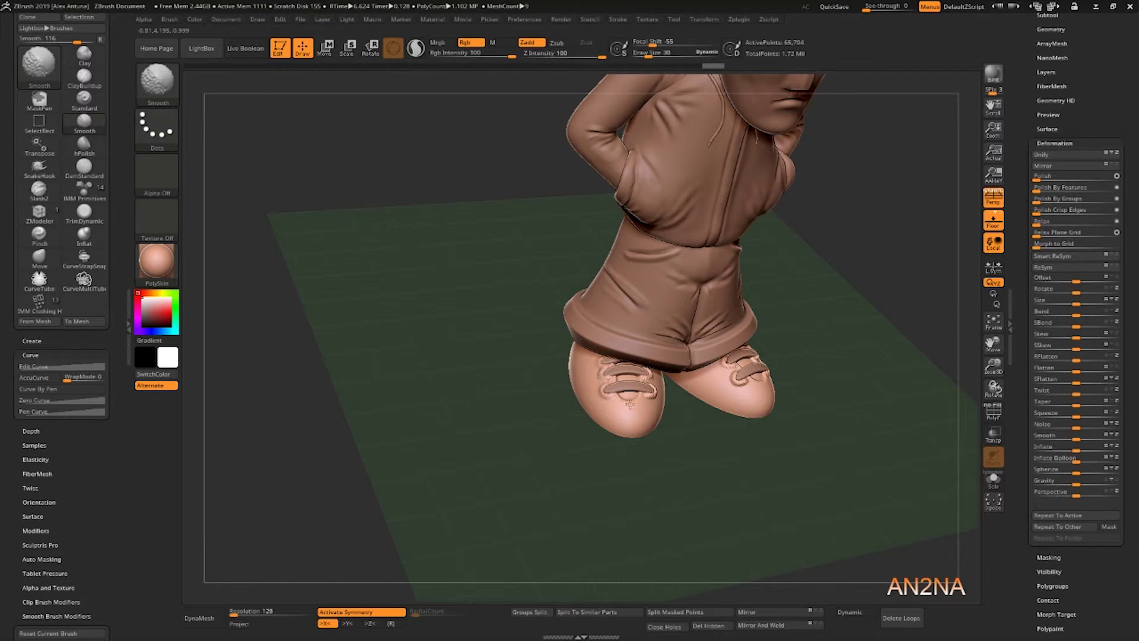
pyautogui.keyDown('shift'); pyautogui.moveTo(630, 404); pyautogui.dragTo(652, 392); pyautogui.keyUp('shift')
pyautogui.moveTo(711, 378); pyautogui.dragTo(635, 395, button='right')
pyautogui.keyDown('shift'); pyautogui.moveTo(635, 395); pyautogui.dragTo(653, 394); pyautogui.keyUp('shift')
pyautogui.moveTo(654, 393)
pyautogui.mouseDown(button='right')
pyautogui.moveTo(663, 357)
pyautogui.moveTo(601, 354)
pyautogui.mouseUp(button='right')
# - Turn off perspective and show the feet's wireframe in side view, discarding a trial mask along the sole
pyautogui.click(988, 200)
pyautogui.moveTo(835, 287)
pyautogui.keyDown('ctrl'); pyautogui.mouseDown(button='right')
pyautogui.moveTo(742, 312)
pyautogui.moveTo(613, 394)
pyautogui.moveTo(363, 423)
pyautogui.mouseUp(button='right'); pyautogui.keyUp('ctrl')
pyautogui.keyDown('ctrl'); pyautogui.moveTo(362, 424); pyautogui.dragTo(820, 362); pyautogui.keyUp('ctrl')
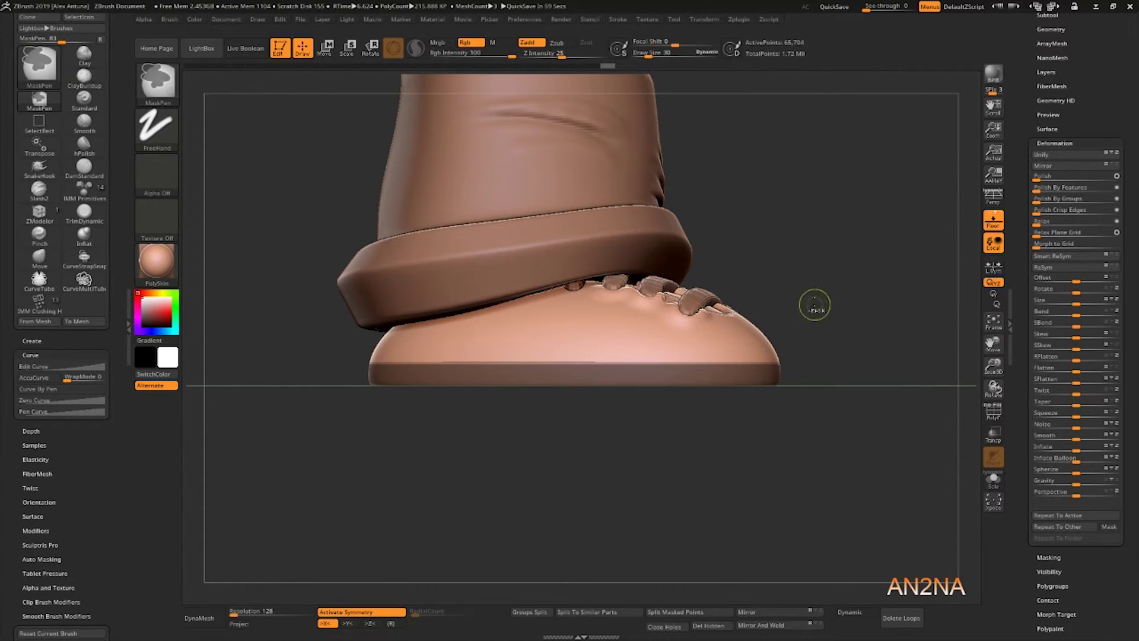
pyautogui.keyDown('ctrl'); pyautogui.moveTo(813, 305); pyautogui.dragTo(826, 320); pyautogui.keyUp('ctrl')
pyautogui.keyDown('ctrl'); pyautogui.moveTo(825, 320); pyautogui.dragTo(849, 453, button='right'); pyautogui.keyUp('ctrl')
pyautogui.click(999, 413)
pyautogui.moveTo(774, 411)
pyautogui.keyDown('ctrl'); pyautogui.mouseDown(button='right')
pyautogui.moveTo(801, 435)
pyautogui.moveTo(786, 427)
pyautogui.mouseUp(button='right'); pyautogui.keyUp('ctrl')
# - Activate the ZModeler brush and set its edge action to Insert EdgeLoop for the feet
pyautogui.click(156, 80)
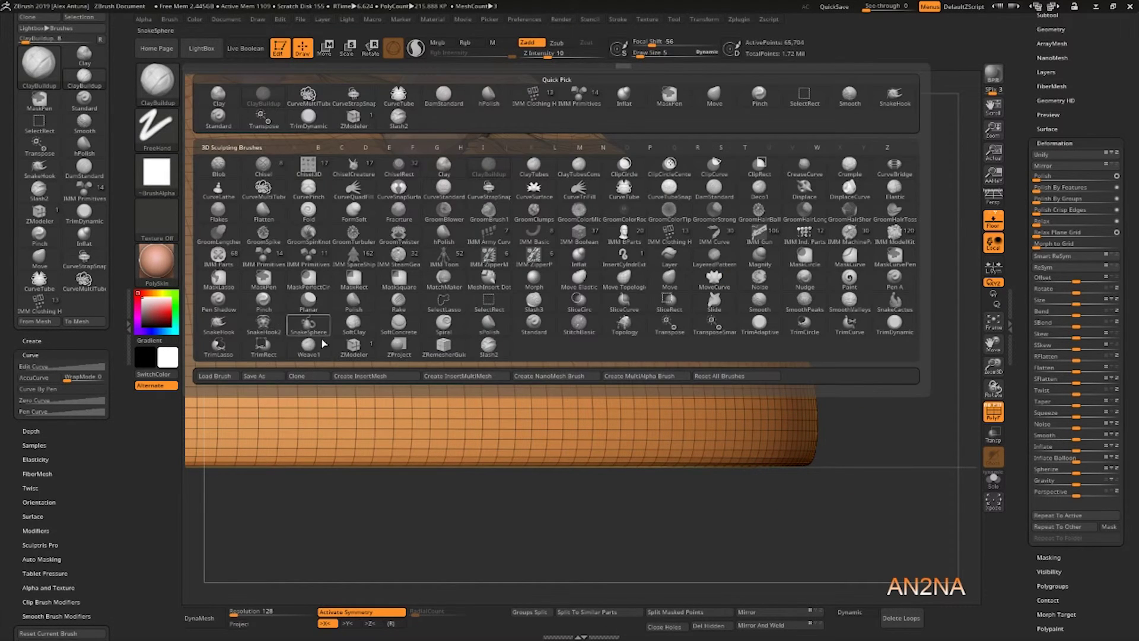
pyautogui.click(354, 346)
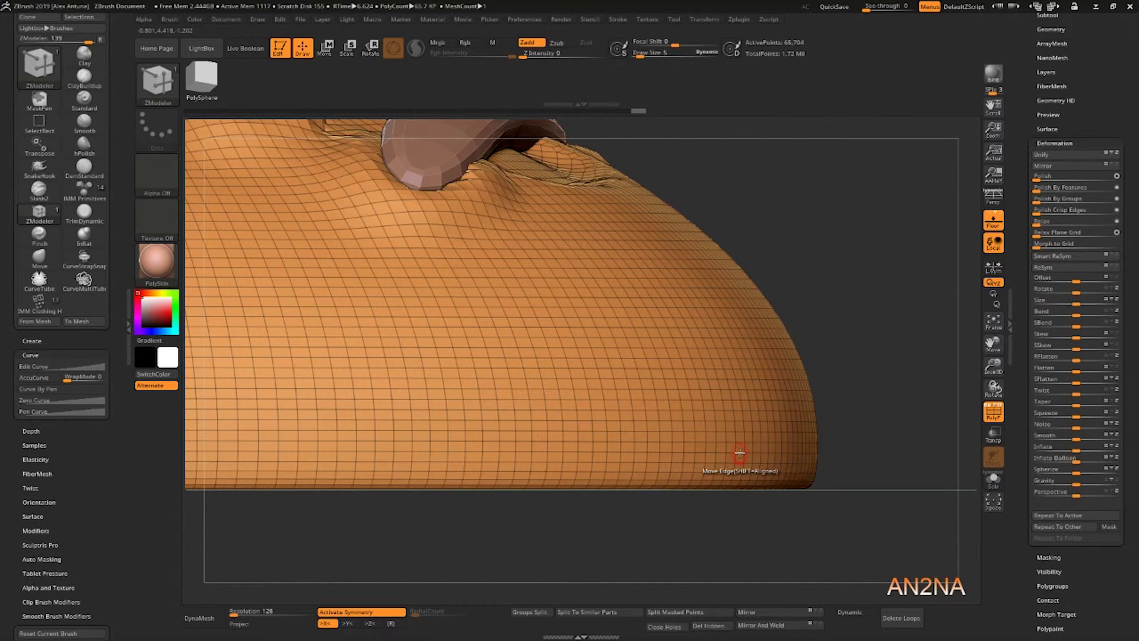
pyautogui.press('space')
pyautogui.moveTo(837, 366)
pyautogui.mouseDown()
pyautogui.moveTo(829, 376)
pyautogui.moveTo(884, 379)
pyautogui.moveTo(884, 404)
pyautogui.mouseUp()
pyautogui.hotkey('ctrl', 'z')
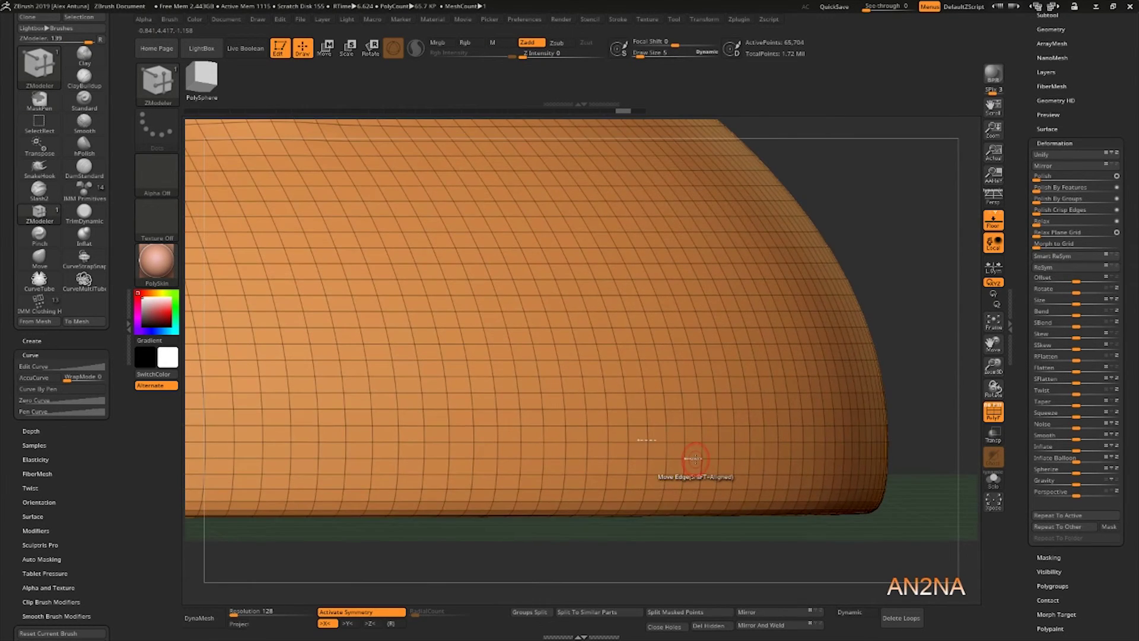
pyautogui.moveTo(692, 461); pyautogui.dragTo(695, 462, button='right')
pyautogui.click(660, 347)
pyautogui.click(694, 458)
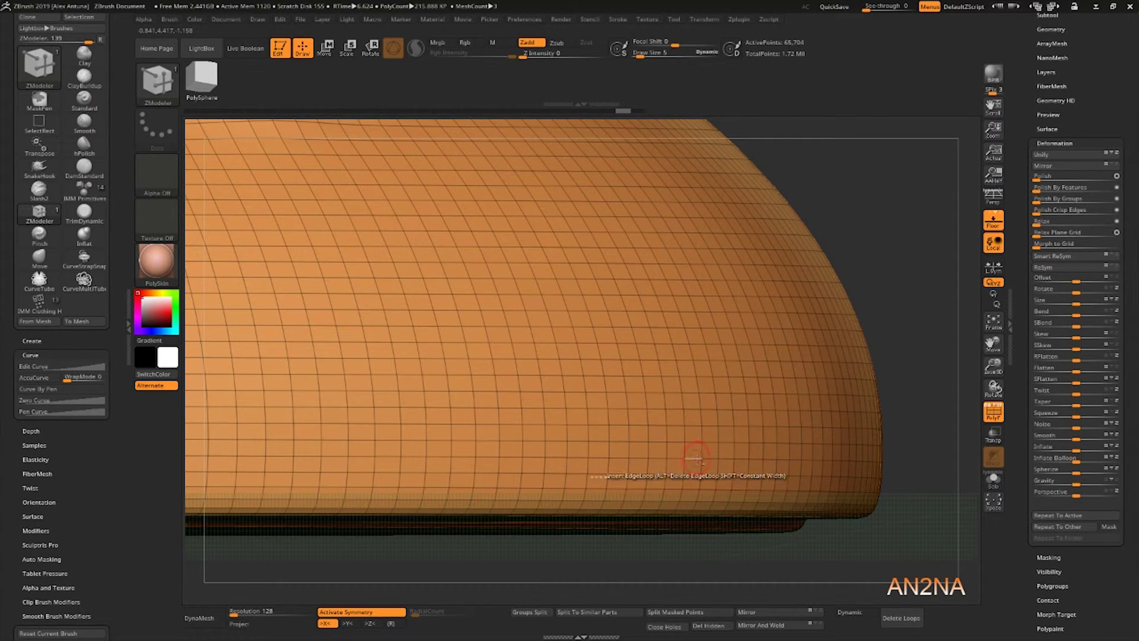
# - Delete the edge loops low on the side of the shoes to leave one tall polygon band for the sole
pyautogui.keyDown('alt'); pyautogui.click(696, 458); pyautogui.keyUp('alt')
pyautogui.keyDown('alt'); pyautogui.click(695, 442); pyautogui.keyUp('alt')
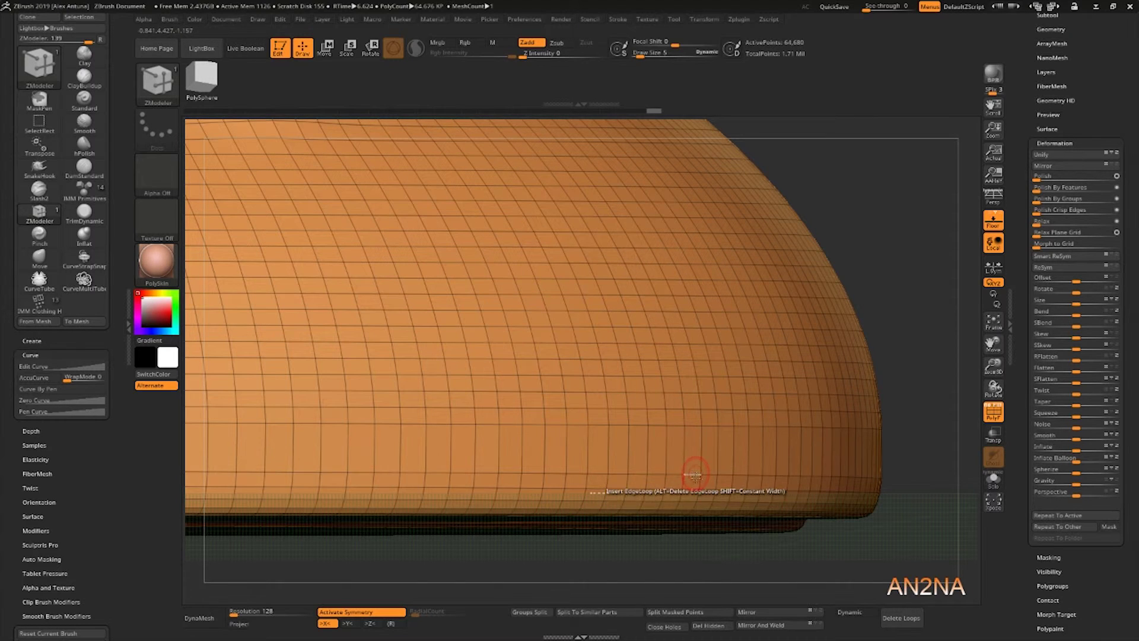
pyautogui.keyDown('alt'); pyautogui.click(694, 474); pyautogui.keyUp('alt')
pyautogui.keyDown('alt'); pyautogui.click(694, 480); pyautogui.keyUp('alt')
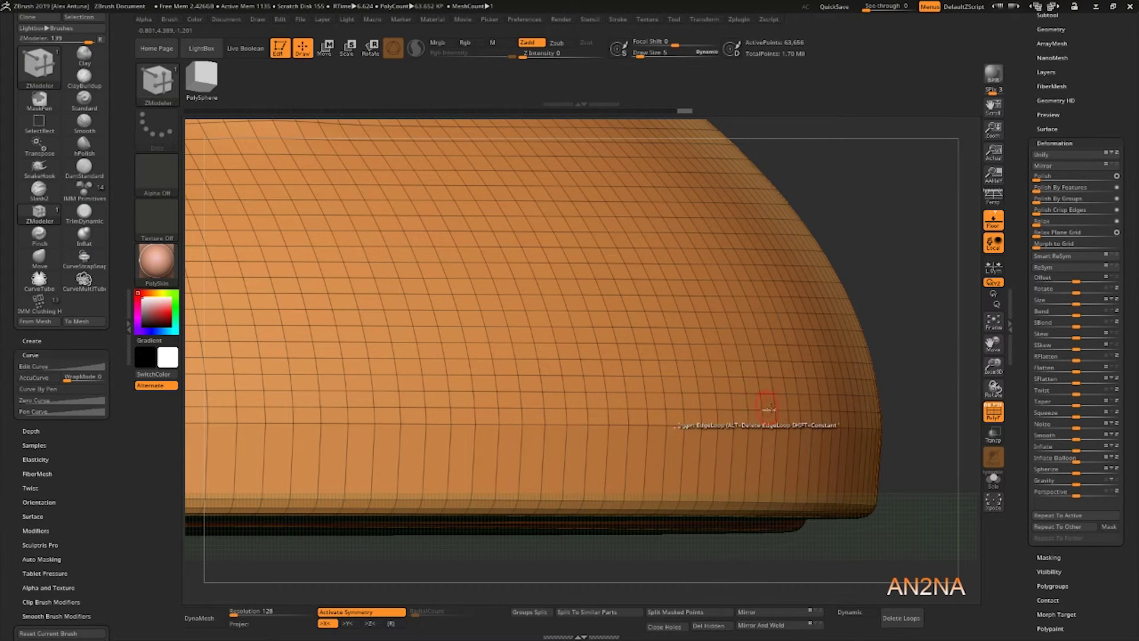
# - Set the polygon action to QMesh with the Polyloop target, shape a seam just above the sole band, and hide the wireframe
pyautogui.press('space')
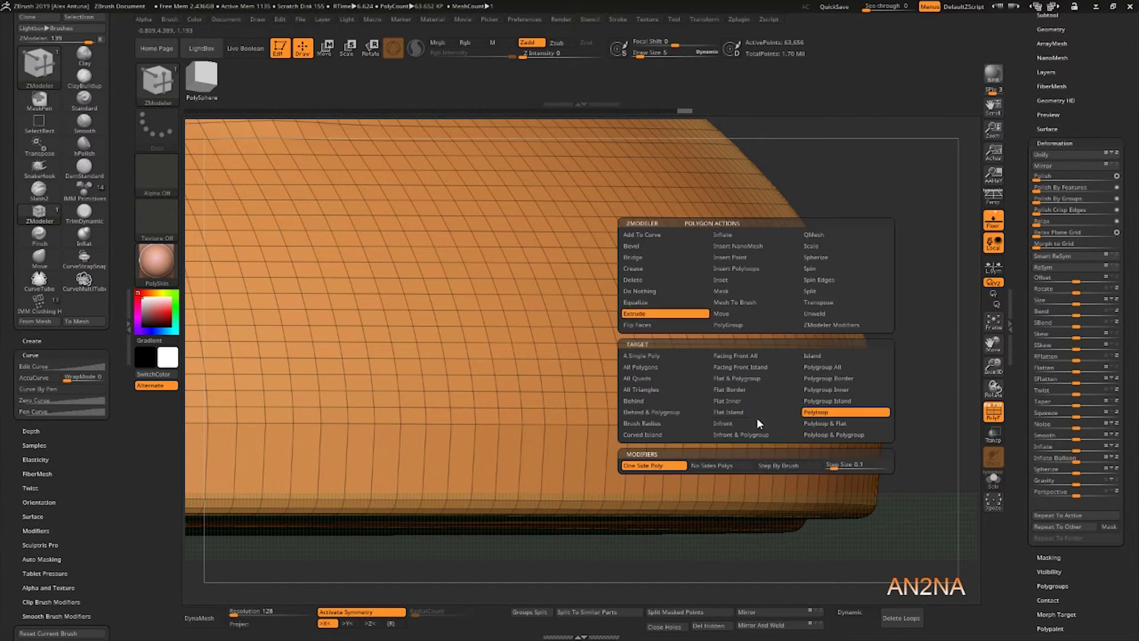
pyautogui.click(814, 235)
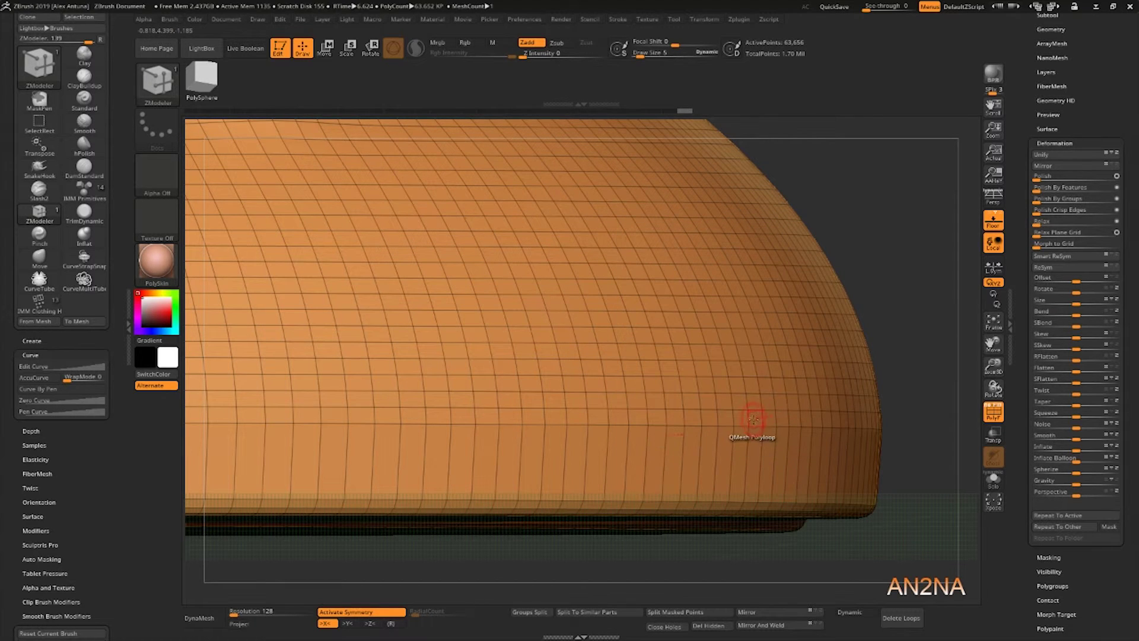
pyautogui.moveTo(749, 418); pyautogui.dragTo(750, 413)
pyautogui.moveTo(939, 313); pyautogui.dragTo(835, 319)
pyautogui.click(994, 417)
pyautogui.moveTo(898, 360); pyautogui.dragTo(898, 354)
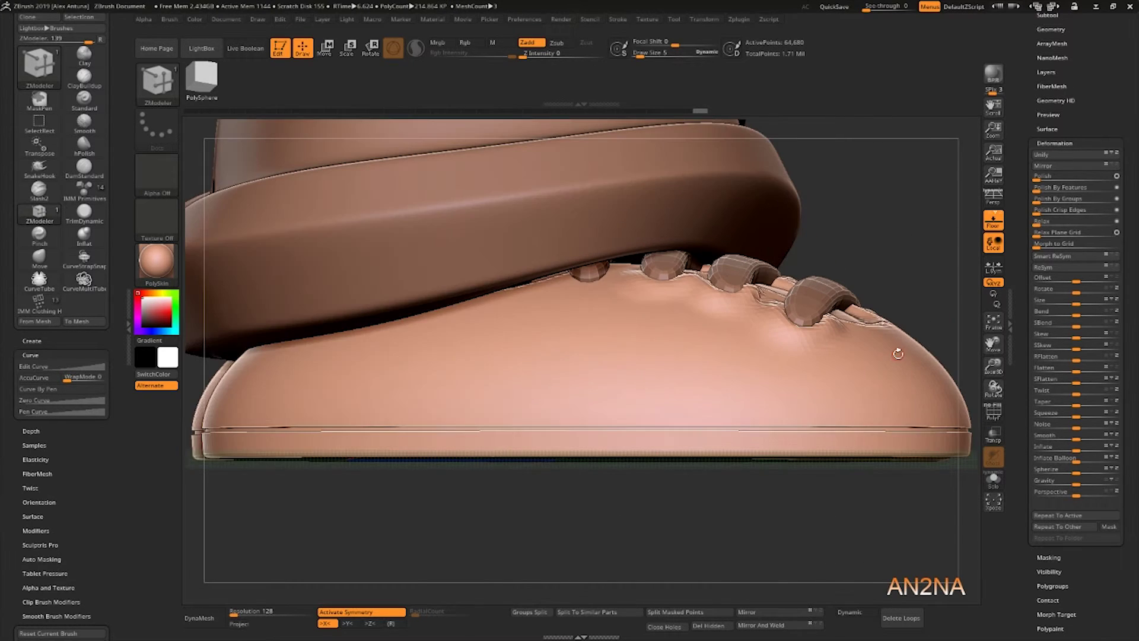
# - Turn perspective back on and view the whole character from the front and at an angle
pyautogui.keyDown('alt'); pyautogui.moveTo(915, 235); pyautogui.dragTo(860, 236); pyautogui.keyUp('alt')
pyautogui.moveTo(884, 297); pyautogui.dragTo(810, 300)
pyautogui.keyDown('alt'); pyautogui.moveTo(828, 221); pyautogui.dragTo(804, 356); pyautogui.keyUp('alt')
pyautogui.click(994, 198)
pyautogui.keyDown('shift'); pyautogui.moveTo(878, 305); pyautogui.dragTo(852, 310); pyautogui.keyUp('shift')
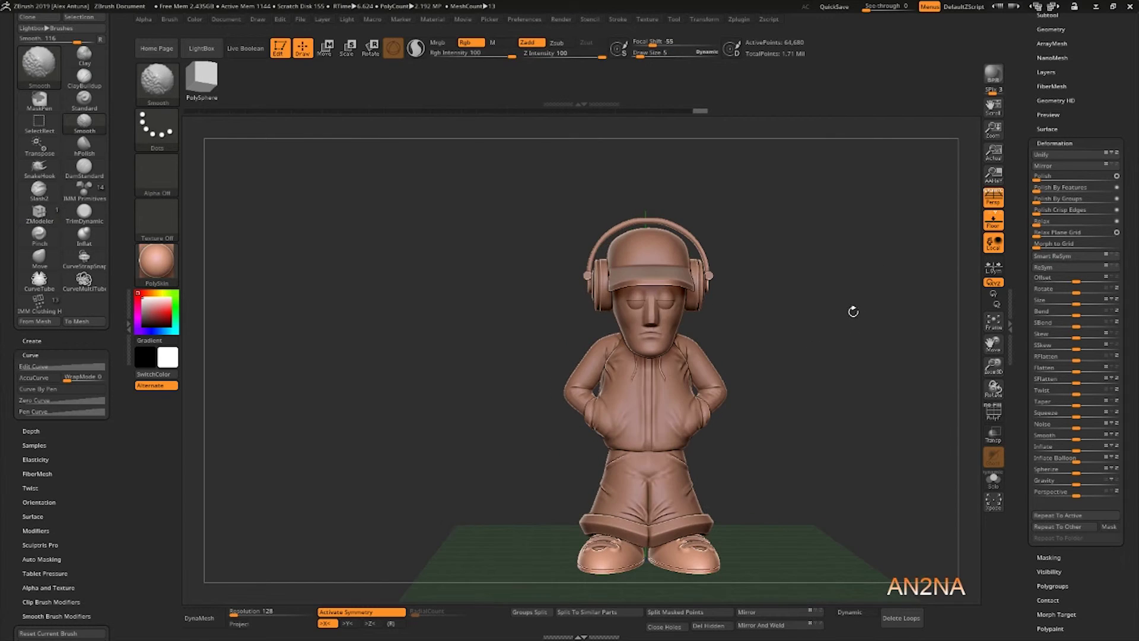
pyautogui.keyDown('alt'); pyautogui.moveTo(836, 374); pyautogui.dragTo(837, 349); pyautogui.keyUp('alt')
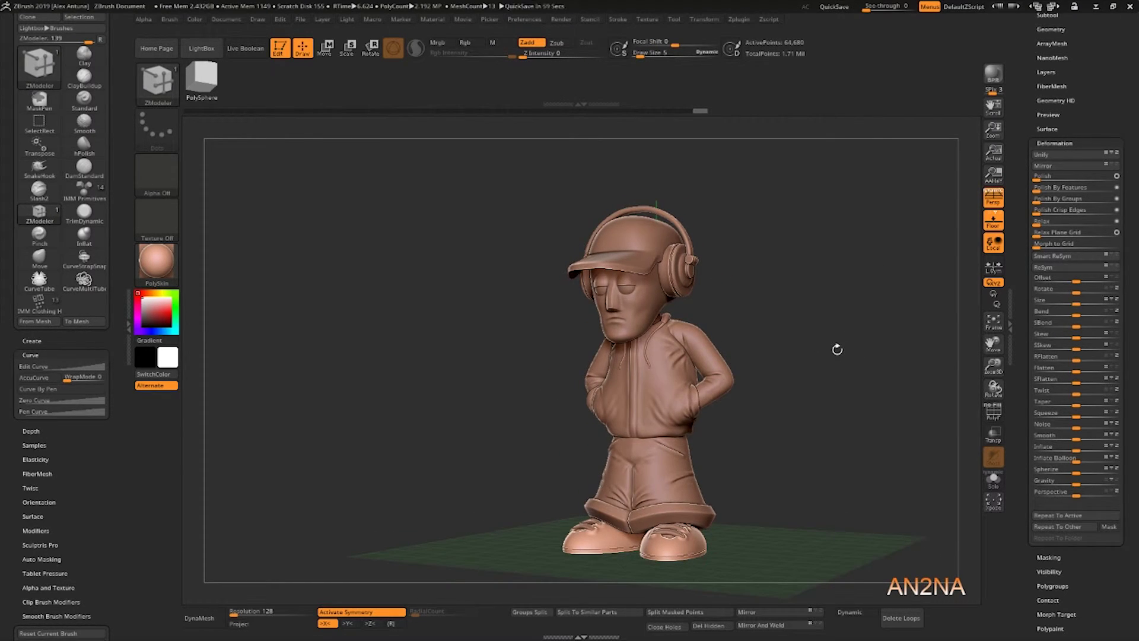
# - Browse the available sculpting brushes and the LightBox brush folders, including the insert-mesh brushes
pyautogui.press('b')
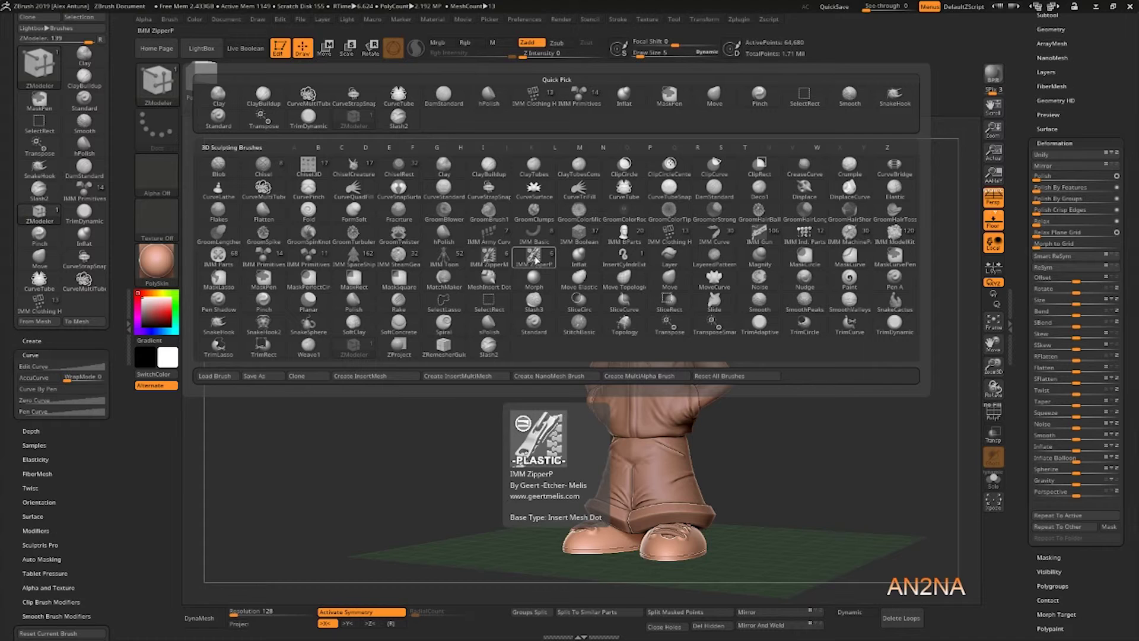
pyautogui.click(205, 50)
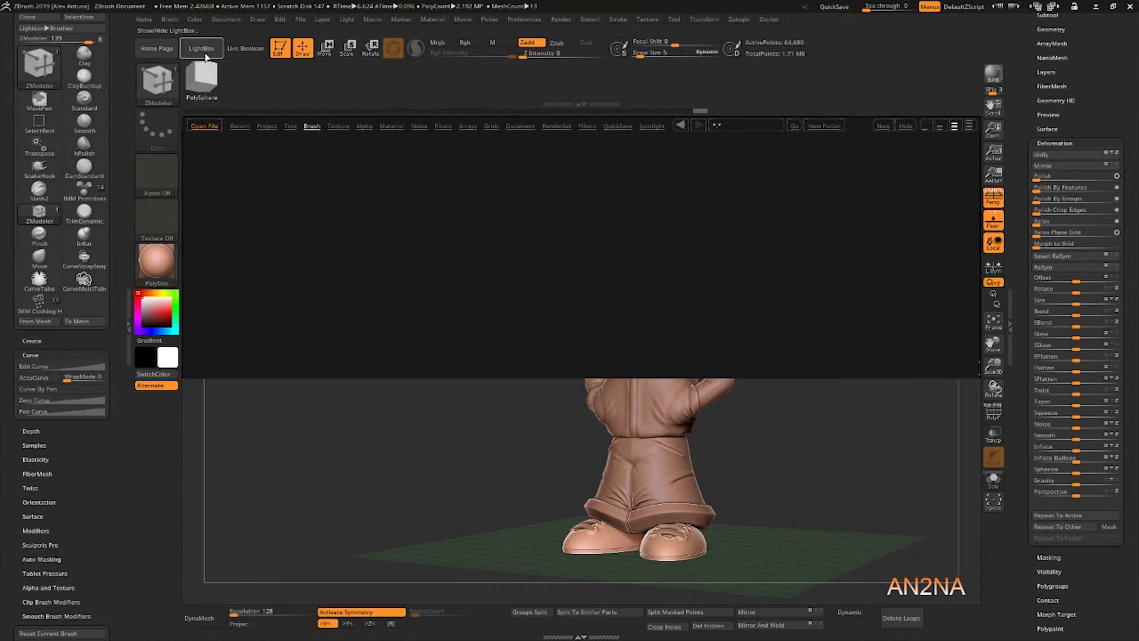
pyautogui.click(226, 168)
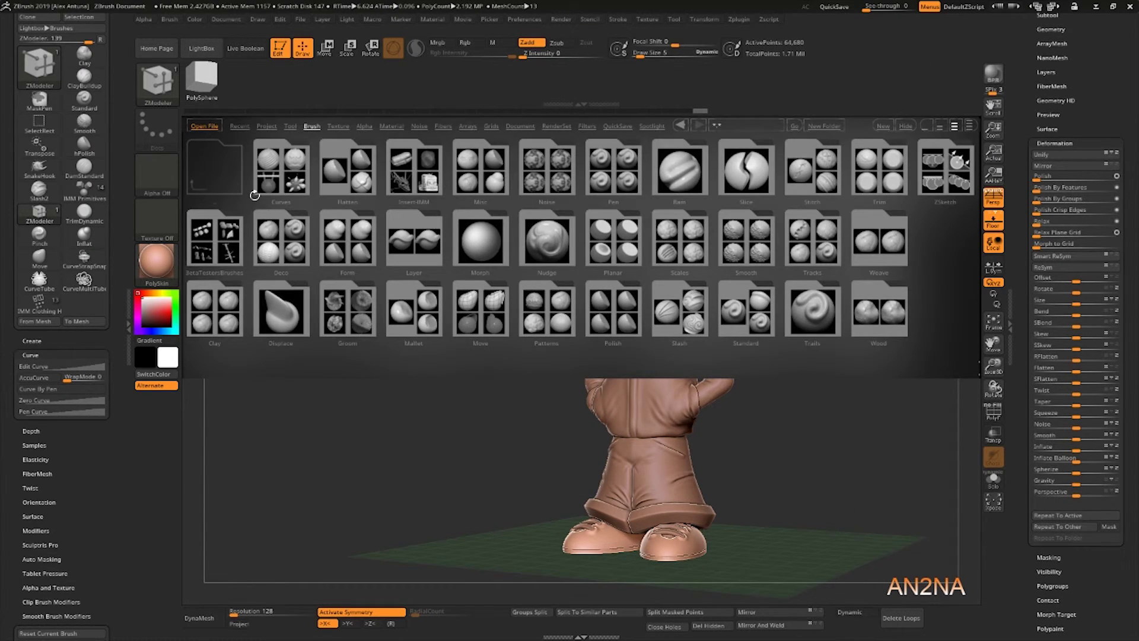
pyautogui.click(208, 236)
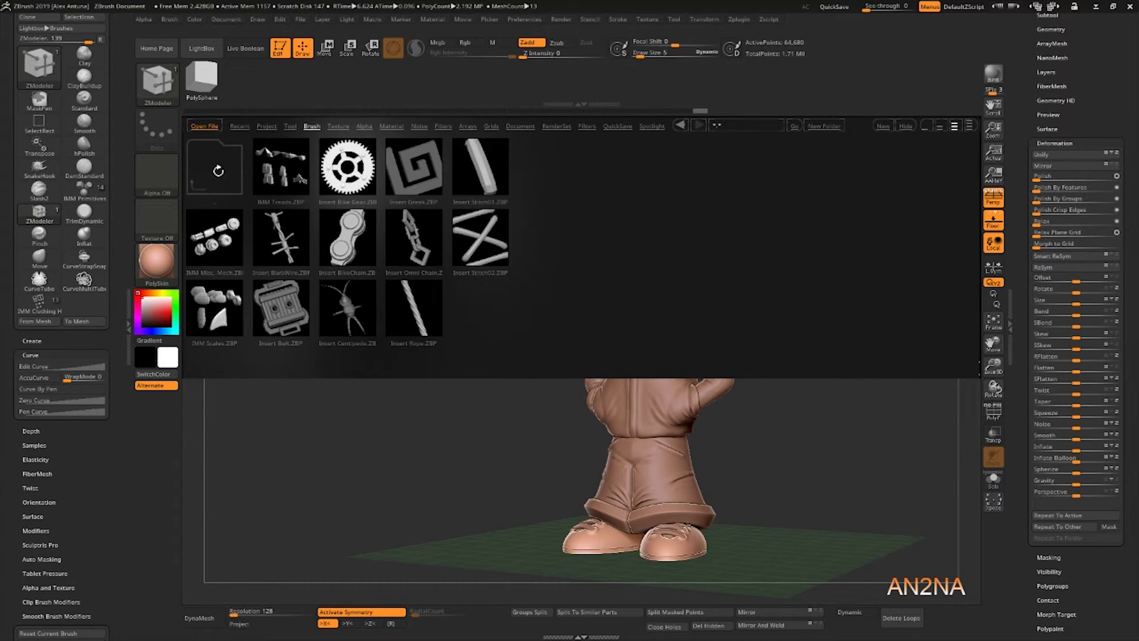
pyautogui.click(219, 171)
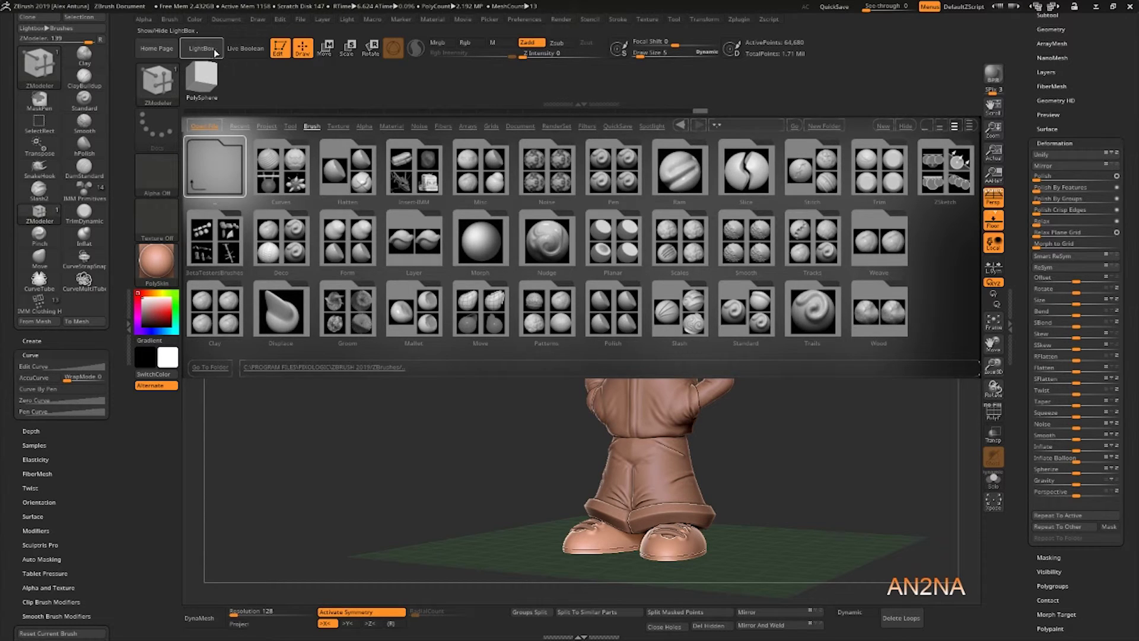
# - Render a BPR preview of the character at an angle and make the pants the active subtool
pyautogui.moveTo(825, 330)
pyautogui.mouseDown()
pyautogui.moveTo(796, 310)
pyautogui.moveTo(827, 318)
pyautogui.mouseUp()
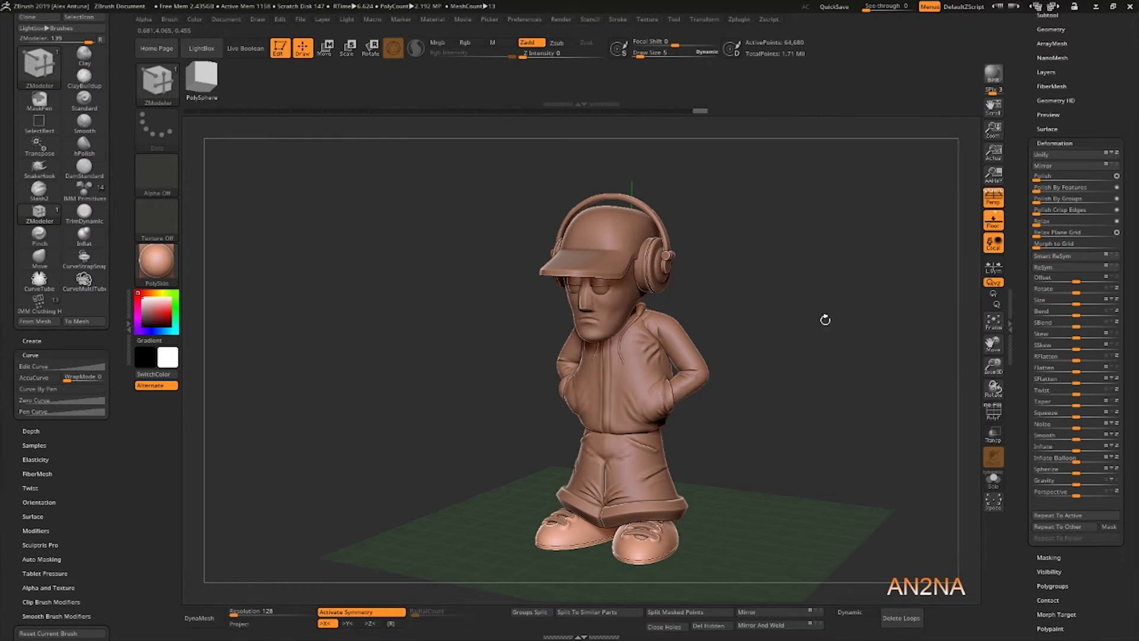
pyautogui.click(994, 76)
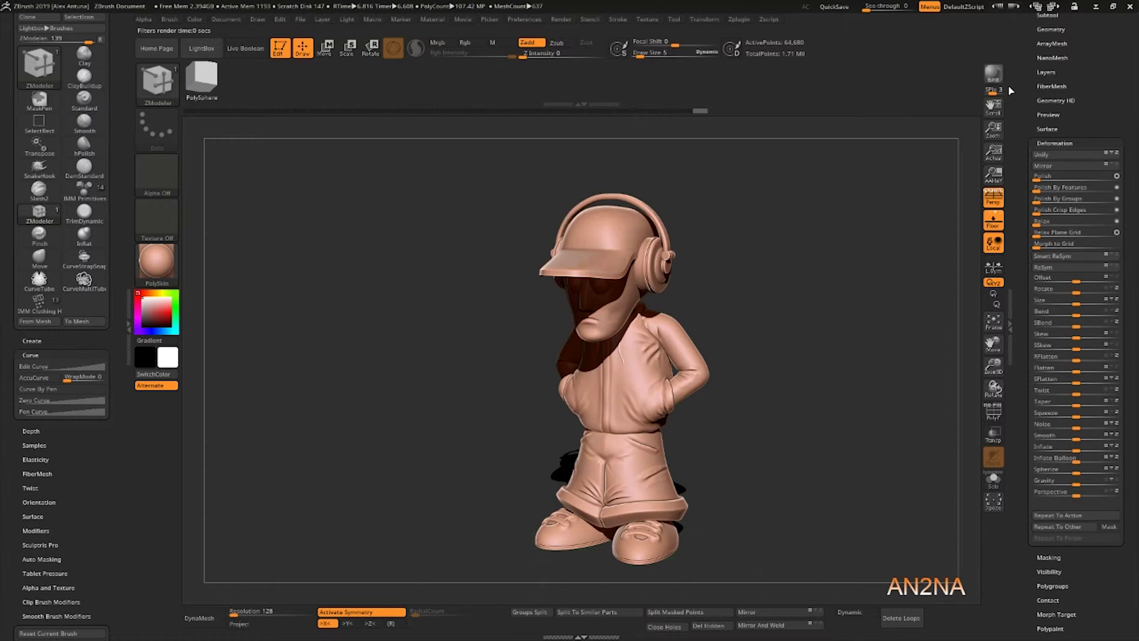
pyautogui.keyDown('alt'); pyautogui.click(631, 472); pyautogui.keyUp('alt')
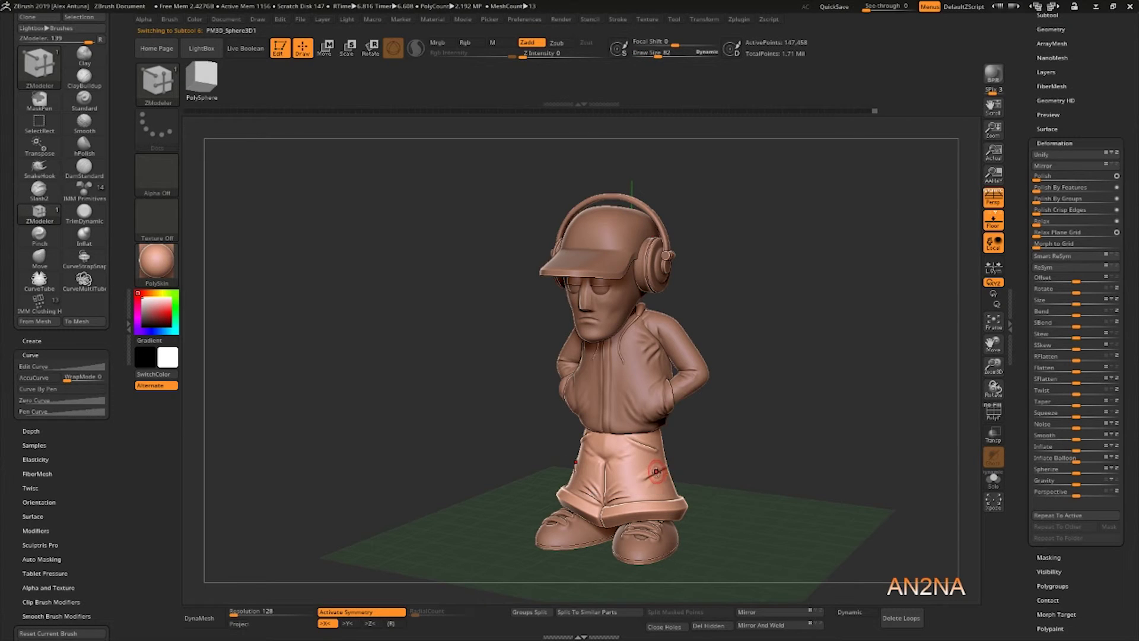
# - Lightly smooth the lower front of the pants between the legs
pyautogui.press('b')
pyautogui.press('c')
pyautogui.press('b')
pyautogui.press('shift')
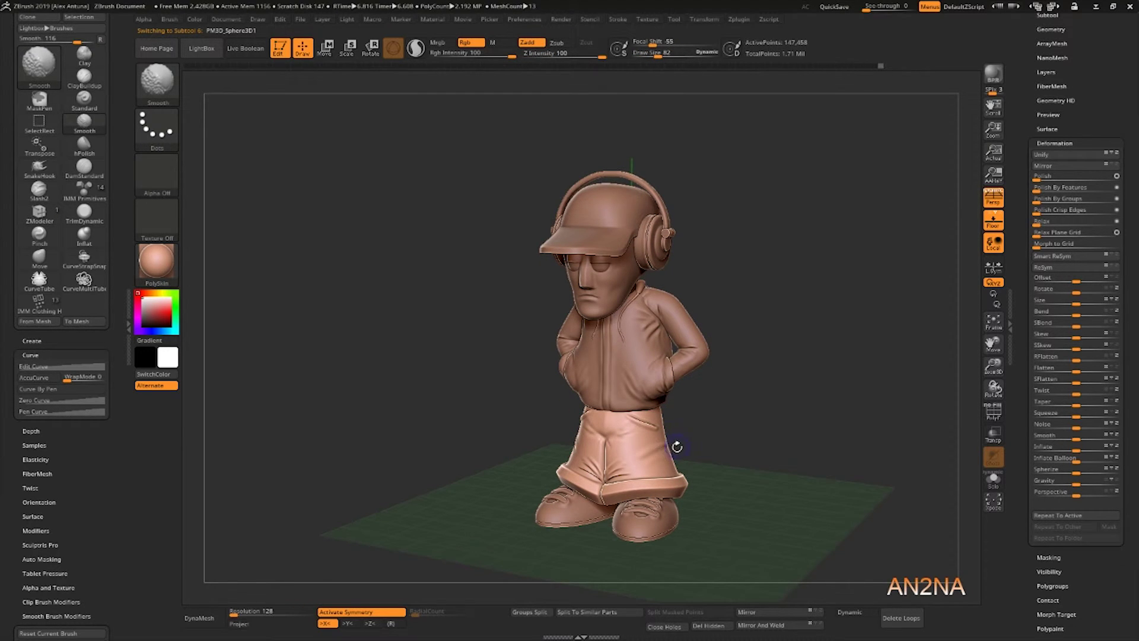
pyautogui.keyDown('shift'); pyautogui.moveTo(619, 471); pyautogui.dragTo(623, 471); pyautogui.keyUp('shift')
pyautogui.moveTo(720, 419)
pyautogui.mouseDown()
pyautogui.moveTo(686, 437)
pyautogui.moveTo(660, 363)
pyautogui.moveTo(605, 442)
pyautogui.mouseUp()
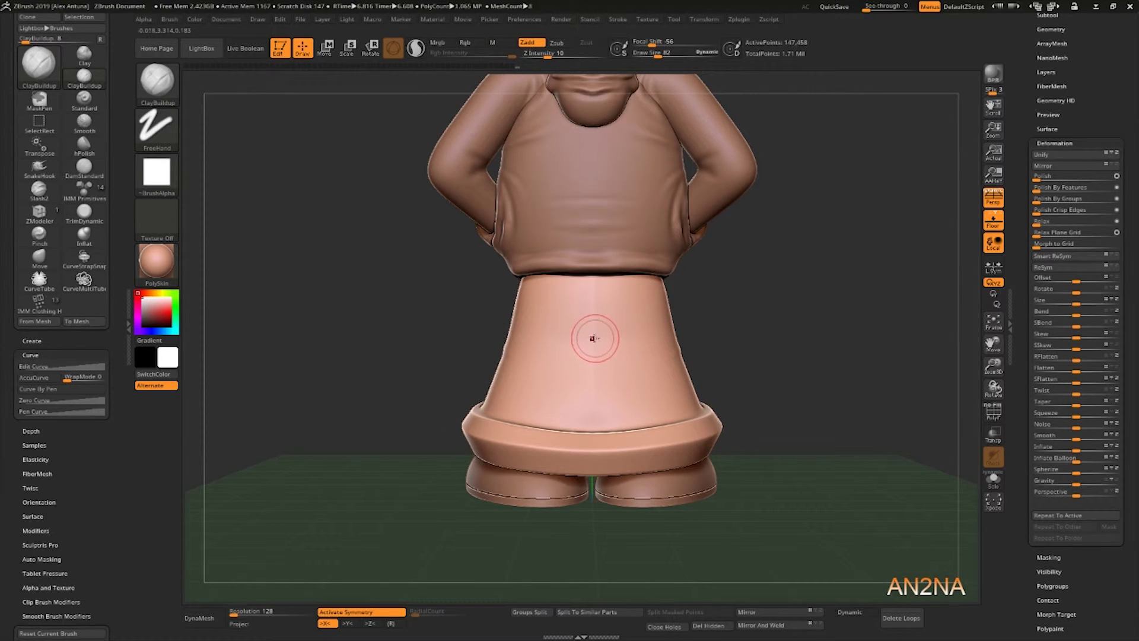
# - With perspective off, carve a straight vertical center seam down the back of the pants and through the cuff with DamStandard, smoothing its upper end
pyautogui.press('b')
pyautogui.press('d')
pyautogui.press('s')
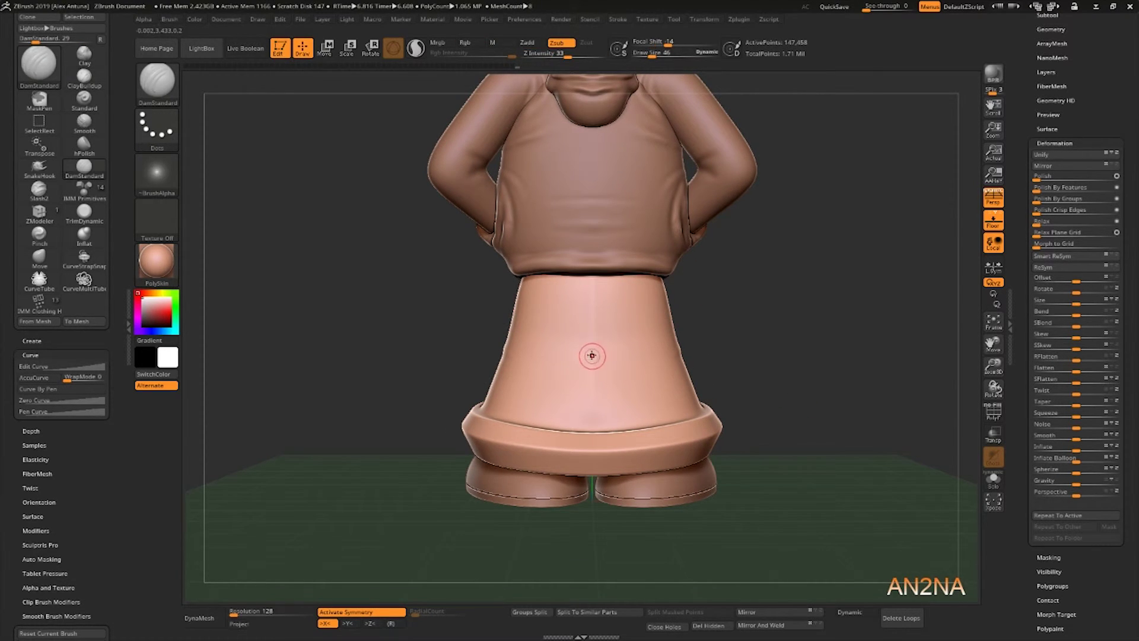
pyautogui.click(992, 200)
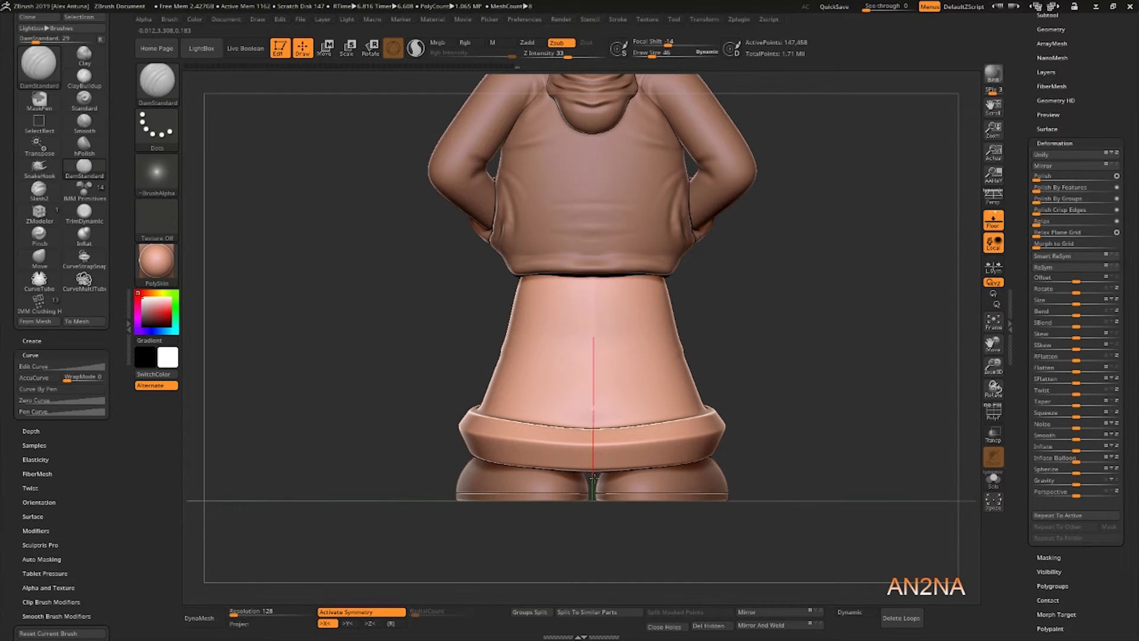
pyautogui.moveTo(593, 475); pyautogui.dragTo(593, 473)
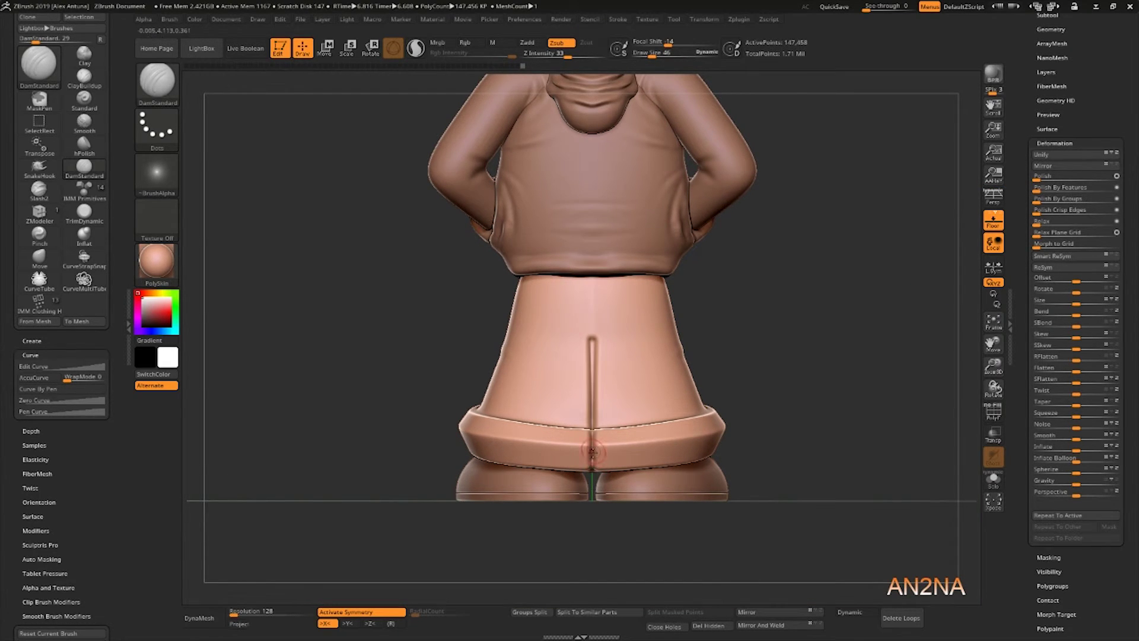
pyautogui.press('shift')
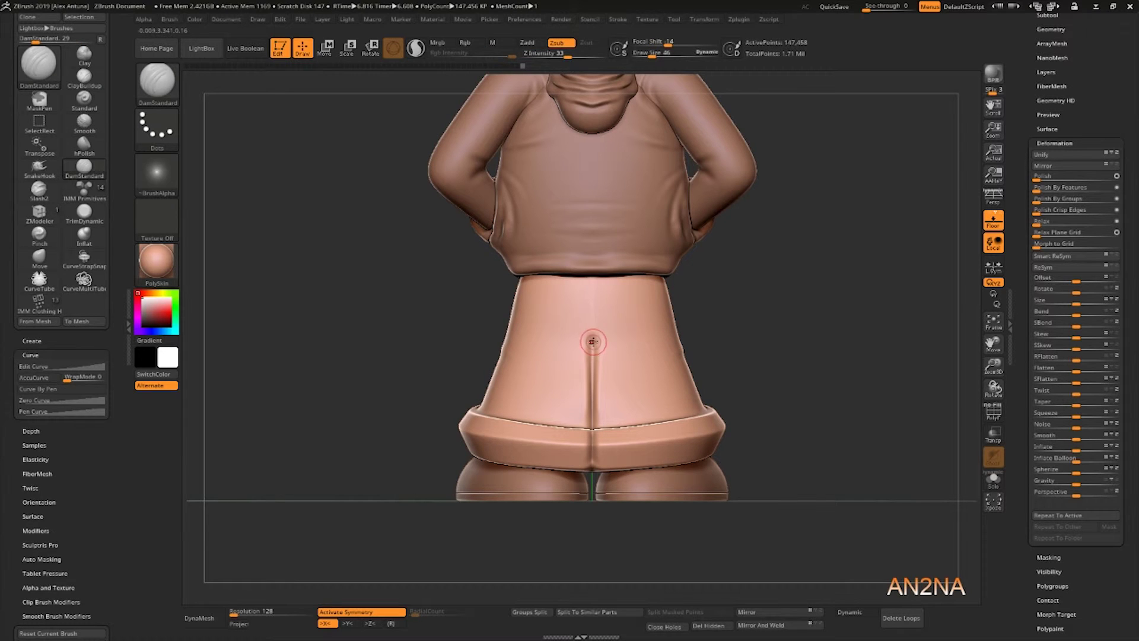
# - Cut symmetrical cloth folds spreading from the upper end of the back seam with the Slash2 brush
pyautogui.click(39, 189)
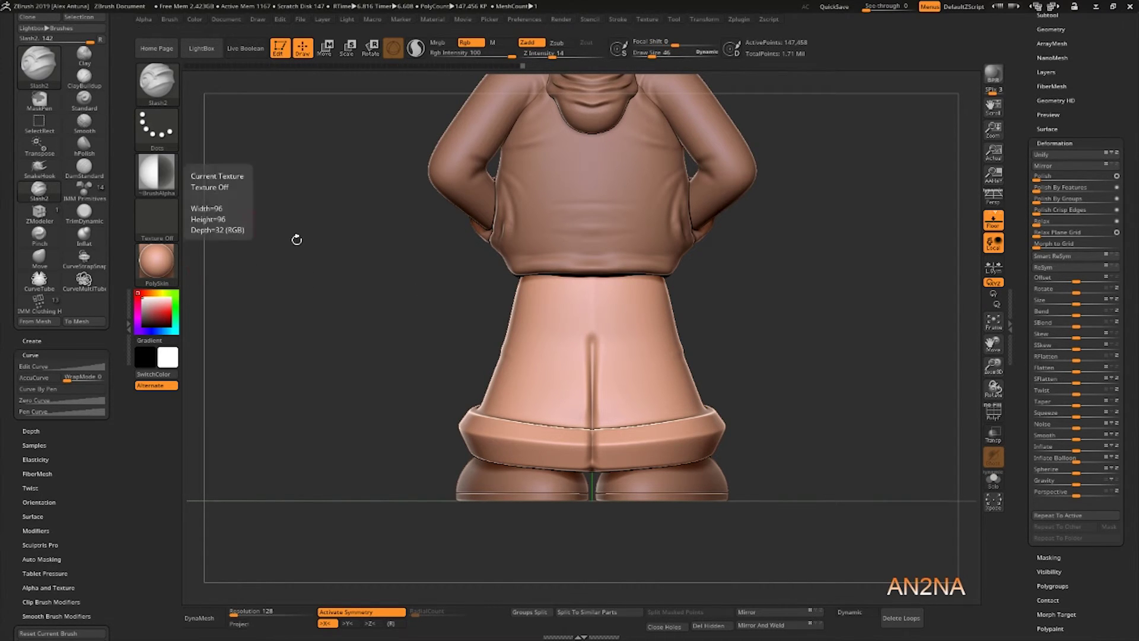
pyautogui.moveTo(617, 344); pyautogui.dragTo(650, 339)
pyautogui.moveTo(593, 347)
pyautogui.mouseDown()
pyautogui.moveTo(640, 354)
pyautogui.moveTo(598, 346)
pyautogui.mouseUp()
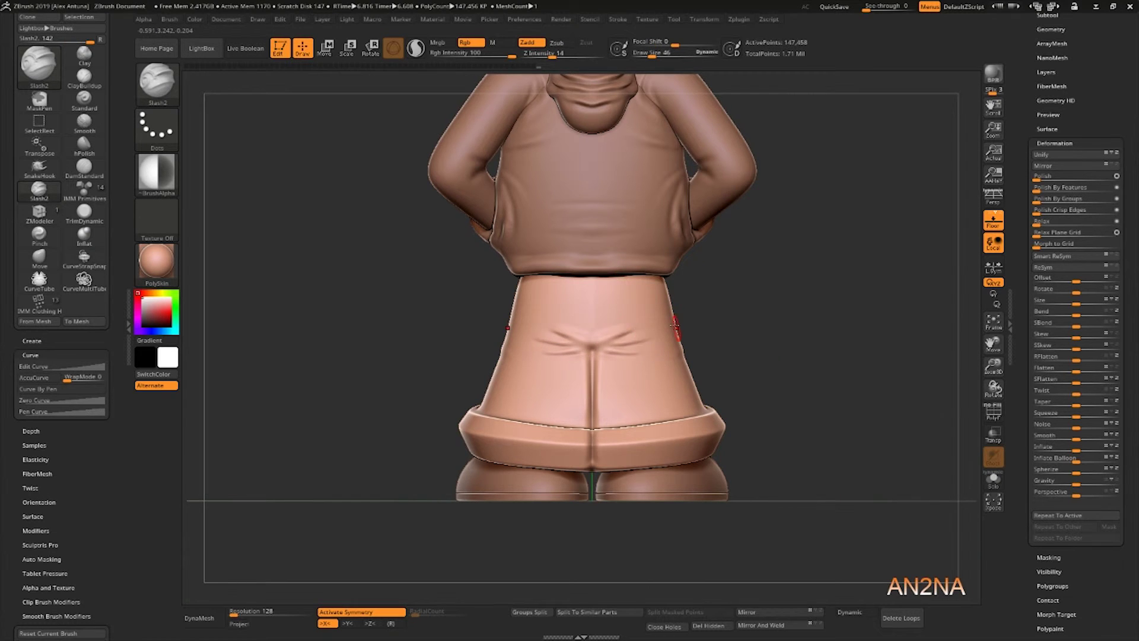
# - Cut more Slash2 folds across the back and sides of the pants legs, soften them, and turn perspective back on
pyautogui.moveTo(712, 333)
pyautogui.mouseDown()
pyautogui.moveTo(534, 362)
pyautogui.moveTo(665, 385)
pyautogui.moveTo(655, 412)
pyautogui.moveTo(657, 389)
pyautogui.moveTo(604, 384)
pyautogui.moveTo(679, 387)
pyautogui.mouseUp()
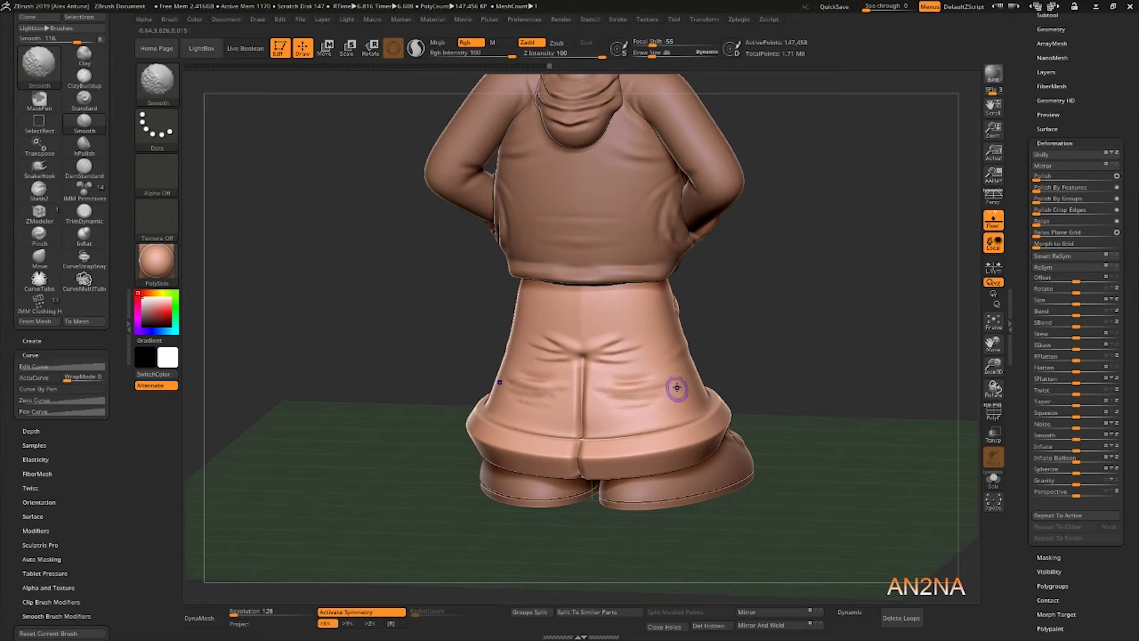
pyautogui.moveTo(771, 356)
pyautogui.mouseDown()
pyautogui.moveTo(661, 401)
pyautogui.moveTo(665, 410)
pyautogui.mouseUp()
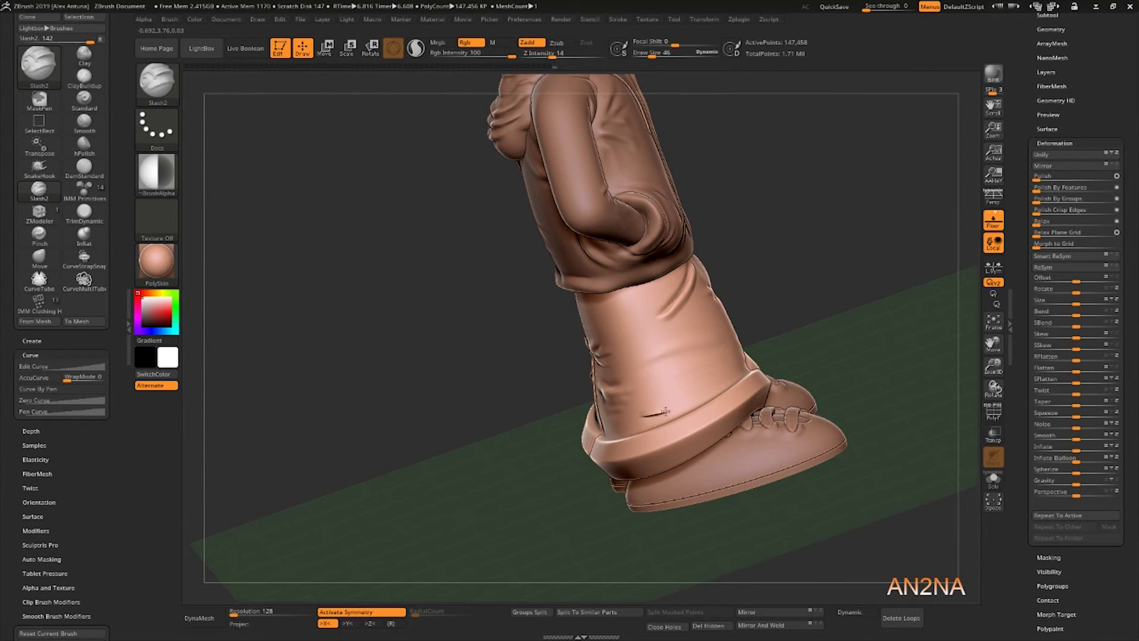
pyautogui.moveTo(718, 364)
pyautogui.keyDown('shift'); pyautogui.mouseDown()
pyautogui.moveTo(689, 389)
pyautogui.moveTo(694, 358)
pyautogui.moveTo(629, 332)
pyautogui.mouseUp(); pyautogui.keyUp('shift')
pyautogui.keyDown('shift'); pyautogui.moveTo(520, 341); pyautogui.dragTo(507, 398); pyautogui.keyUp('shift')
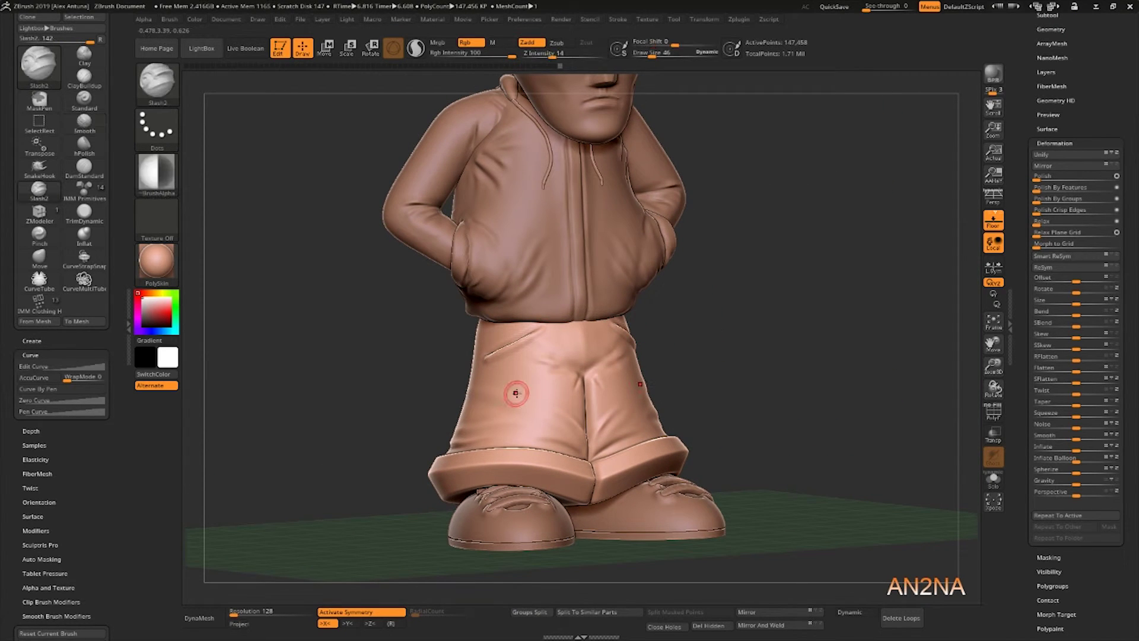
pyautogui.keyDown('alt'); pyautogui.moveTo(812, 283); pyautogui.dragTo(925, 249); pyautogui.keyUp('alt')
pyautogui.click(994, 196)
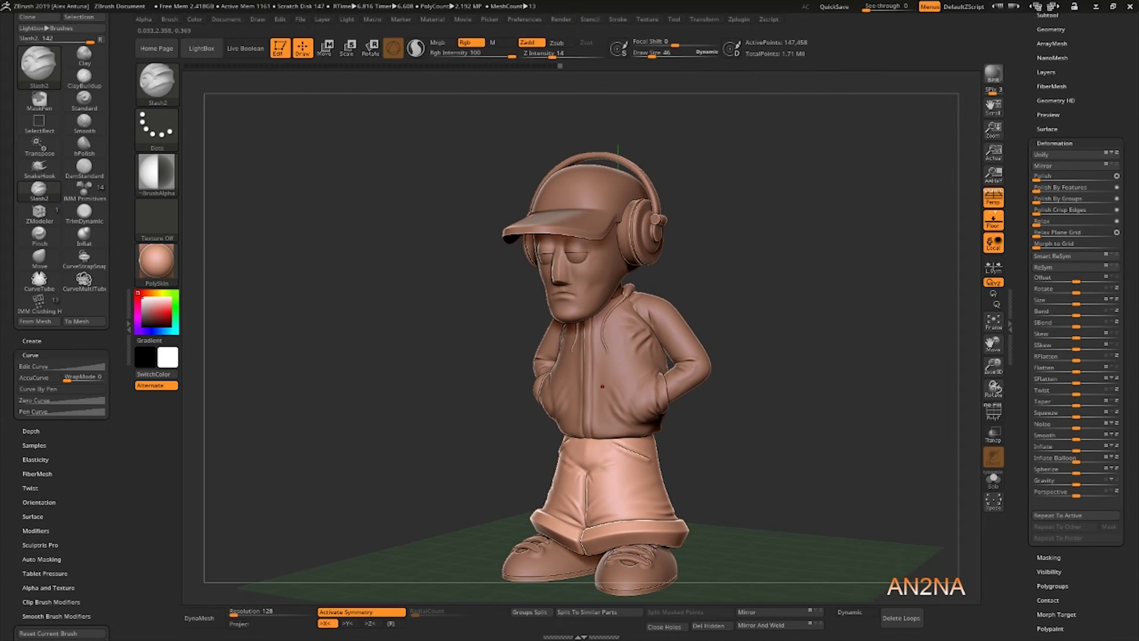
# - Apply the SkinShade4 material to the character and open its Mixer settings
pyautogui.click(157, 261)
pyautogui.click(226, 299)
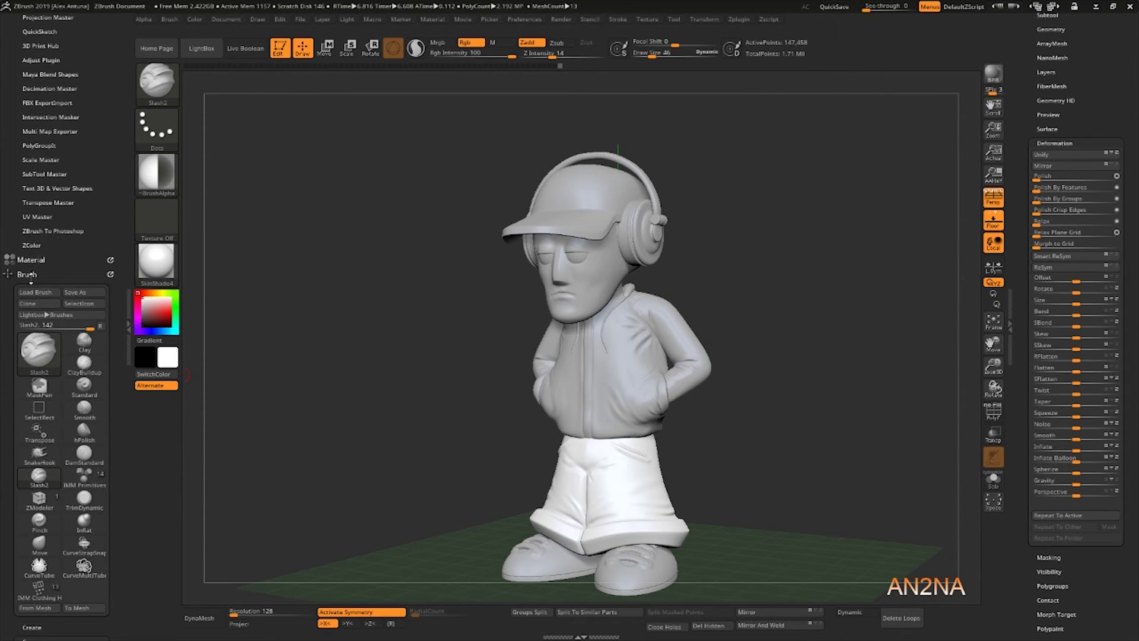
pyautogui.click(29, 415)
pyautogui.click(48, 327)
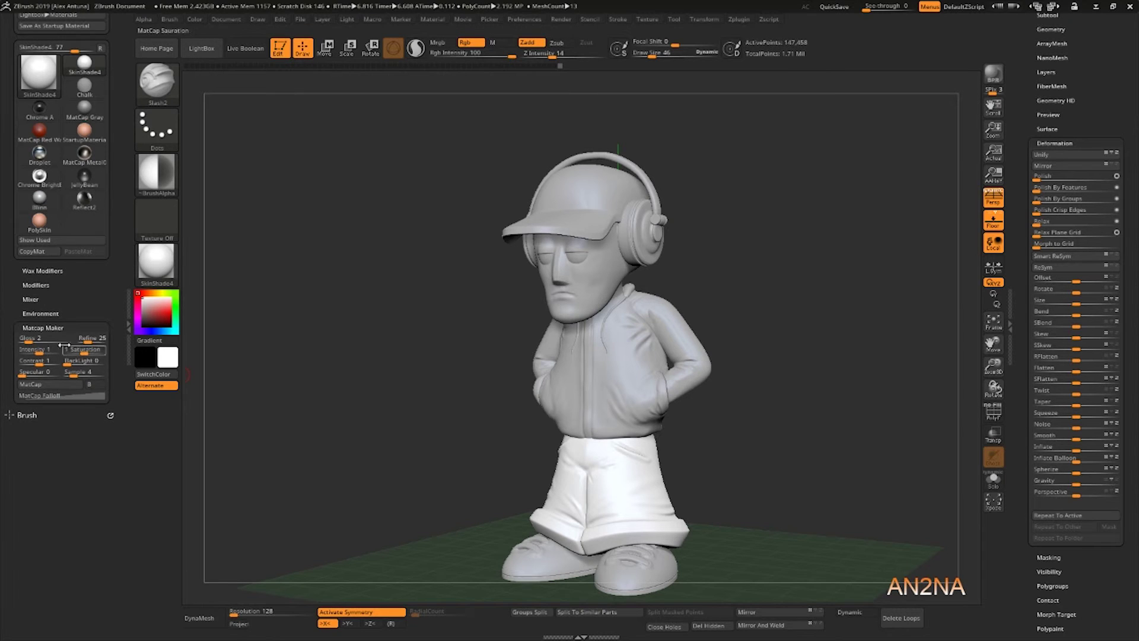
pyautogui.click(43, 300)
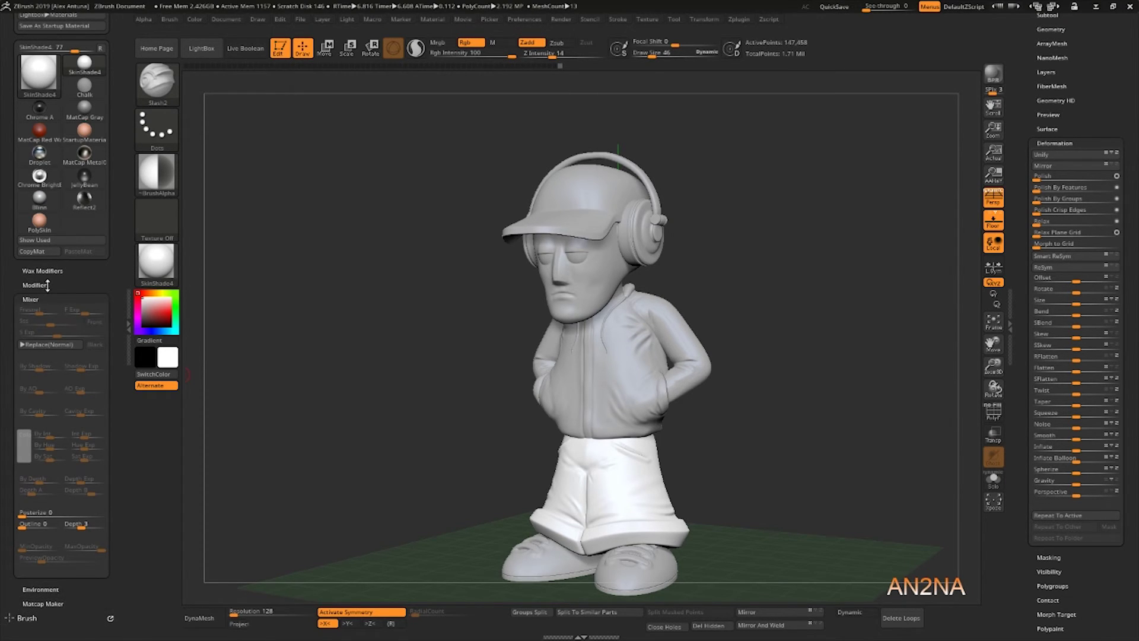
# - Try a comic look on the material with Posterize 2, Outline 0.5 and an outline Depth of about 0.14
pyautogui.click(30, 515)
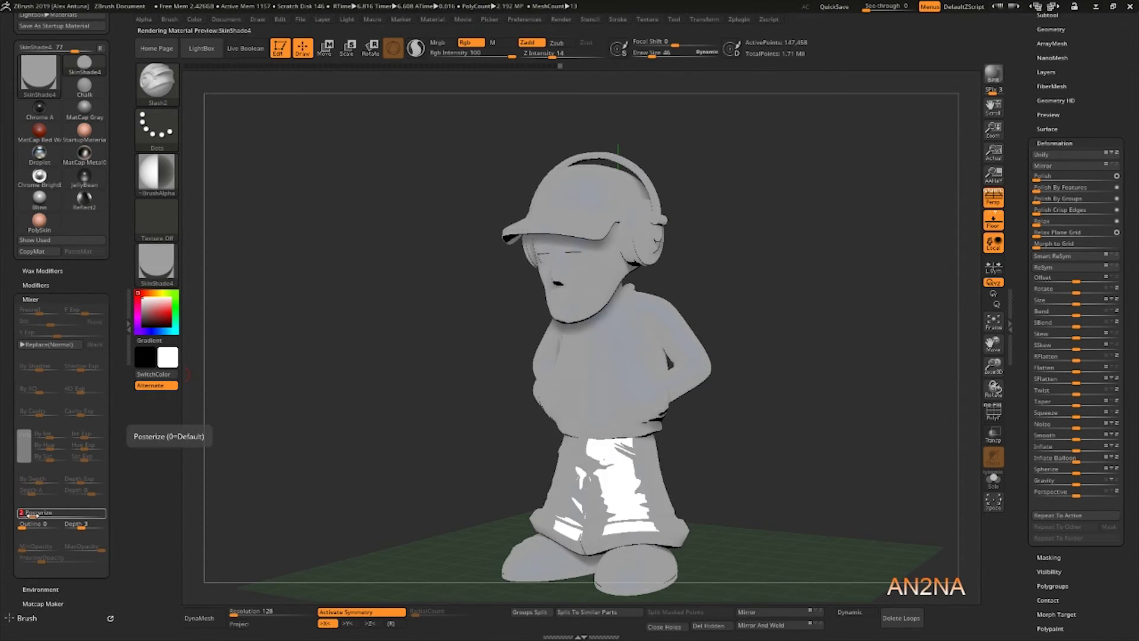
pyautogui.click(25, 525)
pyautogui.moveTo(25, 526); pyautogui.dragTo(29, 526)
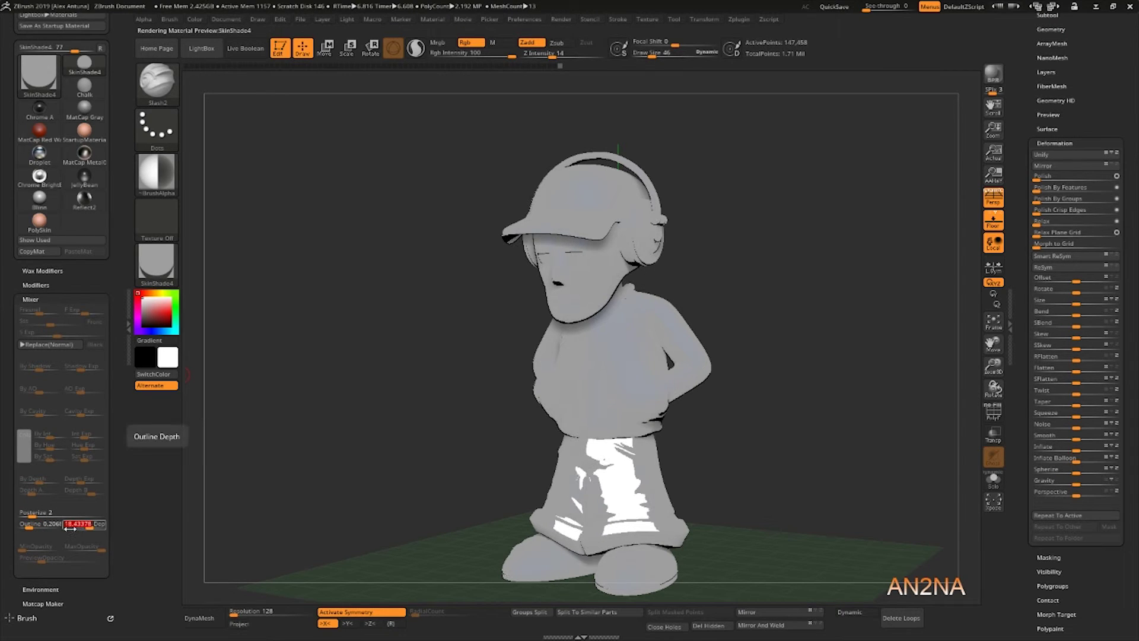
pyautogui.click(27, 525)
pyautogui.write('0.5')
pyautogui.press('Return')
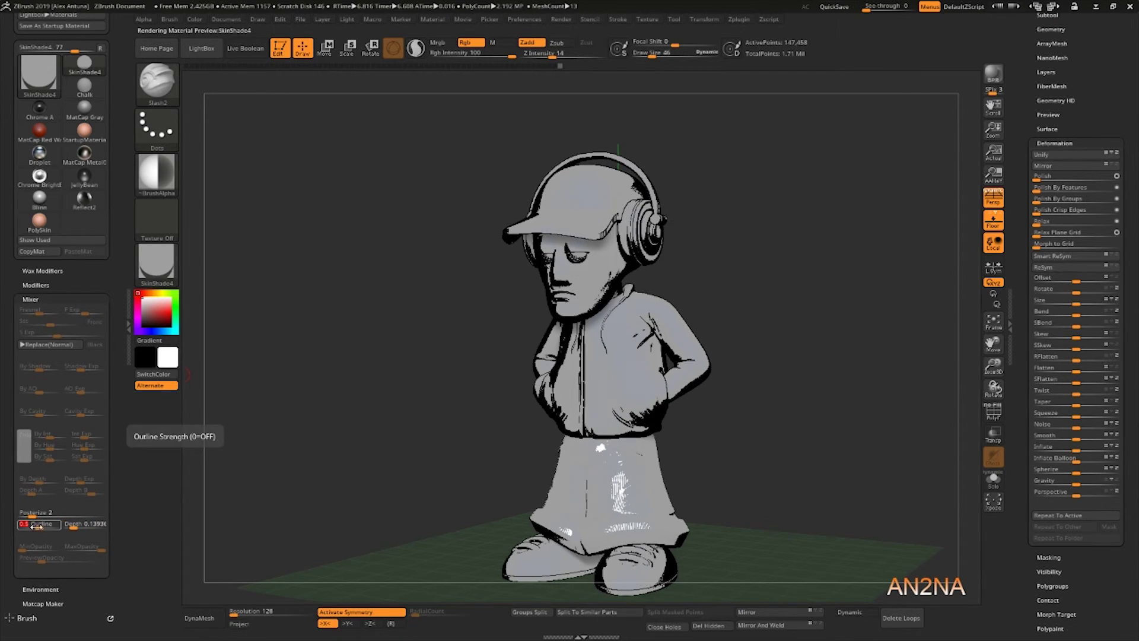
# - Set the material's Posterize to 79, Outline to about 0.84 and Depth to about 4.05, and render a BPR preview from the other side
pyautogui.click(22, 513)
pyautogui.click(25, 513)
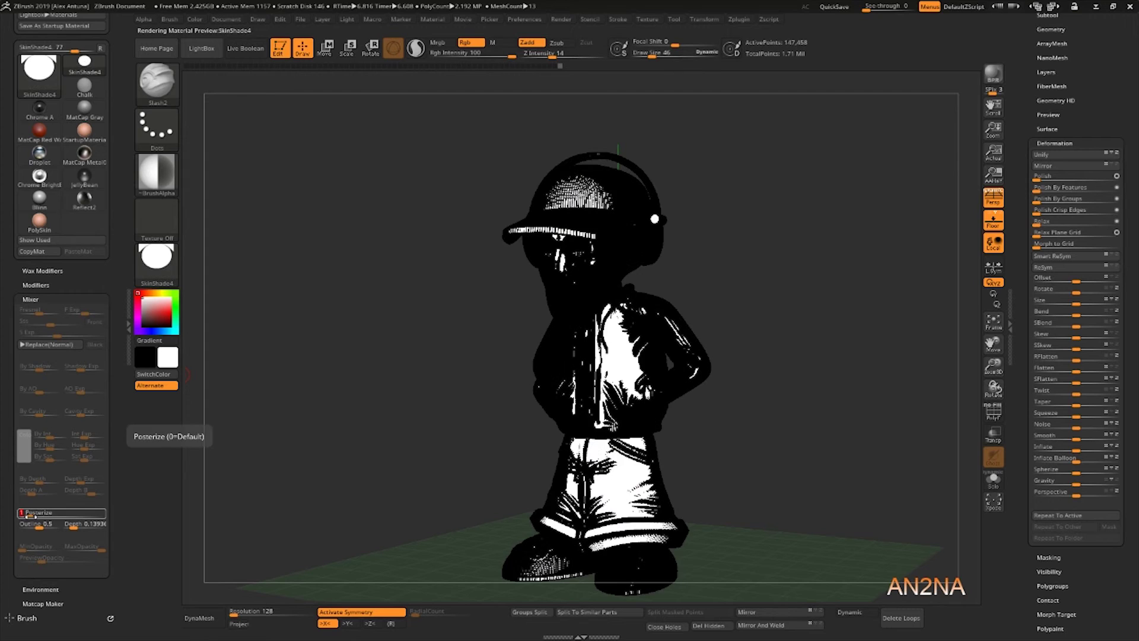
pyautogui.click(31, 524)
pyautogui.moveTo(31, 525)
pyautogui.mouseDown()
pyautogui.moveTo(19, 526)
pyautogui.moveTo(84, 526)
pyautogui.moveTo(57, 517)
pyautogui.moveTo(24, 526)
pyautogui.moveTo(89, 526)
pyautogui.mouseUp()
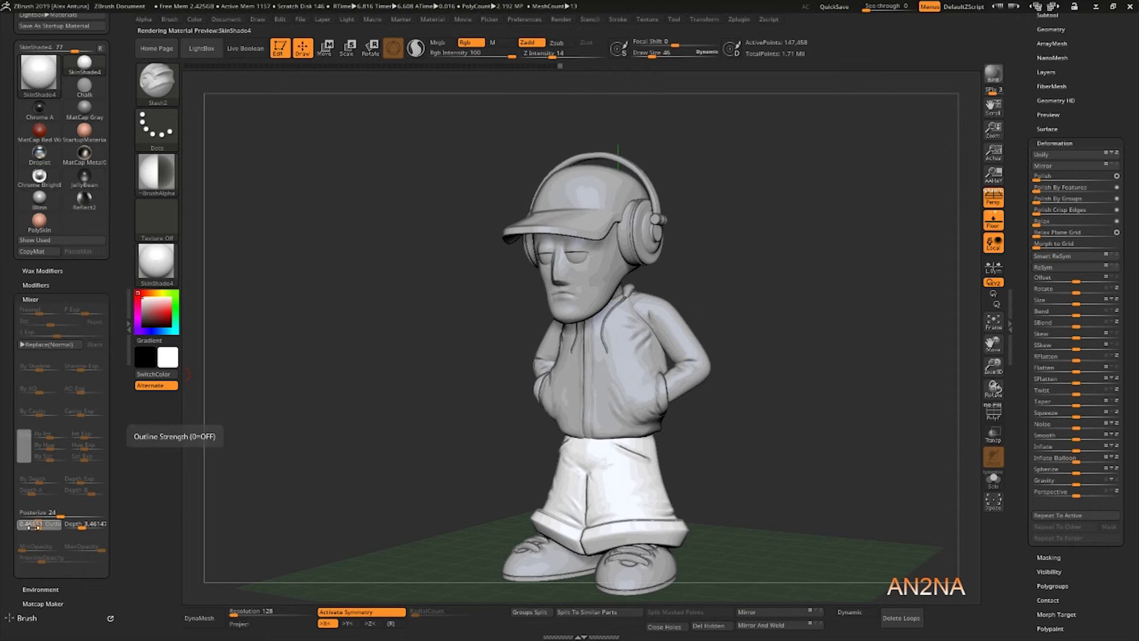
pyautogui.moveTo(53, 513); pyautogui.dragTo(90, 515)
pyautogui.moveTo(77, 518)
pyautogui.mouseDown()
pyautogui.moveTo(92, 518)
pyautogui.moveTo(48, 526)
pyautogui.moveTo(143, 519)
pyautogui.mouseUp()
pyautogui.moveTo(356, 431); pyautogui.dragTo(487, 377)
pyautogui.click(998, 76)
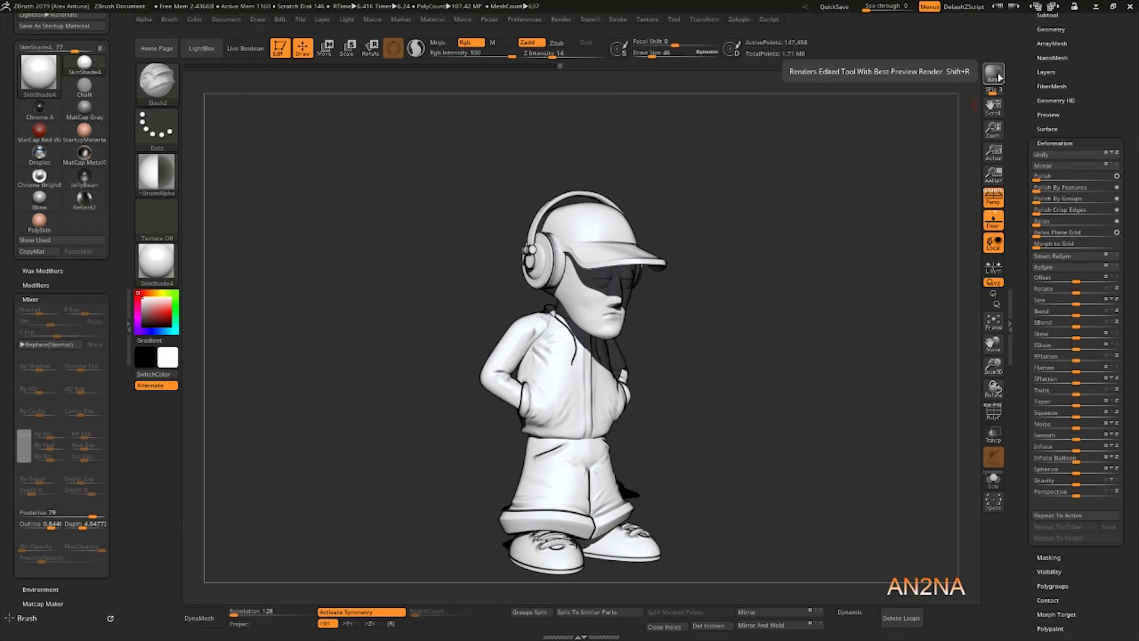
# - Try the PolySkin and ToyPlastic materials on the character and settle on the reflected plastic material
pyautogui.click(156, 261)
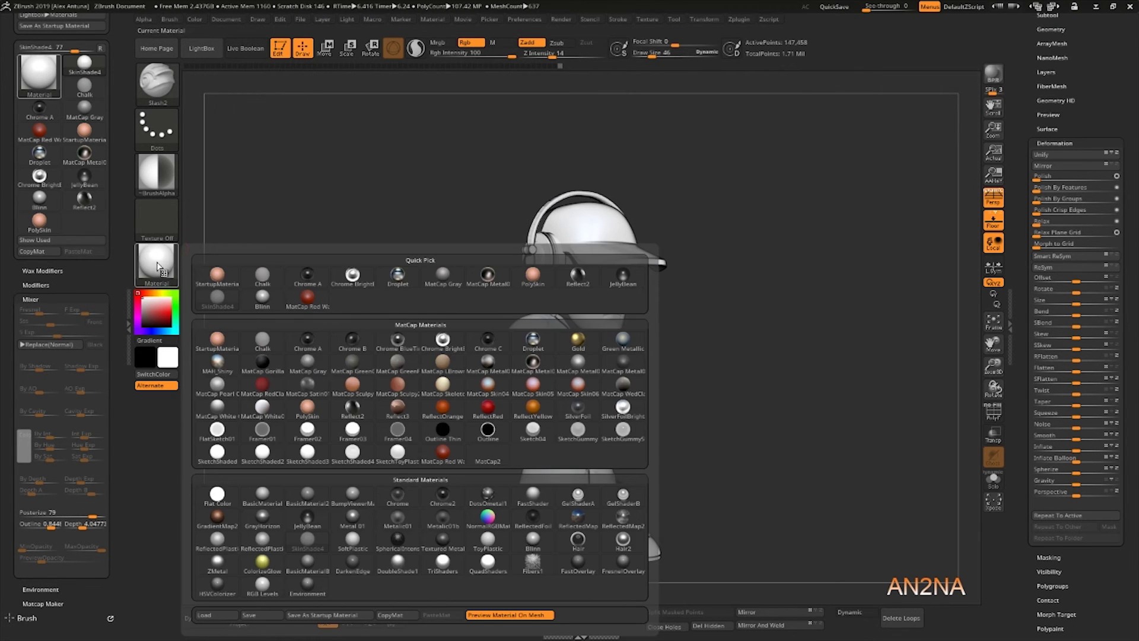
pyautogui.click(307, 409)
pyautogui.click(156, 261)
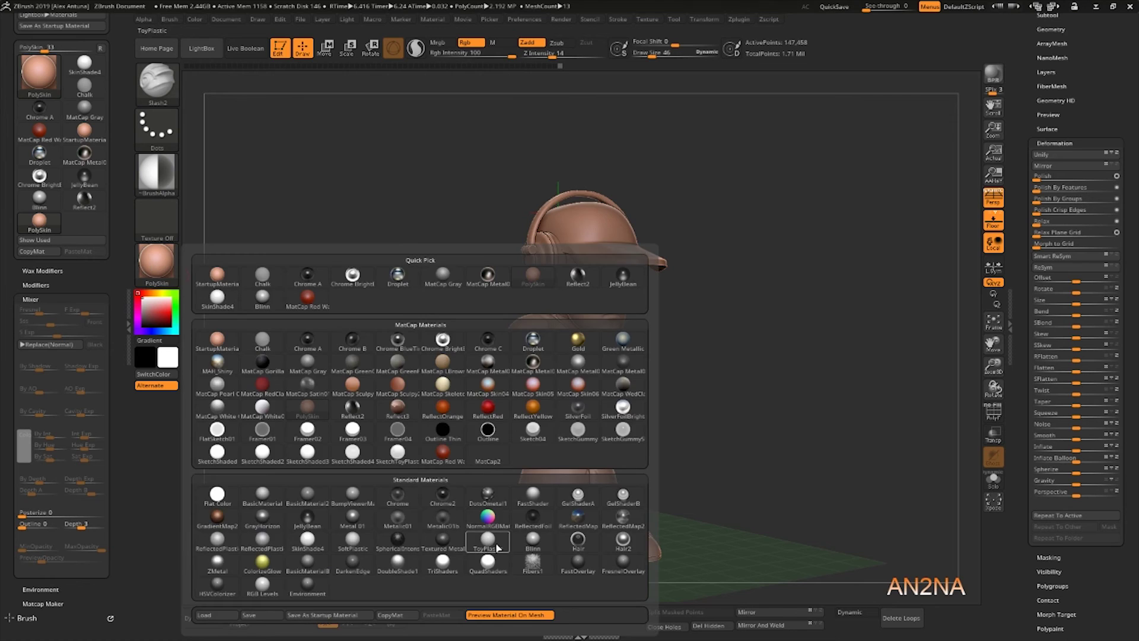
pyautogui.click(488, 540)
pyautogui.click(156, 261)
pyautogui.click(278, 538)
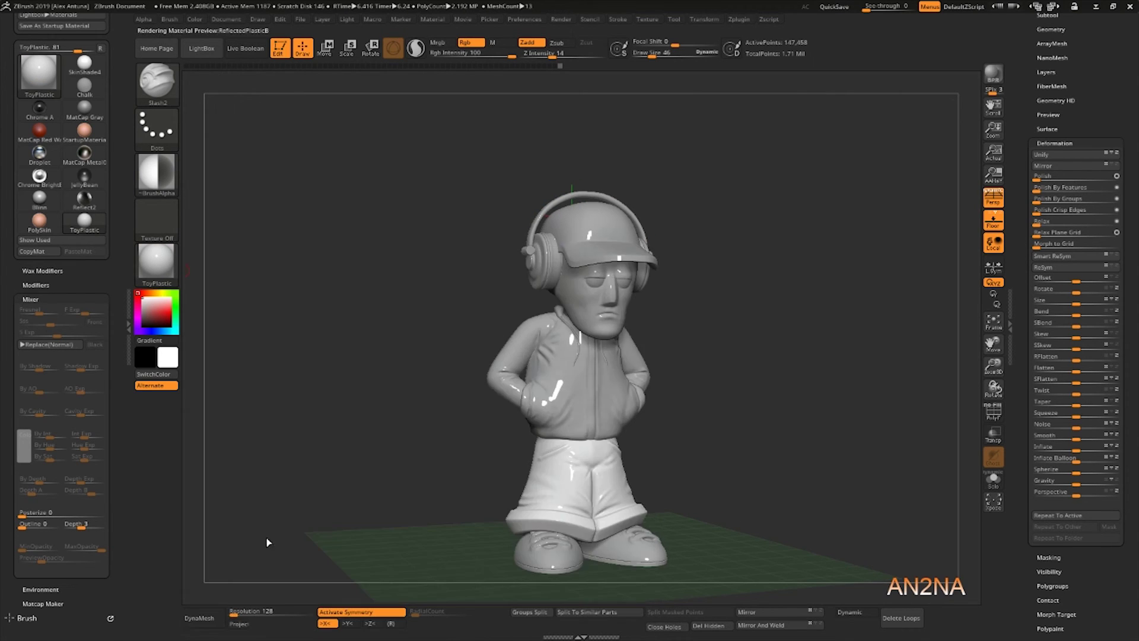
# - Render a BPR preview of the whole character in reflected plastic from a front three-quarter view
pyautogui.moveTo(285, 350); pyautogui.dragTo(348, 383)
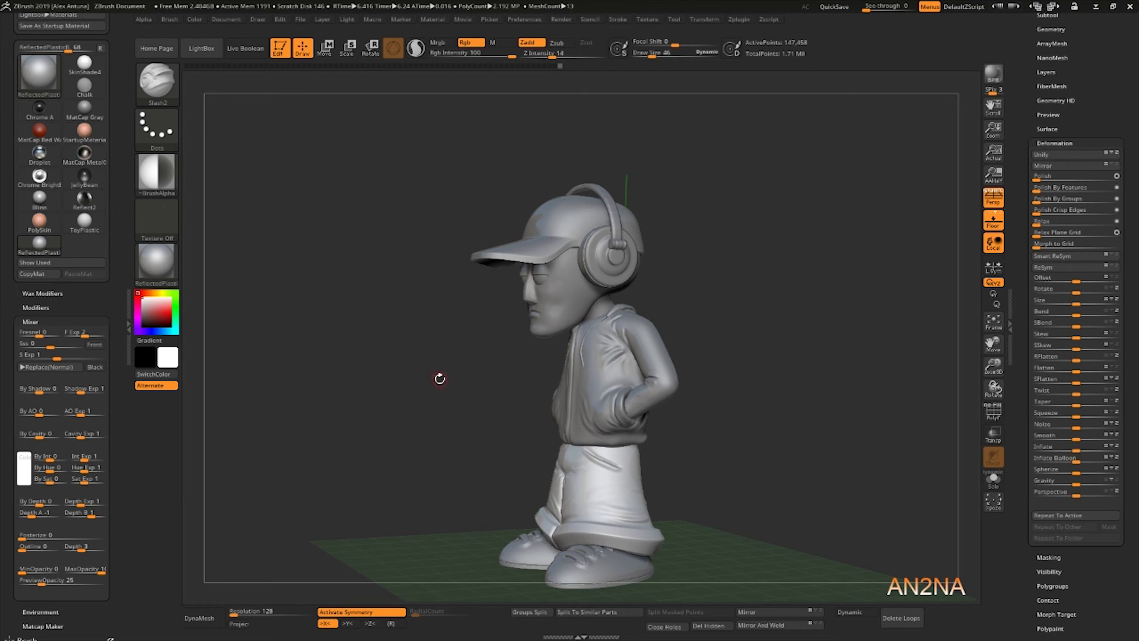
pyautogui.moveTo(439, 378); pyautogui.dragTo(706, 318)
pyautogui.hotkey('shift', 'r')
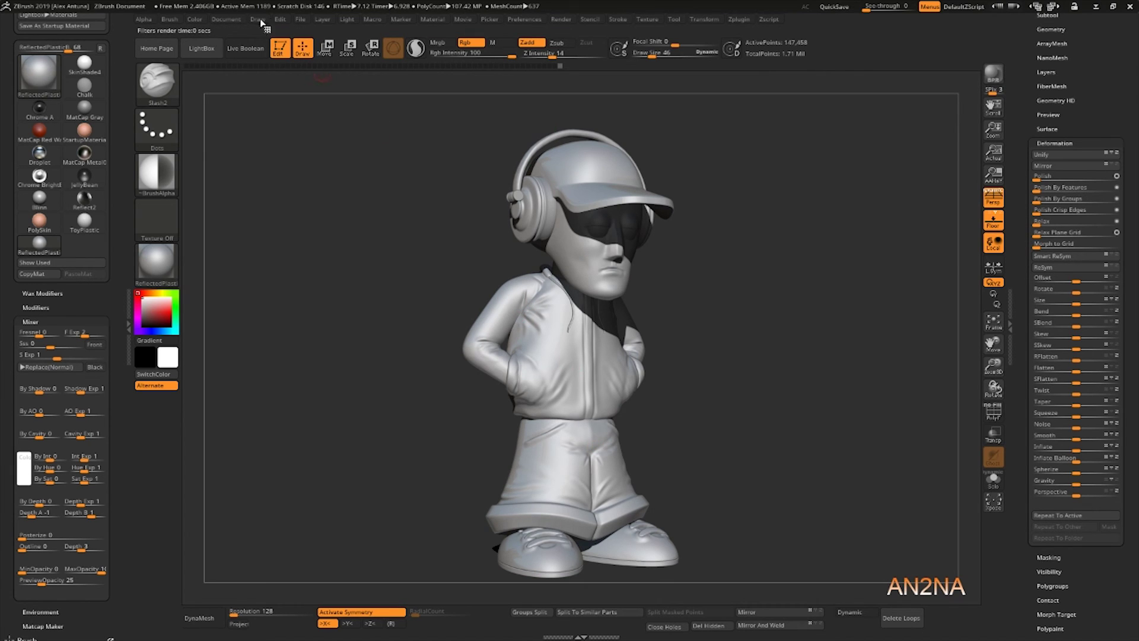
# - Start exporting the rendered image and create and open a Rendering folder inside Dart_Stop_Kid_HeadPhones
pyautogui.click(280, 19)
pyautogui.click(226, 19)
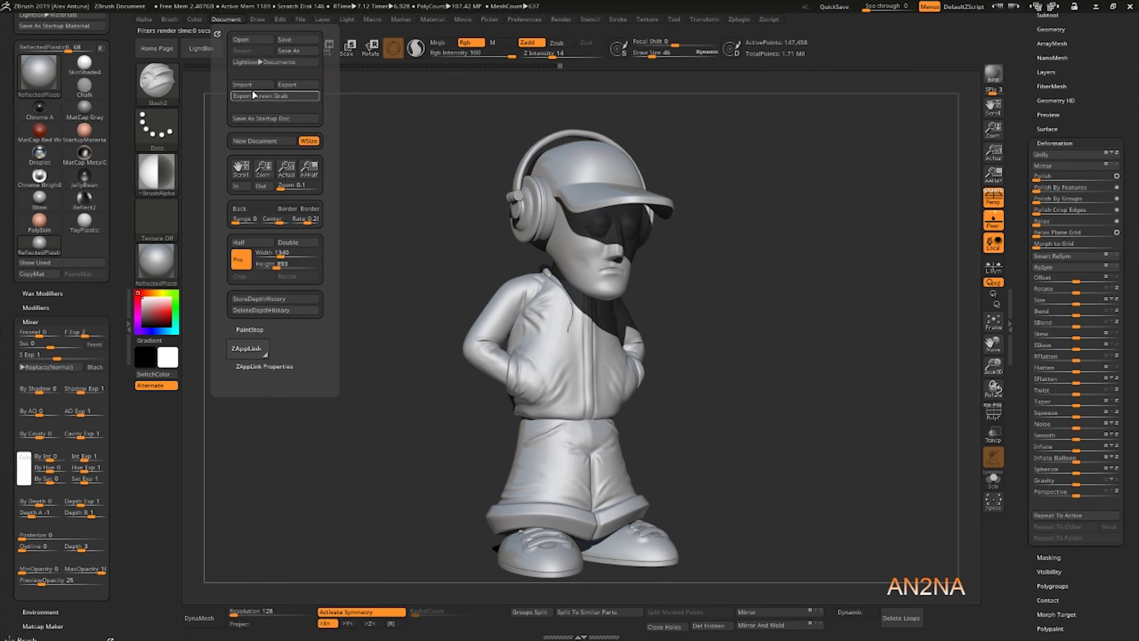
pyautogui.click(298, 85)
pyautogui.click(575, 144)
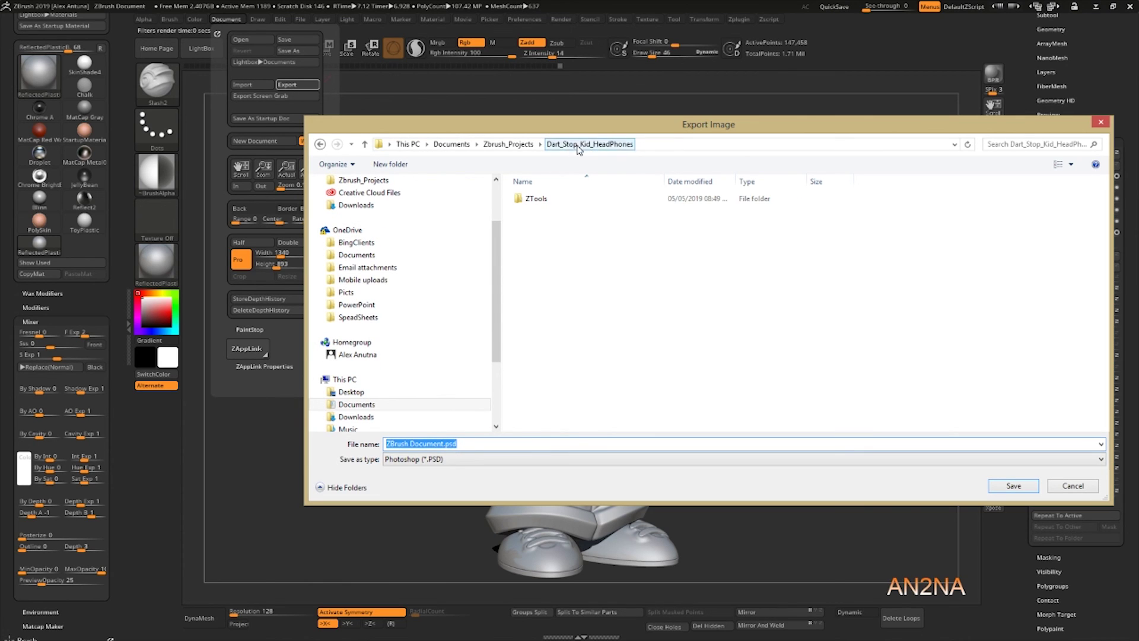
pyautogui.rightClick(550, 234)
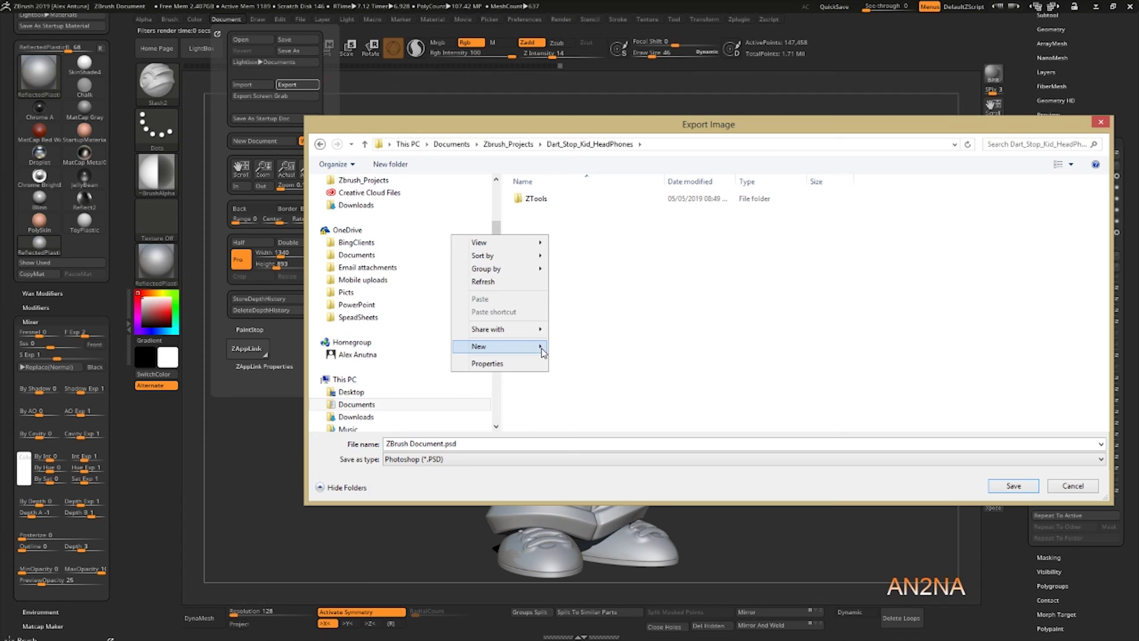
pyautogui.moveTo(542, 353)
pyautogui.click(441, 349)
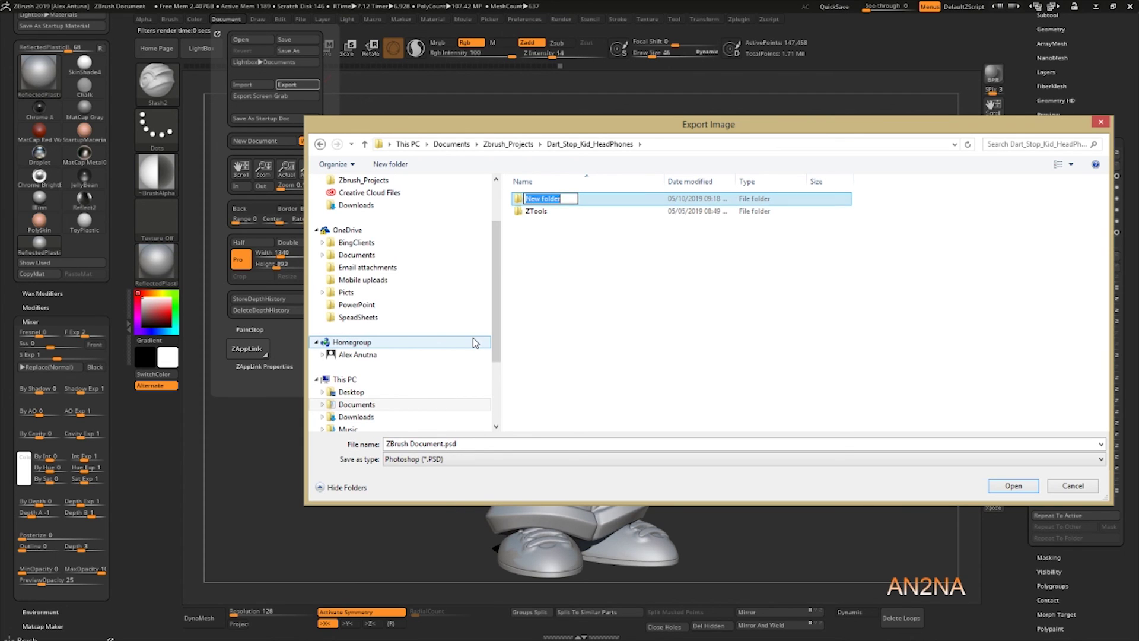
pyautogui.write('Rende')
pyautogui.press('Return')
pyautogui.press('Return')
# - Save the render as a JPEG with a file name starting with Dart_Stop_Kid and accept the export settings
pyautogui.click(415, 459)
pyautogui.click(410, 485)
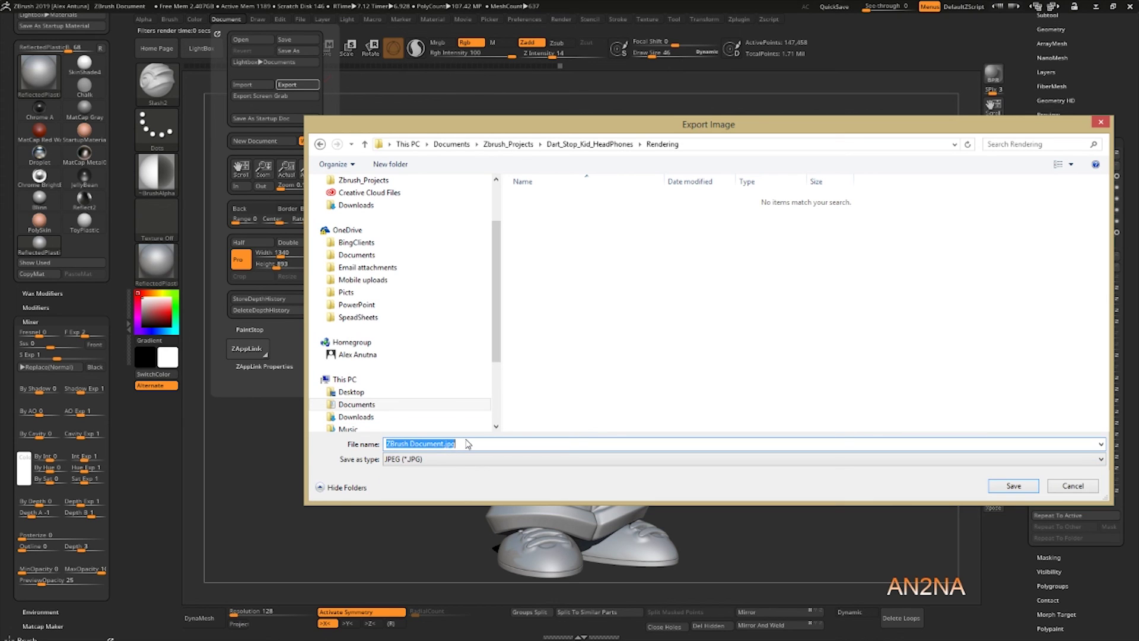
pyautogui.write('Dart_Stop_Kid')
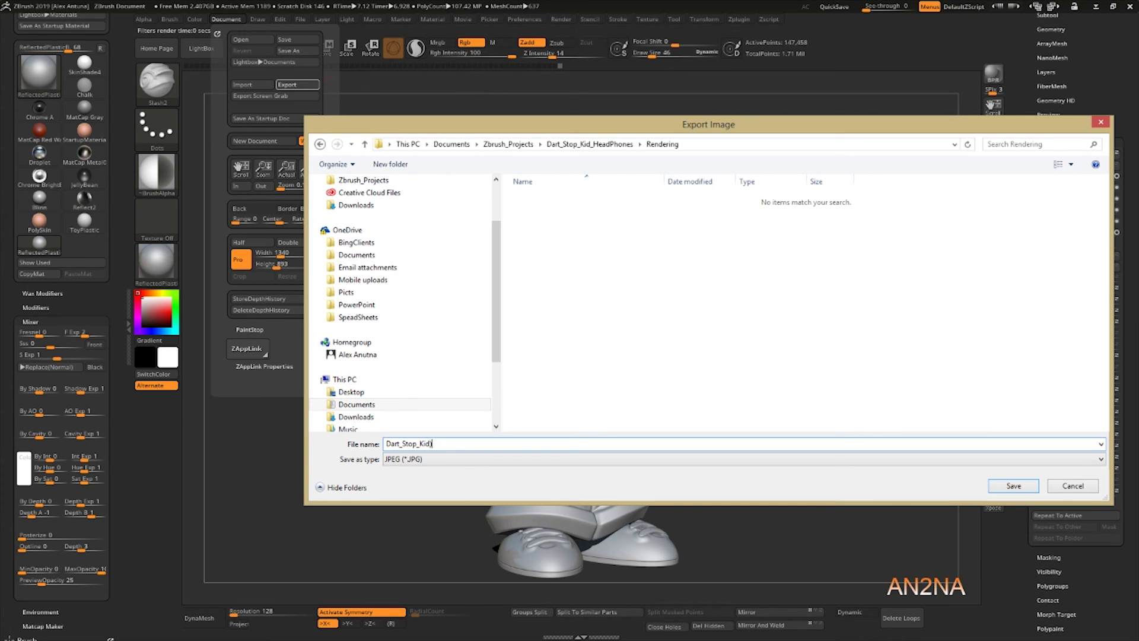
pyautogui.write('_')
pyautogui.press('Return')
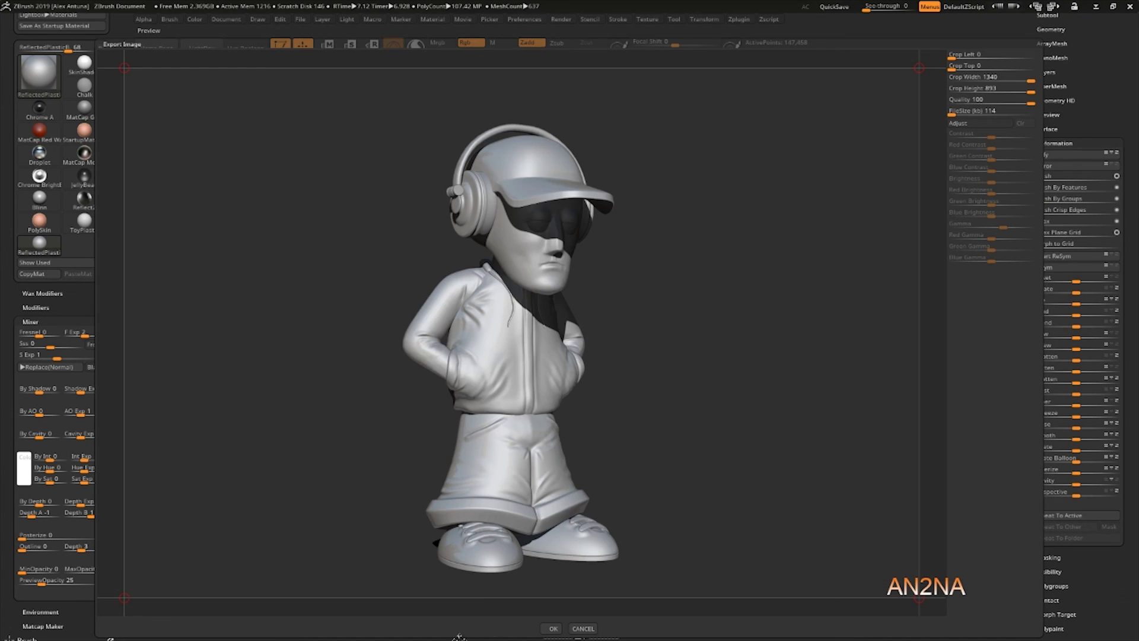
pyautogui.click(552, 628)
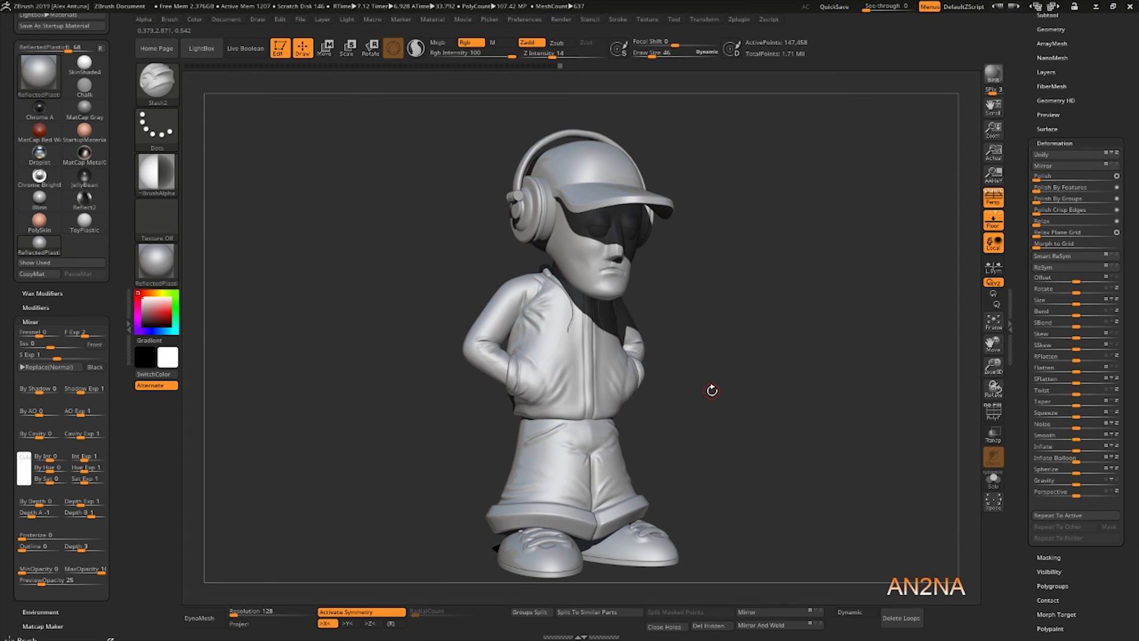